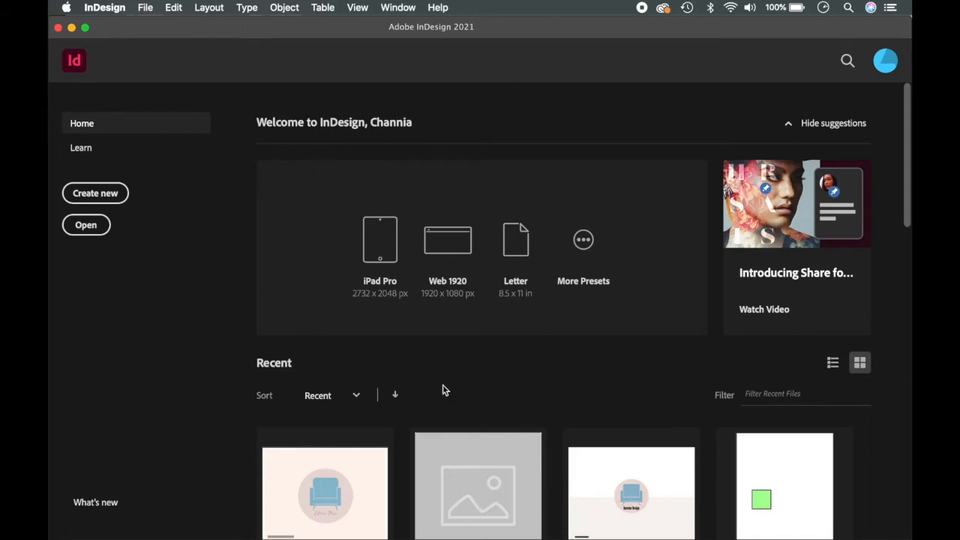
Step: Start a new Letter print document in landscape orientation, 11 in wide by 8.5 in high
click(95, 193)
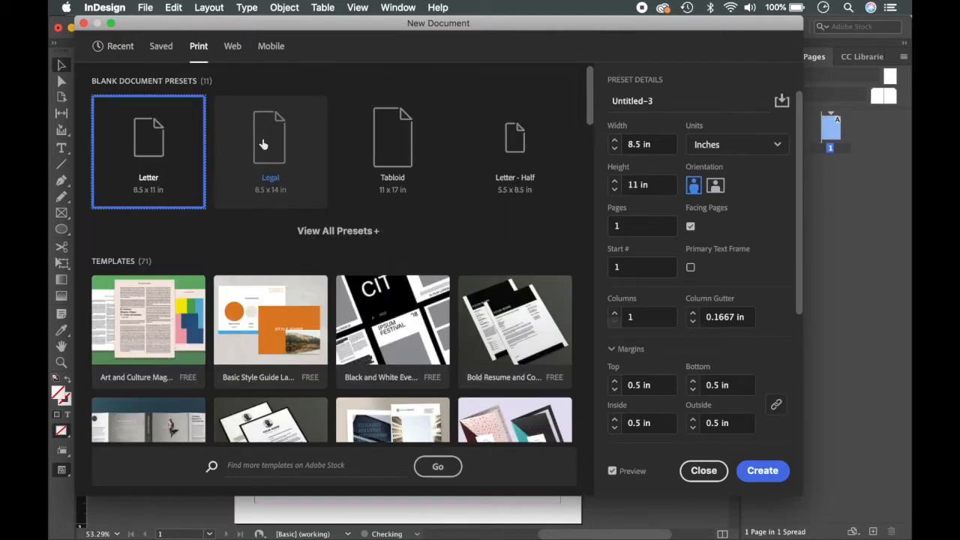
click(714, 186)
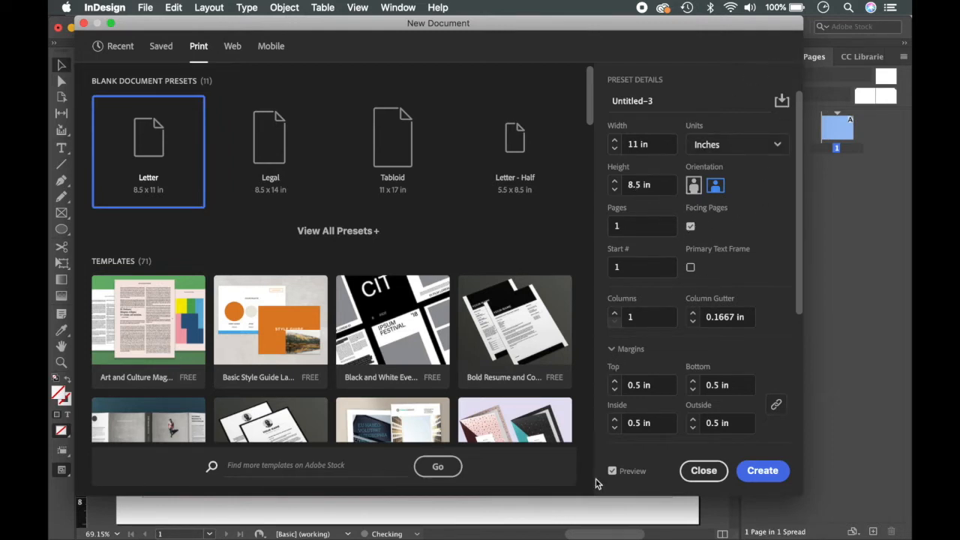
drag(679, 30, 718, 54)
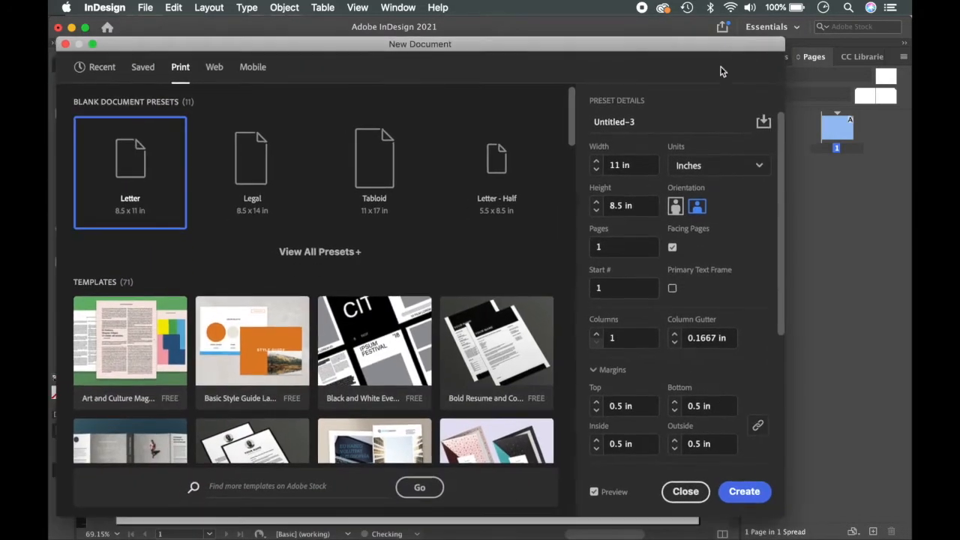
Step: Set the bleed to 0.125 in on all four sides and create the document
scroll(698, 423, down, 4)
scroll(702, 425, up, 4)
scroll(640, 250, down, 3)
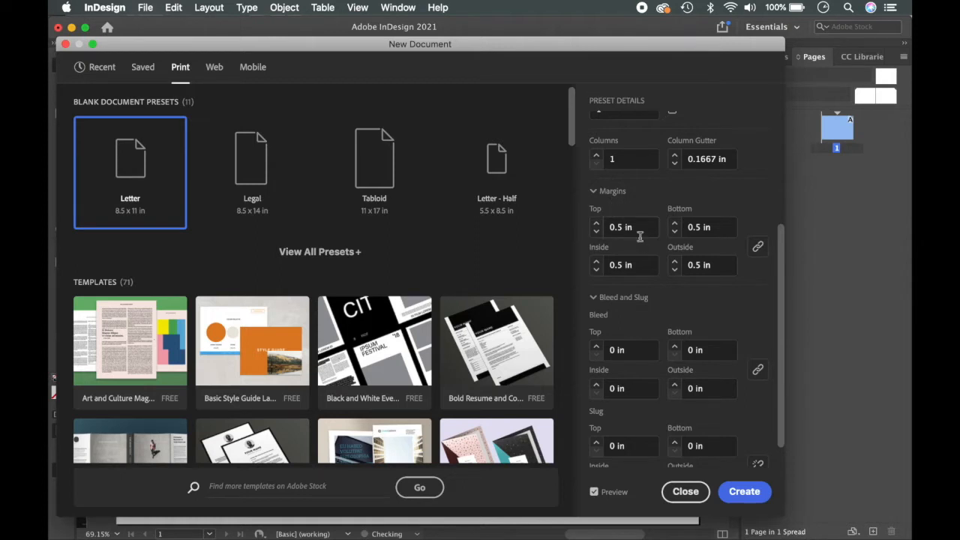
scroll(623, 323, down, 1)
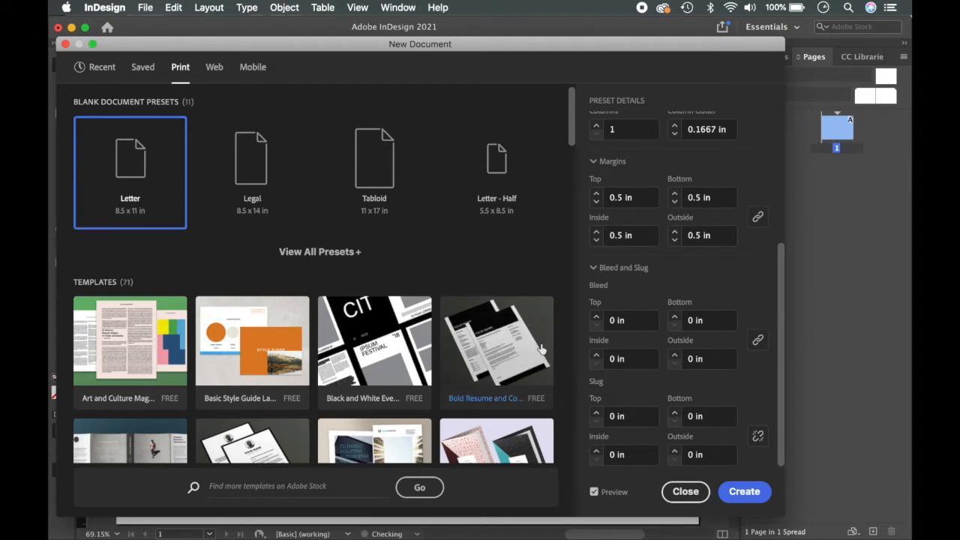
click(597, 316)
click(596, 315)
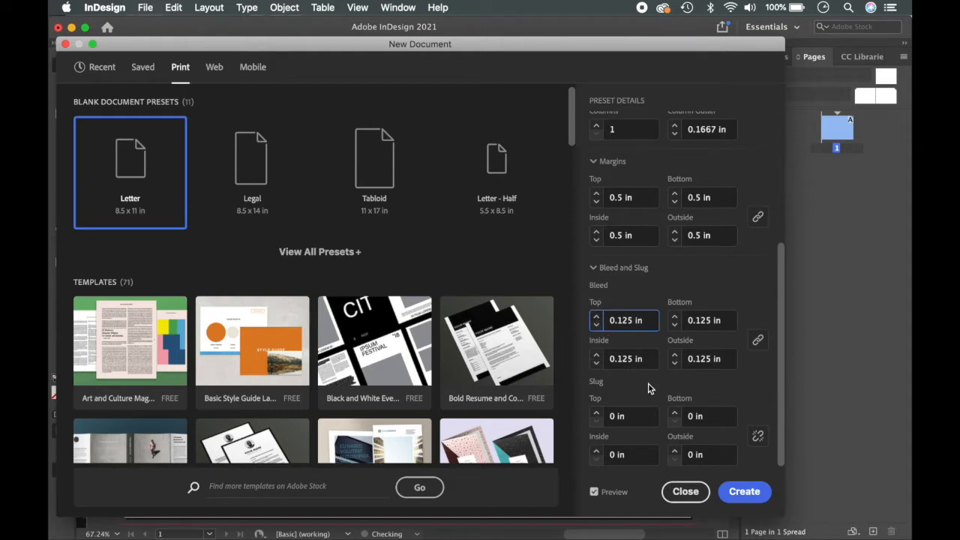
drag(666, 53, 635, 463)
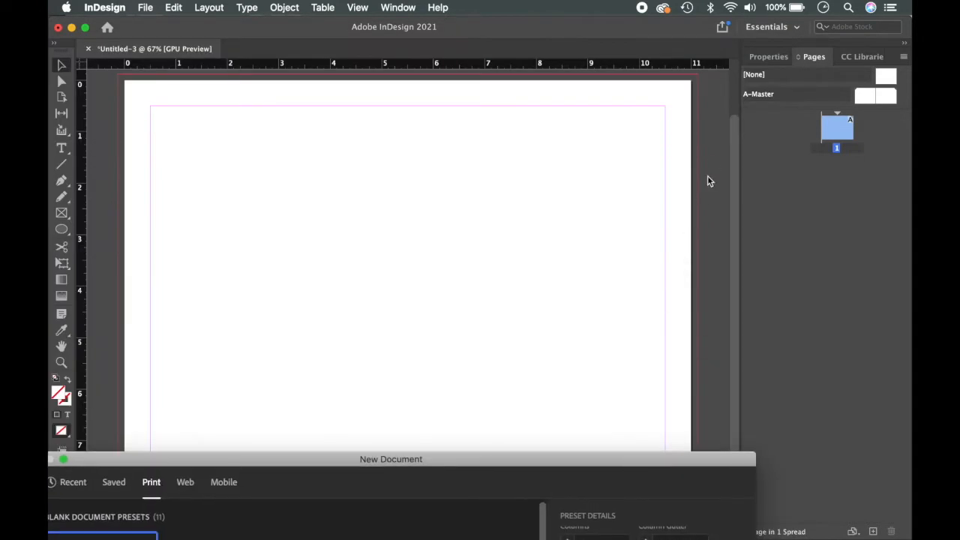
drag(688, 463, 747, 90)
click(775, 534)
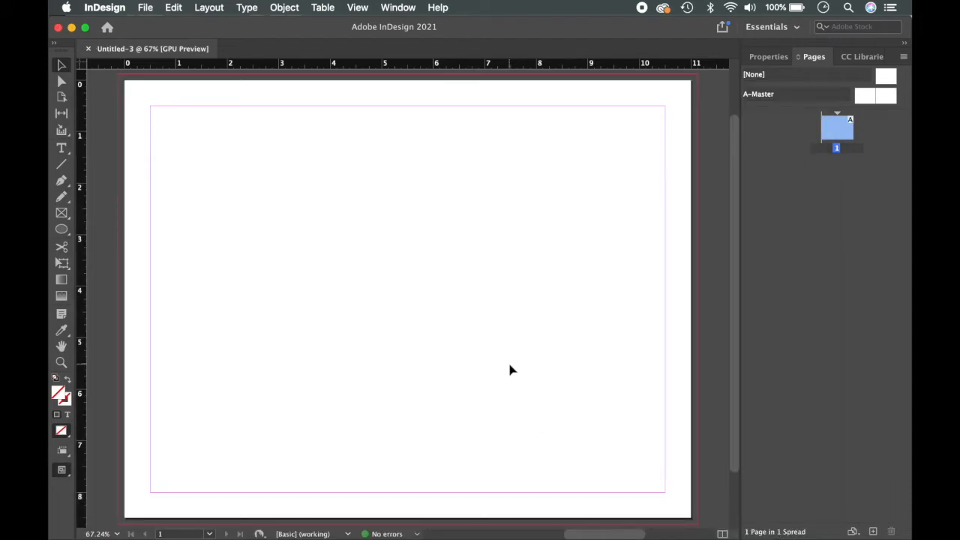
Step: Set the workspace to Essentials
scroll(510, 365, down, 3)
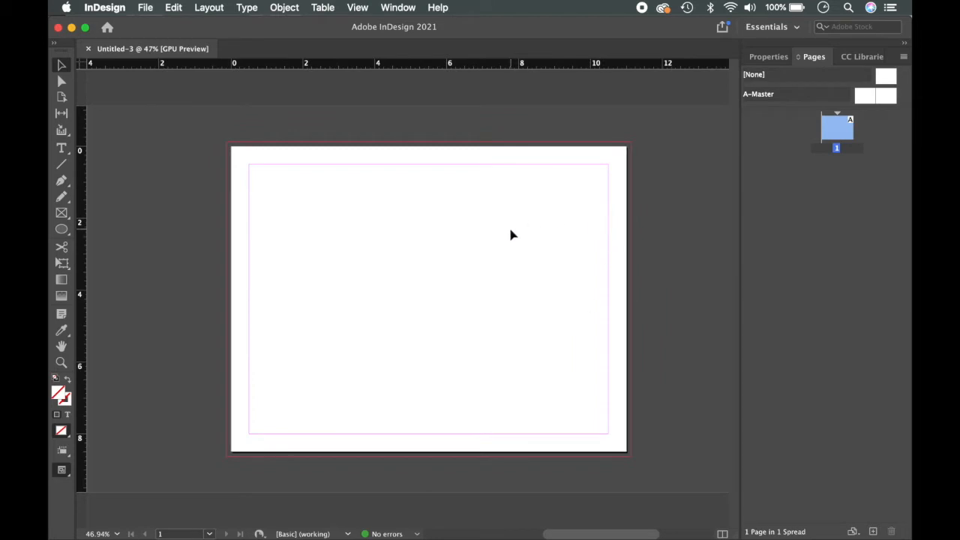
scroll(508, 236, right, 1)
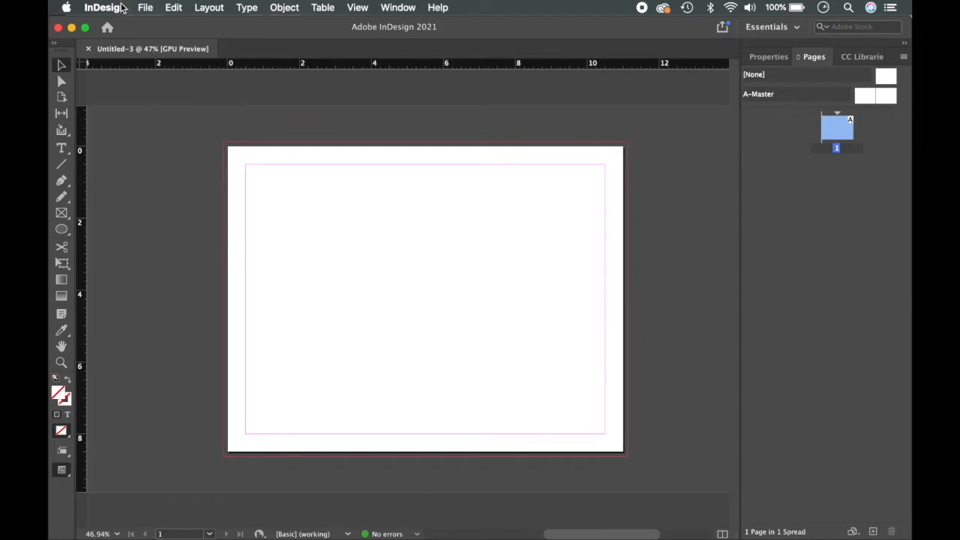
click(394, 8)
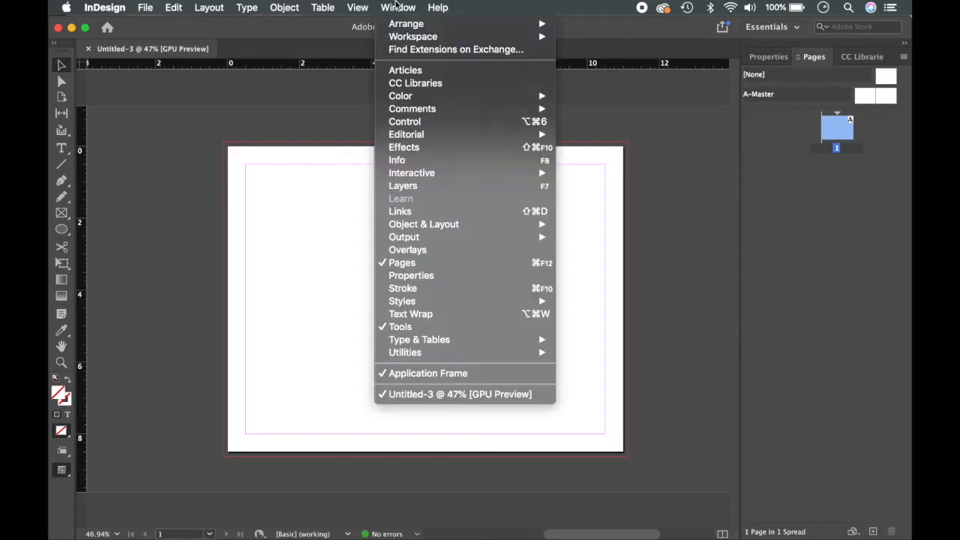
mouse_move(401, 41)
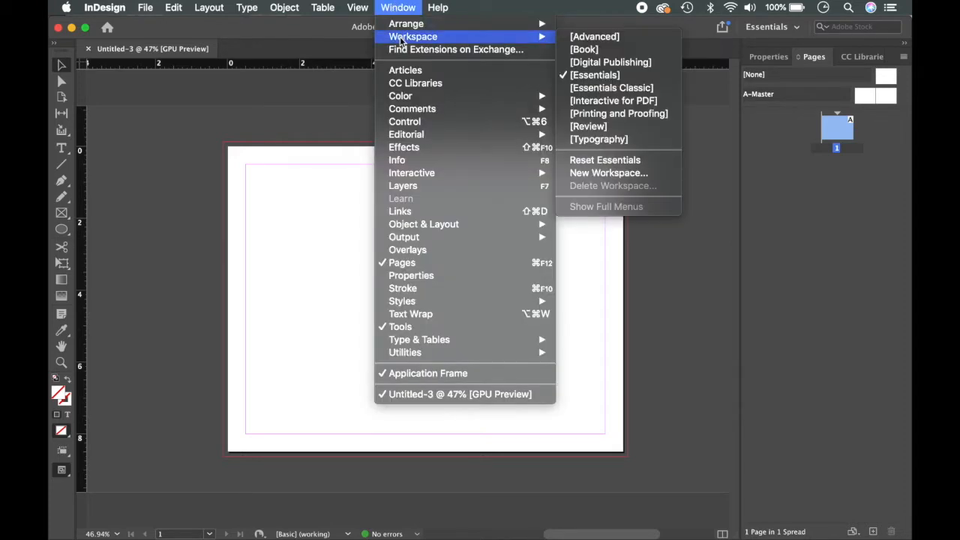
click(588, 79)
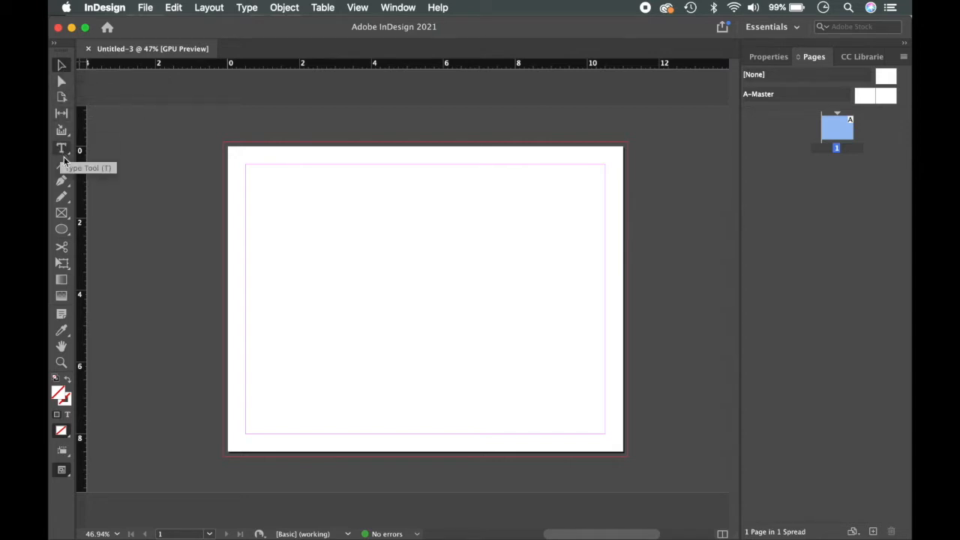
Step: Select the Rectangle Frame Tool and show the document's properties
click(67, 213)
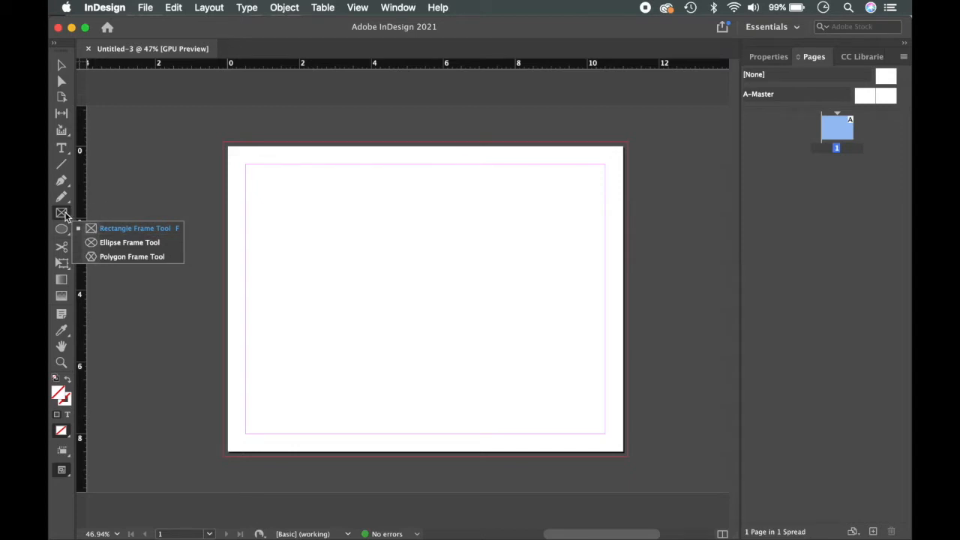
click(65, 214)
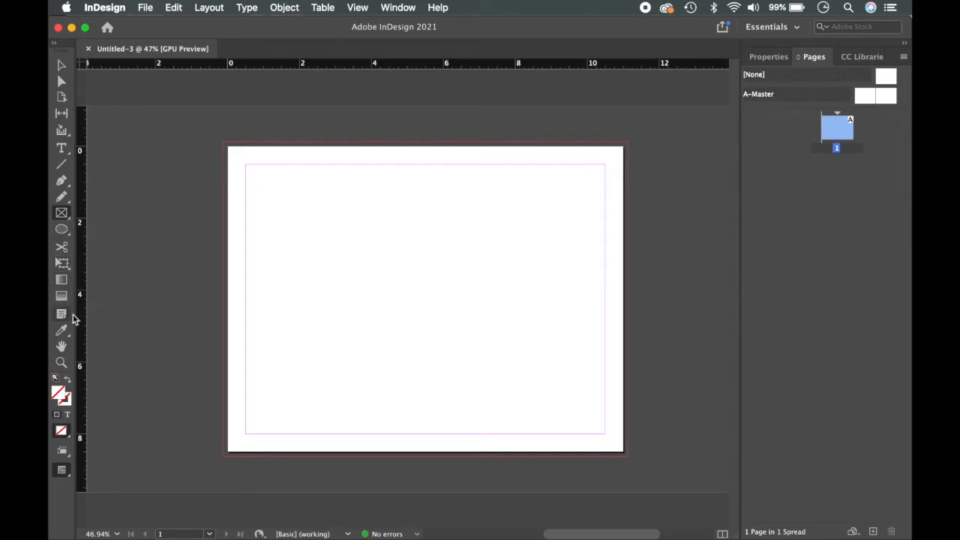
click(774, 56)
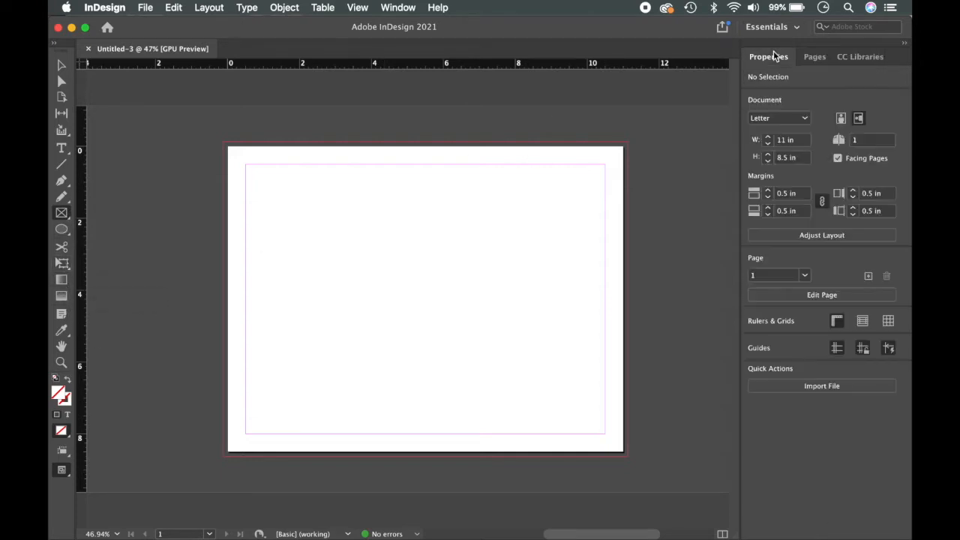
Step: Try the Digital Publishing and Essentials Classic workspaces, and return to Essentials
click(796, 28)
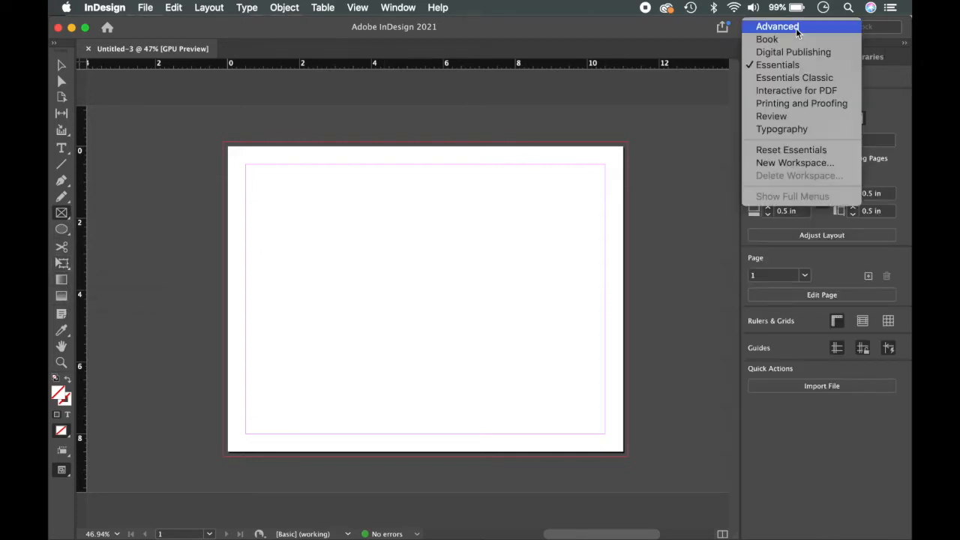
click(403, 8)
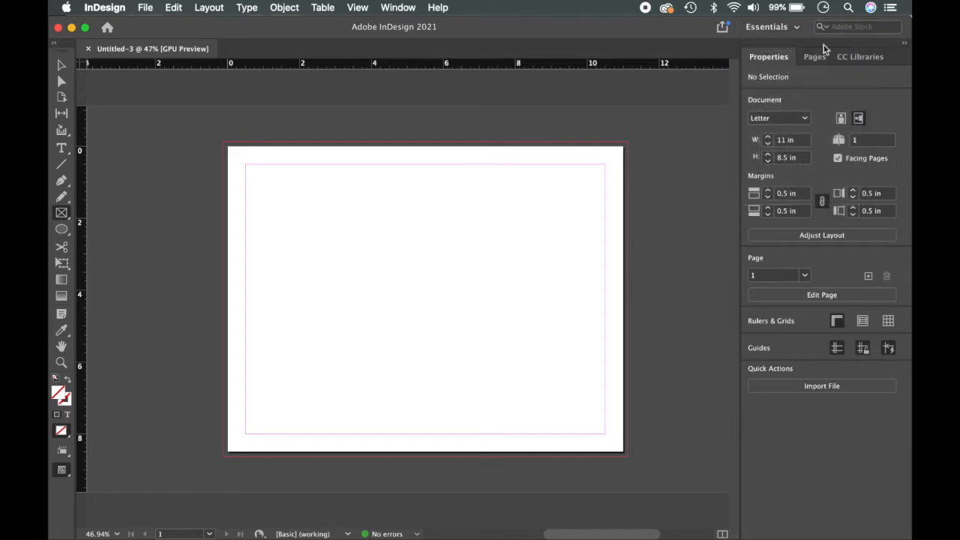
click(798, 30)
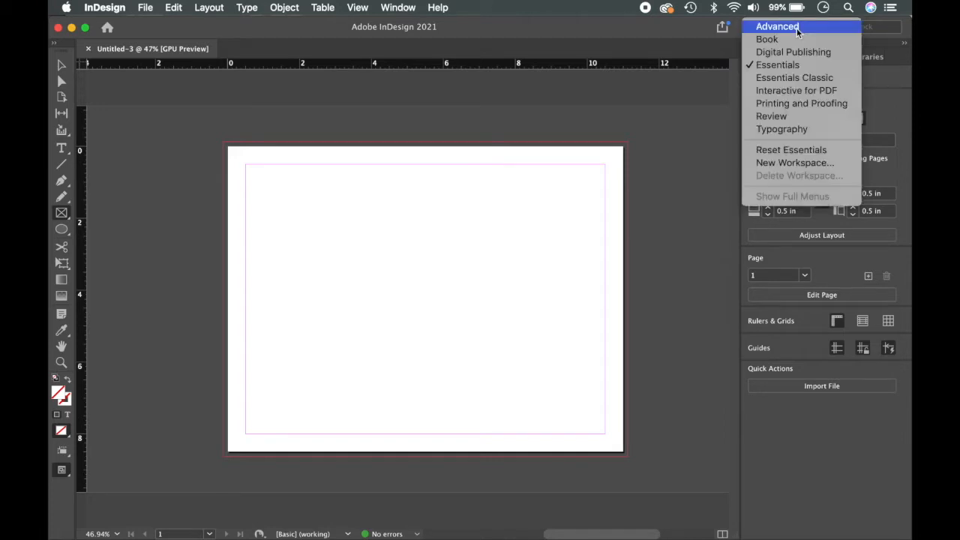
click(801, 52)
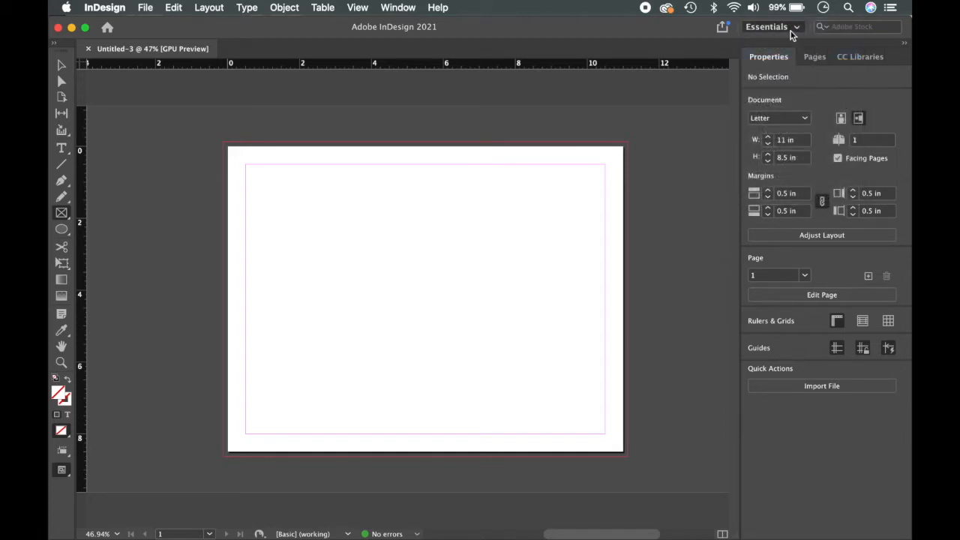
click(794, 28)
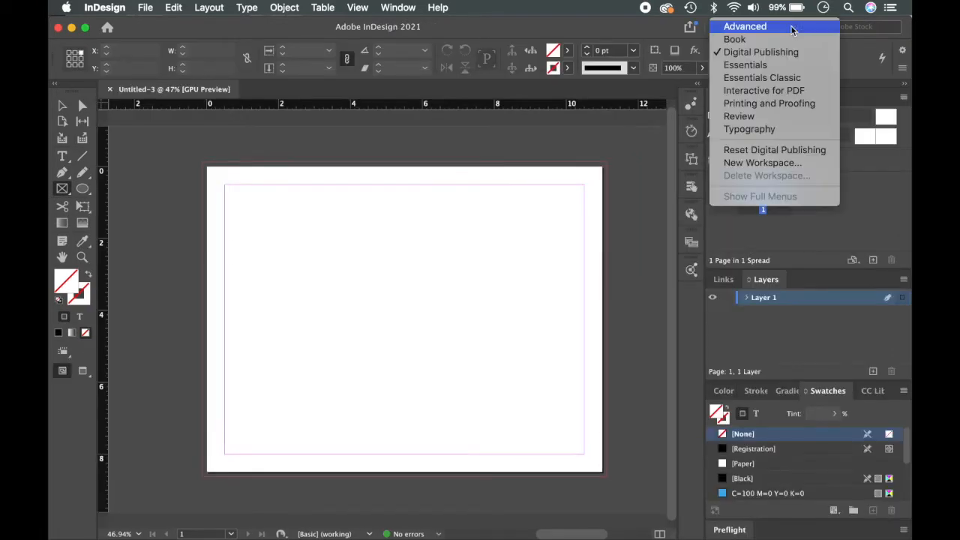
click(791, 83)
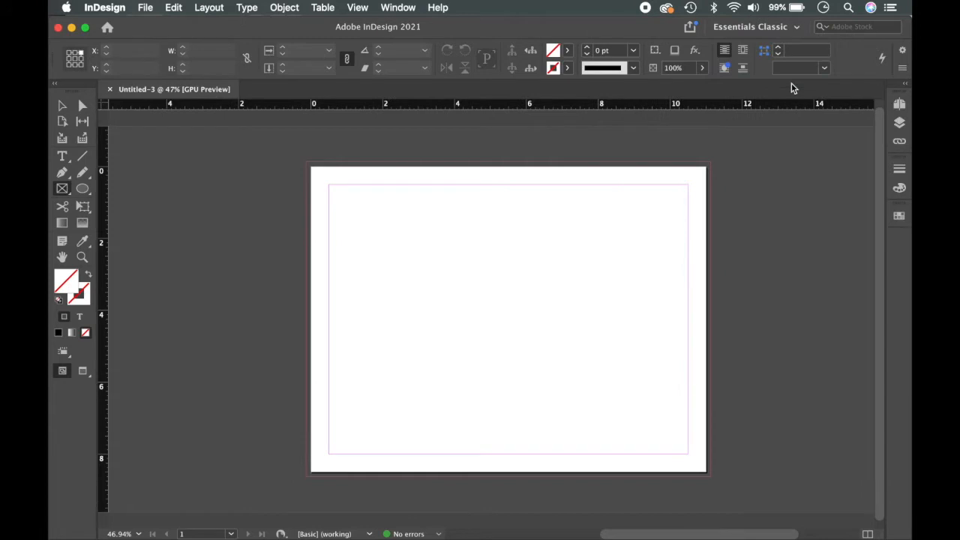
click(773, 27)
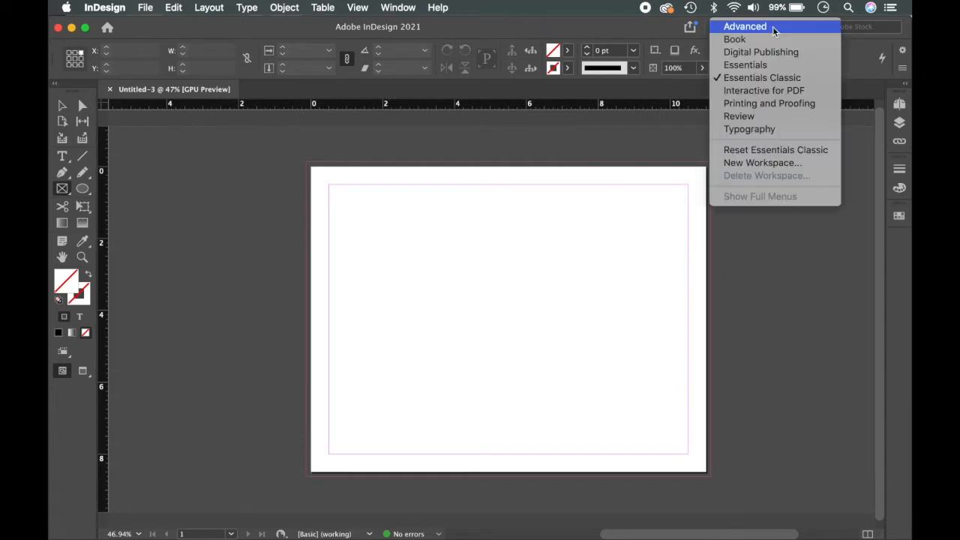
click(773, 66)
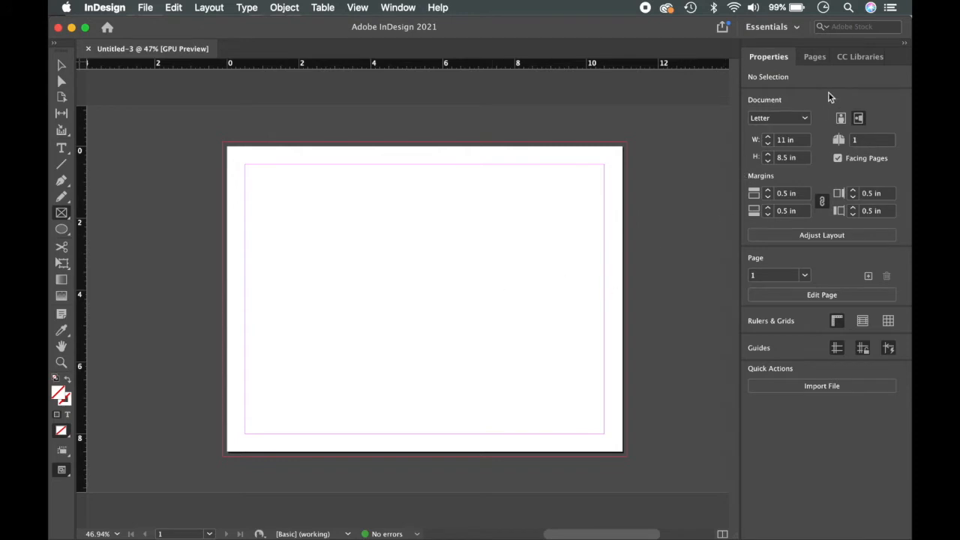
Step: Insert one page after page 1, based on A-Master
click(813, 58)
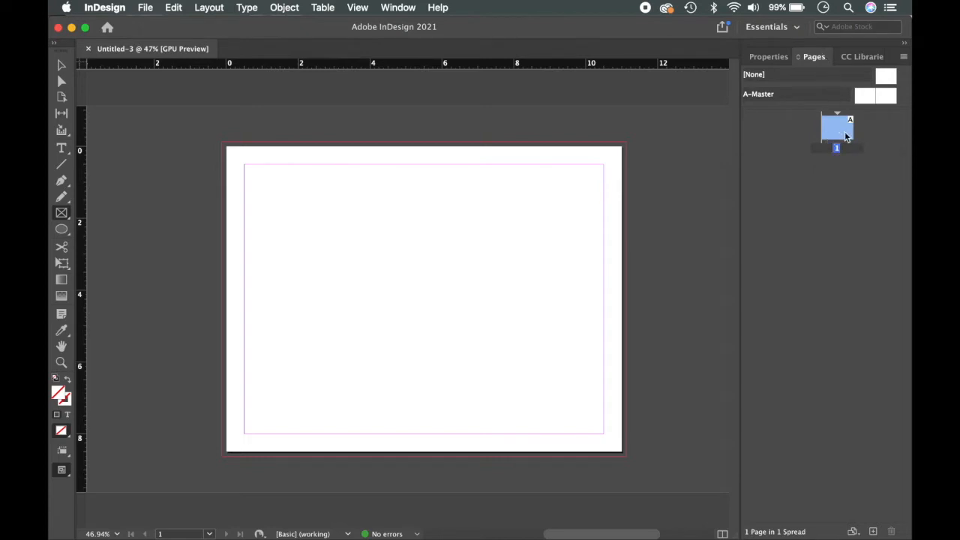
right_click(846, 136)
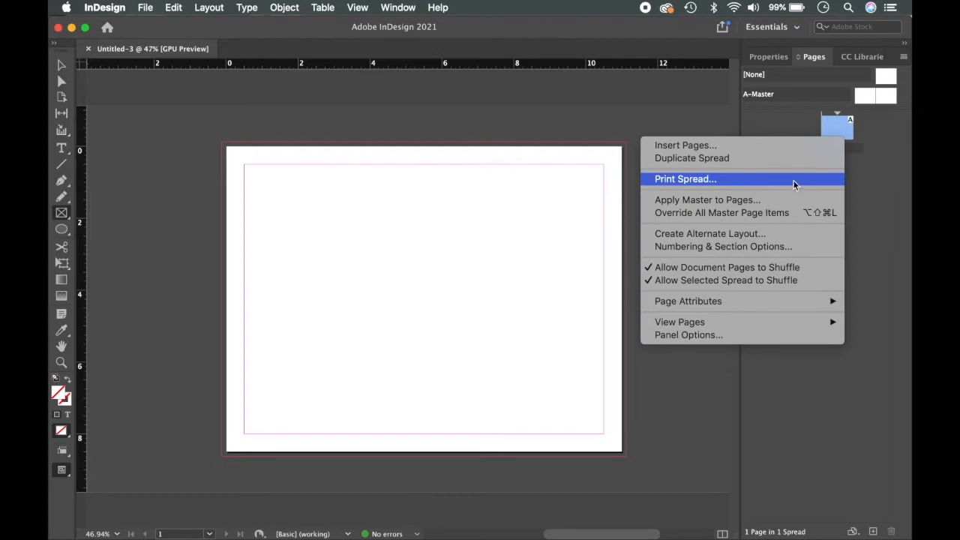
click(775, 145)
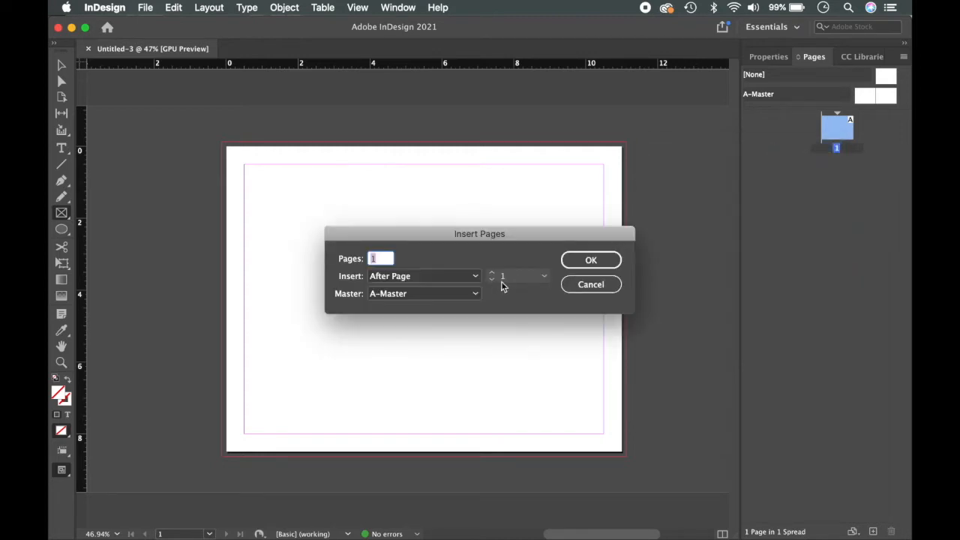
click(410, 278)
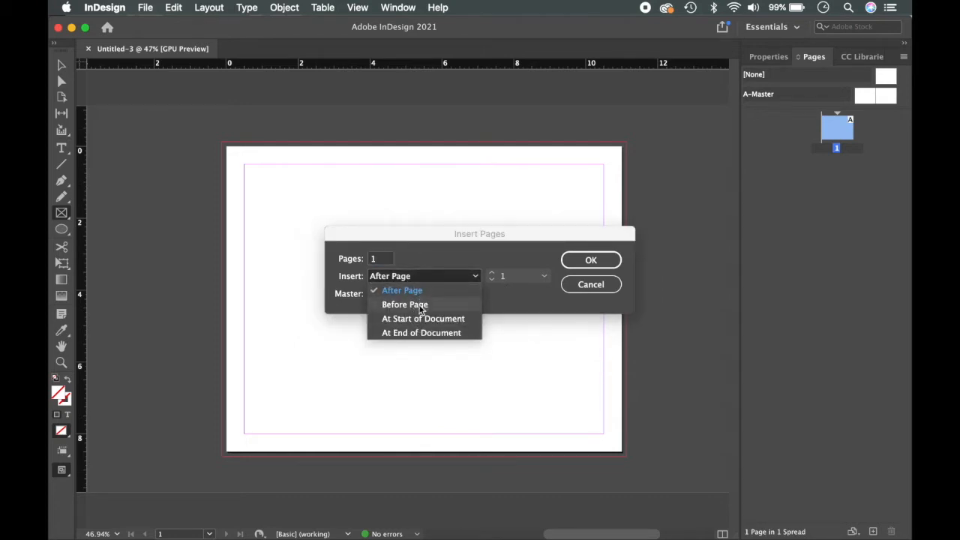
click(402, 291)
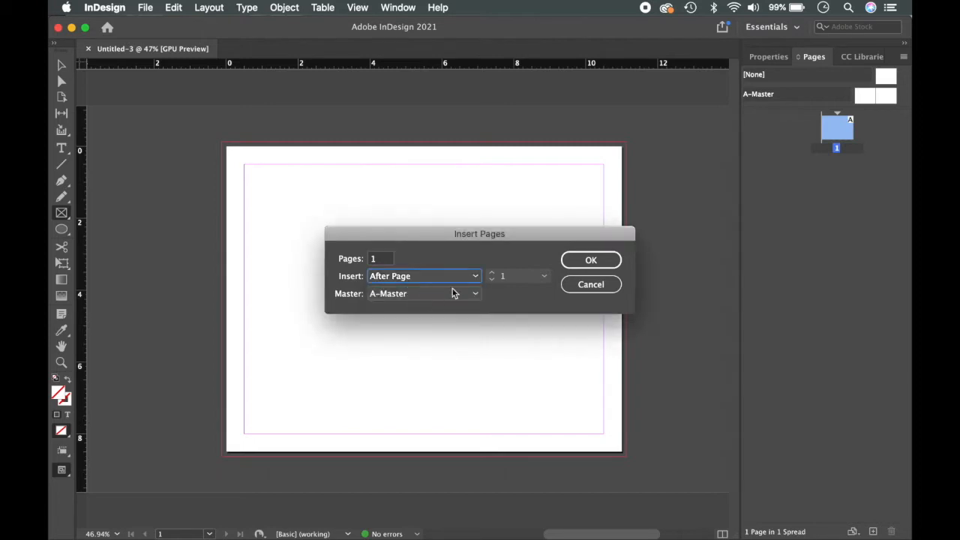
click(594, 261)
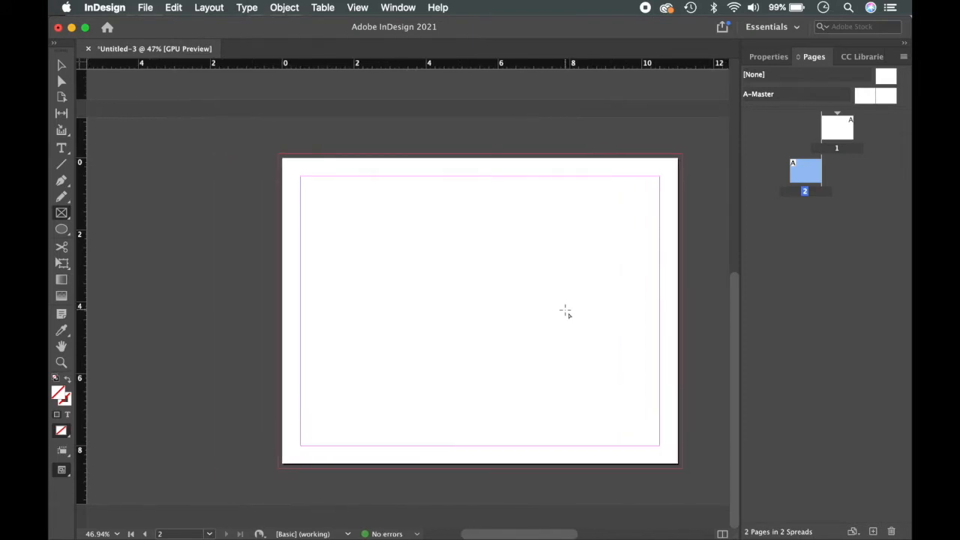
Step: Insert one page after page 2, based on A-Master
scroll(660, 307, up, 5)
scroll(660, 307, right, 3)
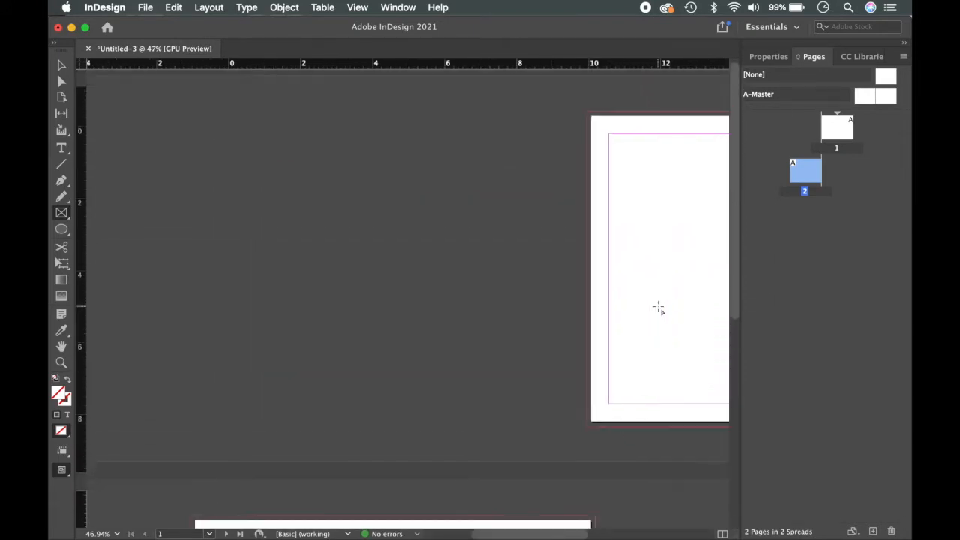
scroll(659, 307, down, 5)
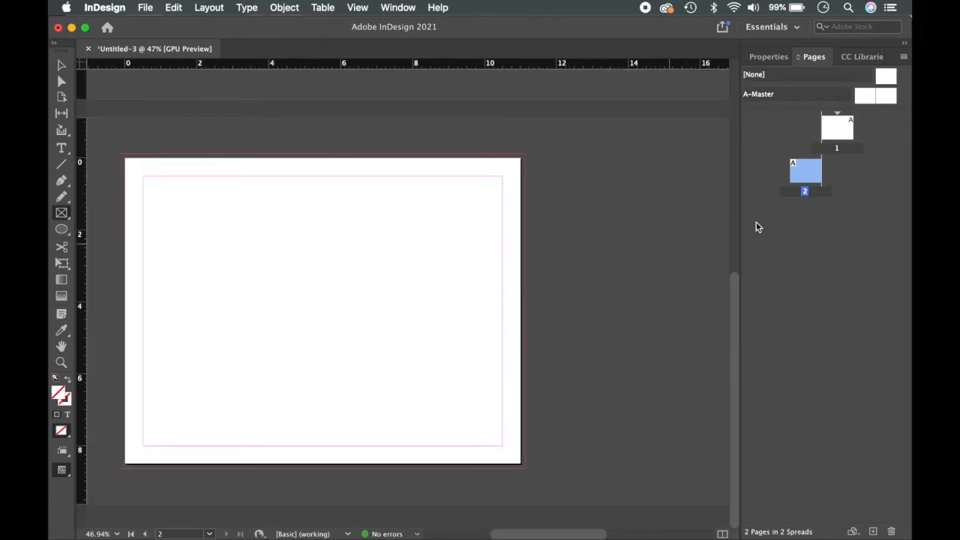
right_click(803, 175)
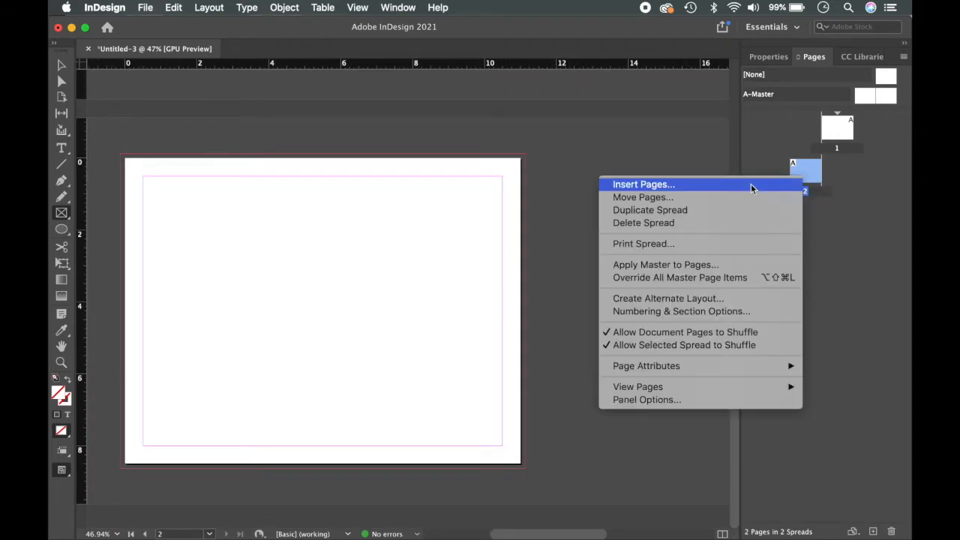
right_click(841, 189)
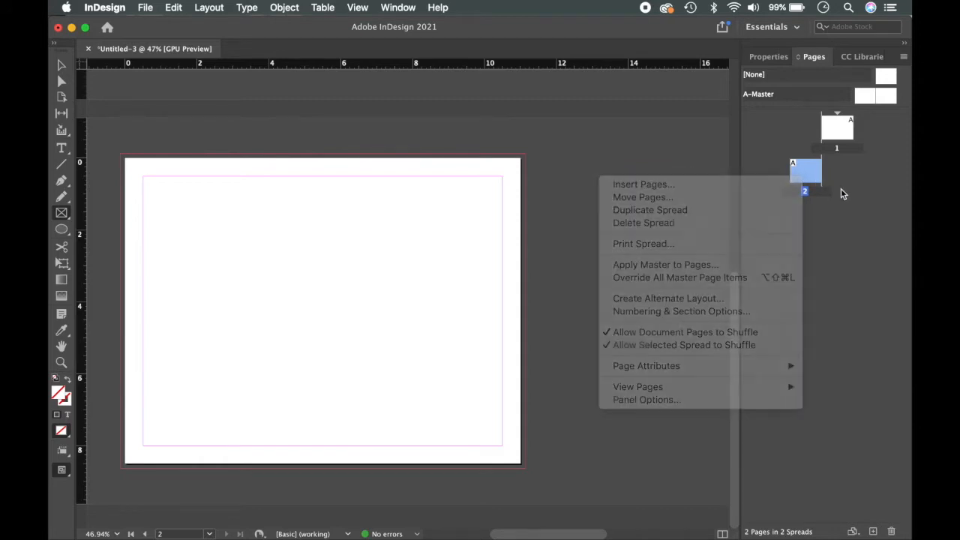
click(813, 207)
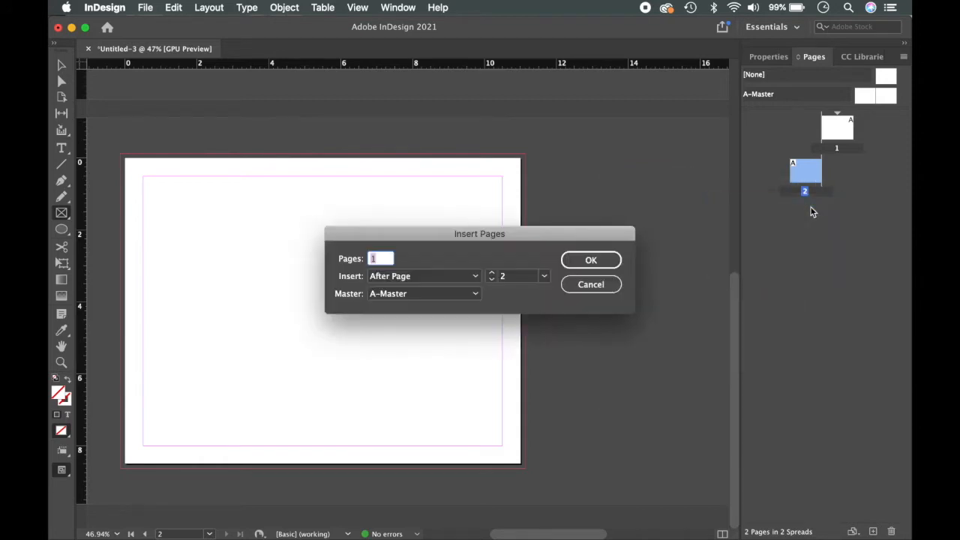
click(589, 259)
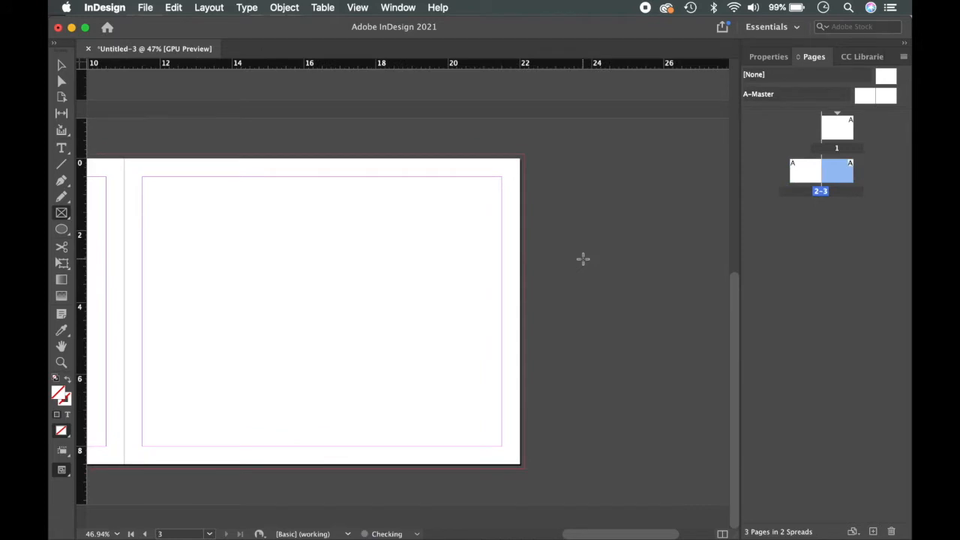
Step: Examine the facing layout of pages 2 and 3 and the page commands available for page 3
scroll(324, 315, left, 6)
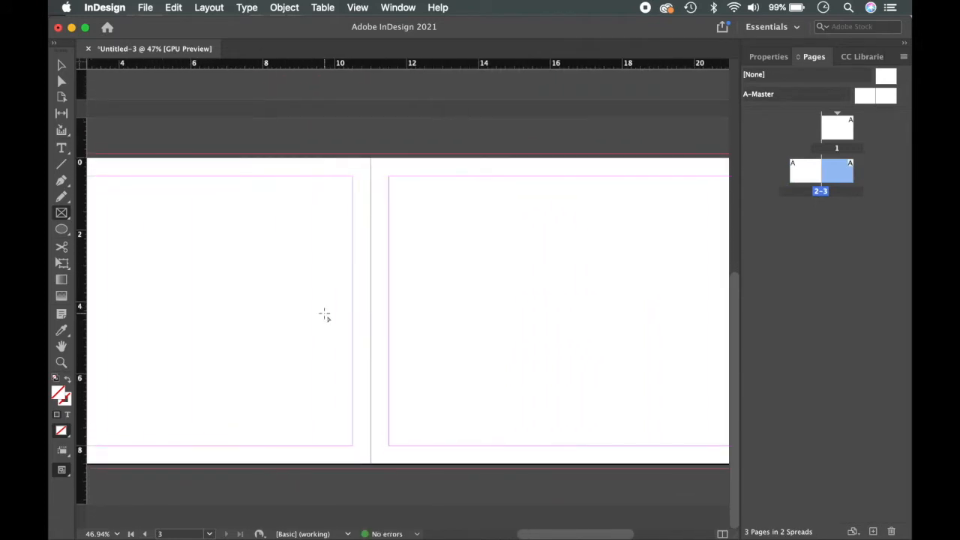
scroll(363, 377, left, 2)
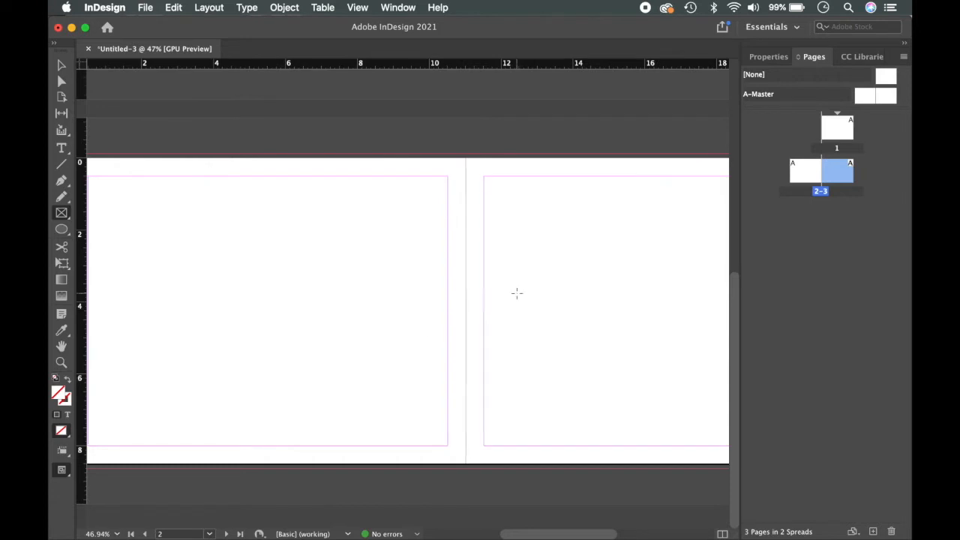
scroll(517, 293, up, 5)
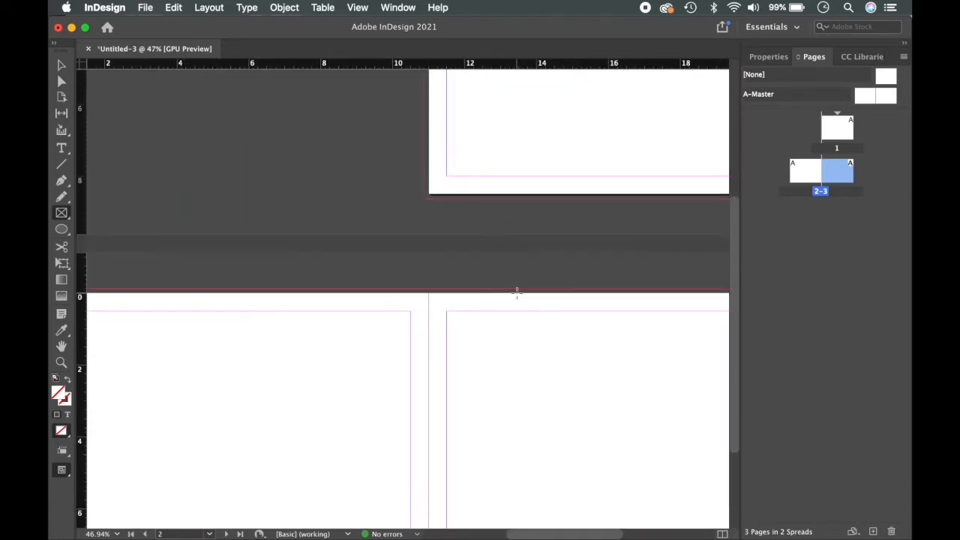
scroll(517, 292, down, 5)
scroll(517, 293, left, 2)
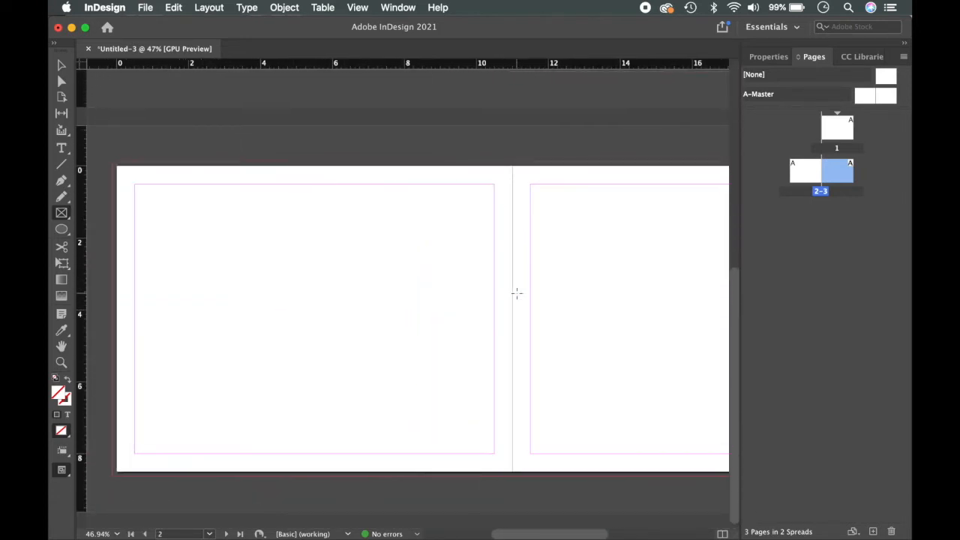
scroll(517, 293, right, 2)
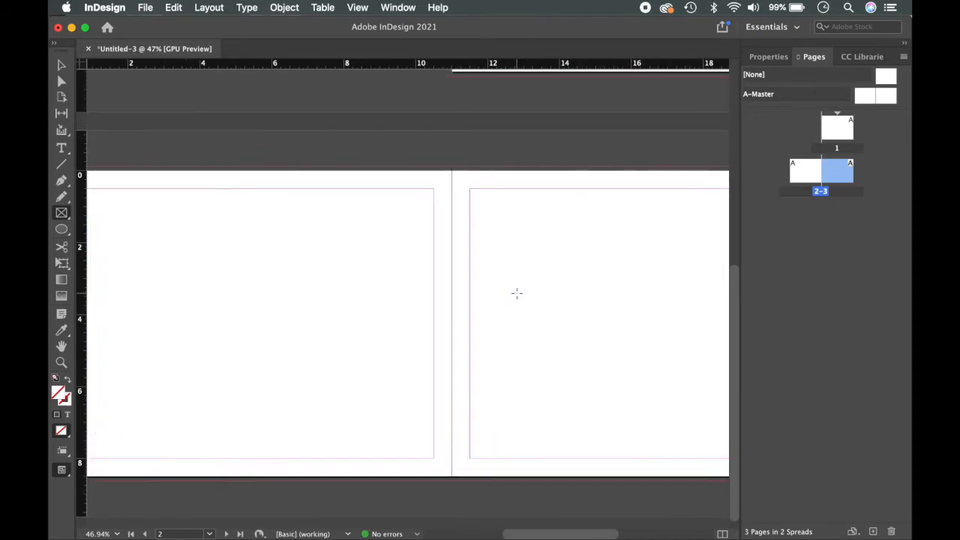
right_click(839, 176)
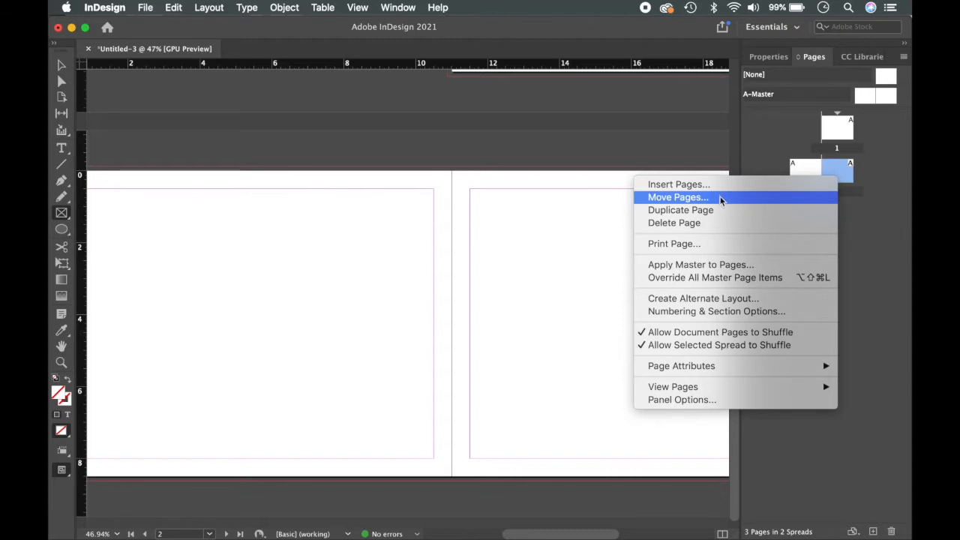
click(901, 193)
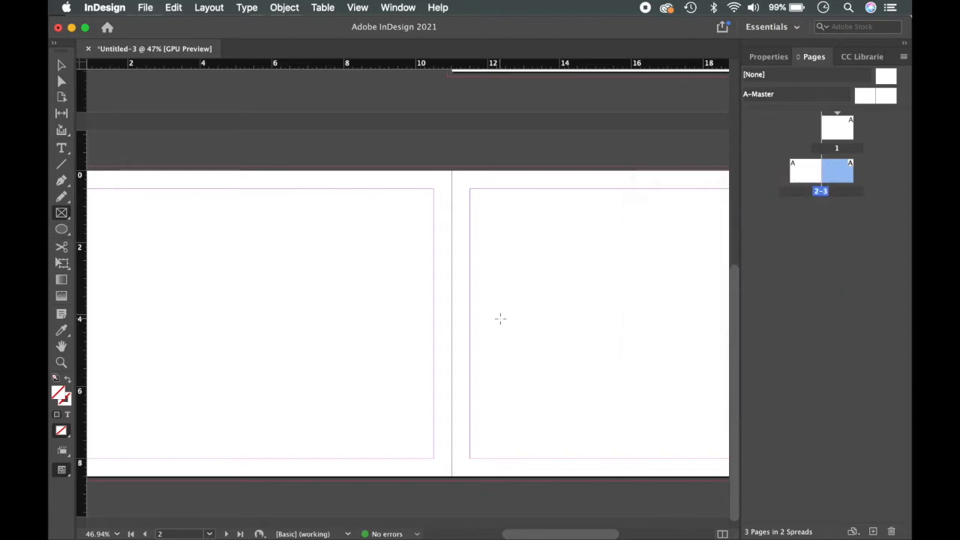
scroll(500, 319, up, 5)
scroll(500, 319, down, 5)
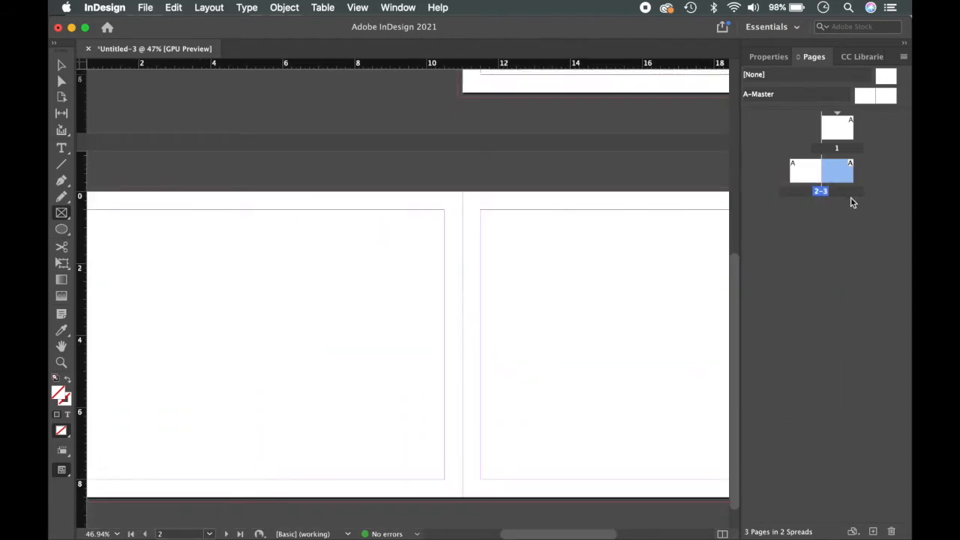
Step: Draw a circular ellipse frame about 3.68 in across on page 1 and centre it on the page
scroll(631, 216, up, 5)
scroll(631, 217, right, 3)
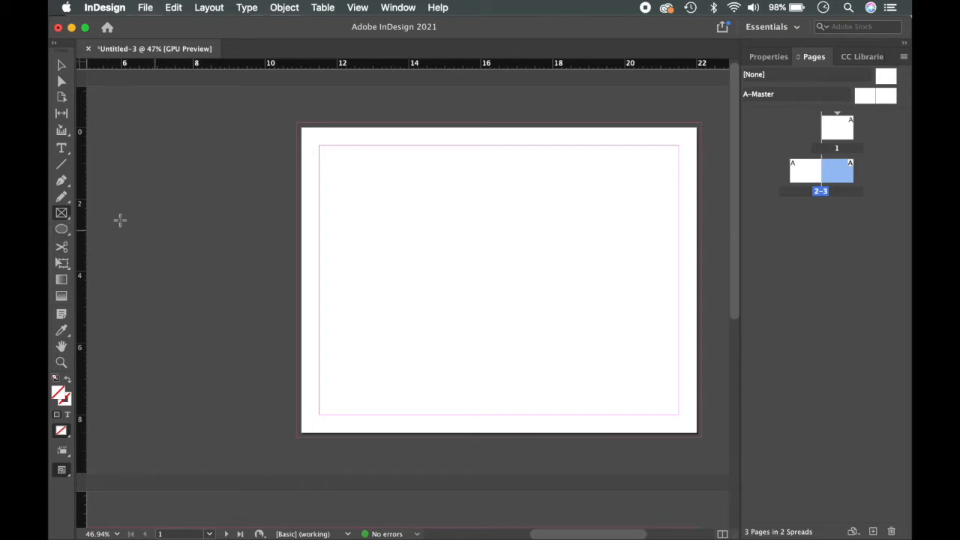
click(62, 216)
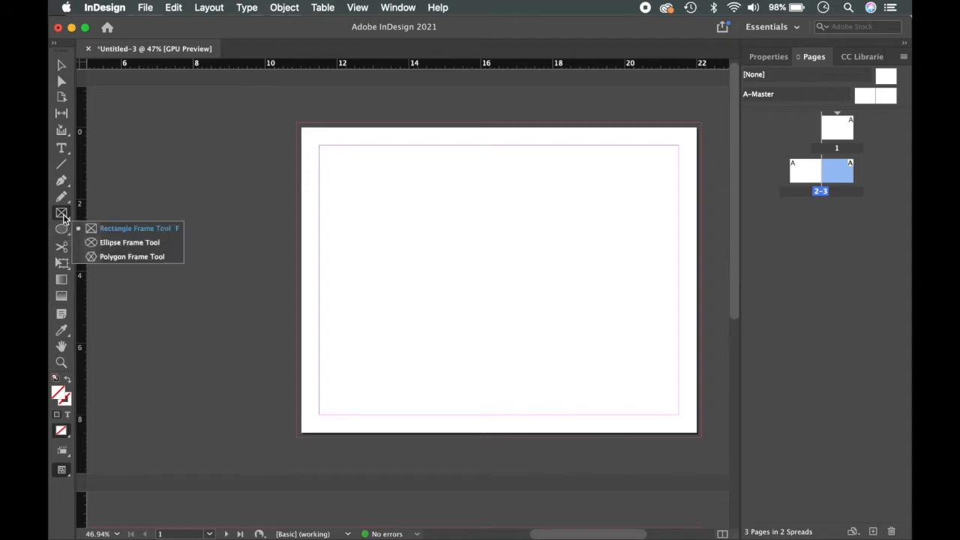
click(122, 244)
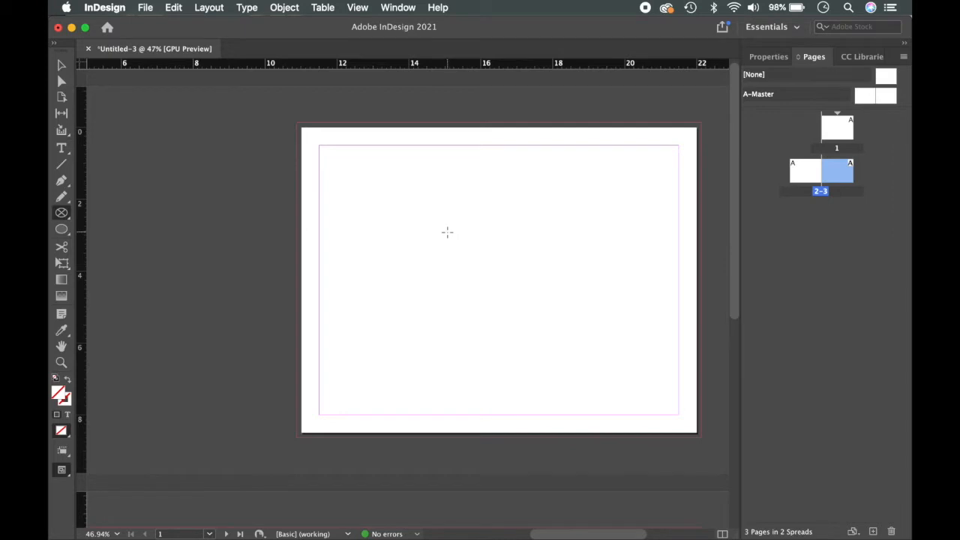
drag(429, 228, 593, 358)
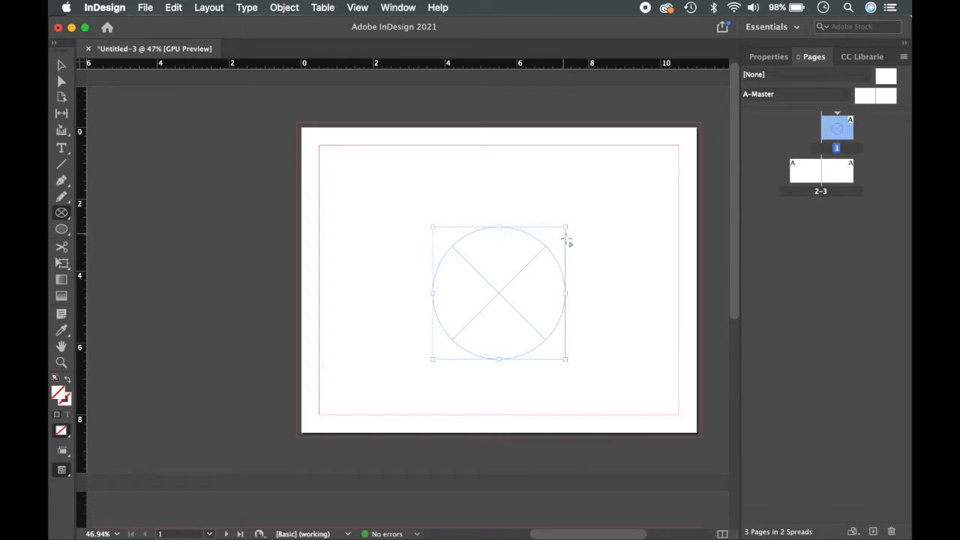
key(v)
drag(533, 272, 530, 272)
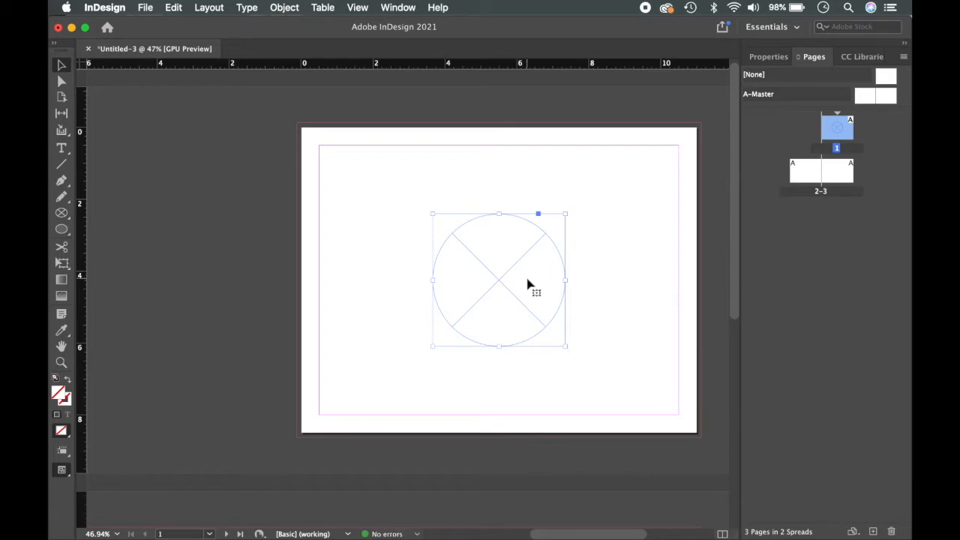
Step: Import the Logo-Chair .png image into the circular frame
click(766, 58)
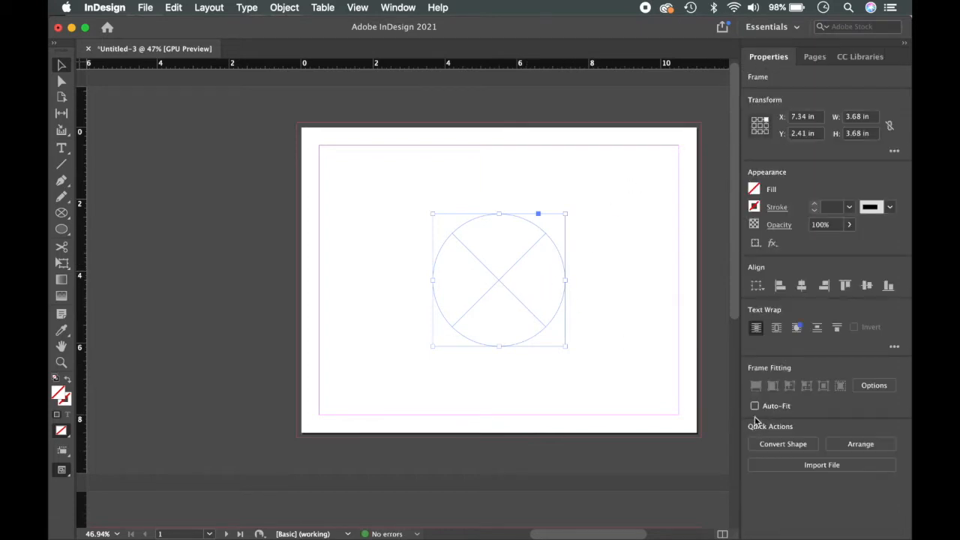
click(796, 465)
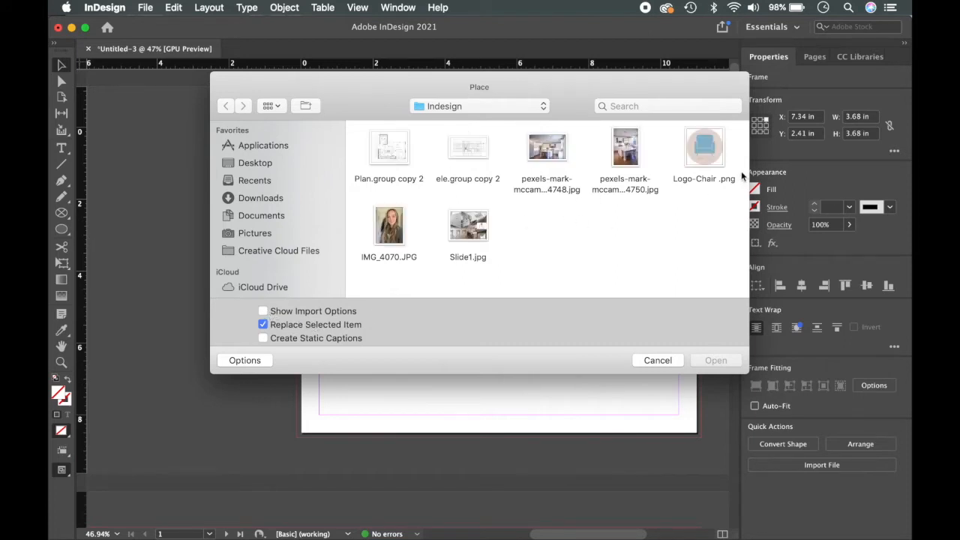
click(704, 148)
double_click(703, 147)
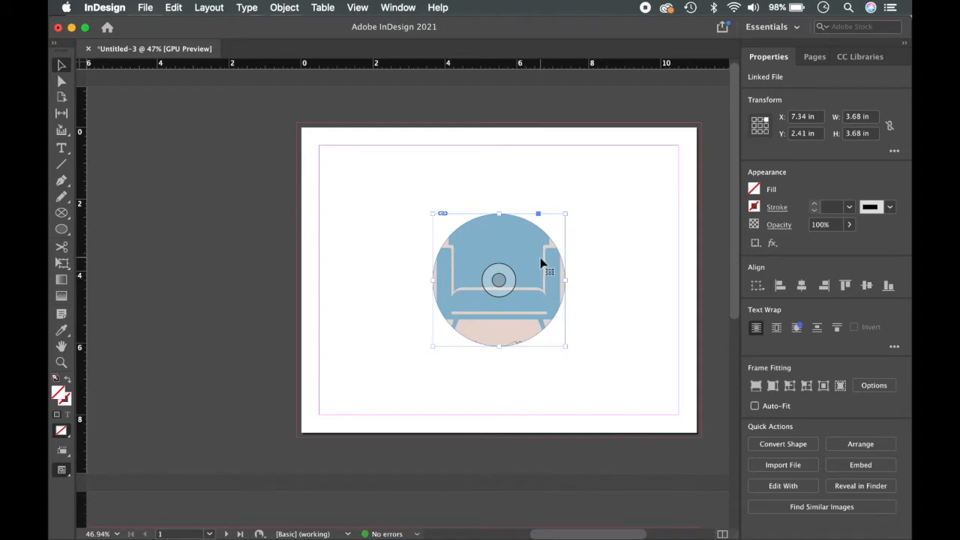
Step: Try to reposition the chair logo inside its circular frame using the content grabber
mouse_move(539, 251)
mouse_down()
mouse_move(539, 242)
mouse_move(540, 265)
mouse_move(538, 239)
mouse_up()
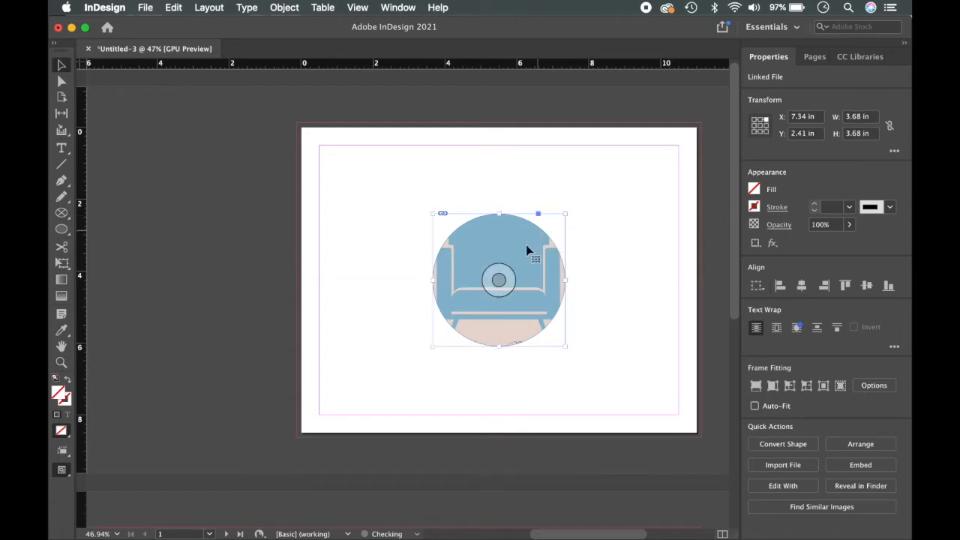
drag(499, 280, 518, 272)
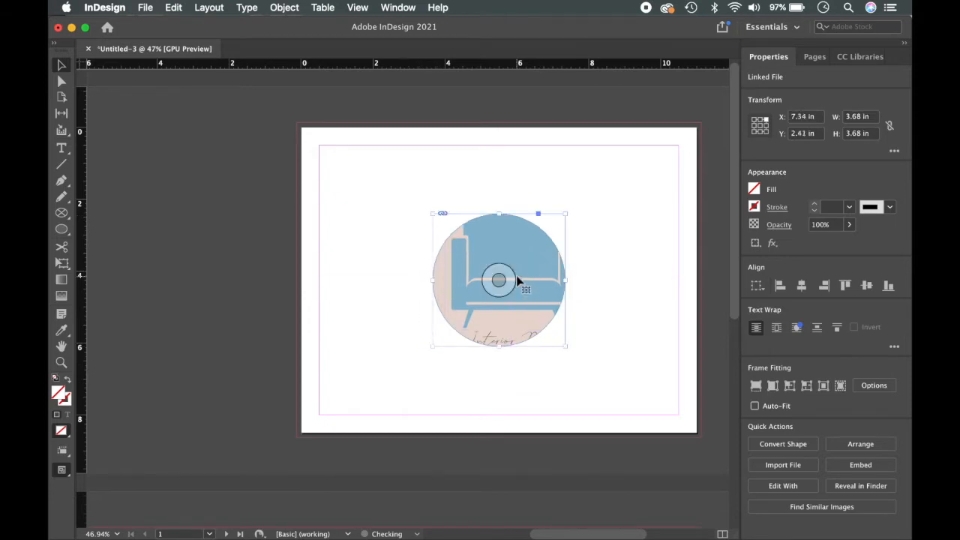
click(513, 274)
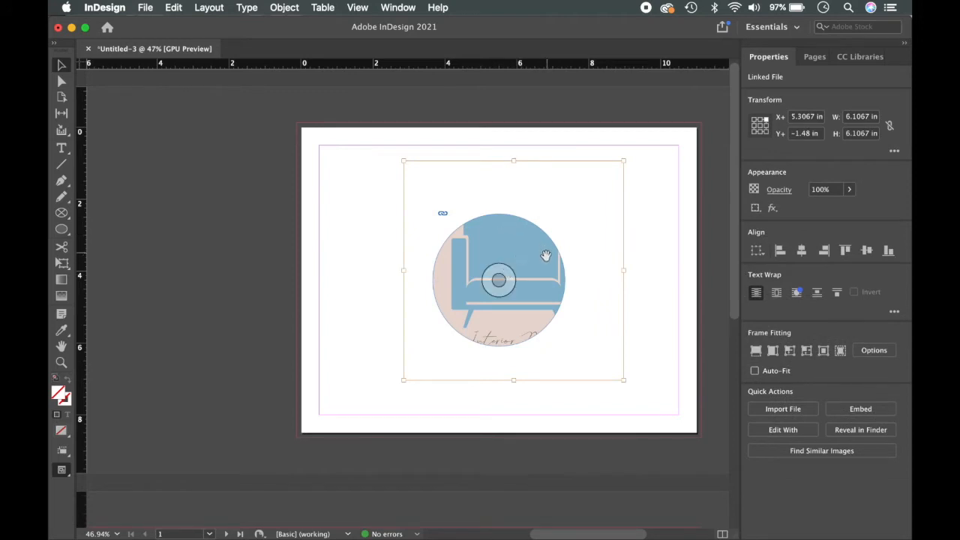
drag(514, 277, 507, 282)
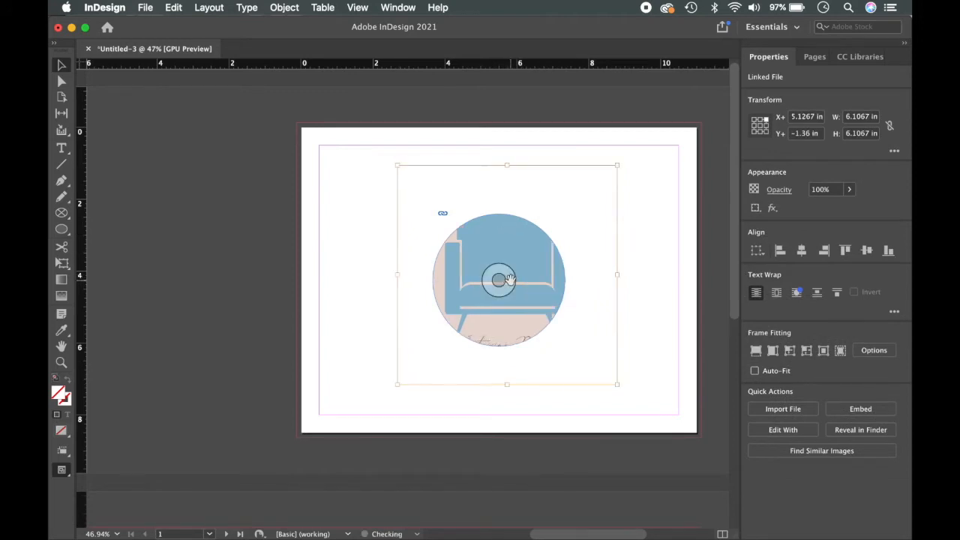
Step: Scale the chair logo down to about 3.99 in square and centre it manually within the circular frame
key(super+comma)
key(super+comma)
key(super+comma)
key(super+comma)
key(super+comma)
key(super+comma)
key(super+comma)
key(super+comma)
key(super+comma)
key(super+comma)
key(super+comma)
key(super+comma)
key(super+comma)
key(super+comma)
key(super+comma)
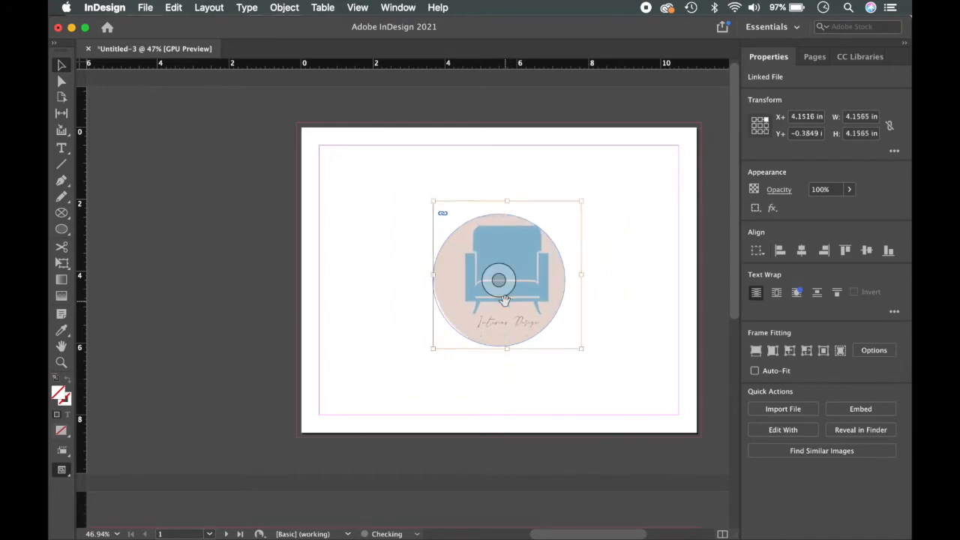
drag(510, 303, 502, 303)
Step: Fit the chair logo proportionally to its circular frame and deselect it
right_click(532, 303)
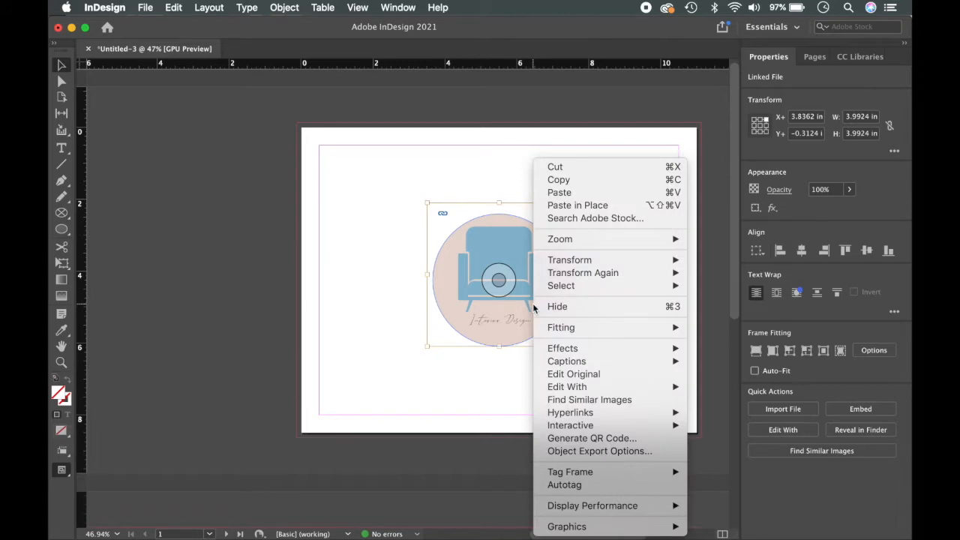
mouse_move(578, 263)
mouse_move(613, 327)
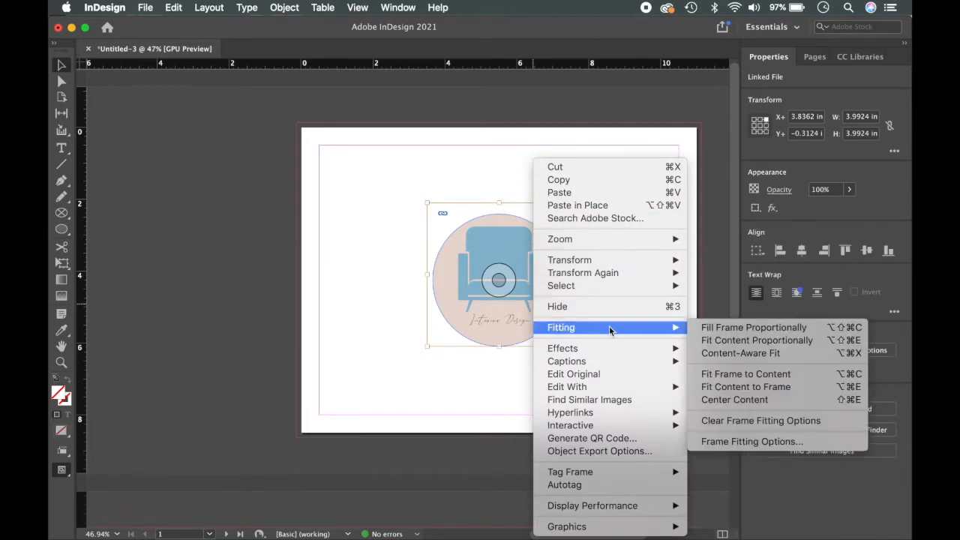
click(737, 346)
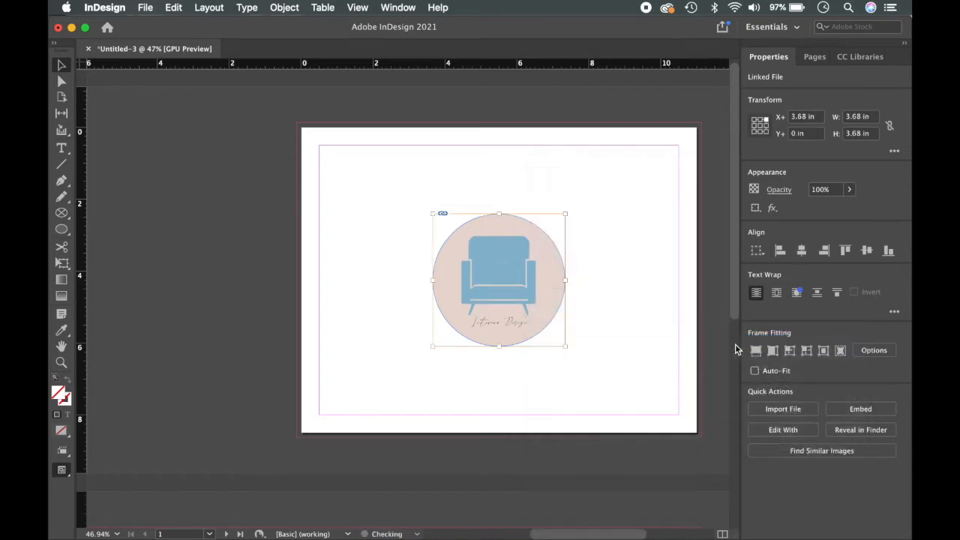
click(613, 332)
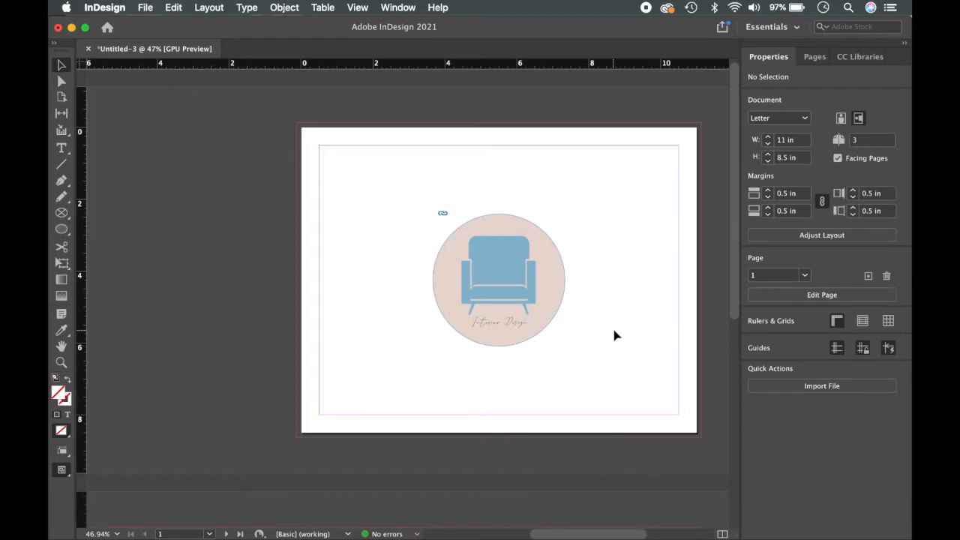
Step: Compare page 1 in the Preview and Normal screen modes, ending in Normal mode
key(w)
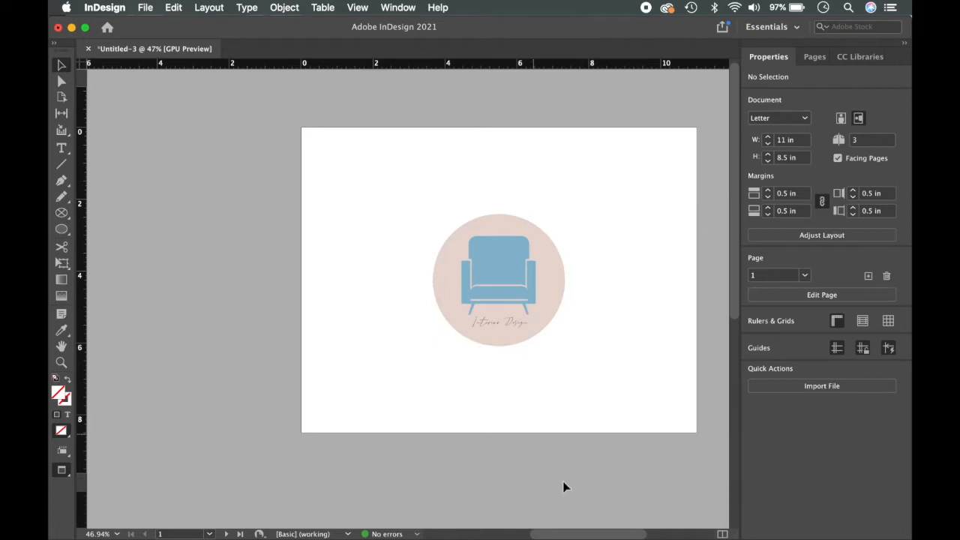
key(w)
key(w)
key(w)
key(w)
key(w)
key(w)
key(w)
key(w)
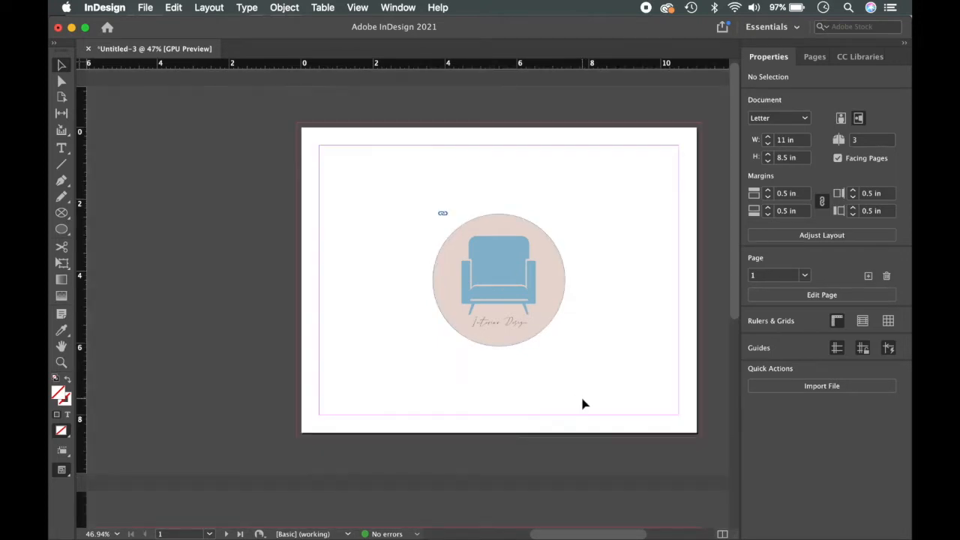
key(w)
key(w)
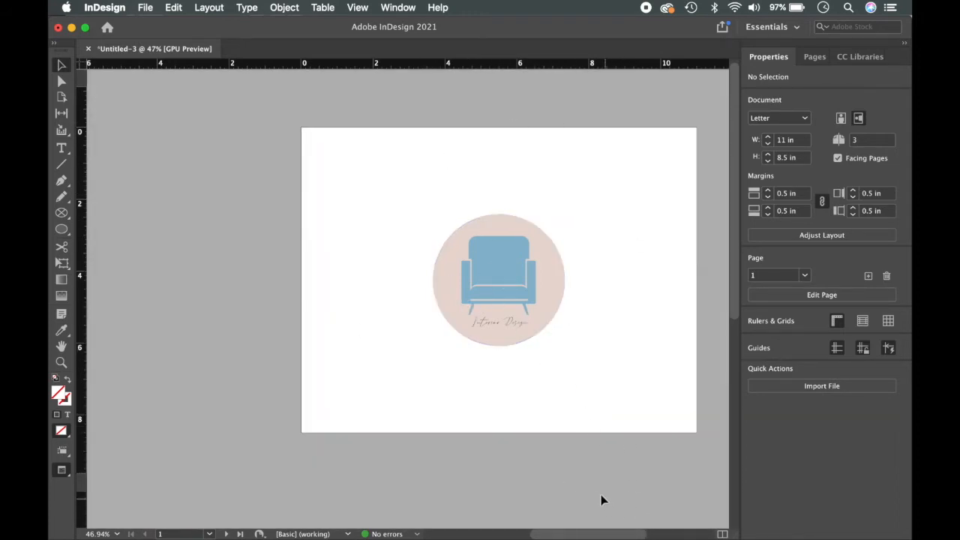
key(w)
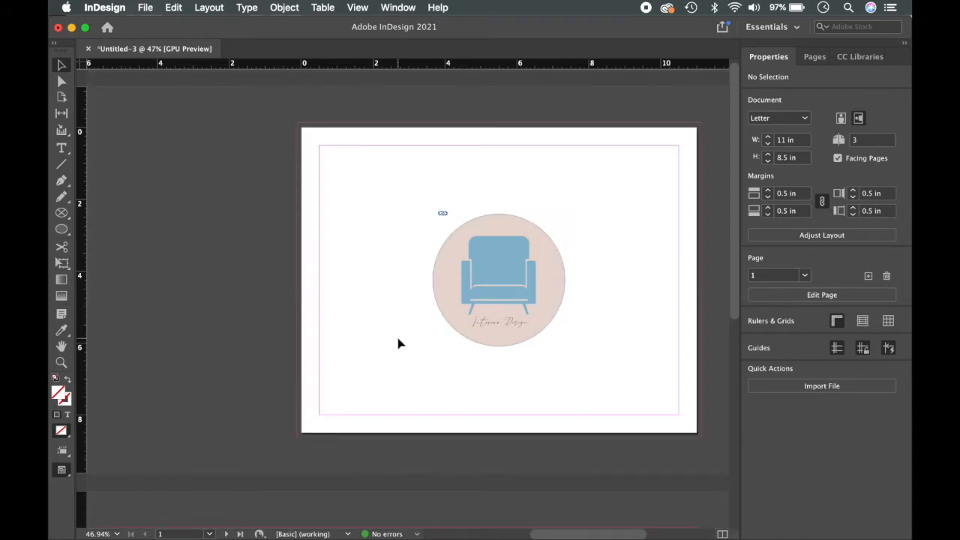
Step: Draw a 10 × 7.5 in rectangle along the margin guides of page 1 with the Rectangle tool
click(66, 235)
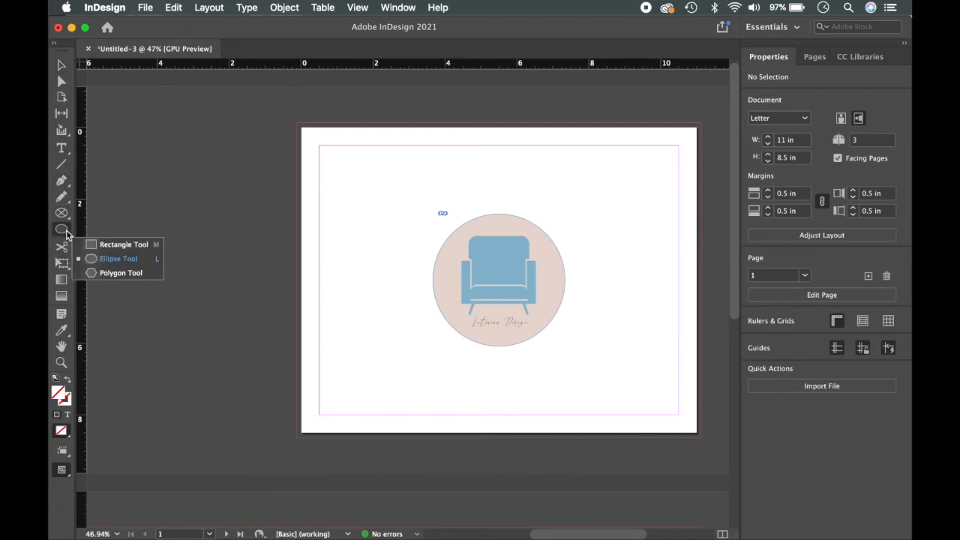
click(110, 246)
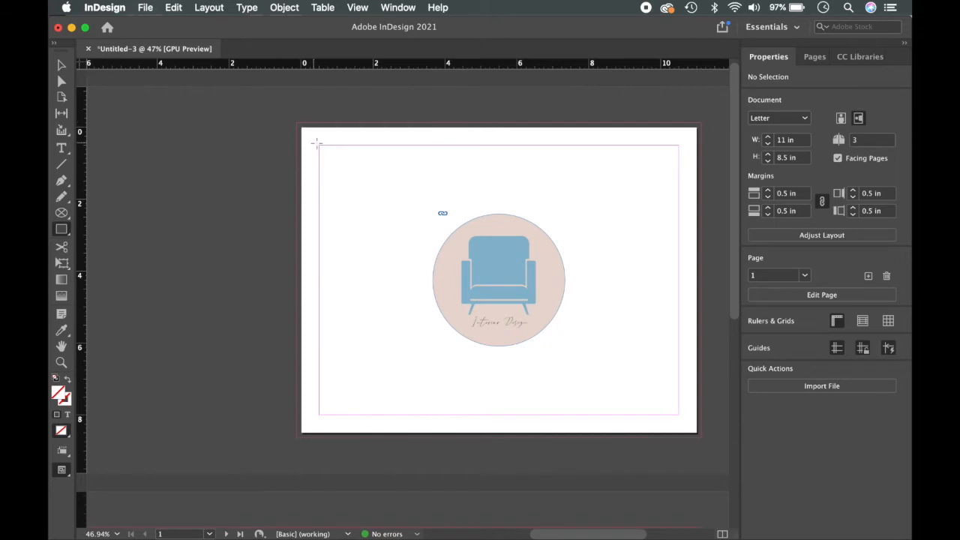
drag(318, 144, 678, 419)
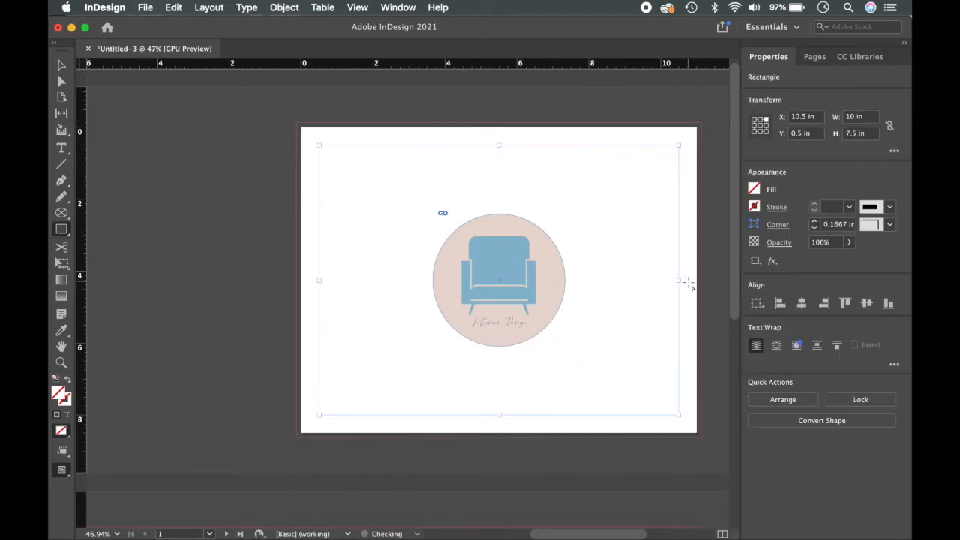
Step: Extend all four sides of the rectangle slightly past the margins to about 10.38 × 7.88 in and deselect it
key(v)
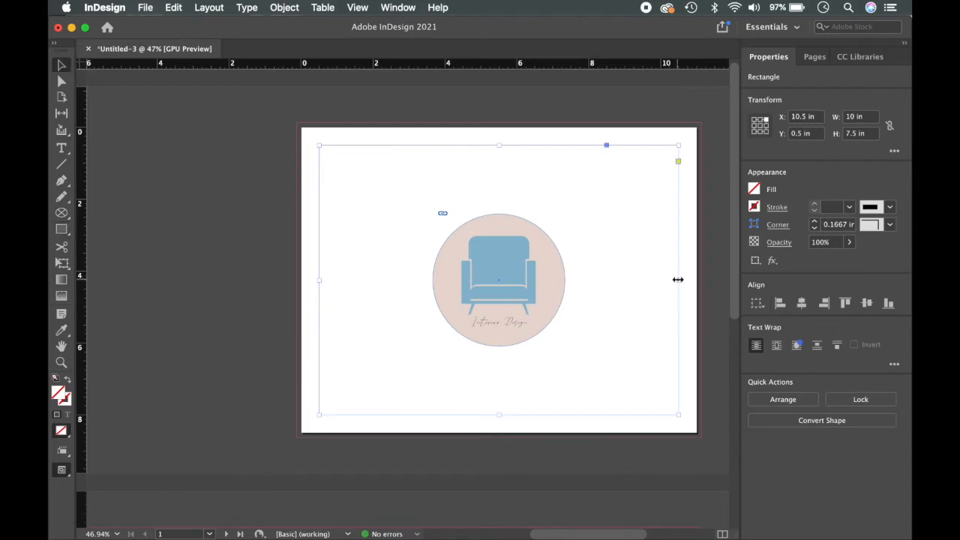
drag(679, 280, 686, 279)
drag(503, 144, 503, 140)
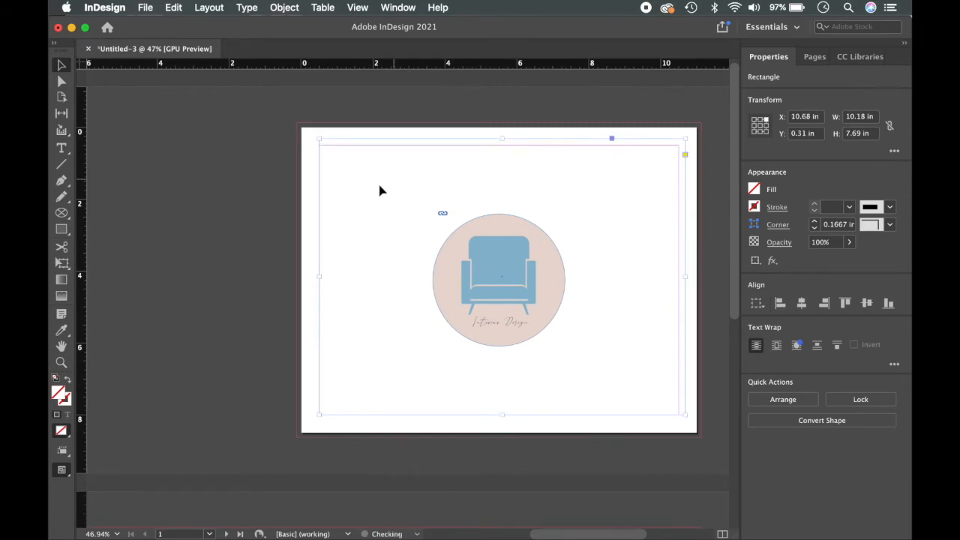
drag(319, 276, 313, 278)
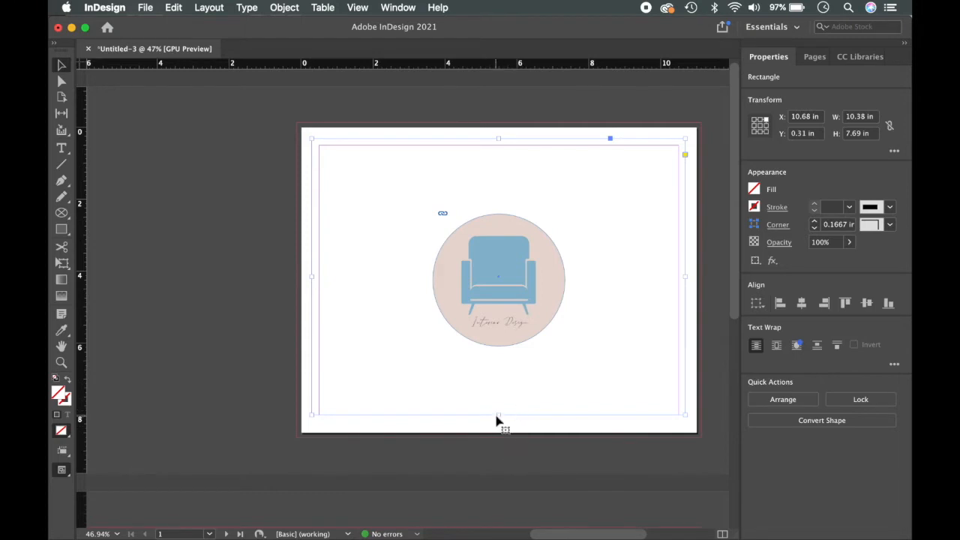
drag(498, 417, 498, 423)
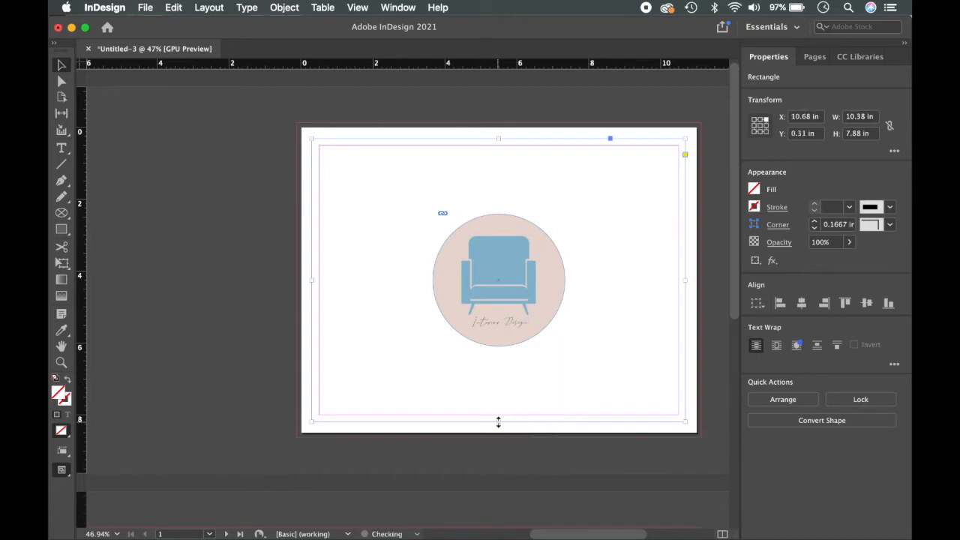
click(548, 448)
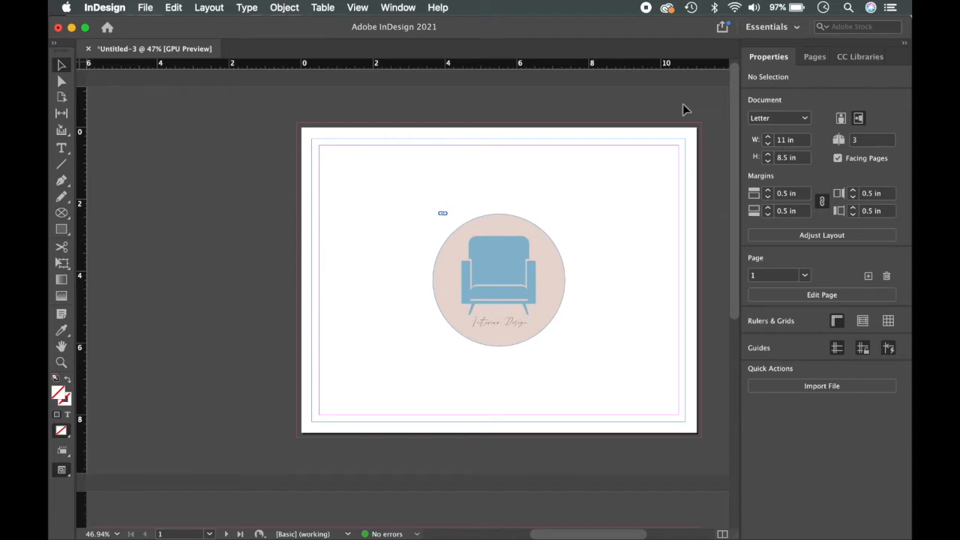
Step: Fill the rectangle with the blue sampled from the chair in the logo using the Eyedropper
click(372, 143)
click(755, 191)
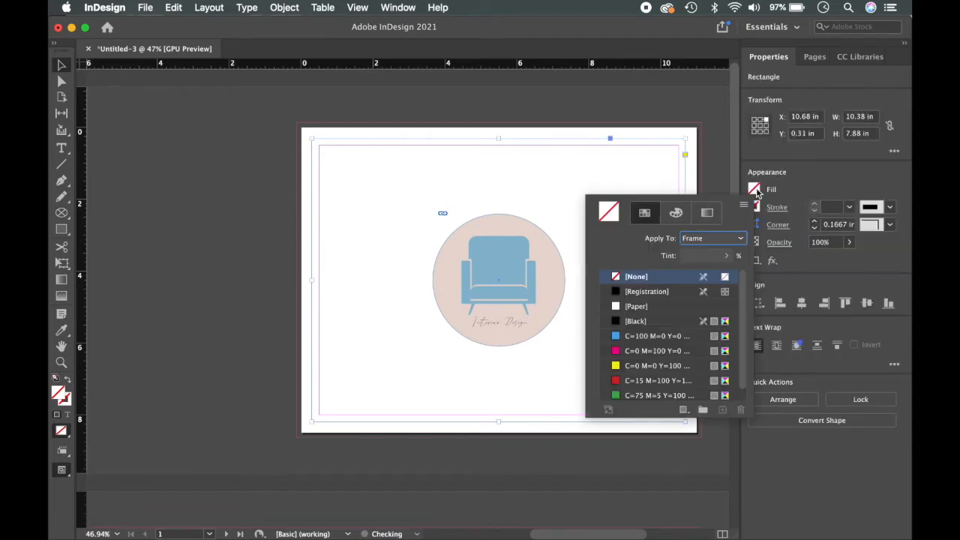
click(675, 215)
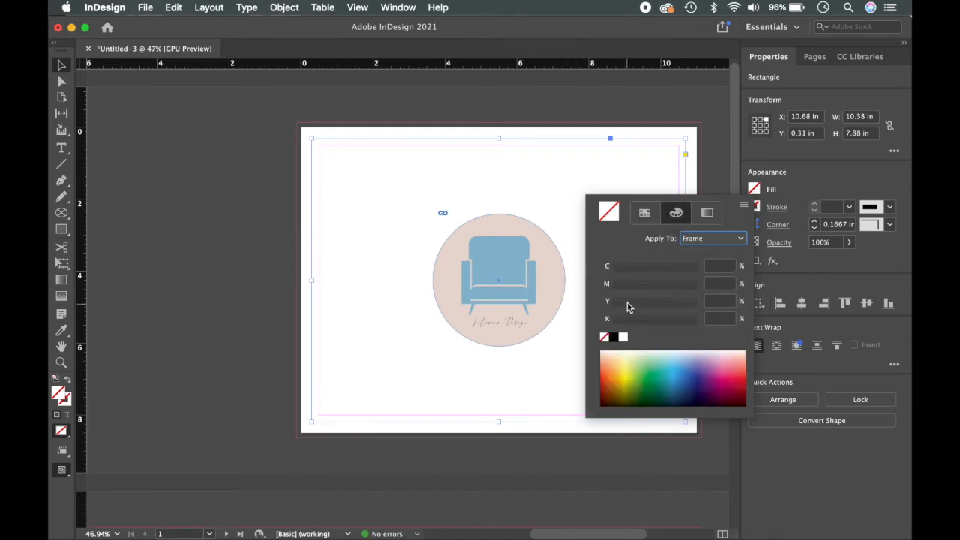
key(i)
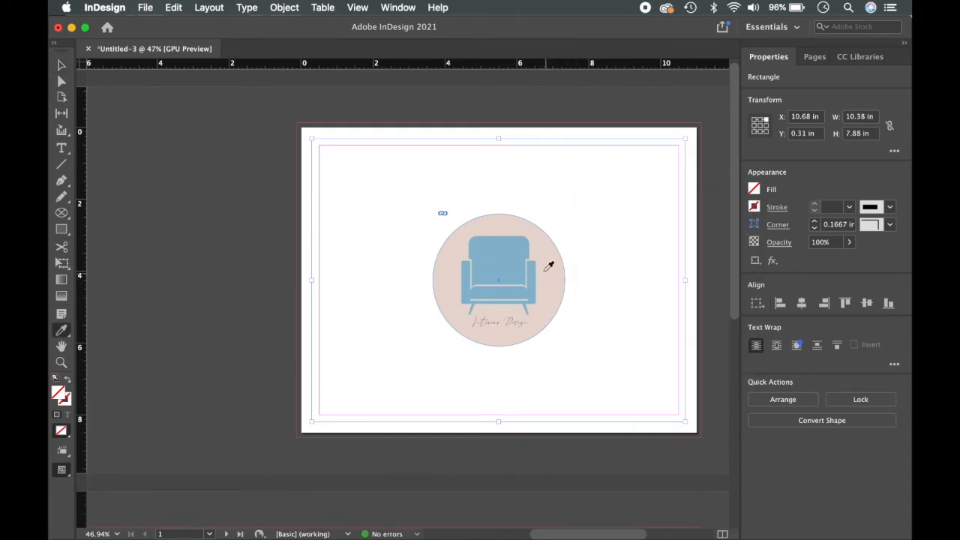
click(503, 251)
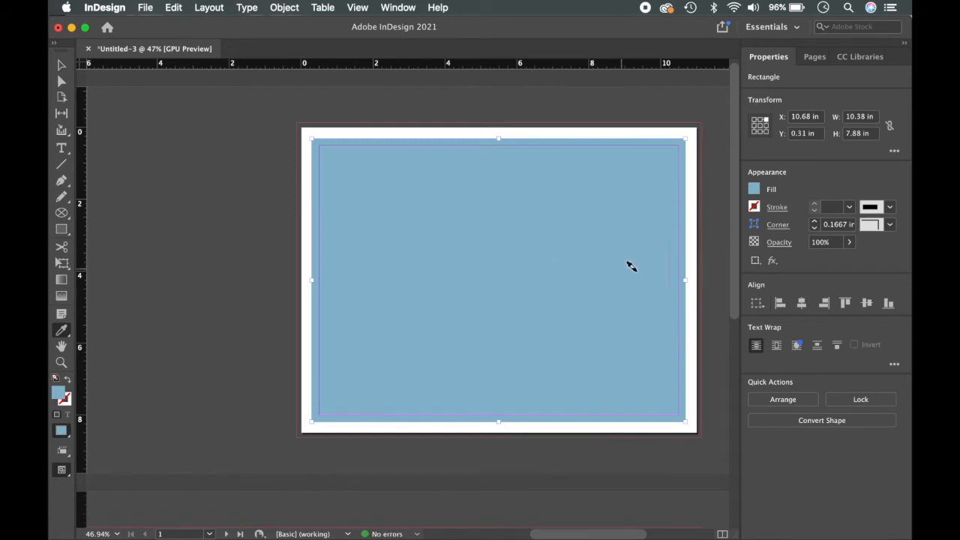
key(v)
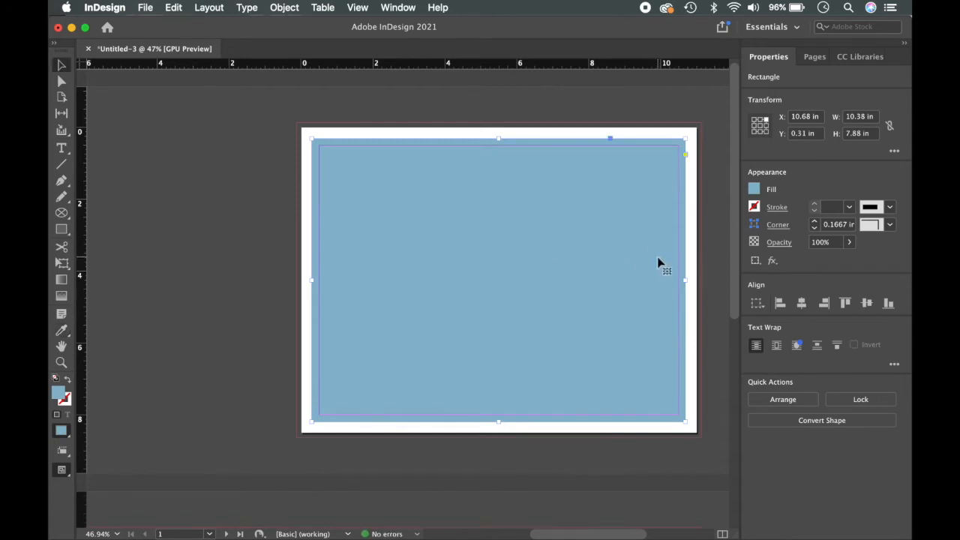
Step: Send the rectangle to the back, behind the chair logo, and deselect it
right_click(658, 261)
mouse_move(689, 270)
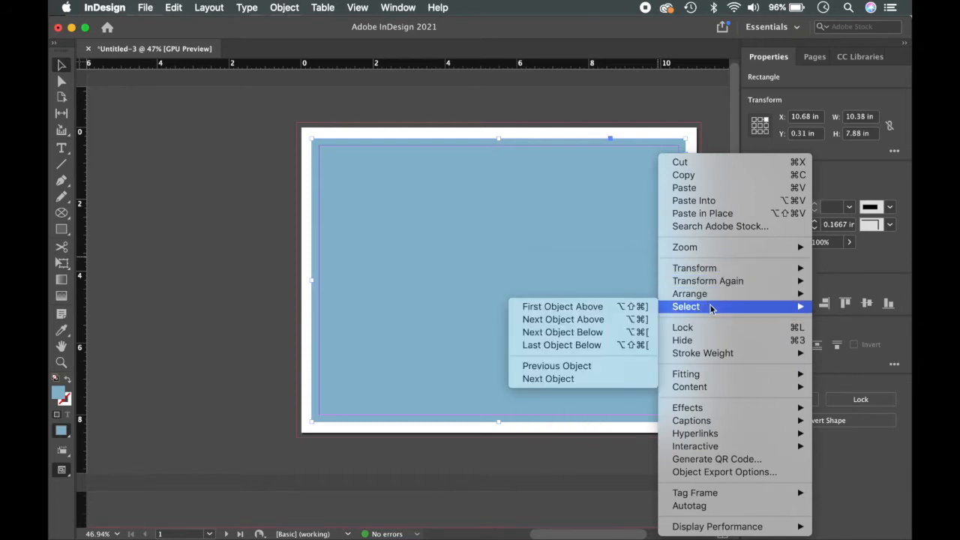
mouse_move(711, 299)
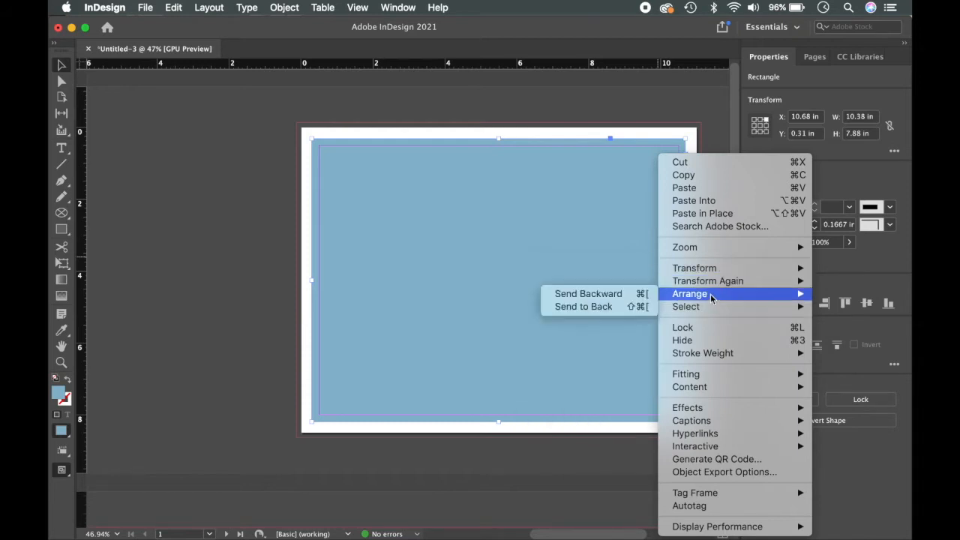
click(611, 308)
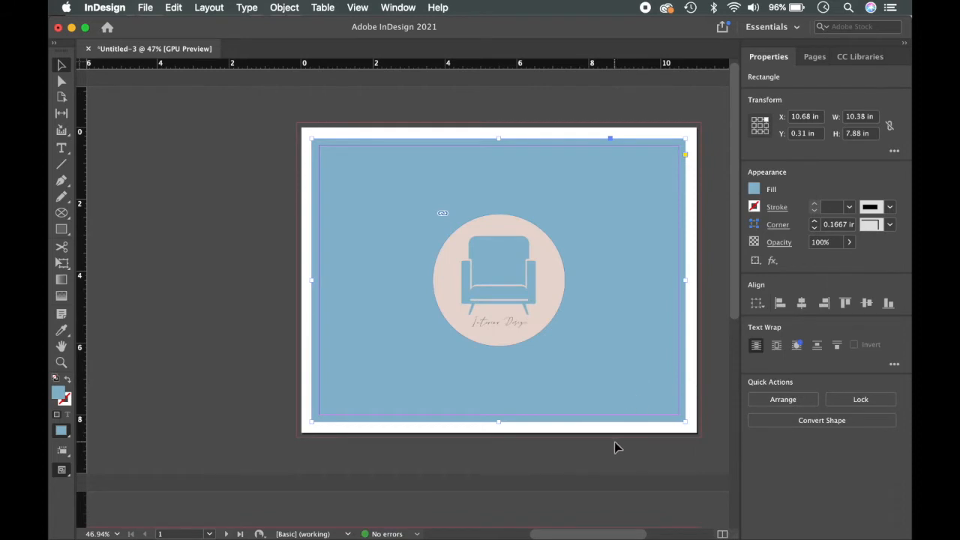
click(614, 448)
Step: Look at the blue rectangle's fill colour options and lower its opacity to 26%
click(618, 353)
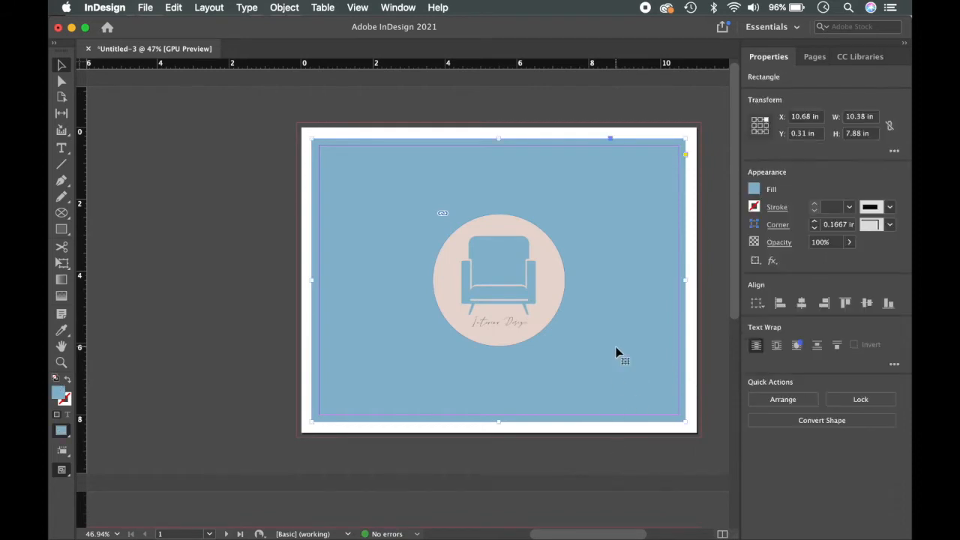
click(756, 192)
click(675, 214)
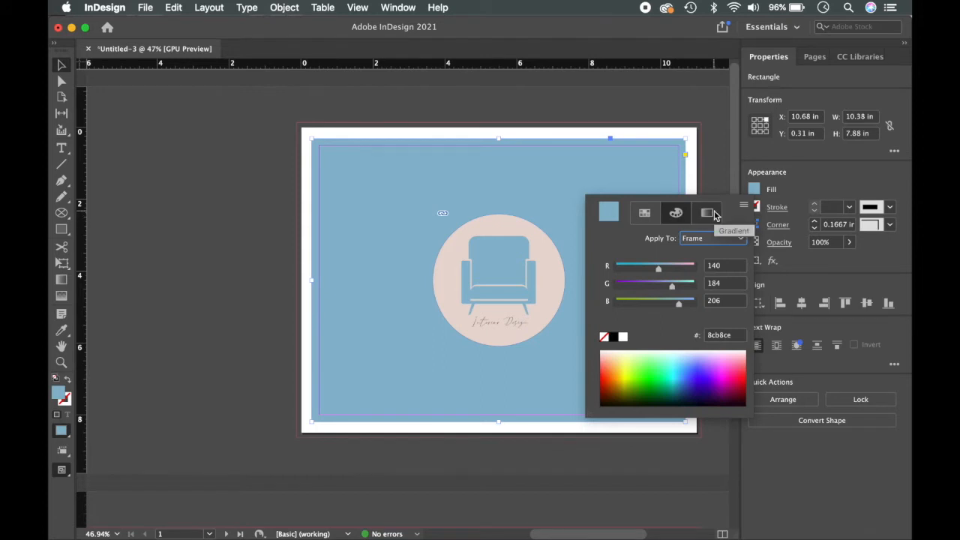
click(795, 179)
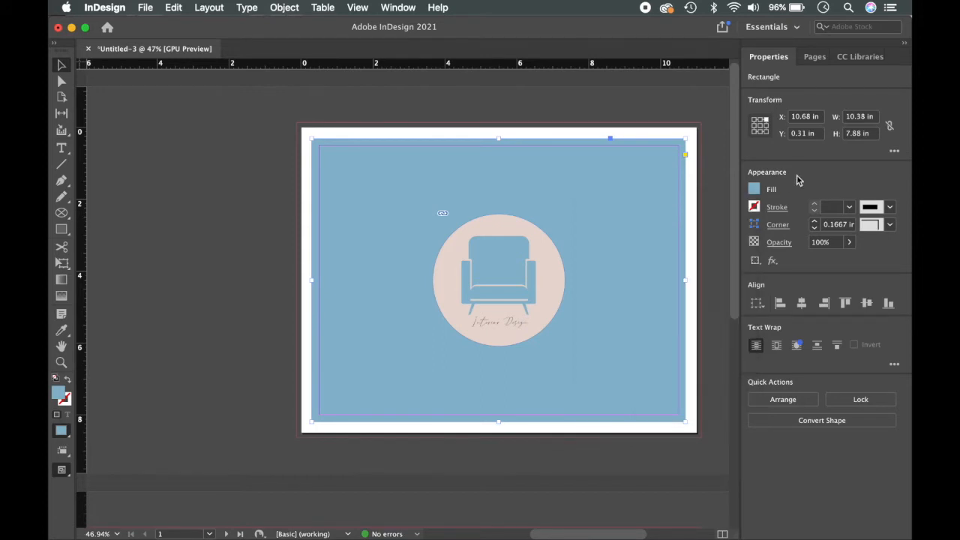
click(782, 242)
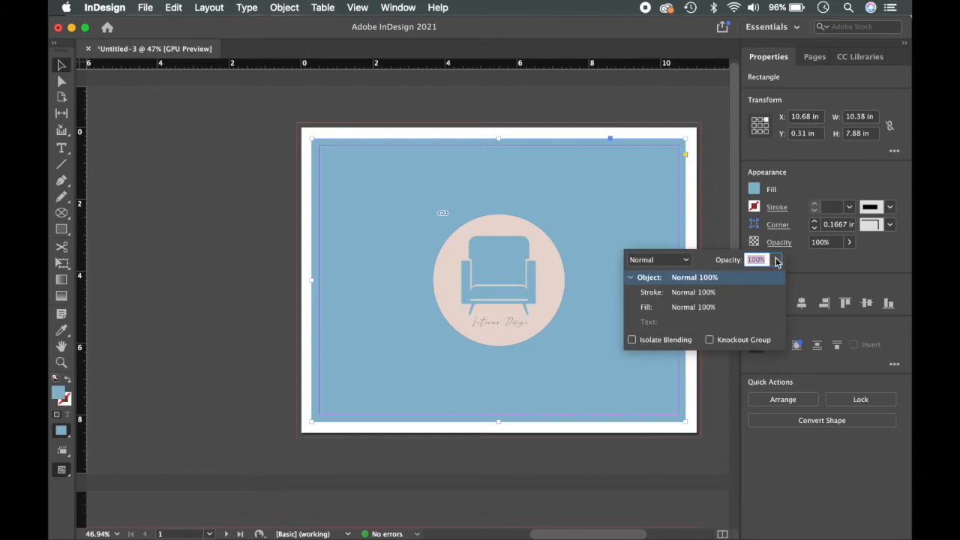
click(777, 260)
drag(777, 277, 723, 284)
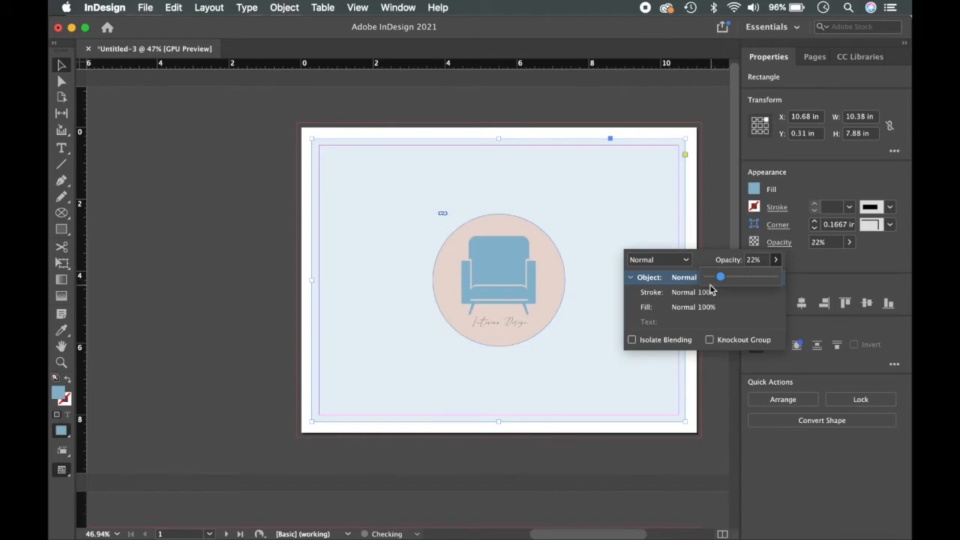
drag(725, 282, 727, 278)
click(711, 438)
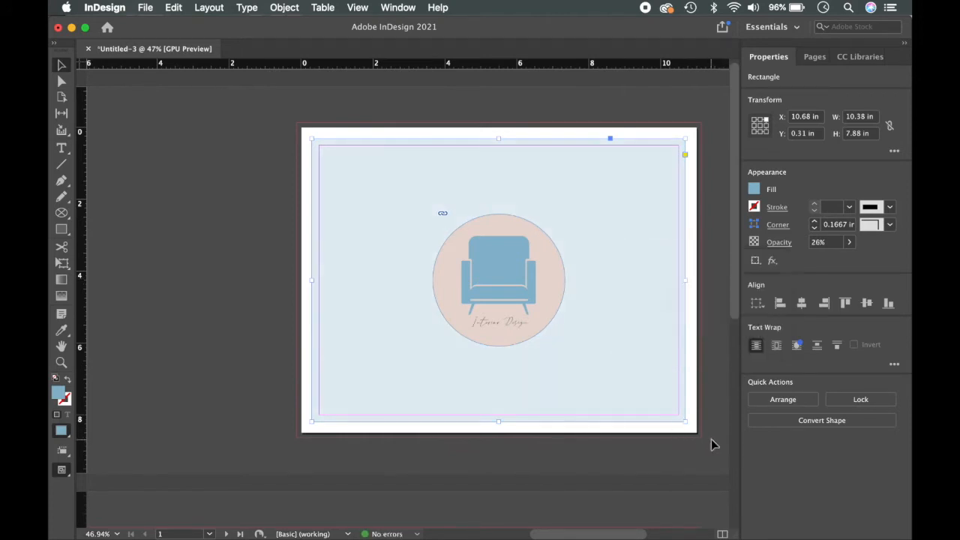
Step: Switch to the Preview screen mode and fill the background rectangle with the pink sampled from the logo's circle
key(w)
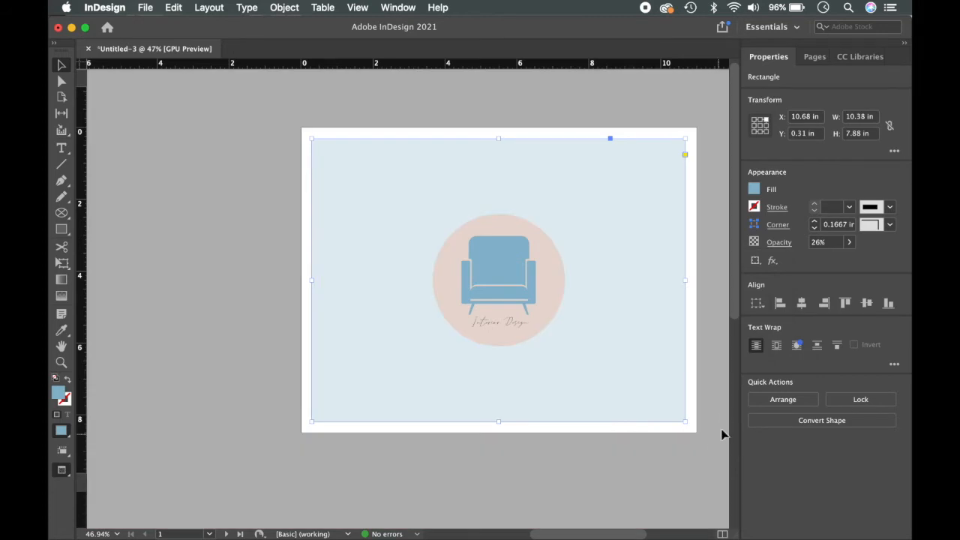
click(713, 409)
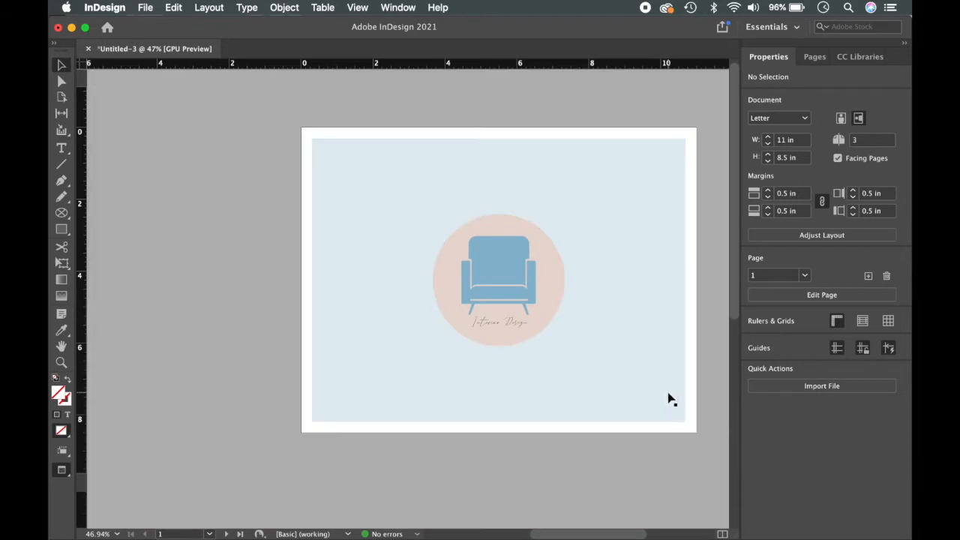
click(671, 400)
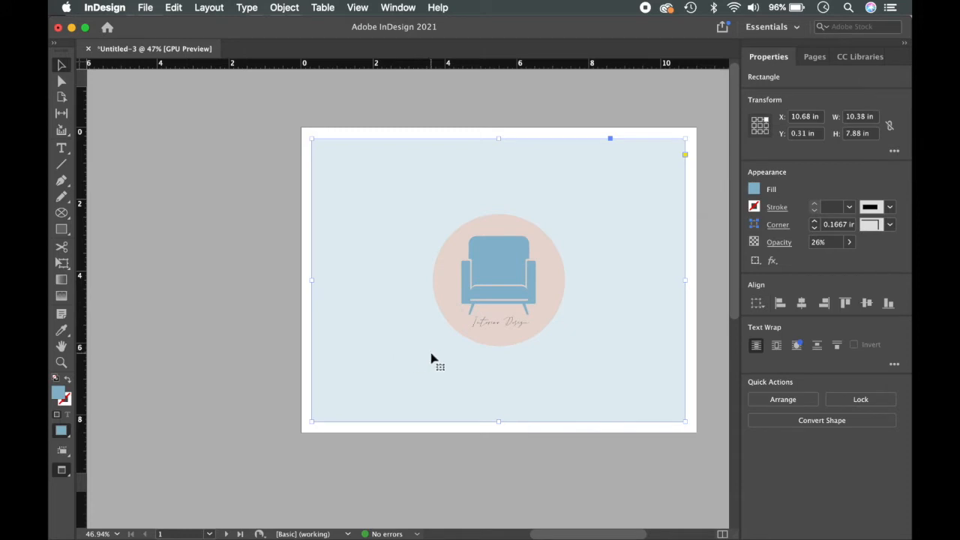
key(i)
click(444, 292)
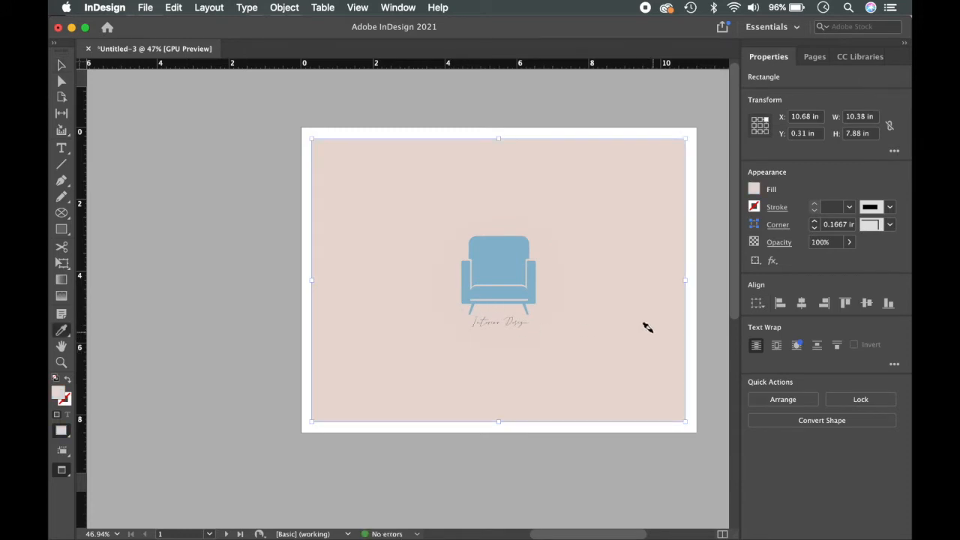
key(v)
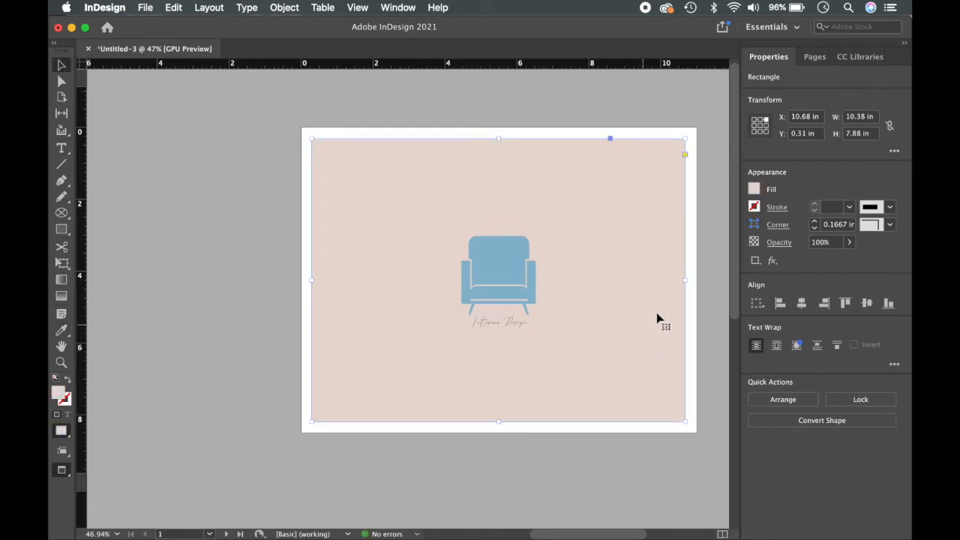
Step: Set the pink background rectangle's opacity to 40% and deselect it
click(777, 243)
click(777, 260)
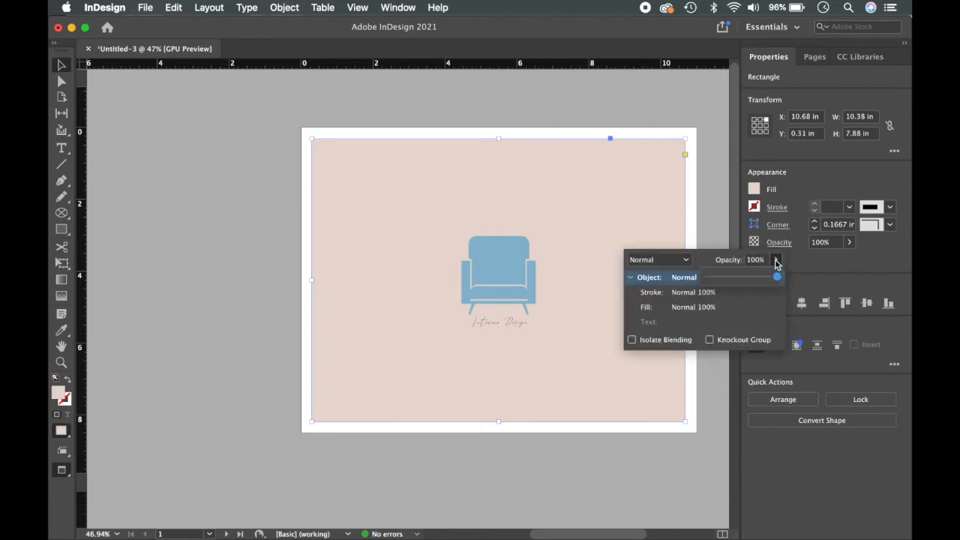
drag(741, 283, 738, 279)
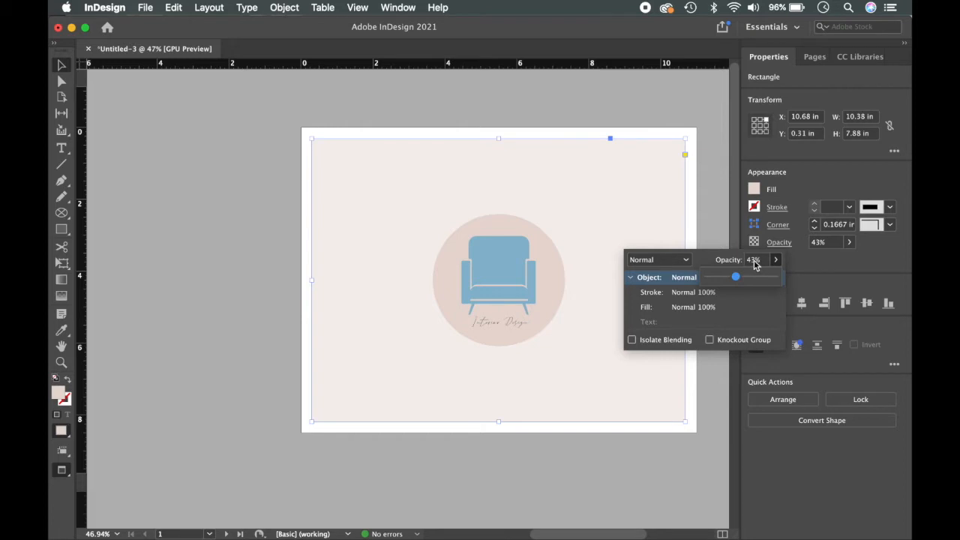
click(753, 260)
text(4)
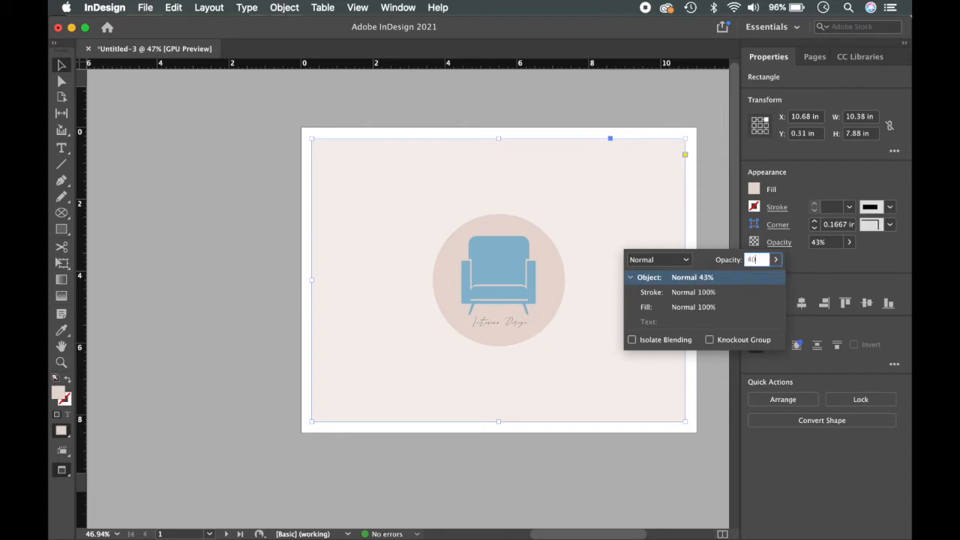
text(0)
key(Return)
click(714, 399)
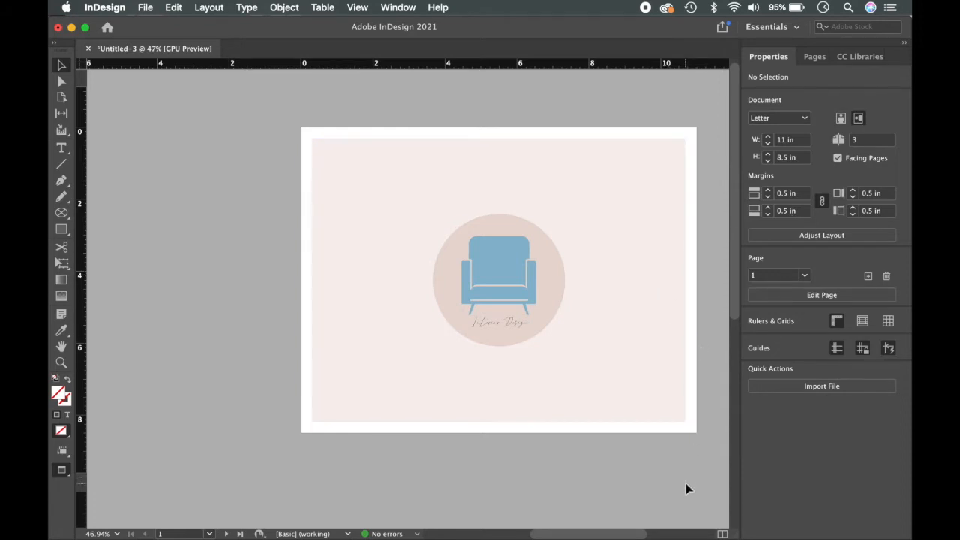
Step: Return to the Normal screen mode and create a text frame on the pasteboard beside page 1, containing the designer's full name and "- Spring 2021"
scroll(594, 413, down, 3)
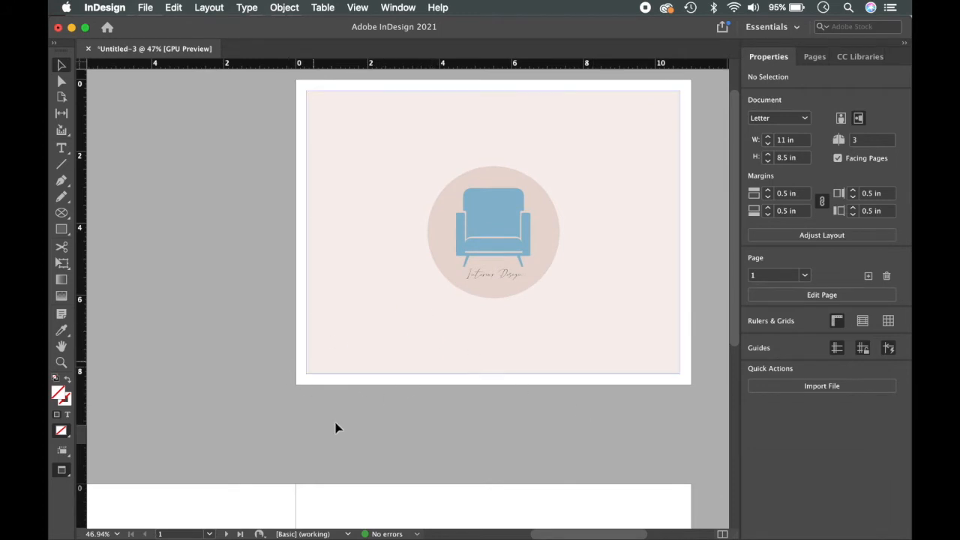
scroll(439, 379, up, 3)
mouse_move(357, 515)
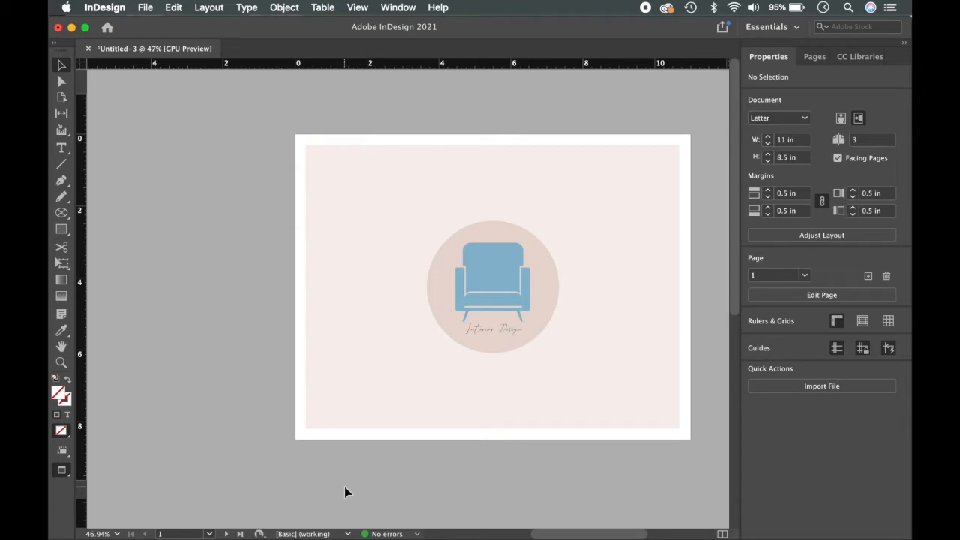
click(62, 148)
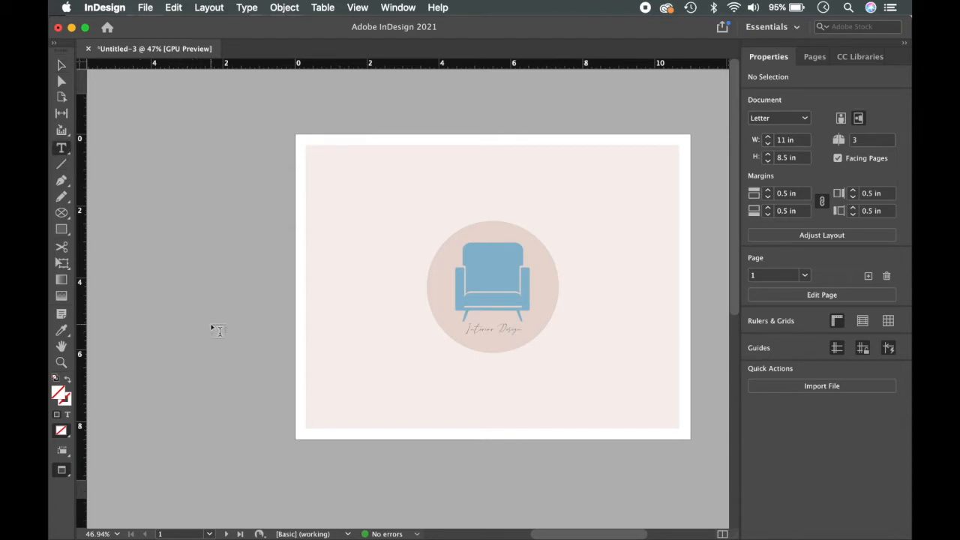
key(w)
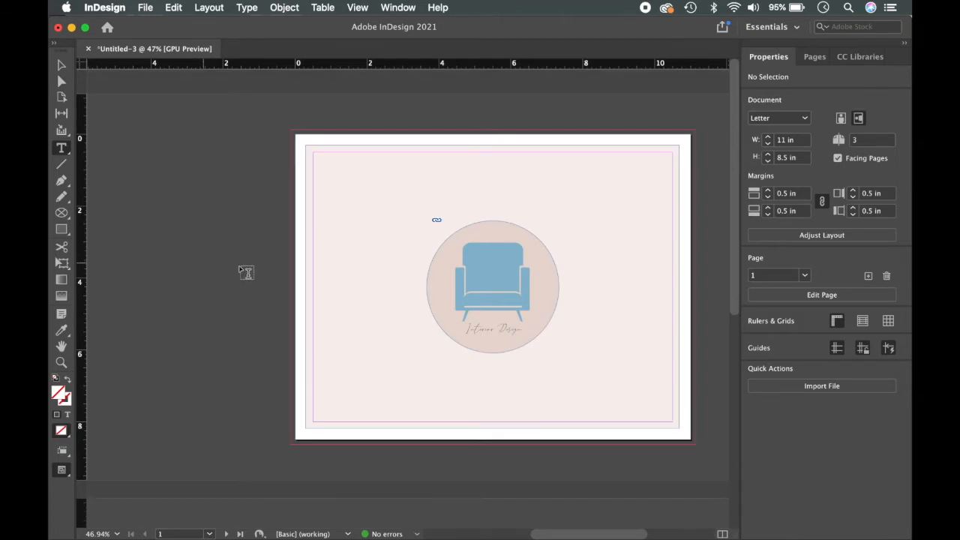
drag(136, 302, 224, 326)
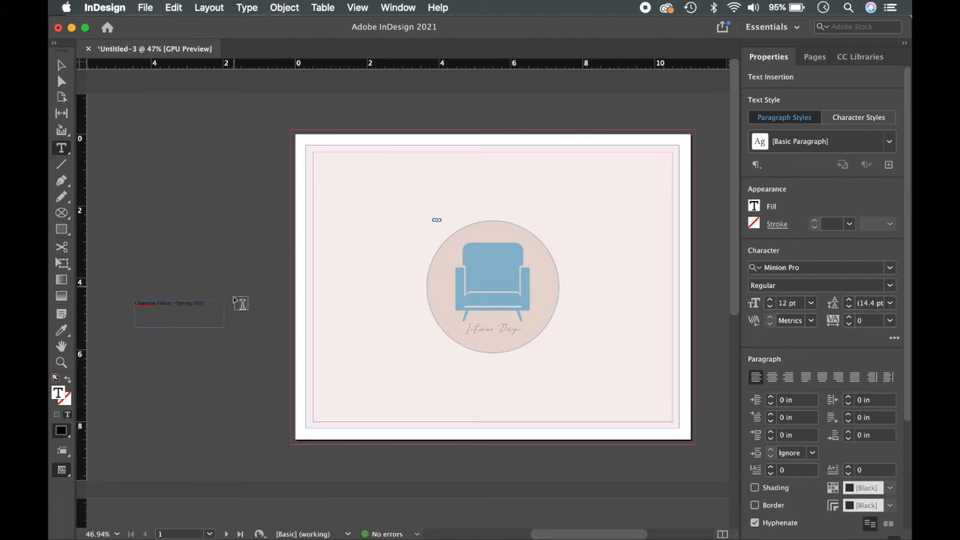
Step: Set the font size of the name and "Spring 2021" text to 16 pt and deselect it
drag(210, 304, 131, 300)
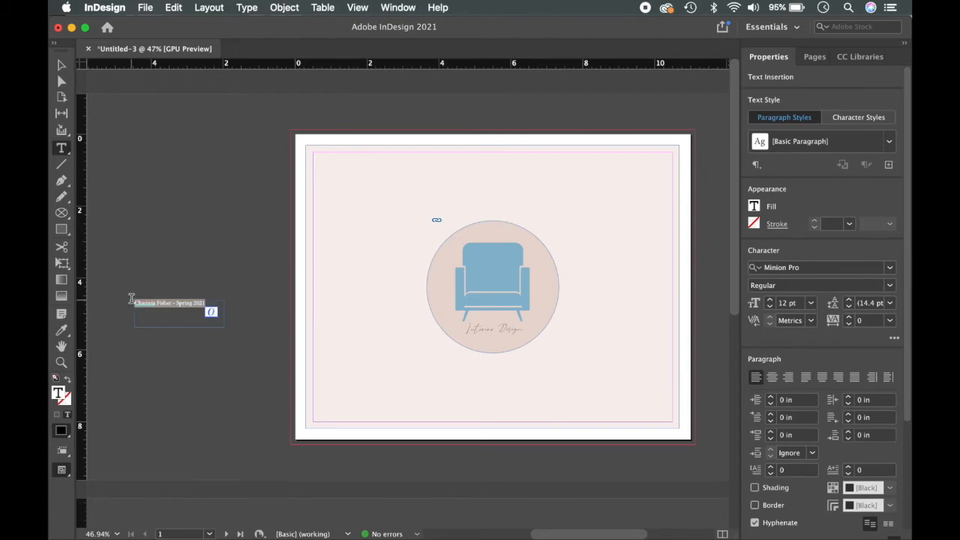
click(769, 300)
click(770, 300)
click(770, 300)
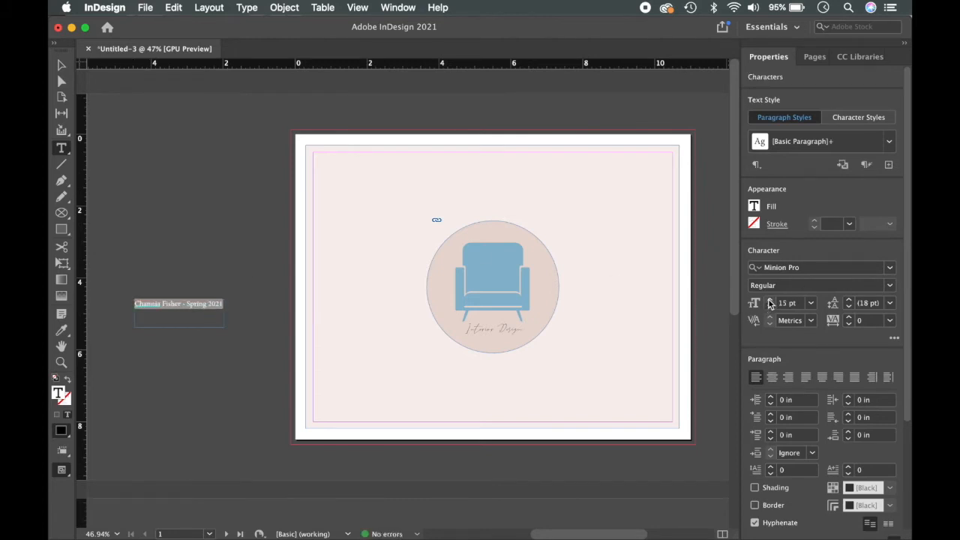
click(770, 300)
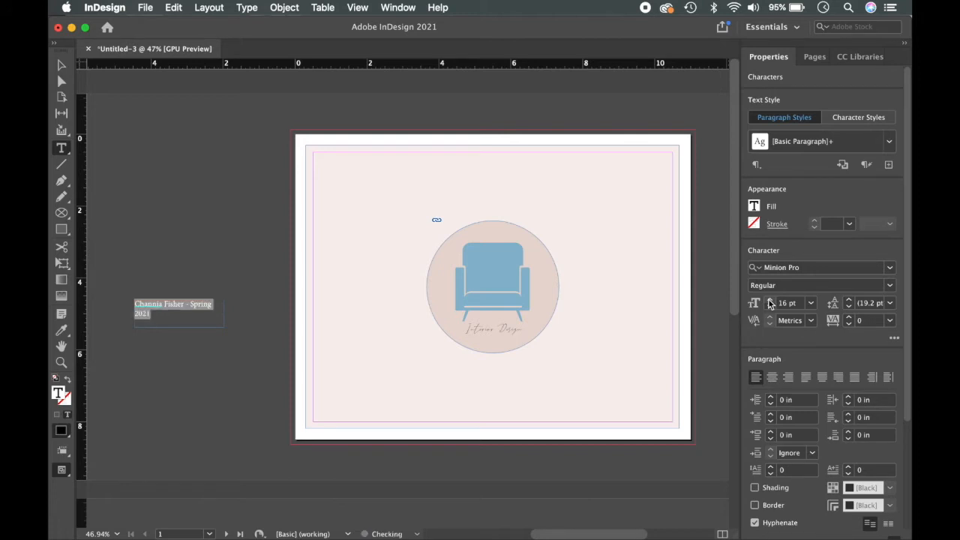
click(243, 333)
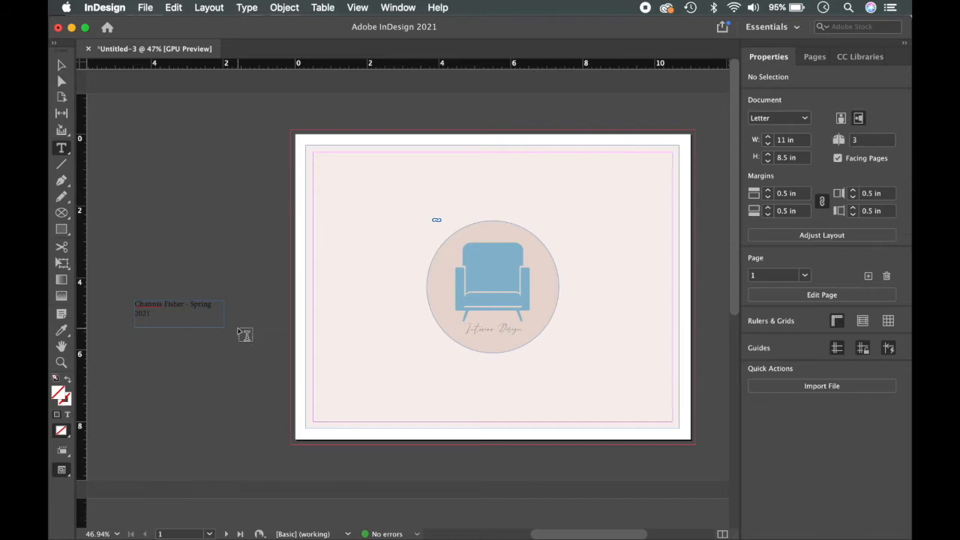
Step: Widen the text frame to about 2.74 in so the name and season fit on one line
key(v)
click(225, 321)
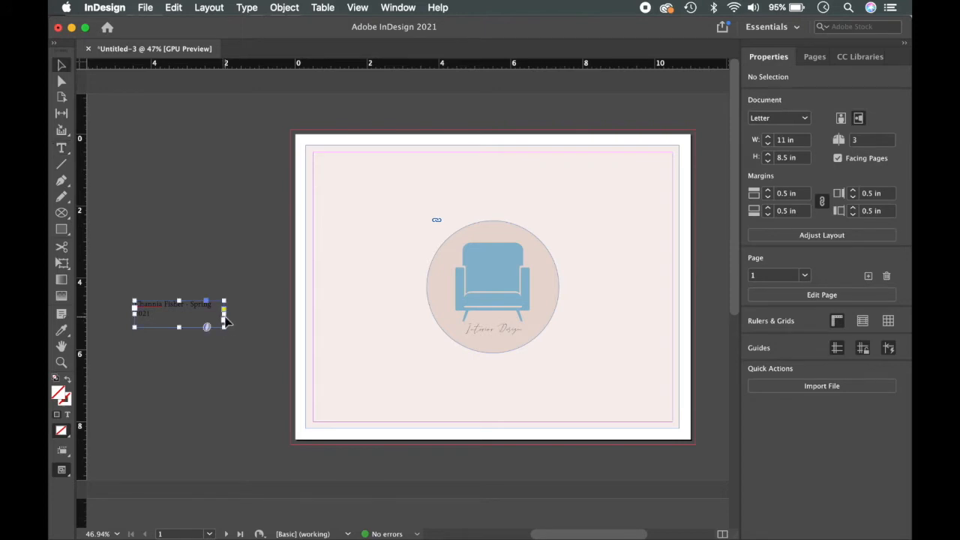
drag(224, 316, 233, 318)
click(233, 358)
Step: Change the text frame's font to Calibri
click(229, 316)
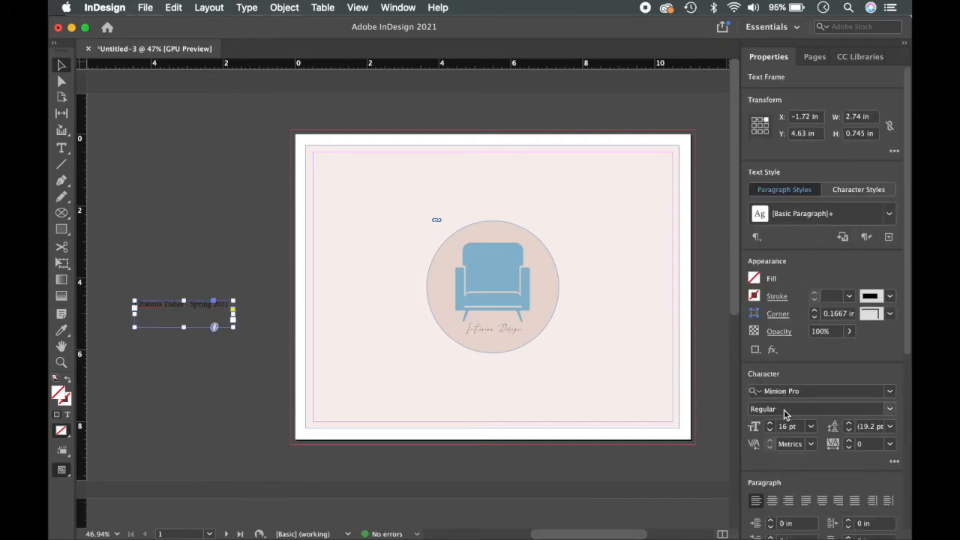
click(803, 390)
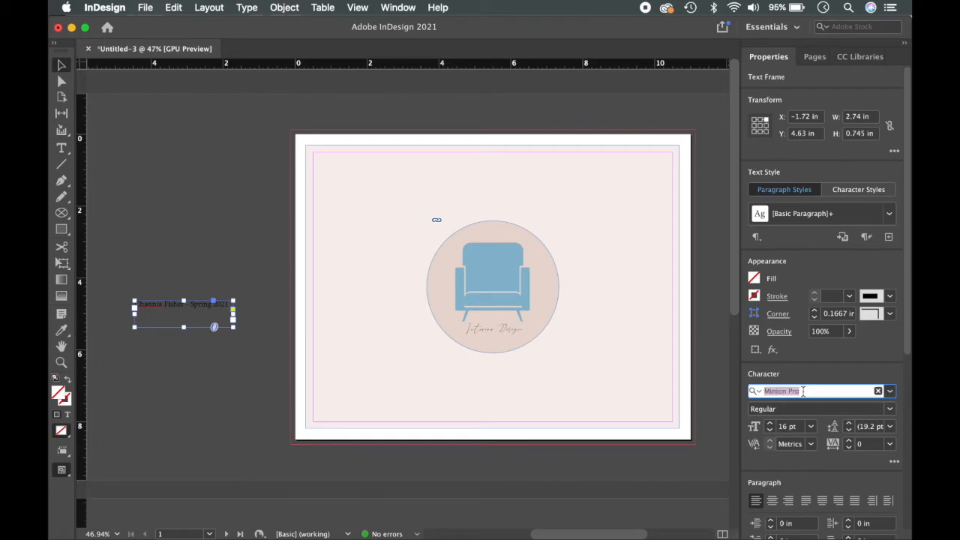
click(891, 391)
click(660, 333)
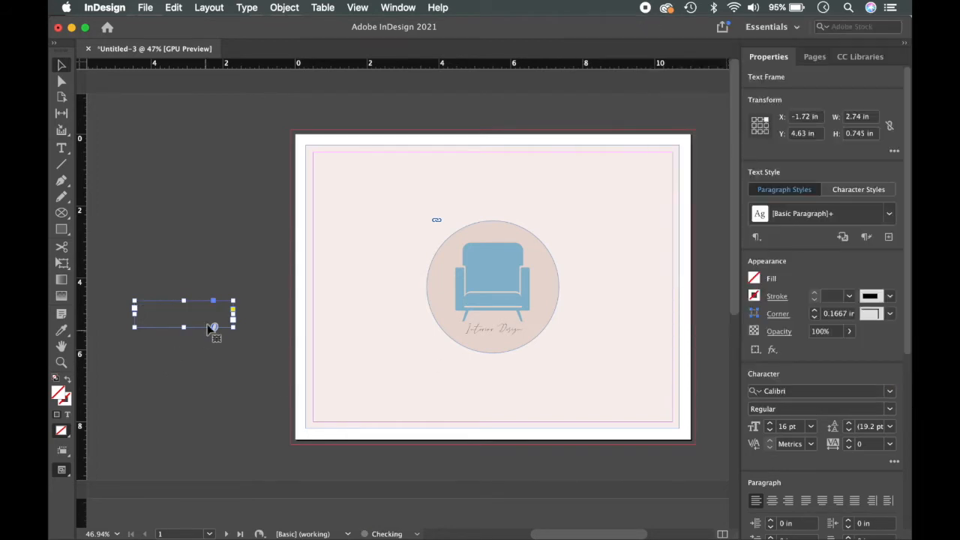
Step: Filter the fonts to favourites and set the name and season text in Haettenschweiler
double_click(221, 307)
drag(227, 307, 123, 300)
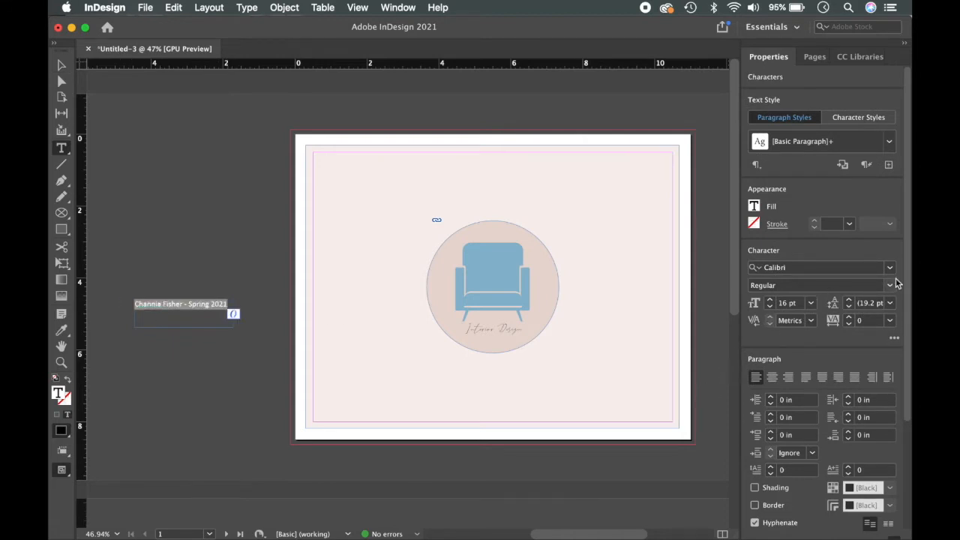
click(891, 268)
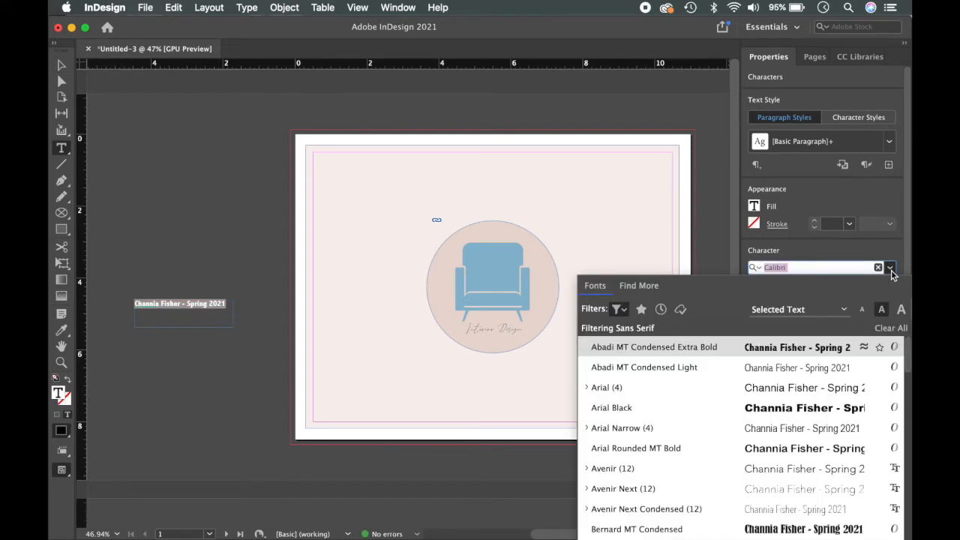
click(644, 309)
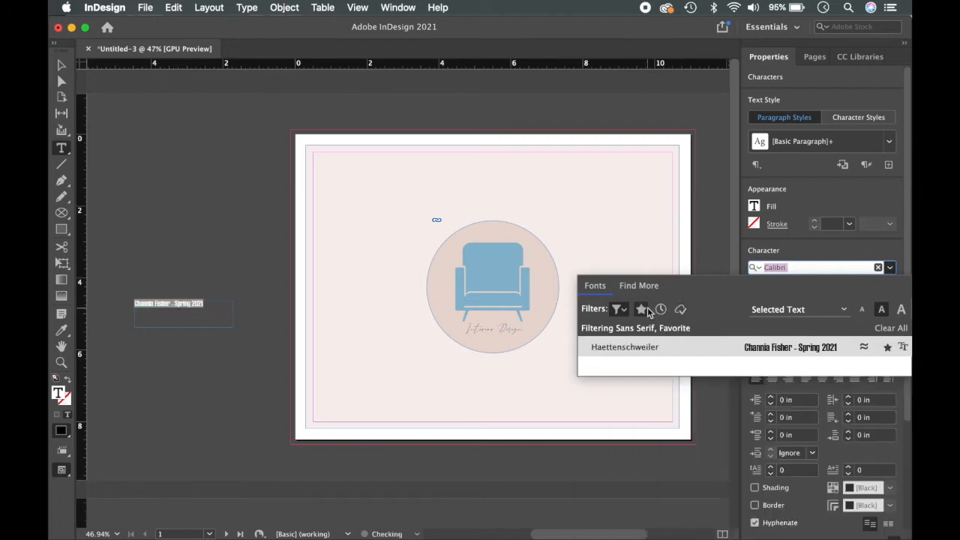
click(719, 348)
click(245, 291)
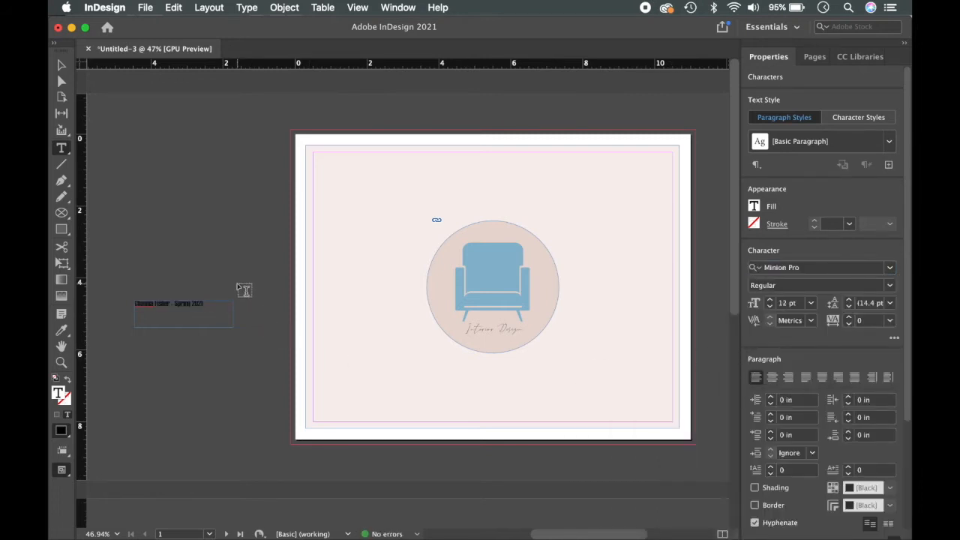
Step: Move the text frame to the lower-left corner of page 1 along the margins and shorten it to about 0.35 in high
key(v)
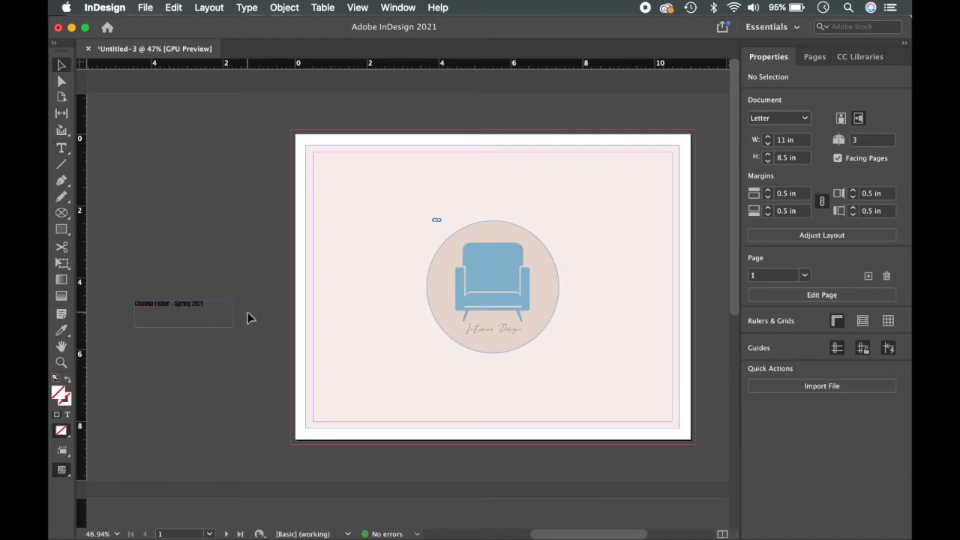
drag(219, 322, 381, 426)
scroll(369, 413, up, 3)
scroll(367, 412, up, 1)
drag(373, 467, 367, 433)
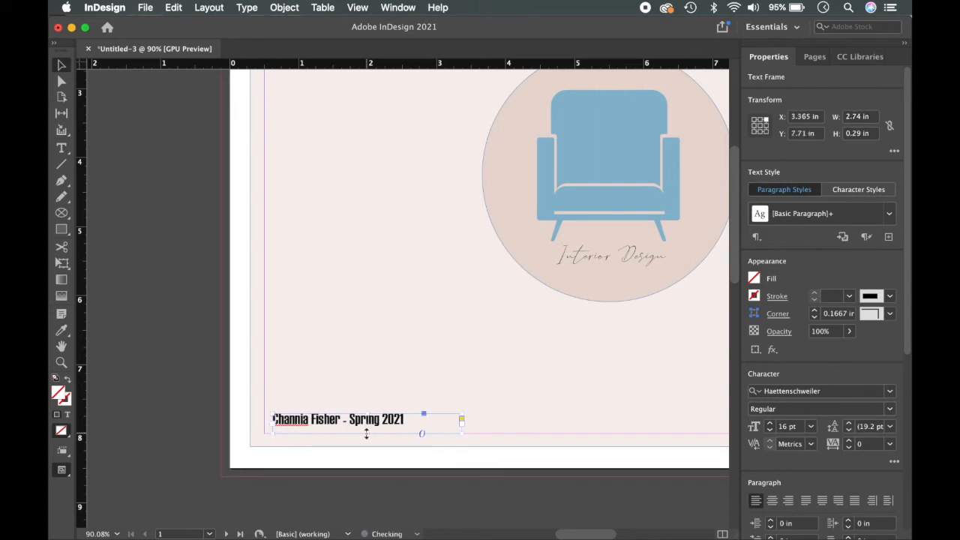
drag(369, 412, 387, 423)
click(179, 402)
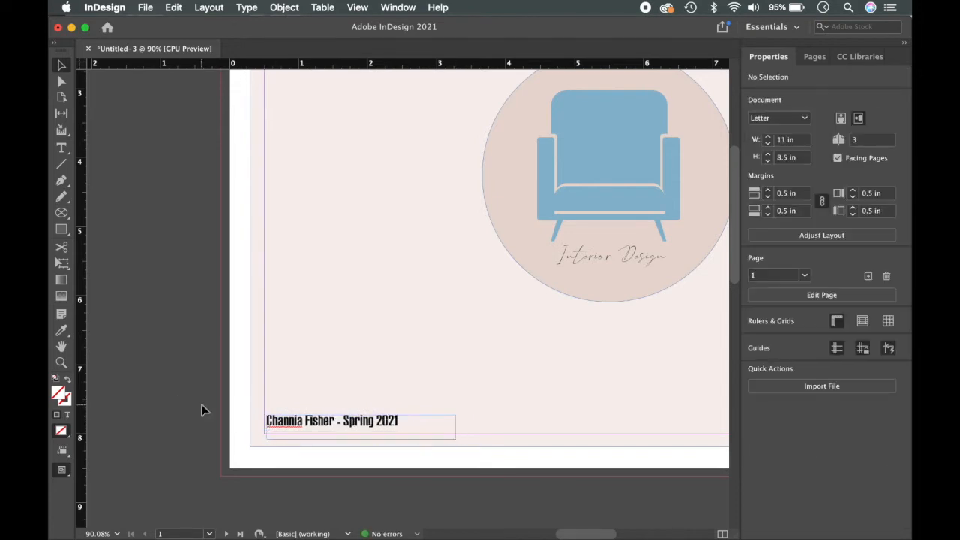
Step: Switch to the Preview screen mode and nudge the text frame slightly inward from the page's lower-left corner, to about X 3.34 in, Y 7.76 in
key(w)
drag(313, 426, 318, 429)
click(187, 403)
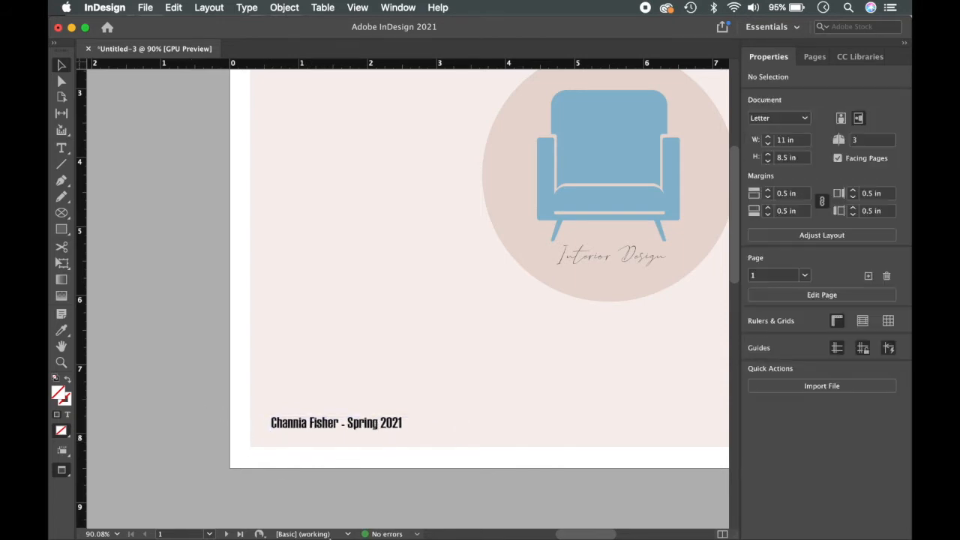
Step: Soften the name and season text by setting the tint of its black fill to 70%, and deselect it
key(super+0)
click(386, 429)
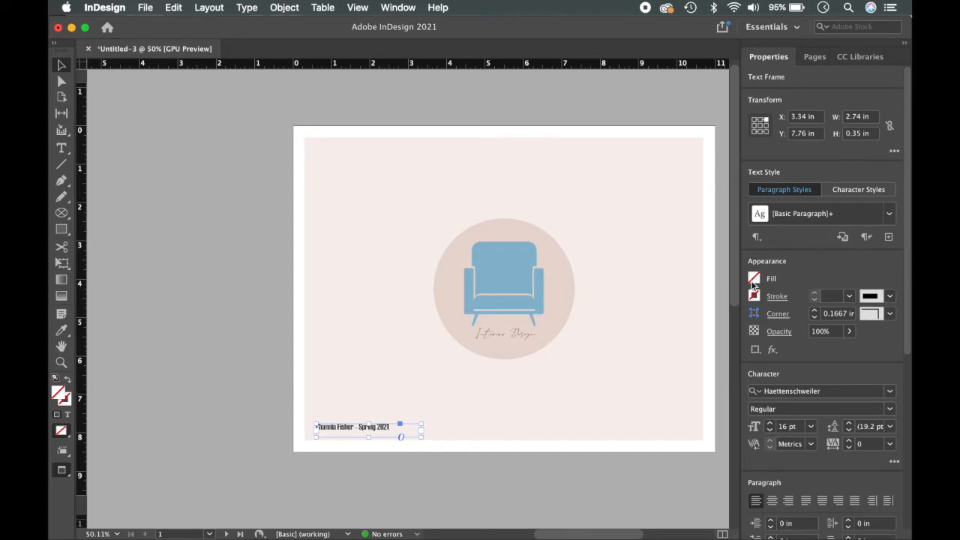
triple_click(383, 426)
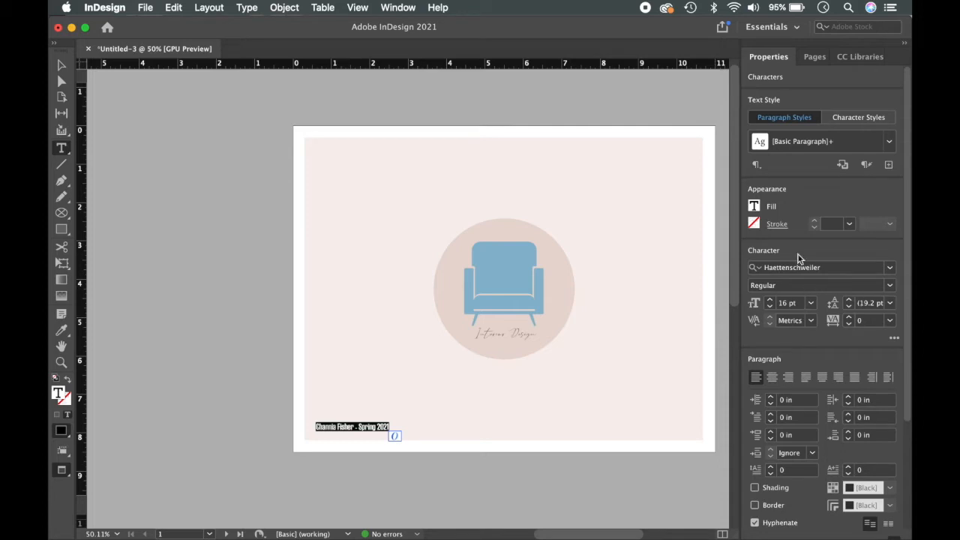
click(753, 208)
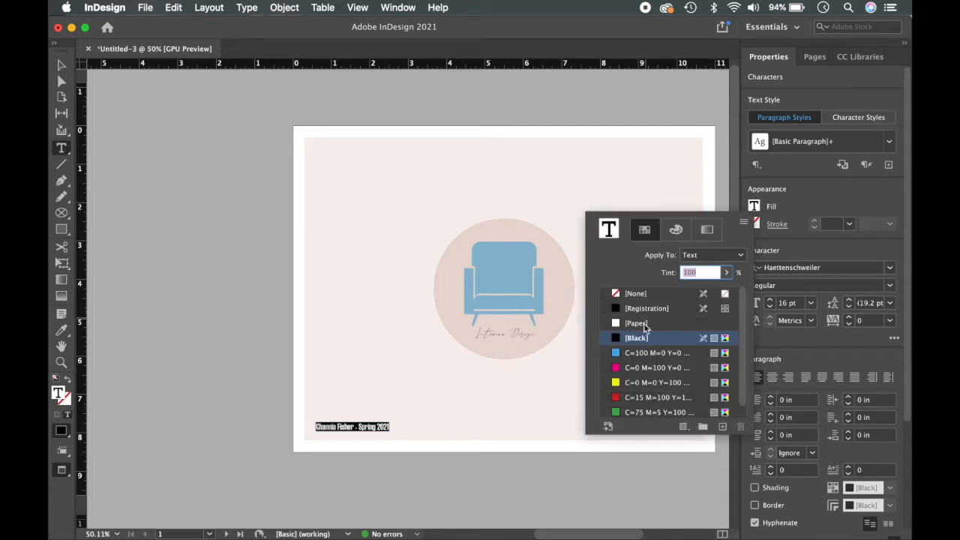
click(794, 207)
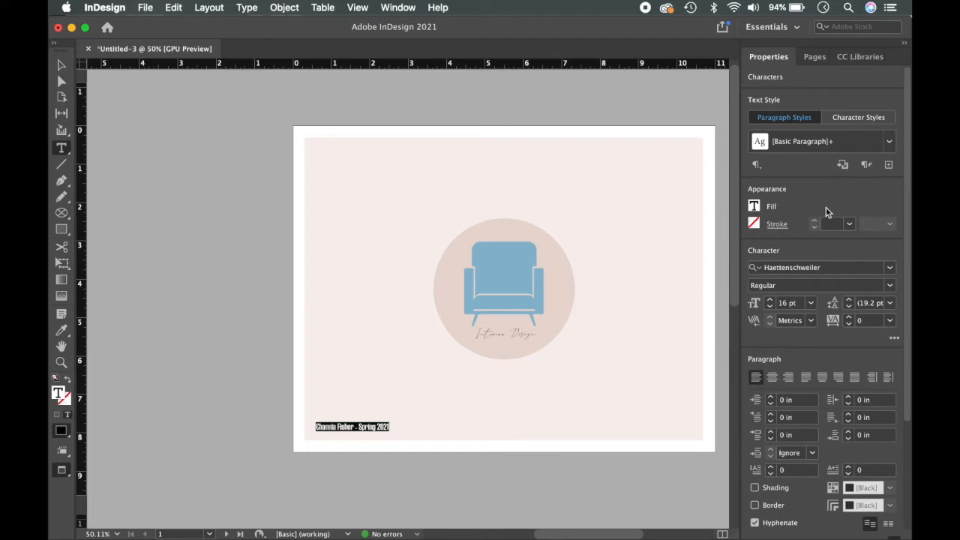
click(756, 206)
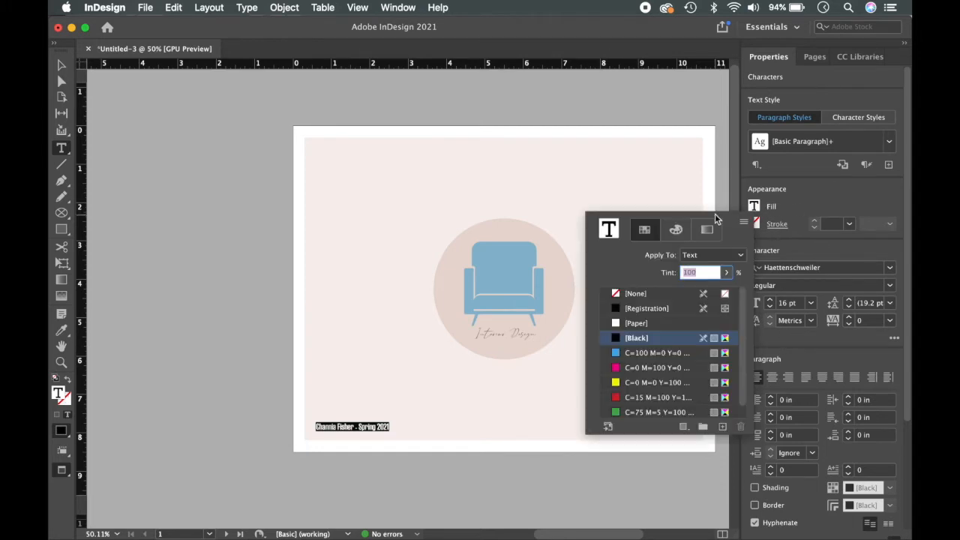
click(726, 273)
click(702, 291)
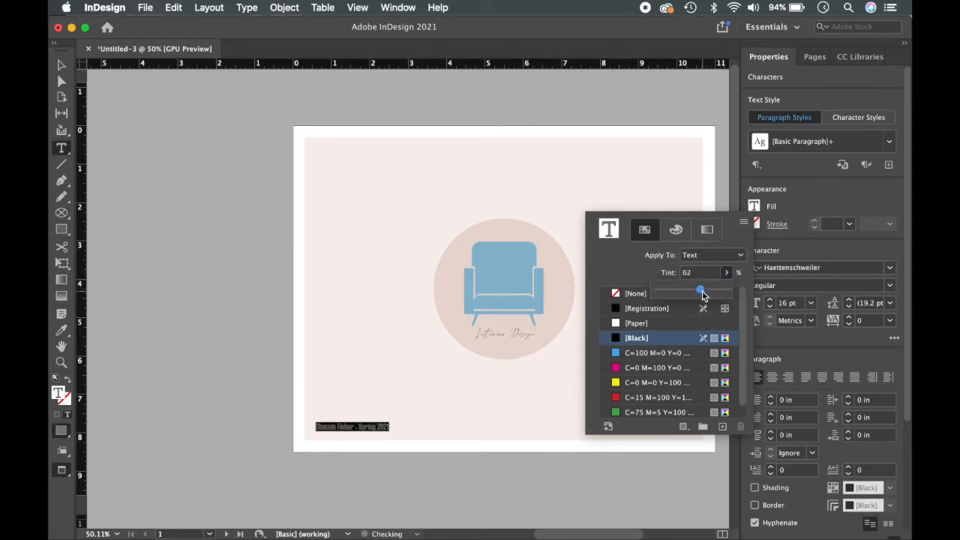
drag(701, 294, 711, 291)
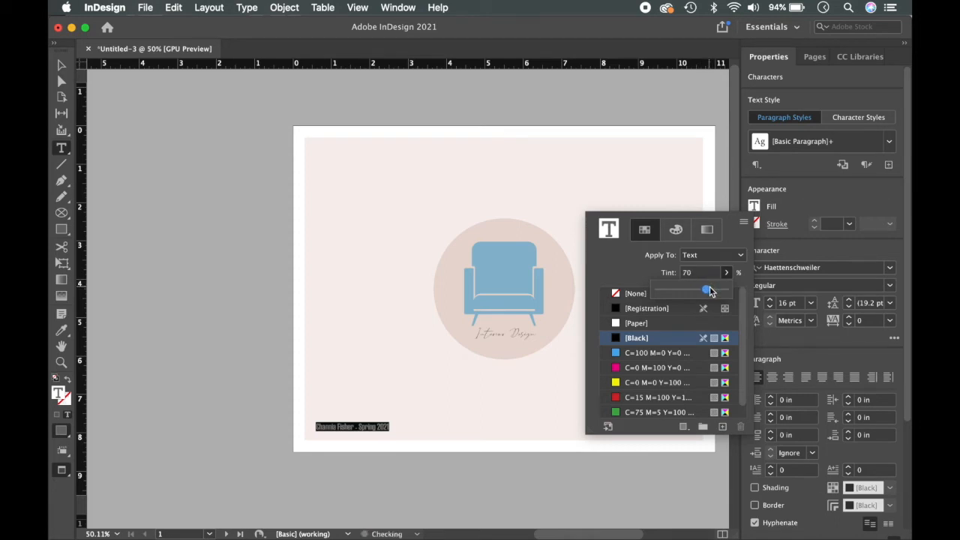
click(541, 411)
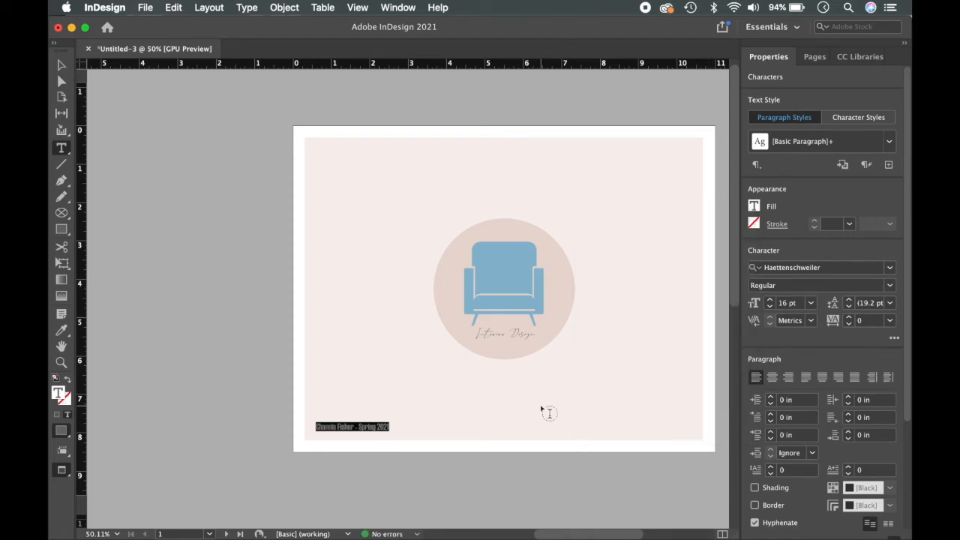
click(523, 468)
Step: Show the document's page thumbnails, bring the blank 2-3 spread into view below page 1, and switch to the Selection tool
scroll(525, 470, down, 1)
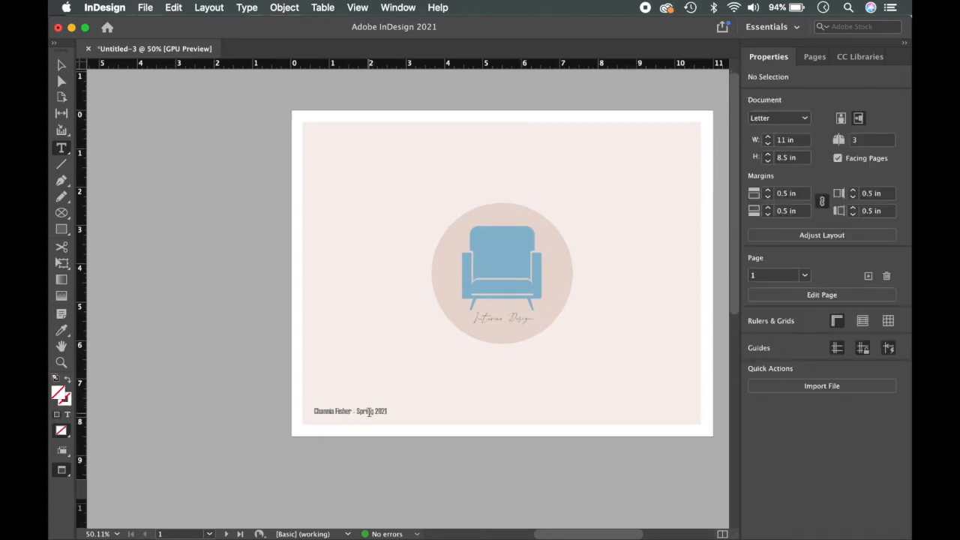
scroll(369, 411, down, 2)
scroll(368, 418, down, 3)
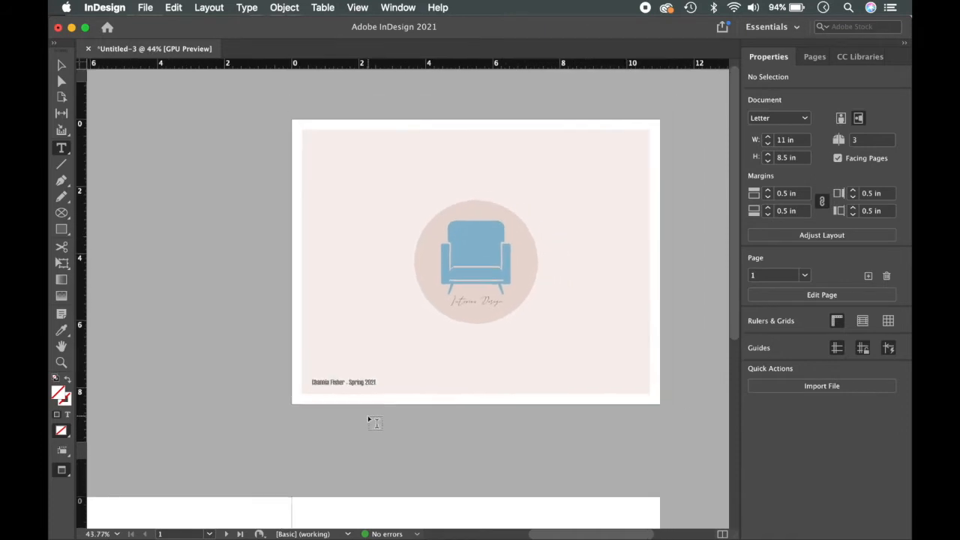
click(813, 57)
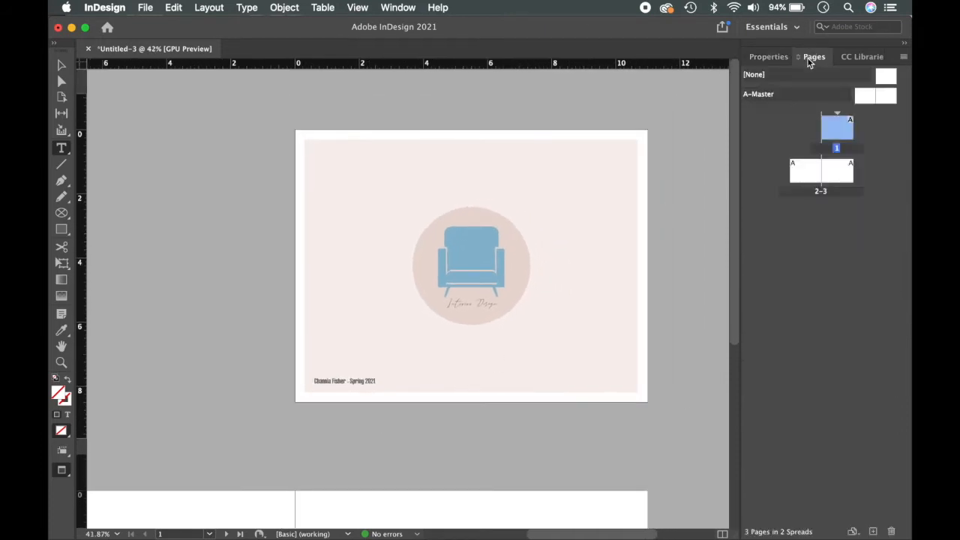
scroll(598, 367, down, 3)
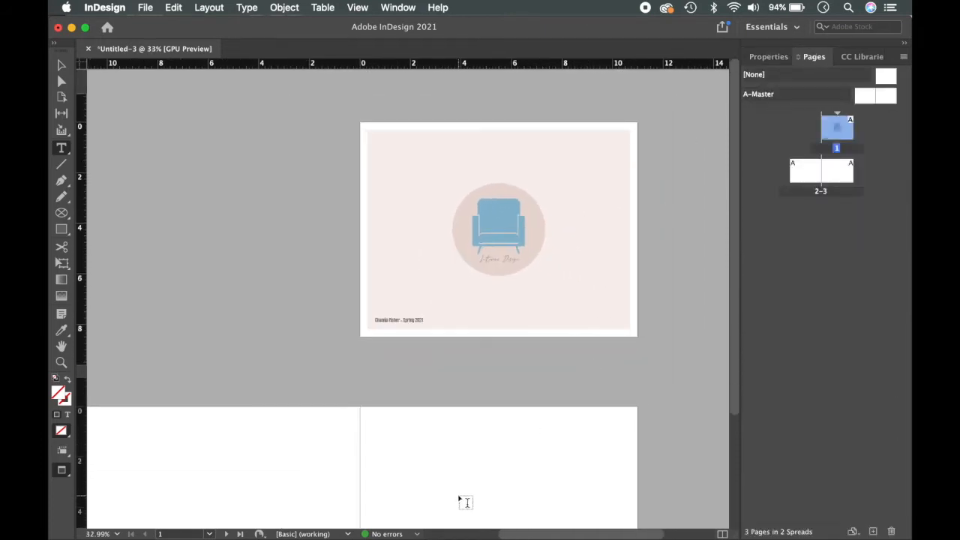
scroll(476, 435, down, 3)
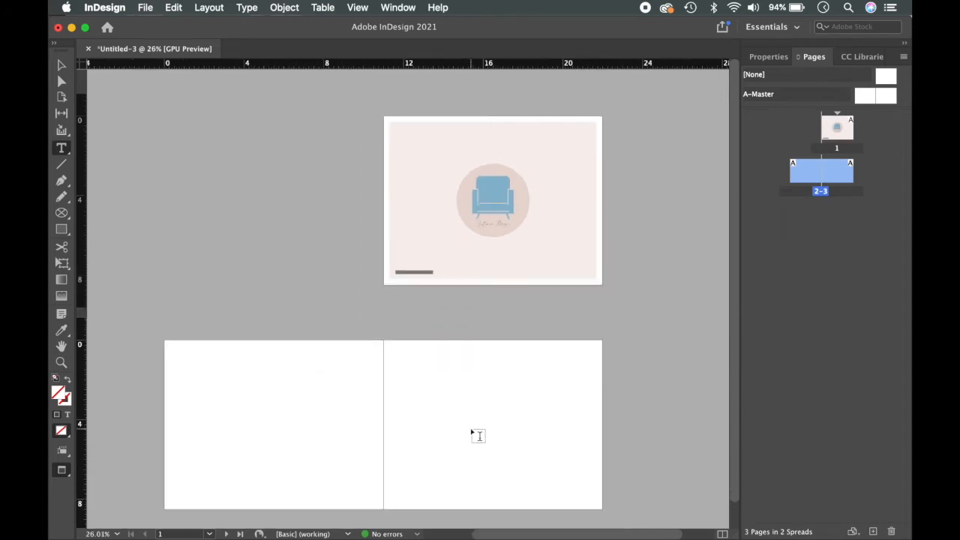
key(v)
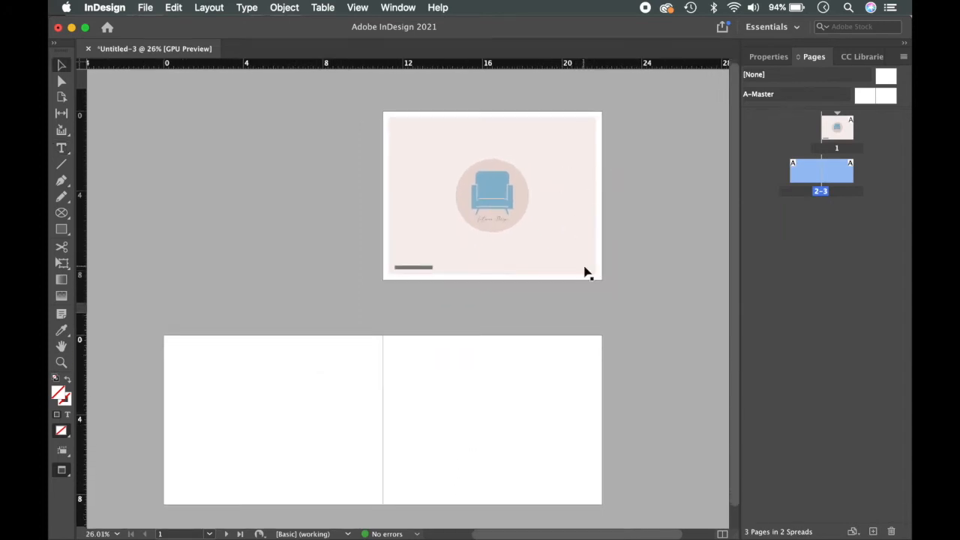
Step: Copy page 1's tinted background rectangle onto pages 2 and 3, lining each copy up with its page like the original, and deselect
click(640, 276)
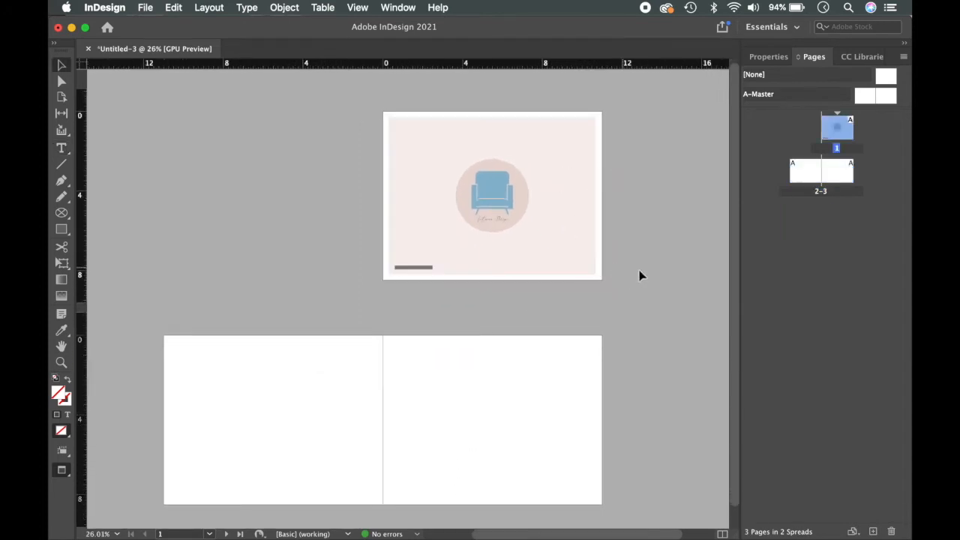
click(825, 171)
click(812, 179)
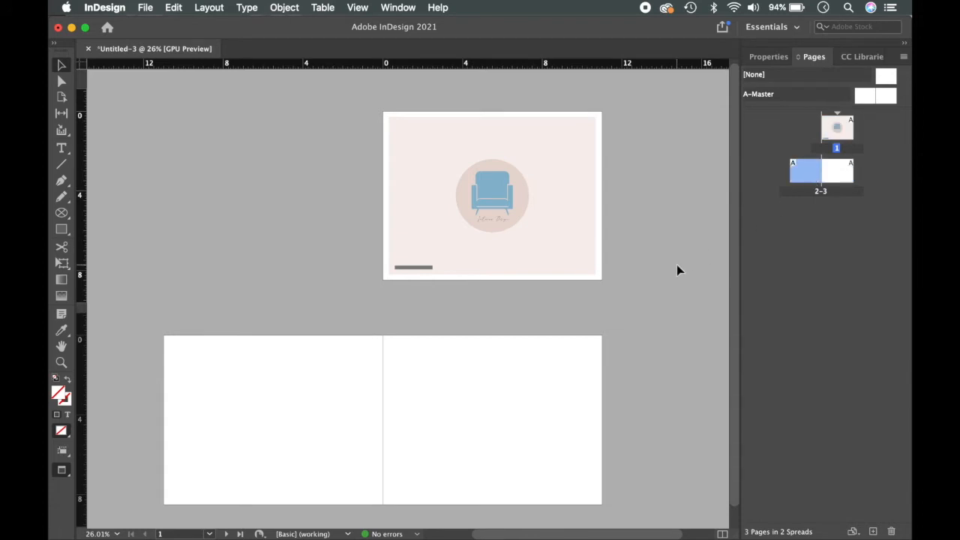
click(559, 238)
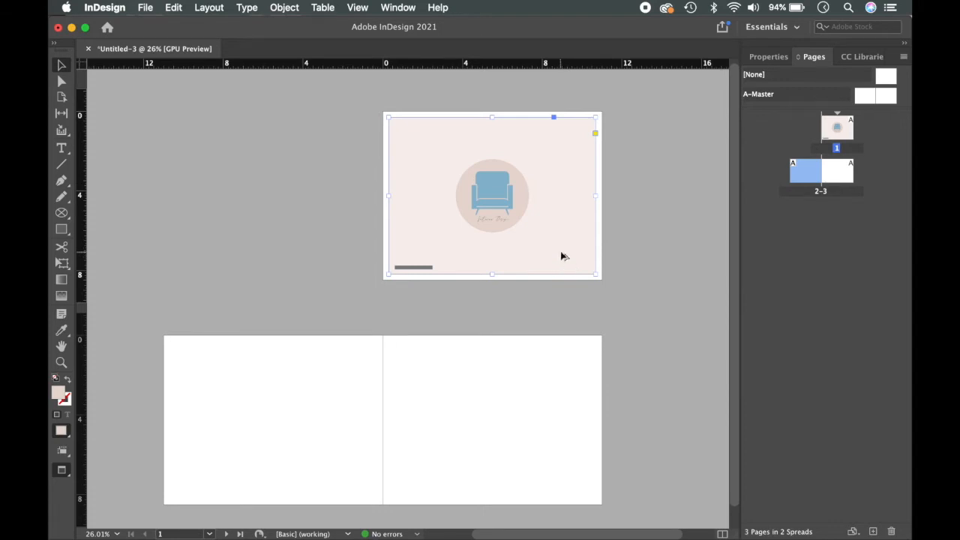
drag(564, 256, 315, 461)
click(677, 432)
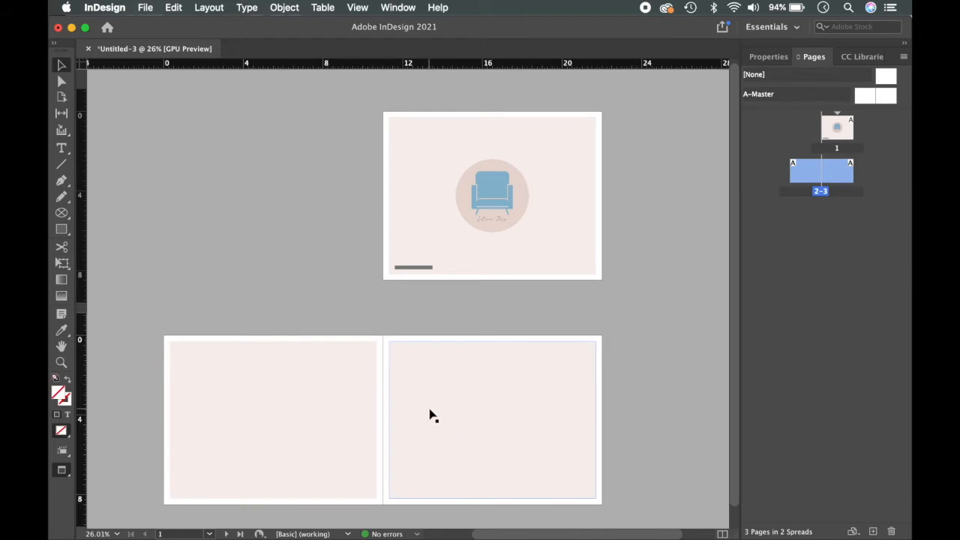
scroll(430, 415, down, 2)
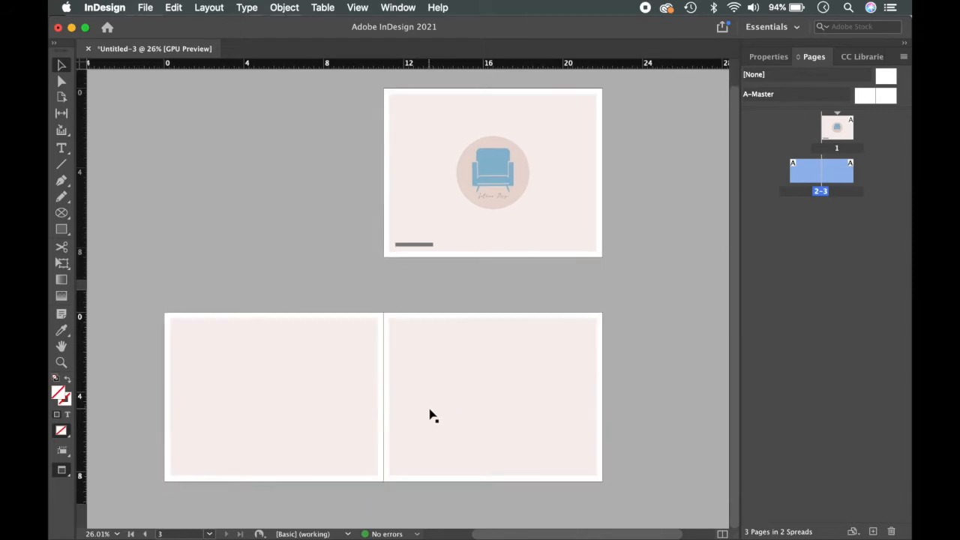
click(623, 277)
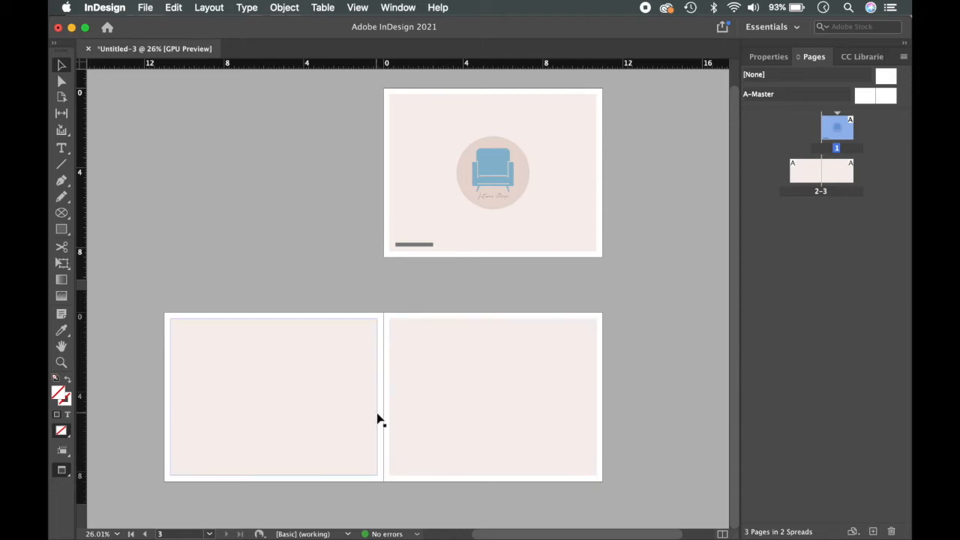
Step: Look over the tinted pages of the 2-3 spread up close and compare them with page 1
scroll(379, 420, up, 2)
scroll(377, 417, down, 1)
scroll(377, 417, left, 1)
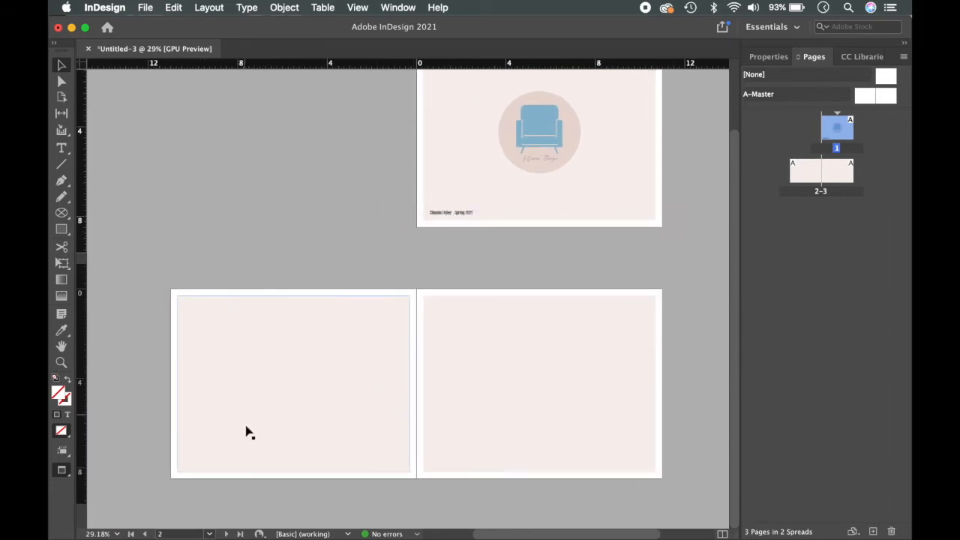
scroll(251, 430, up, 2)
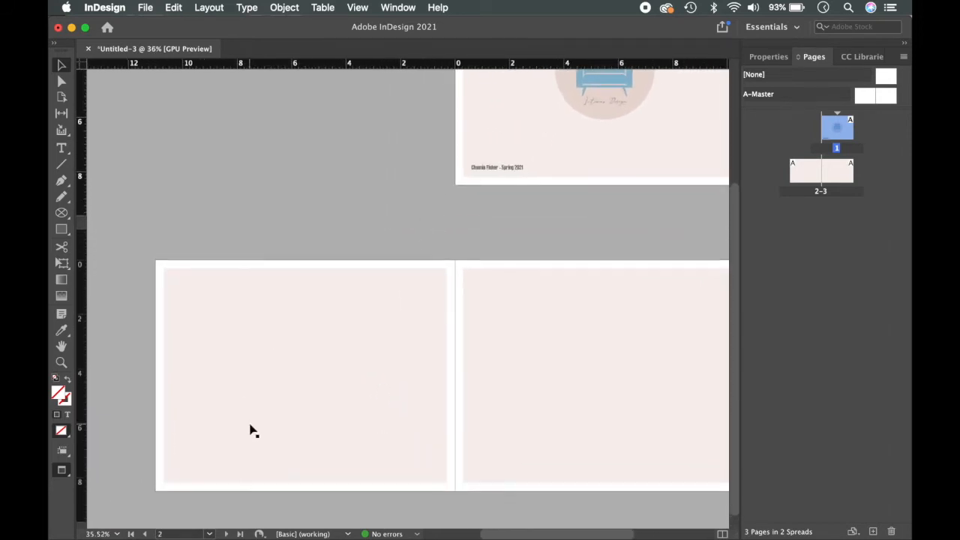
scroll(252, 433, up, 3)
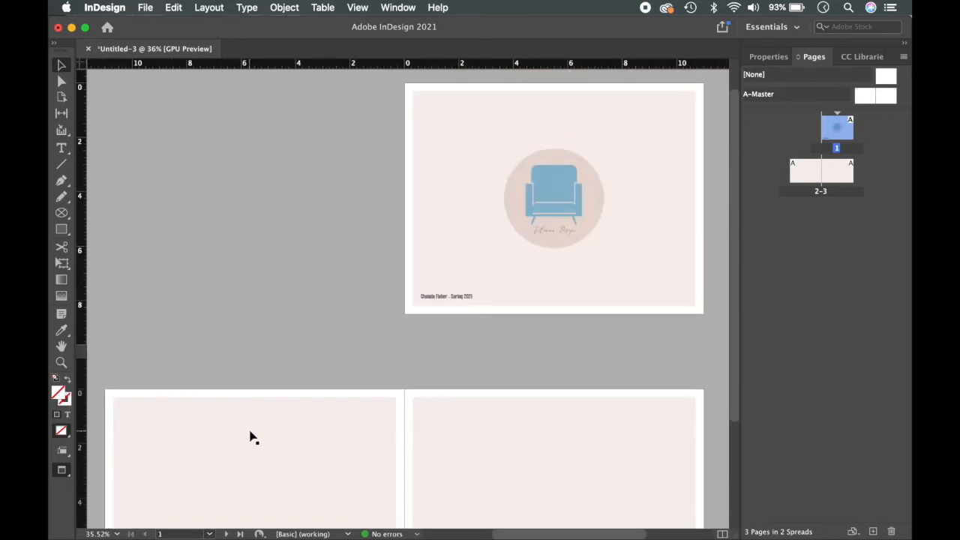
scroll(251, 437, down, 3)
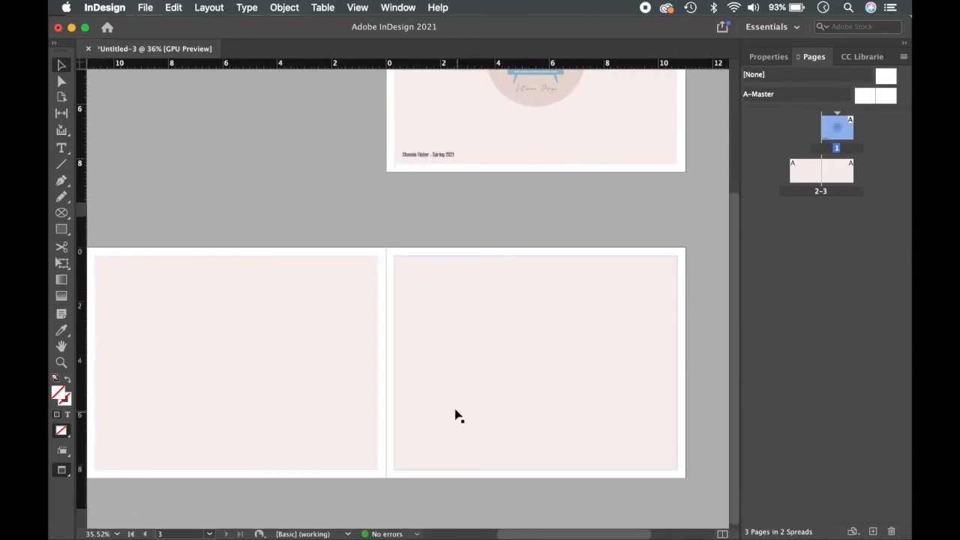
scroll(455, 406, up, 1)
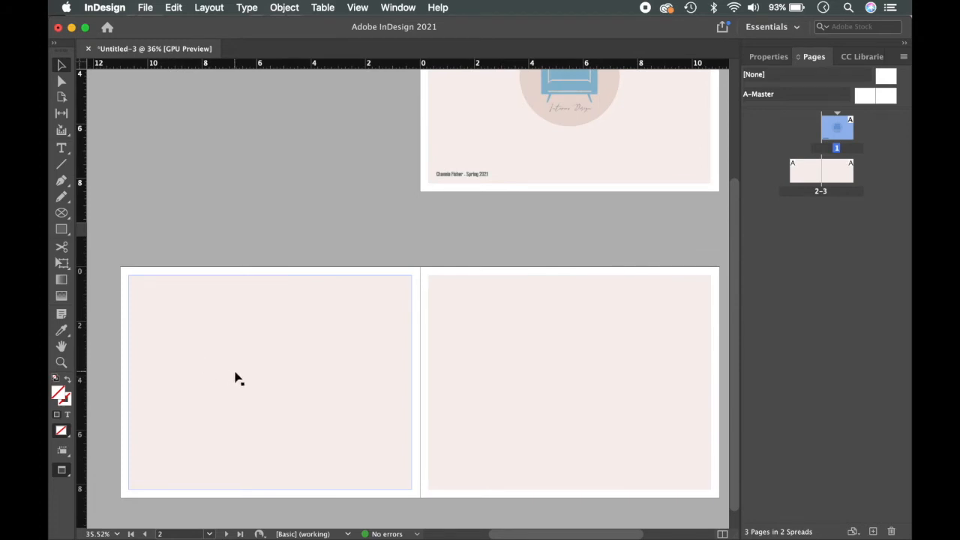
scroll(235, 379, down, 1)
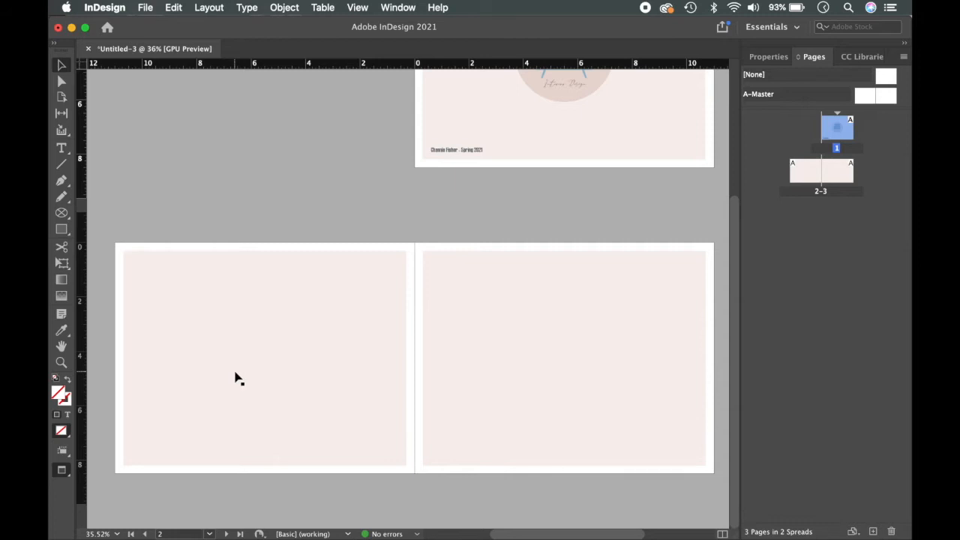
Step: Draw a rectangle frame about 3.18 × 4.3 in on the left part of page 3 and show it in Normal screen mode
scroll(236, 379, right, 2)
scroll(468, 353, right, 2)
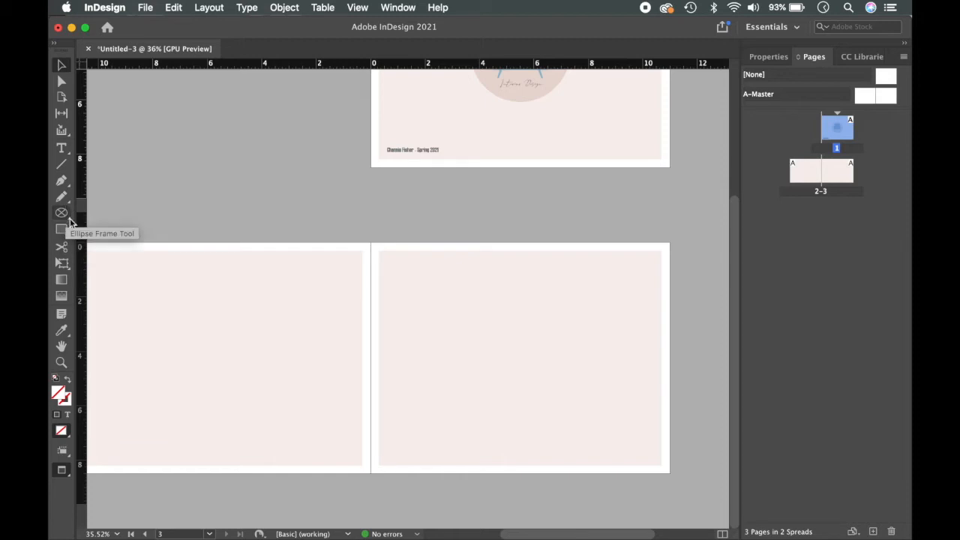
drag(66, 212, 110, 222)
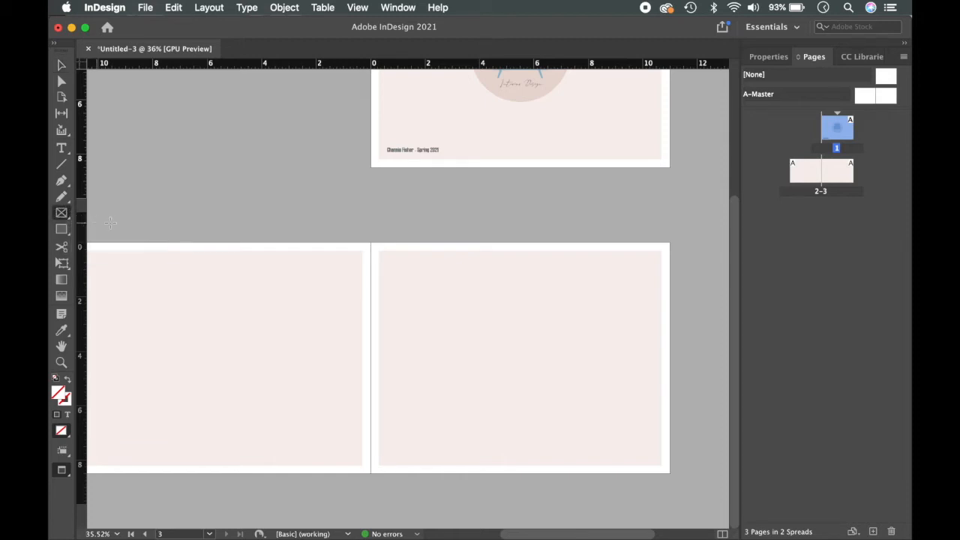
drag(398, 287, 486, 405)
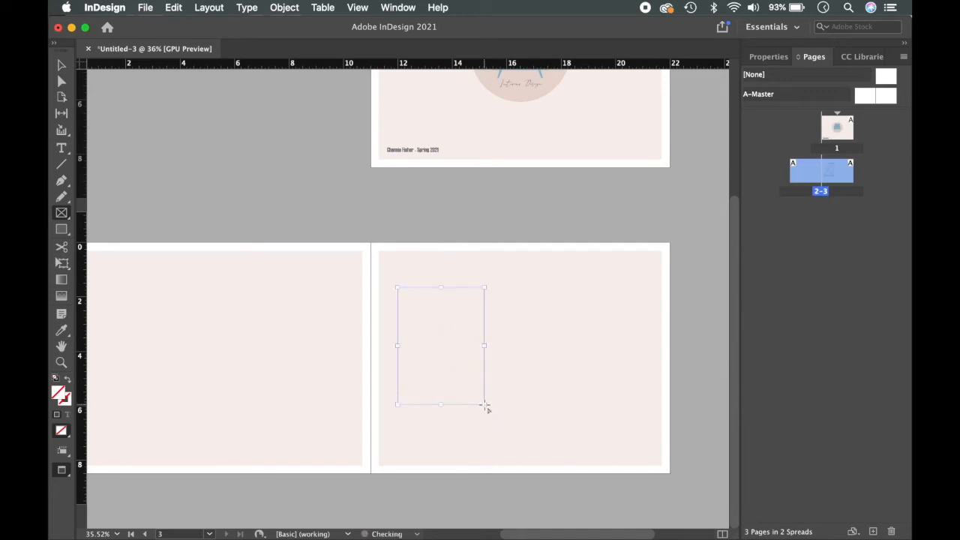
key(w)
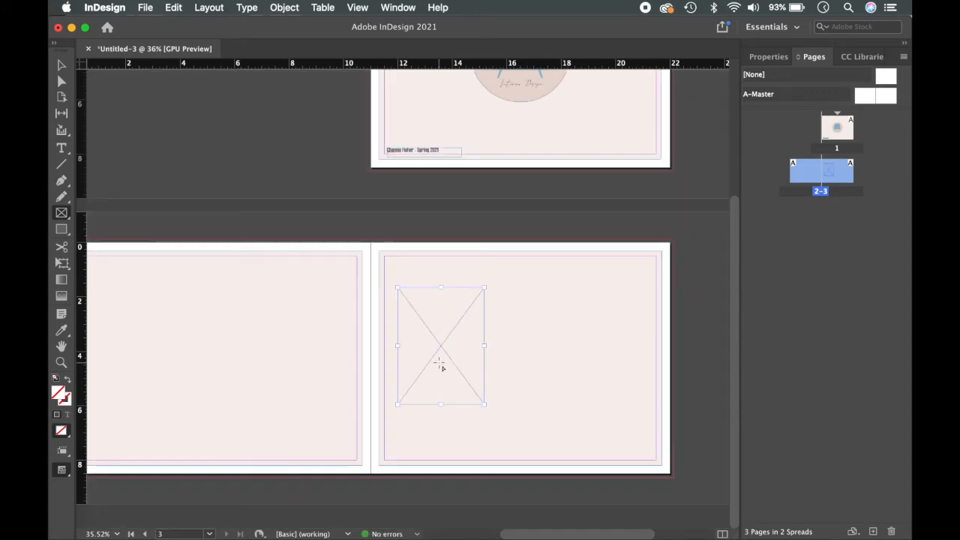
key(v)
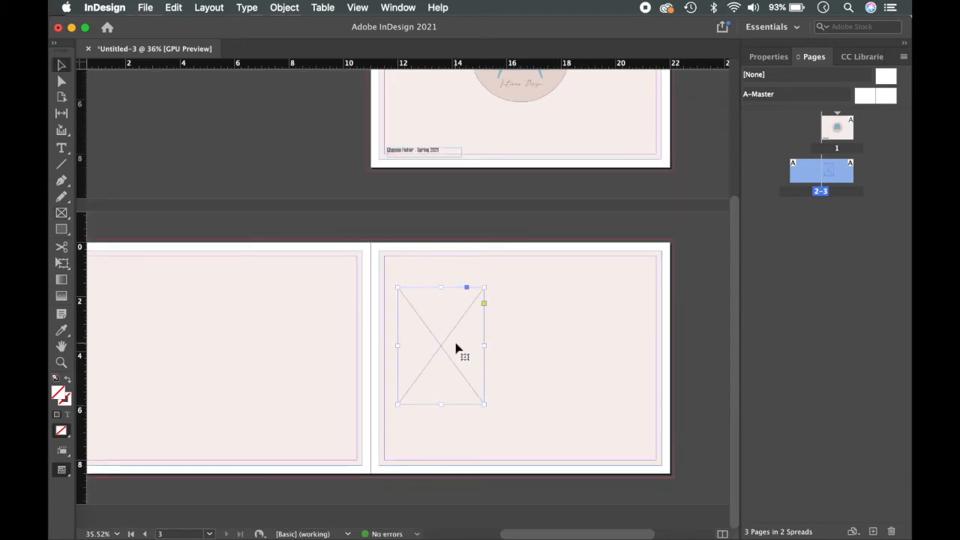
Step: Place the image IMG_4070.JPG into the empty rectangle frame on page 3
click(769, 56)
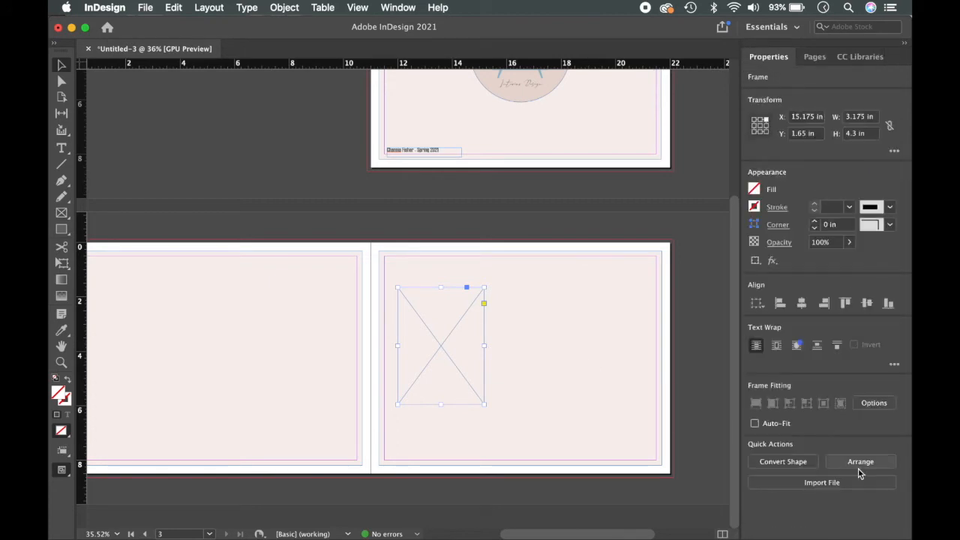
click(822, 482)
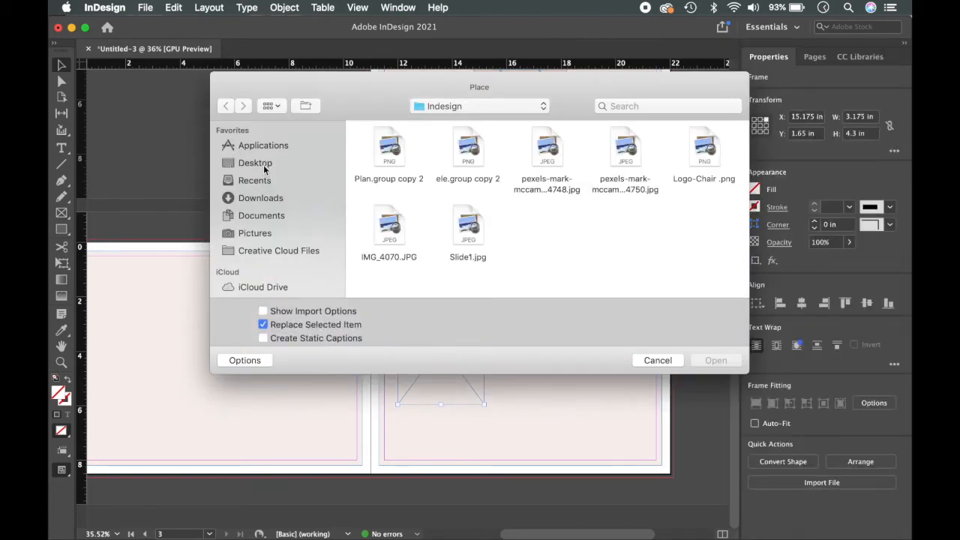
click(391, 233)
double_click(391, 233)
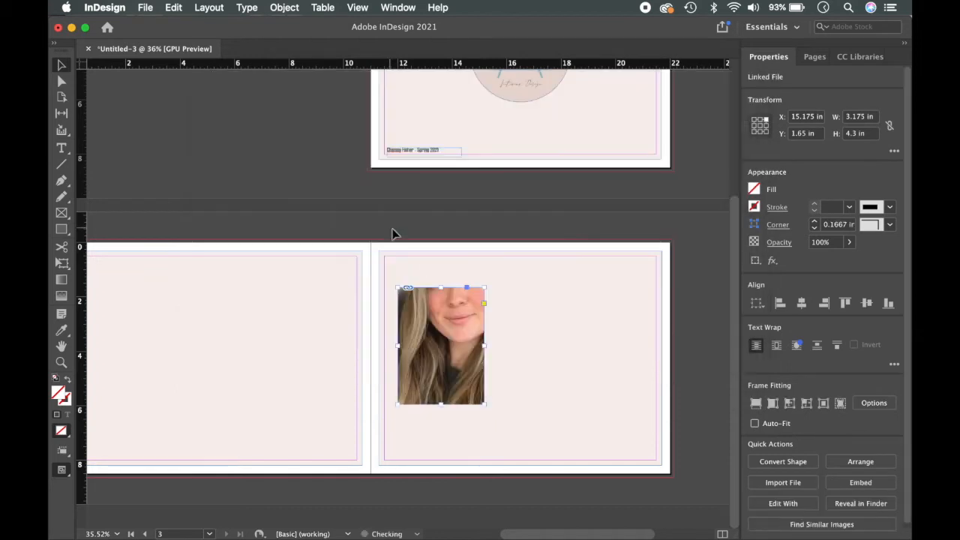
Step: Fit the portrait photo proportionally within its frame on page 3
right_click(443, 307)
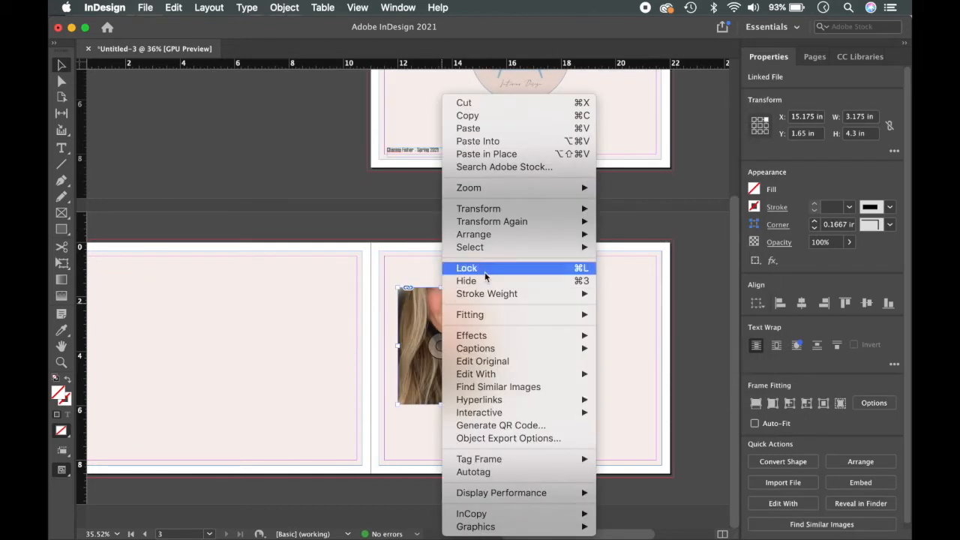
mouse_move(486, 238)
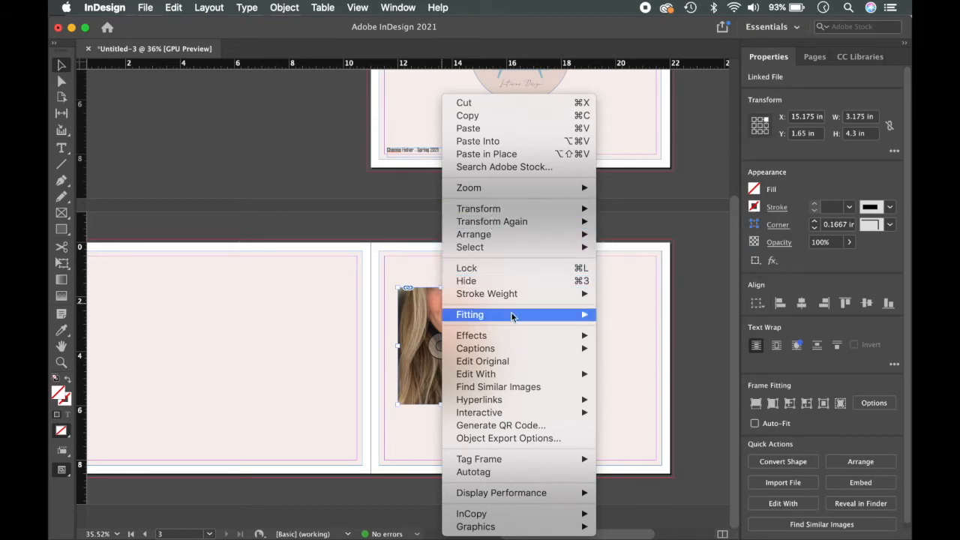
mouse_move(548, 315)
click(631, 328)
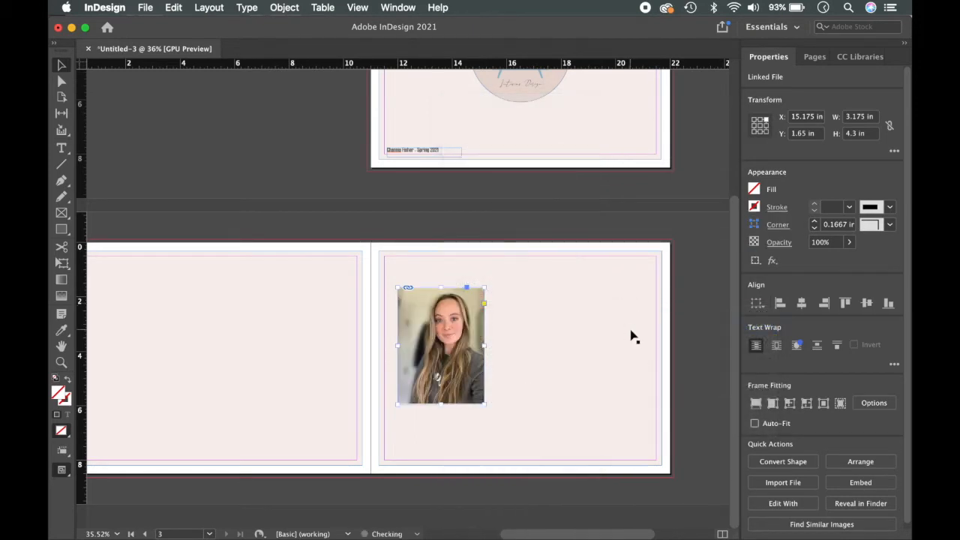
Step: Enlarge the photo inside its frame to about 3.95 × 5.27 in, shift it to reframe the face, and deselect it
click(450, 350)
key(super+period)
key(super+period)
key(super+period)
key(super+period)
key(super+period)
key(super+period)
key(super+period)
key(super+period)
key(super+period)
key(super+period)
key(super+period)
key(super+period)
key(super+period)
key(super+period)
key(super+period)
key(super+period)
key(super+period)
key(super+period)
key(super+period)
key(super+period)
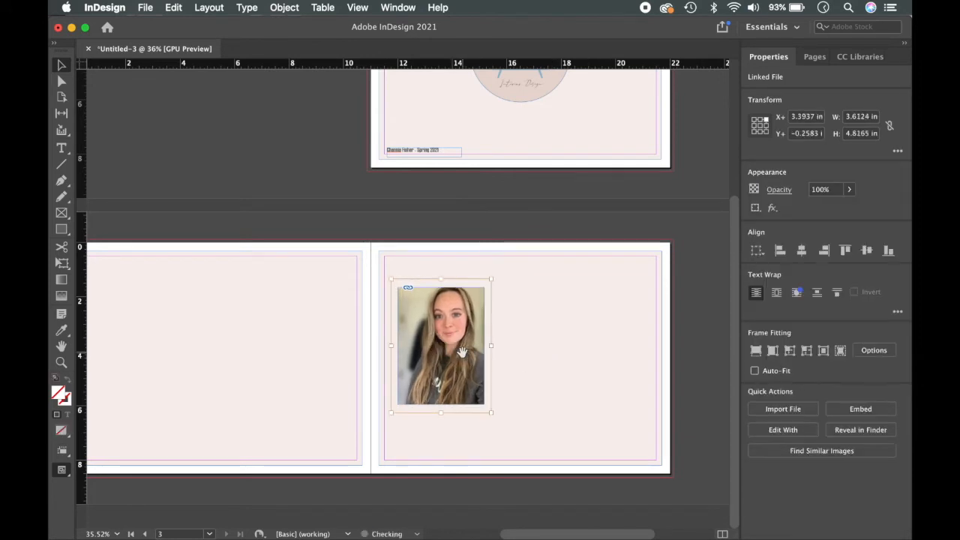
drag(460, 354, 452, 370)
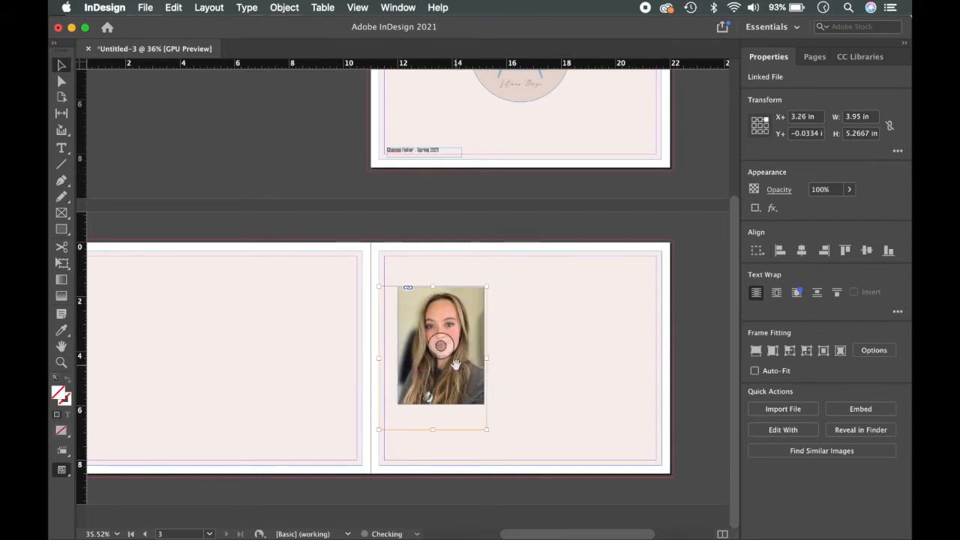
click(521, 362)
click(690, 357)
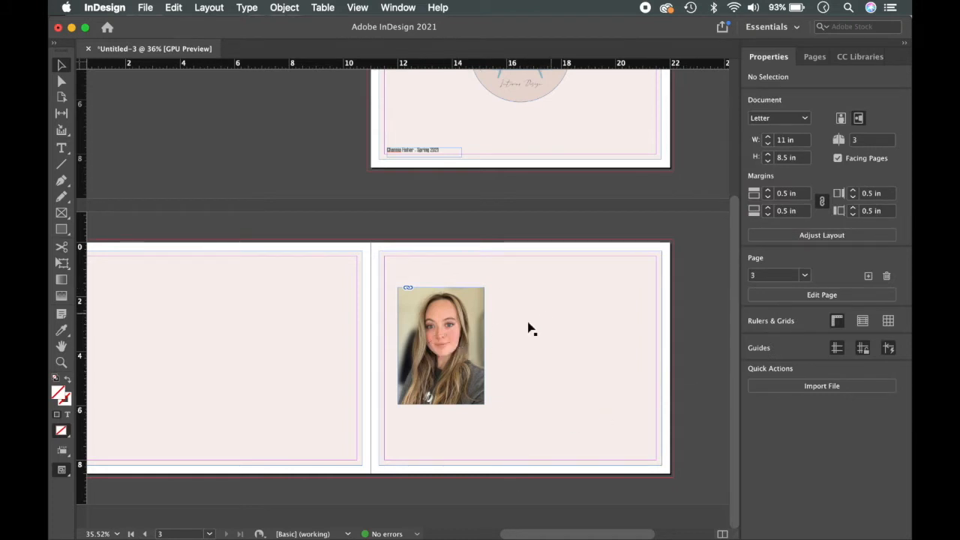
Step: Move the photo frame on page 3 to about X 15.45 in, Y 2.1 in, and check the spread briefly in Preview mode
drag(459, 382, 465, 395)
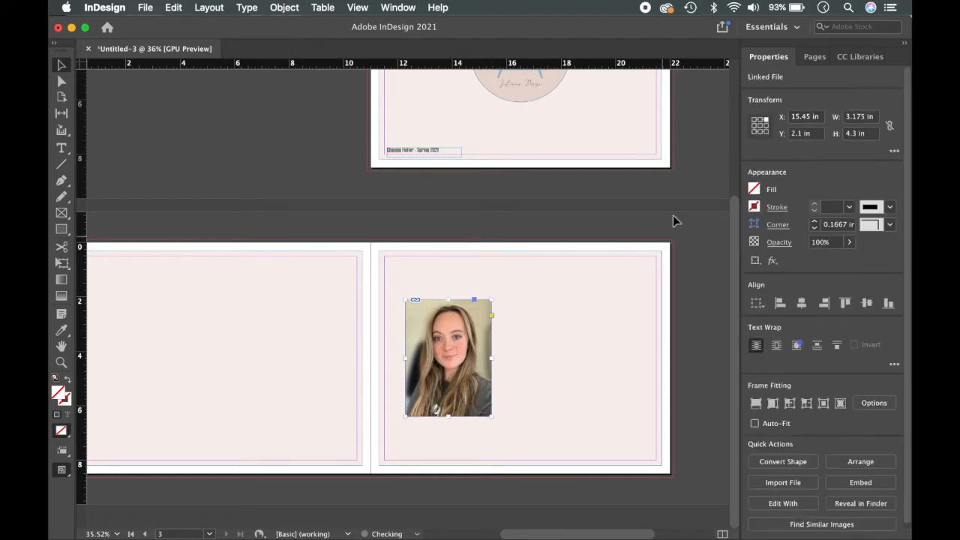
click(652, 488)
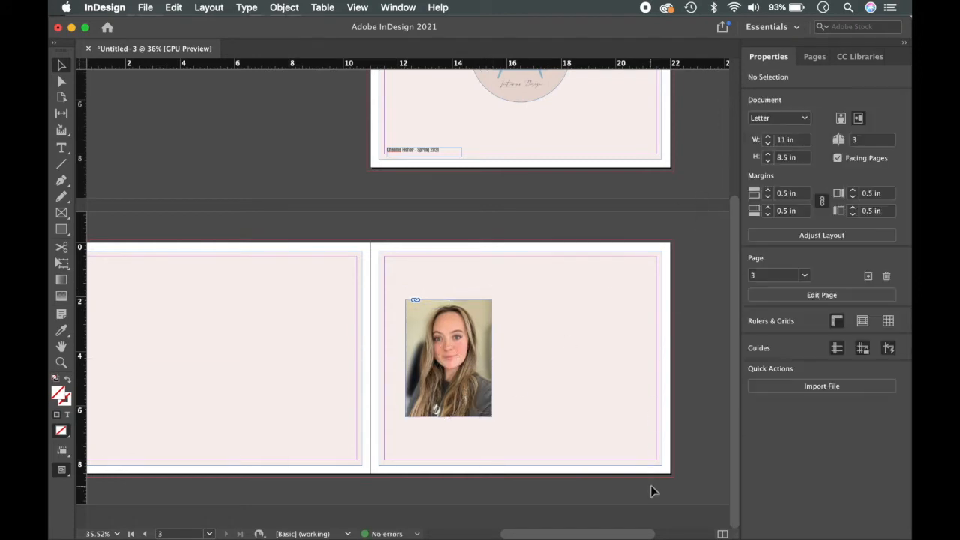
key(w)
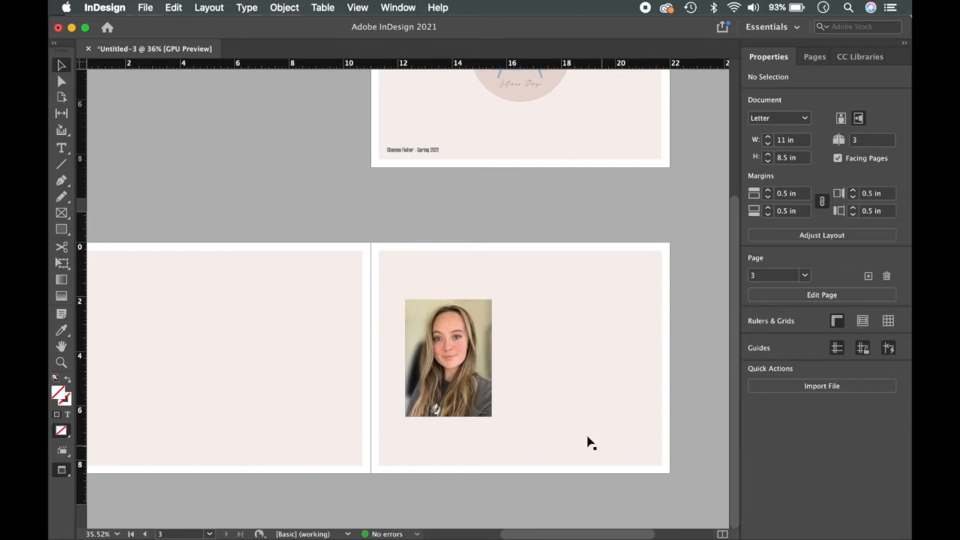
key(w)
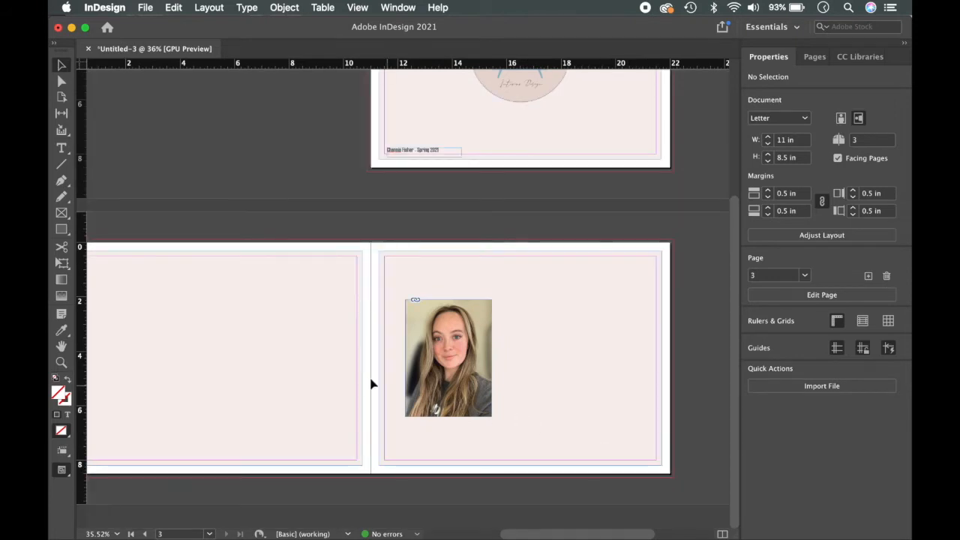
Step: Duplicate the photo frame at about X 15.75 in, Y 2.425 in, shift the image inside the copy, and delete that image
click(467, 409)
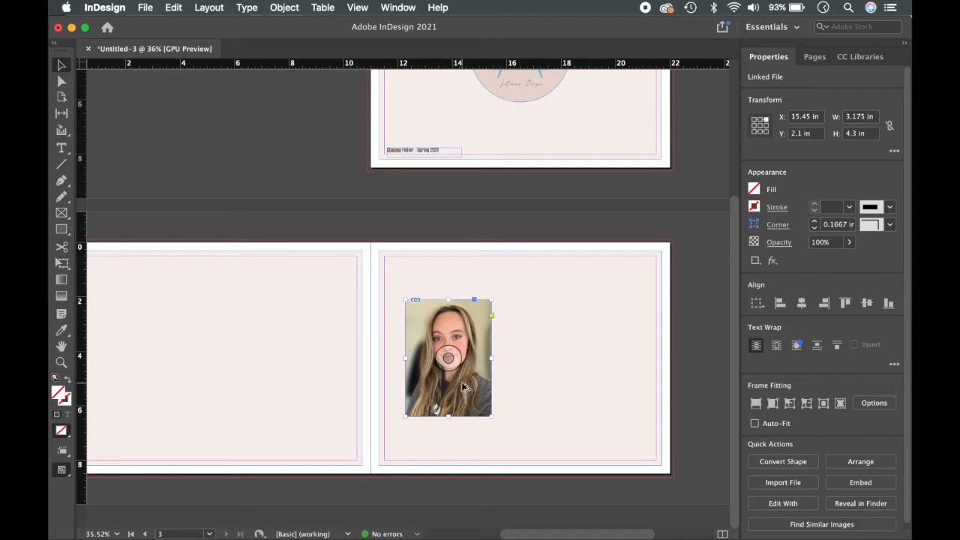
drag(470, 379, 474, 383)
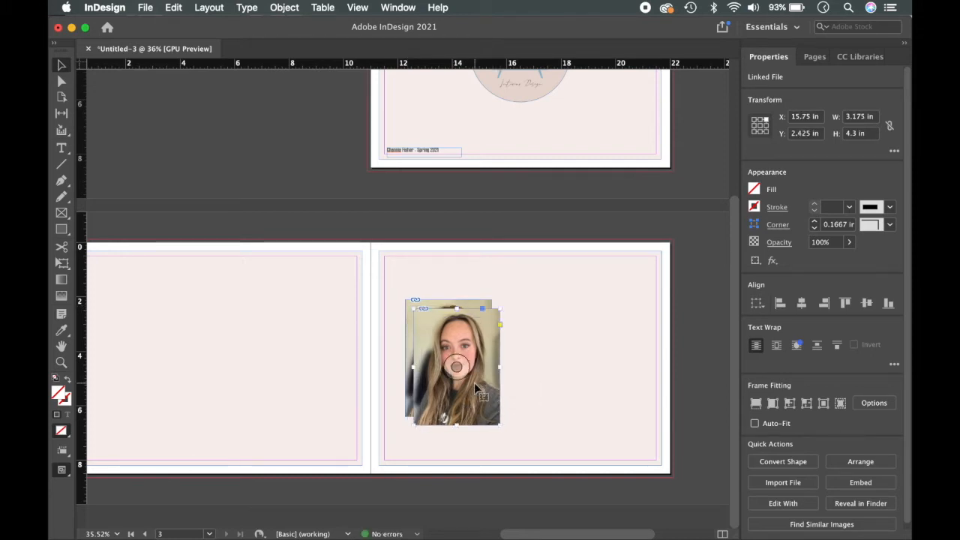
double_click(474, 382)
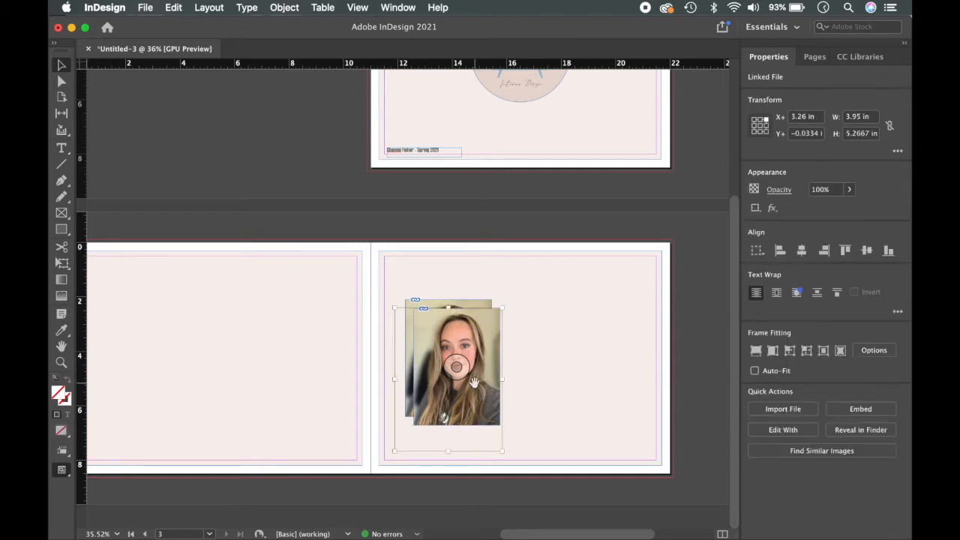
drag(453, 389, 453, 388)
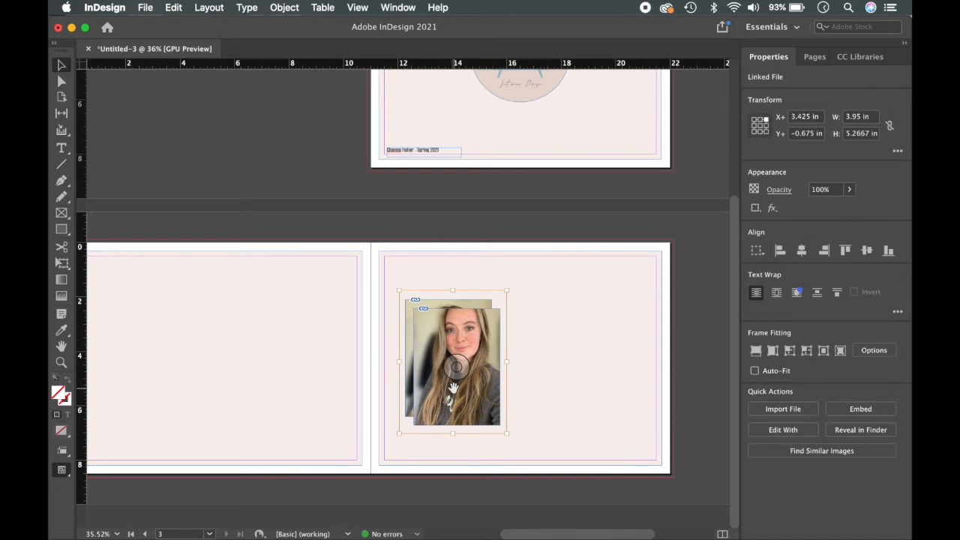
key(BackSpace)
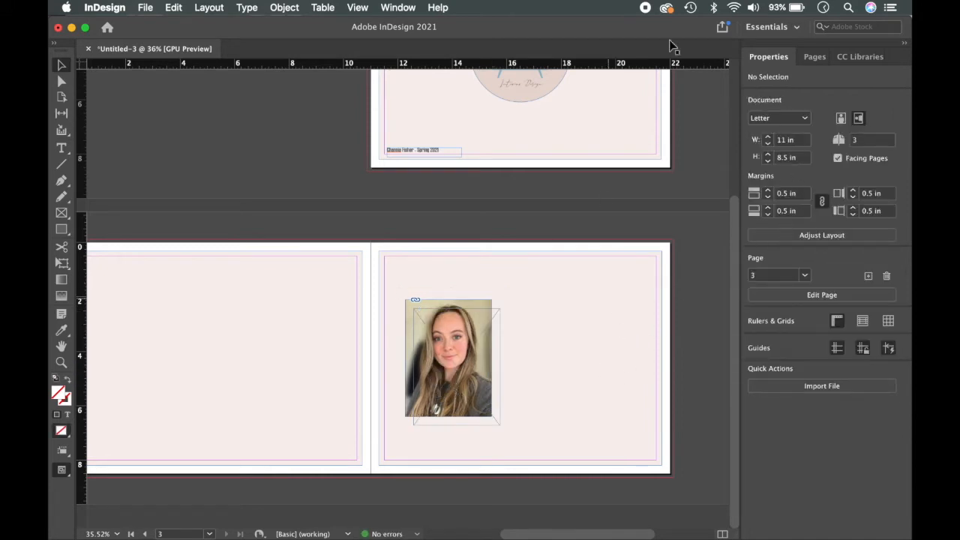
Step: Convert the empty duplicate frame offset from the photo on page 3 to a Rectangle shape
click(499, 383)
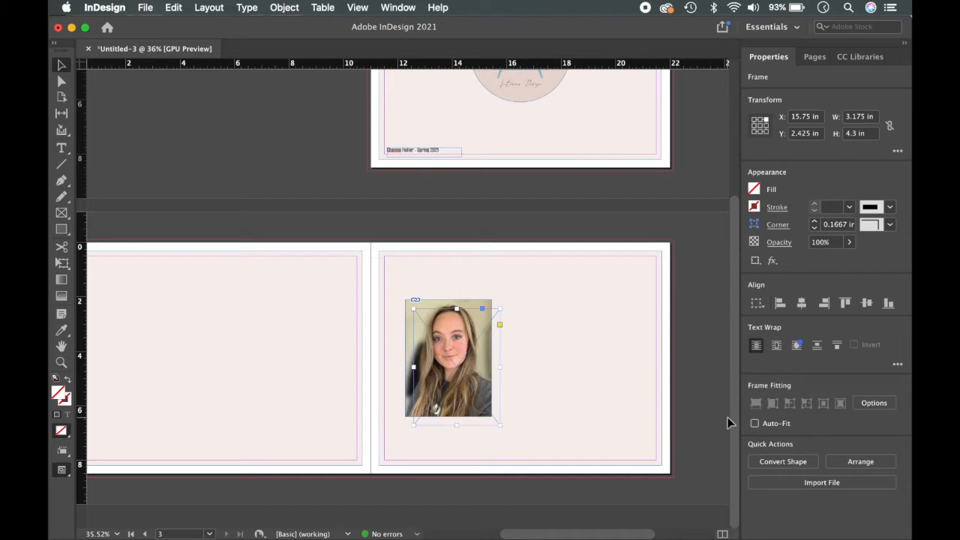
click(791, 462)
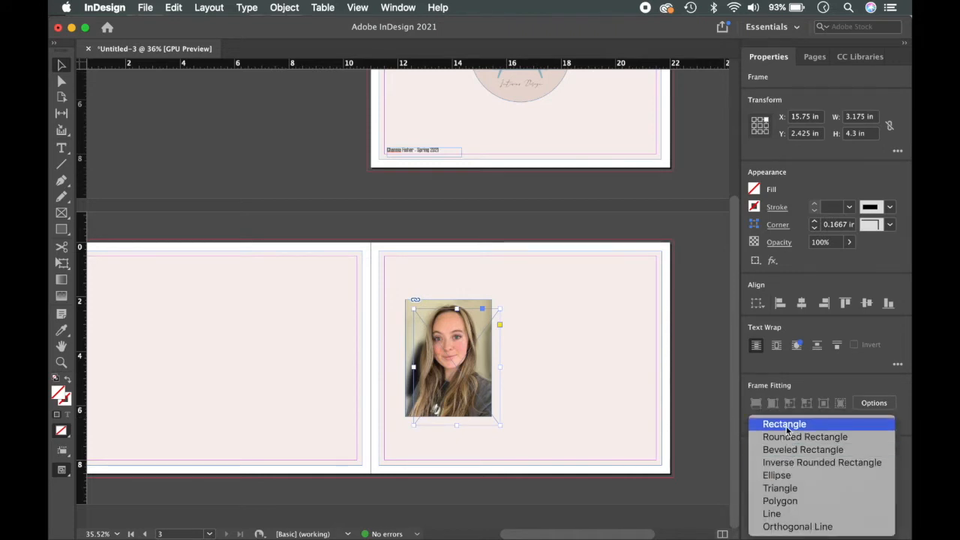
click(786, 426)
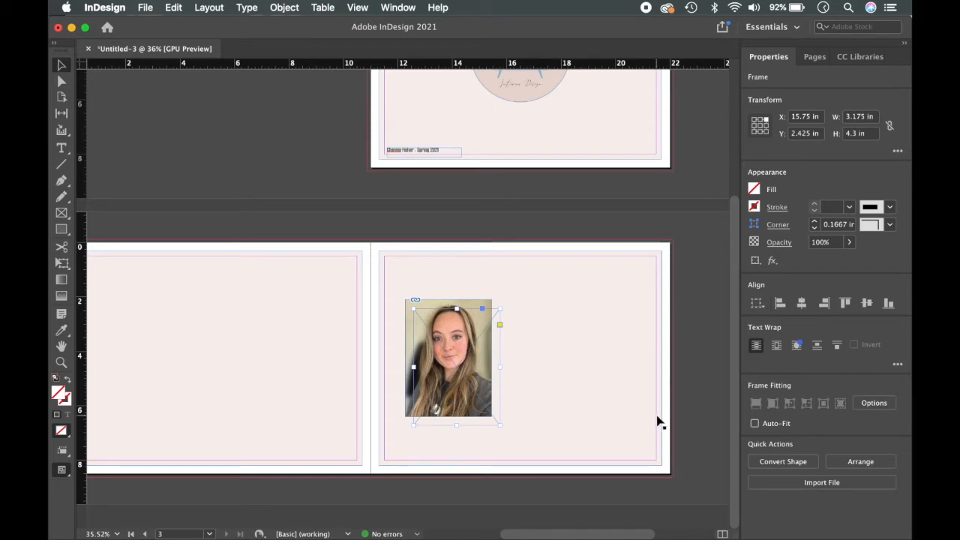
click(810, 463)
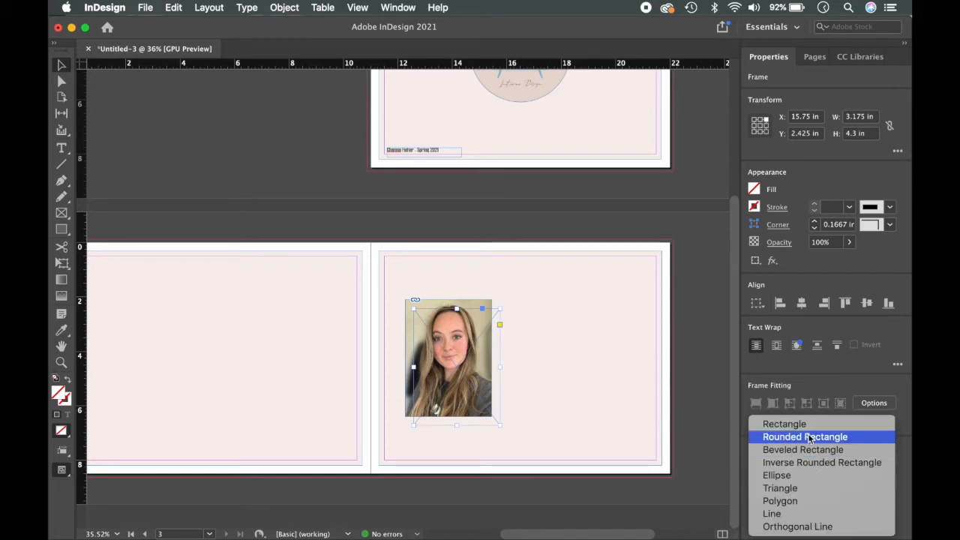
click(807, 426)
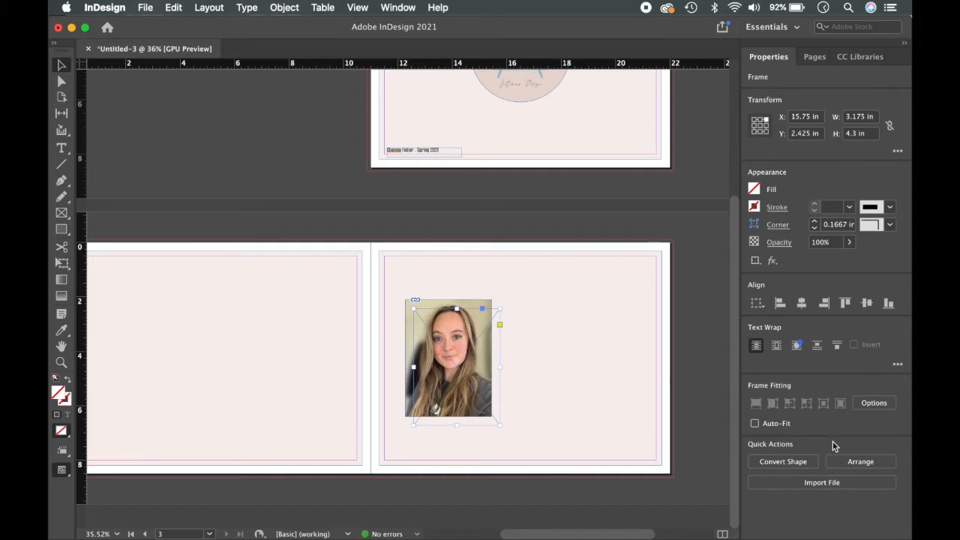
Step: Give the empty duplicate frame a 1 pt [Black] stroke and deselect it
click(756, 207)
click(639, 341)
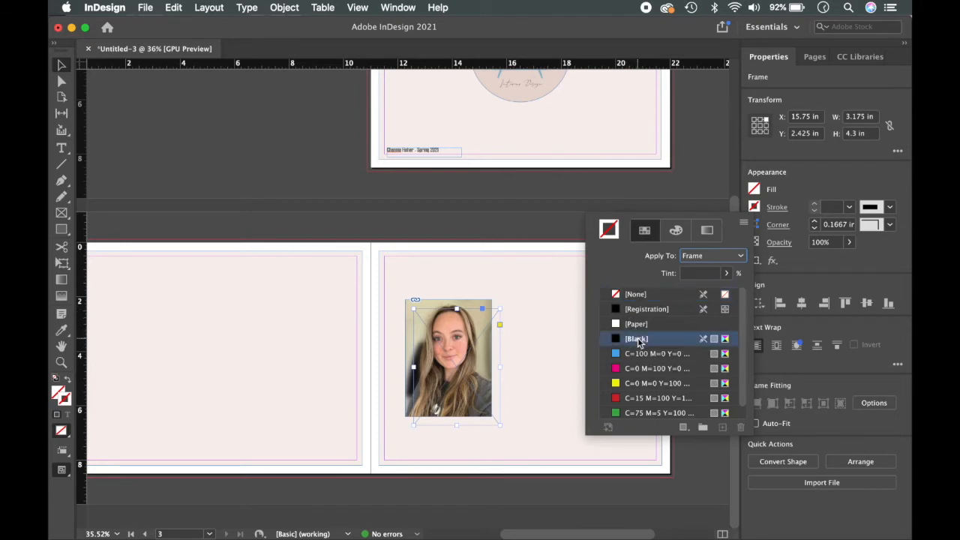
click(553, 356)
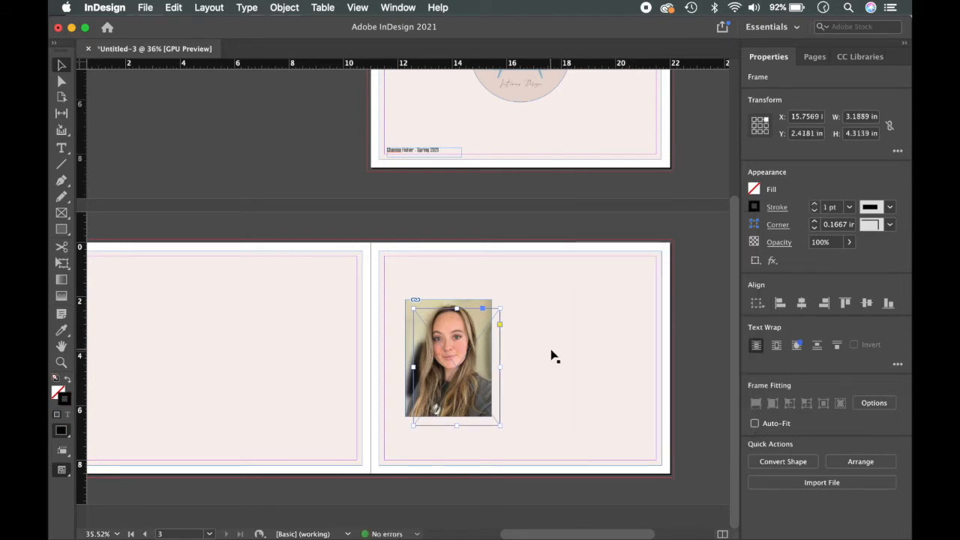
click(535, 368)
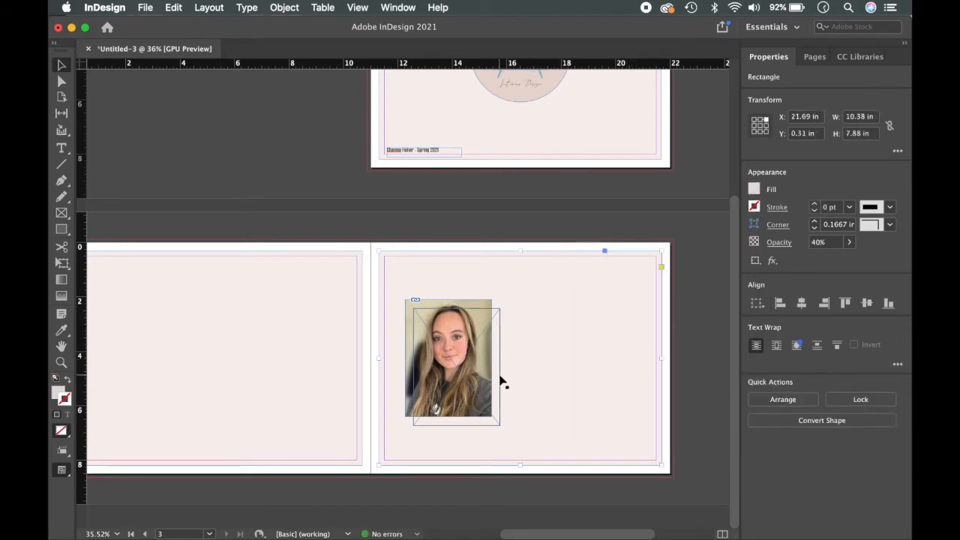
Step: Bring the photo frame to the front of the black-outlined frame and check the spread in Preview mode
click(500, 370)
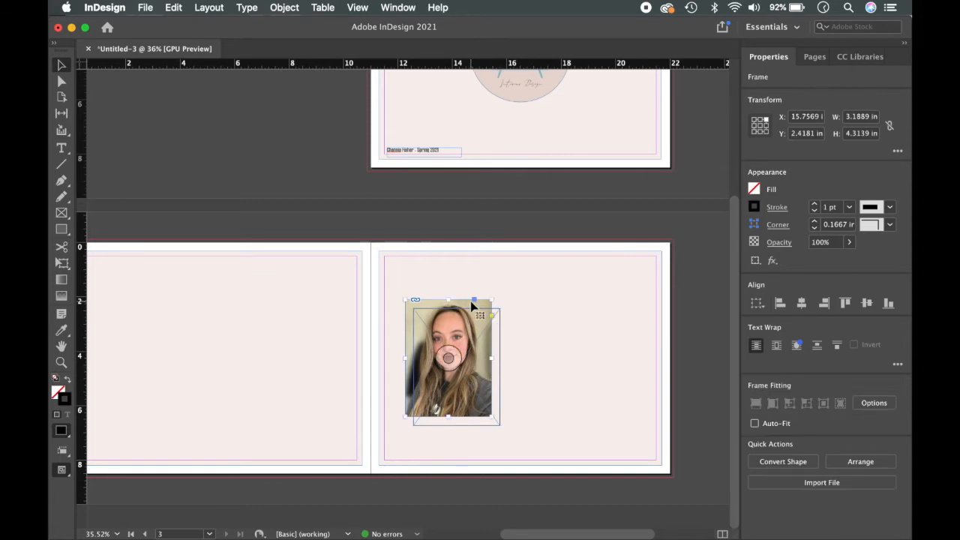
click(448, 357)
right_click(412, 367)
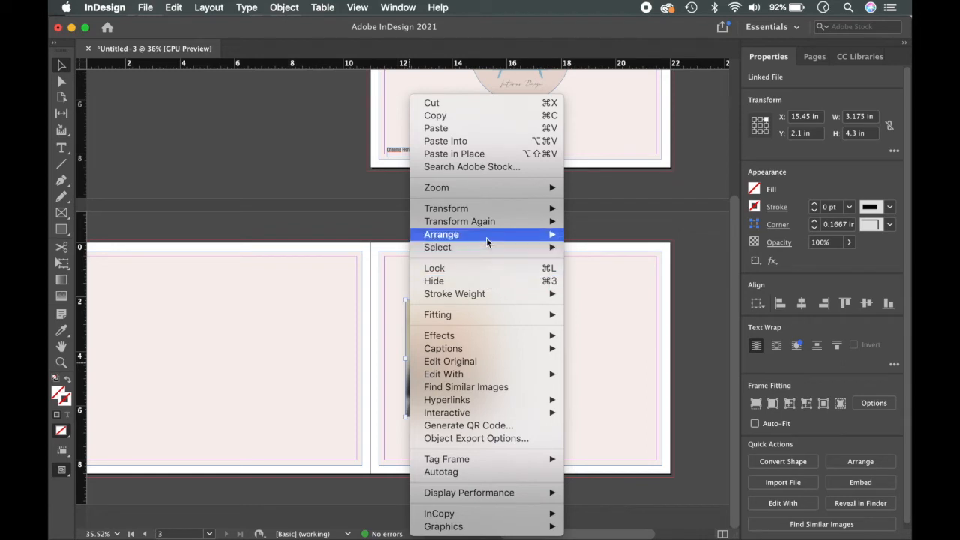
mouse_move(547, 236)
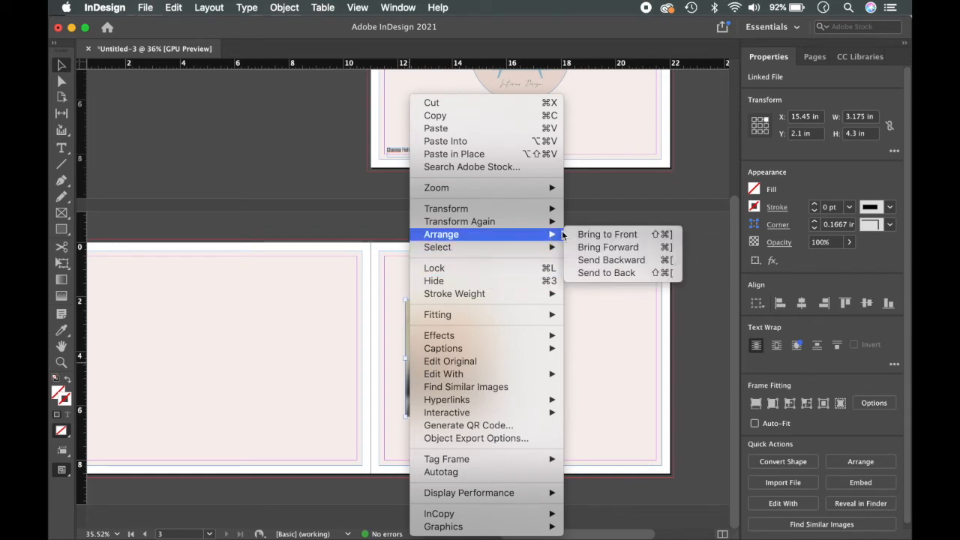
click(587, 235)
click(589, 309)
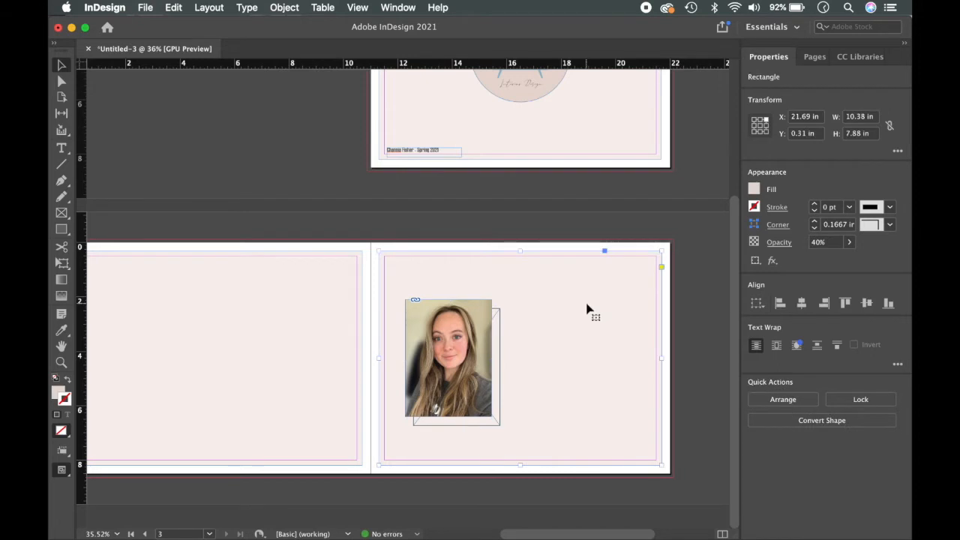
key(w)
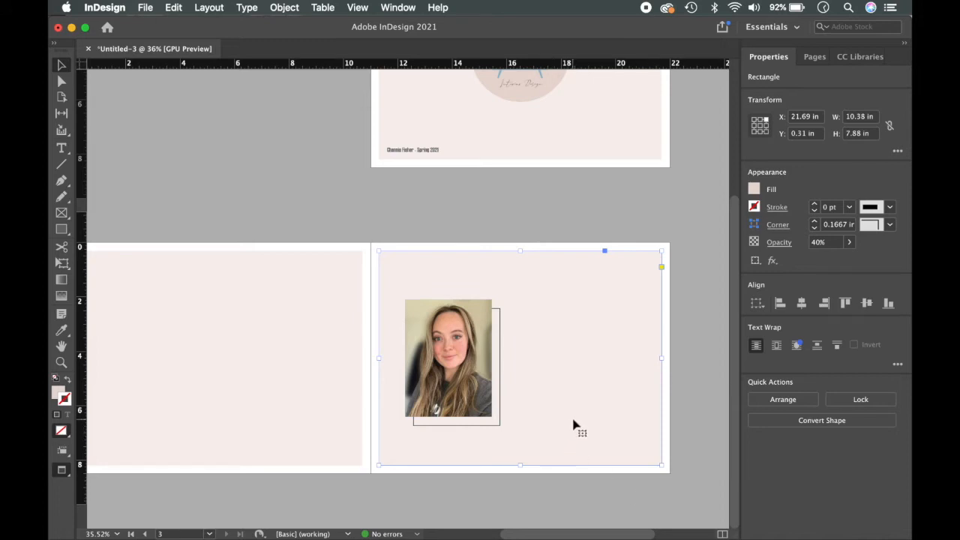
Step: Set the opacity of the black-outlined frame behind the photo to 70%
scroll(572, 425, up, 2)
click(473, 369)
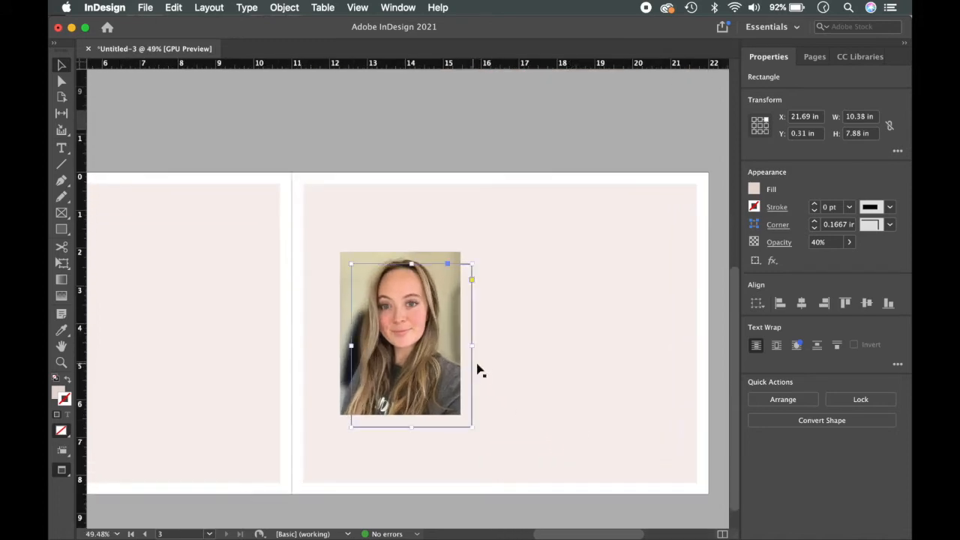
click(777, 244)
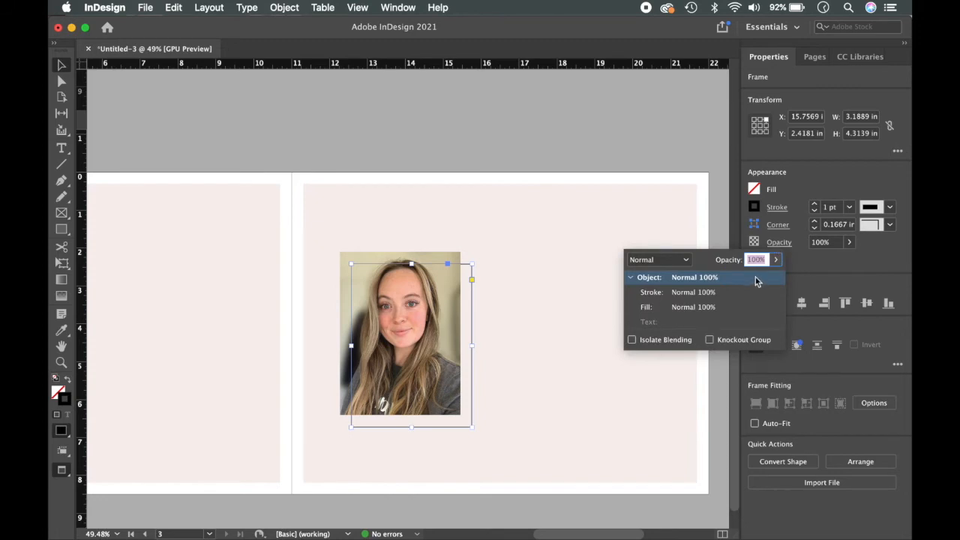
text(70)
key(Return)
click(636, 303)
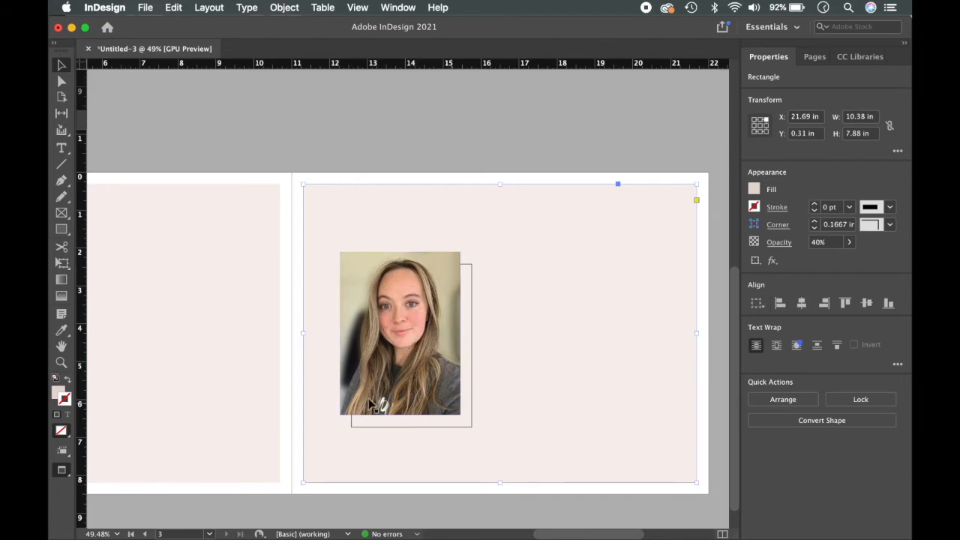
Step: Lock the tinted background shapes on pages 3 and 2
scroll(543, 358, down, 2)
right_click(542, 354)
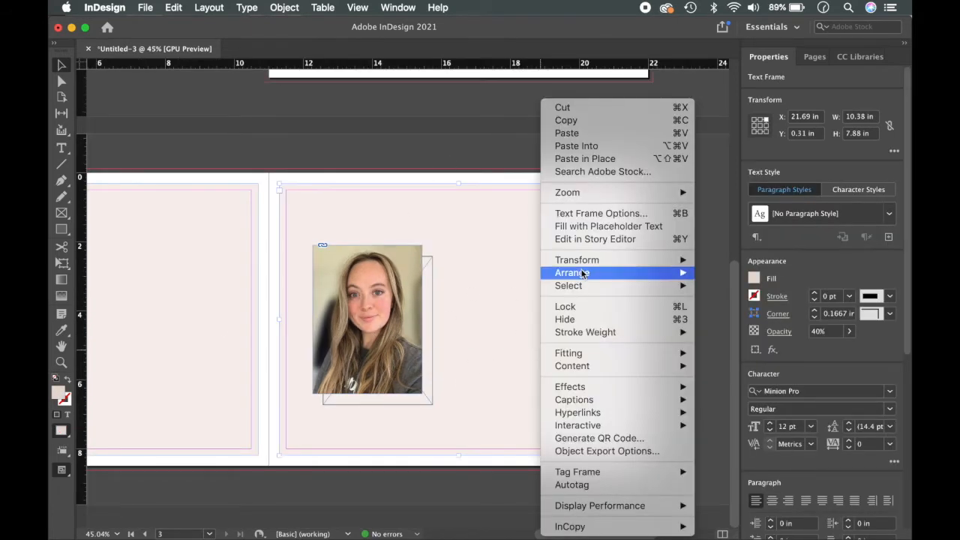
click(603, 307)
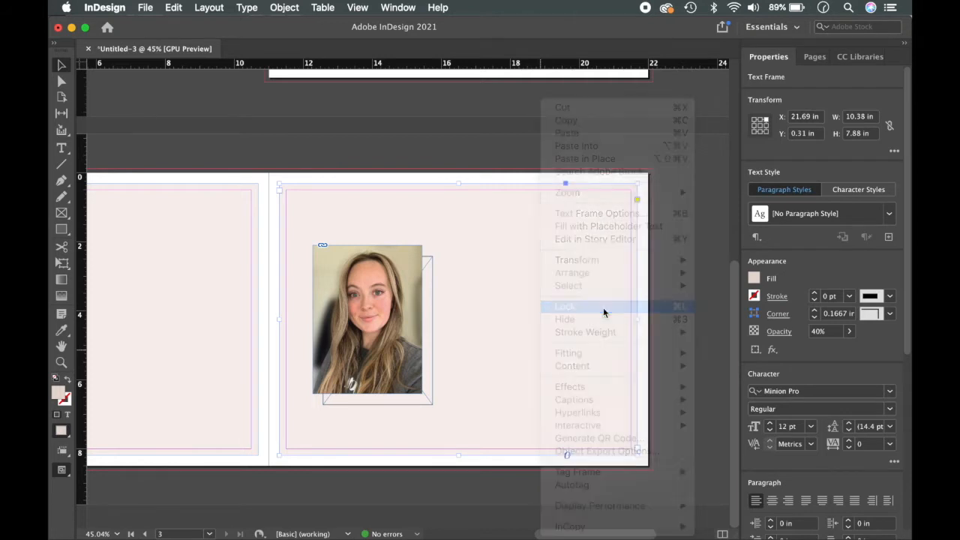
click(222, 254)
right_click(221, 253)
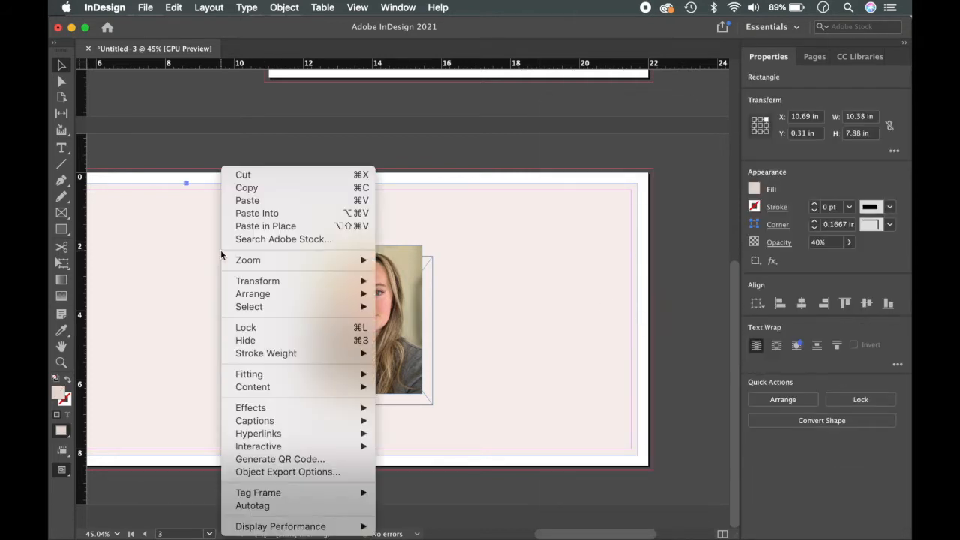
click(286, 326)
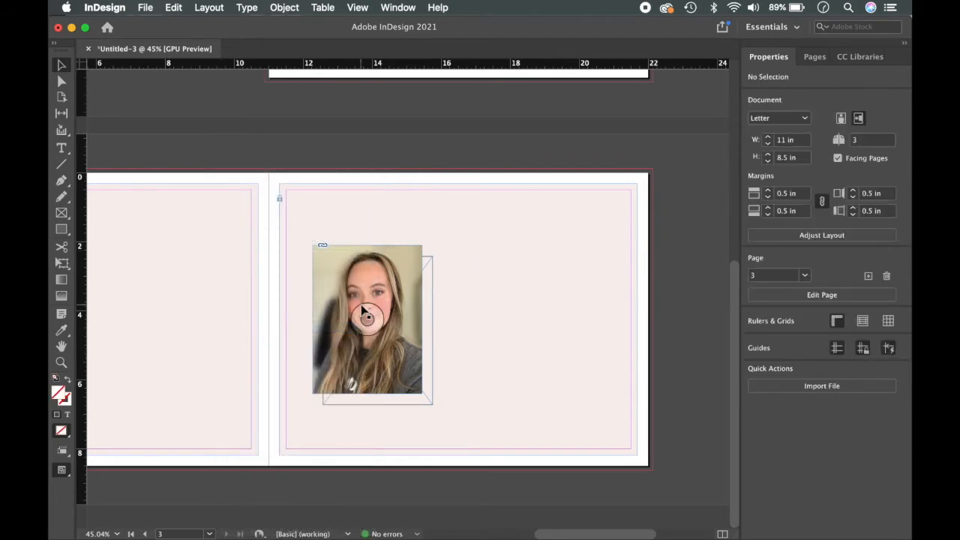
Step: Draw an unfilled rectangle about 3.175 × 4.64 in beside the photo on page 3
click(63, 230)
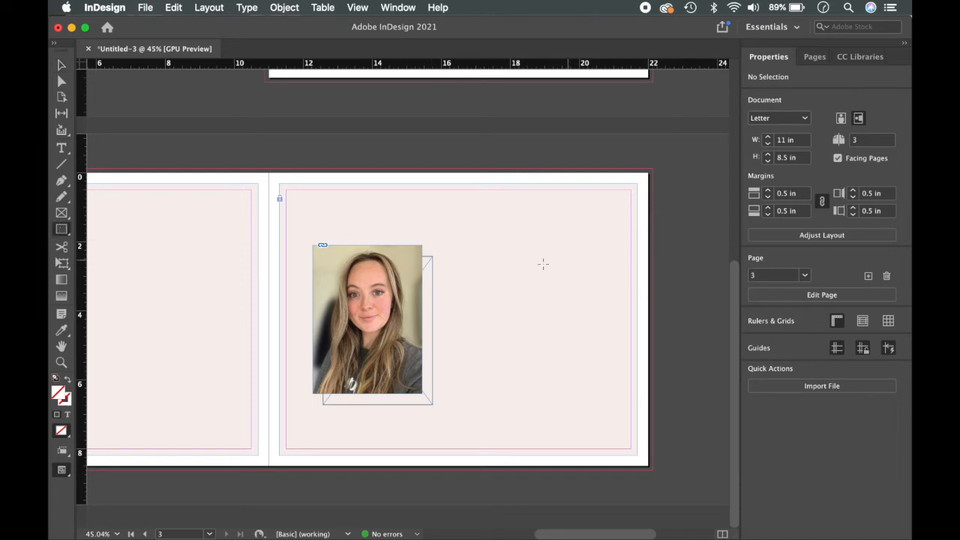
mouse_move(485, 248)
mouse_down()
mouse_move(593, 362)
mouse_move(594, 409)
mouse_up()
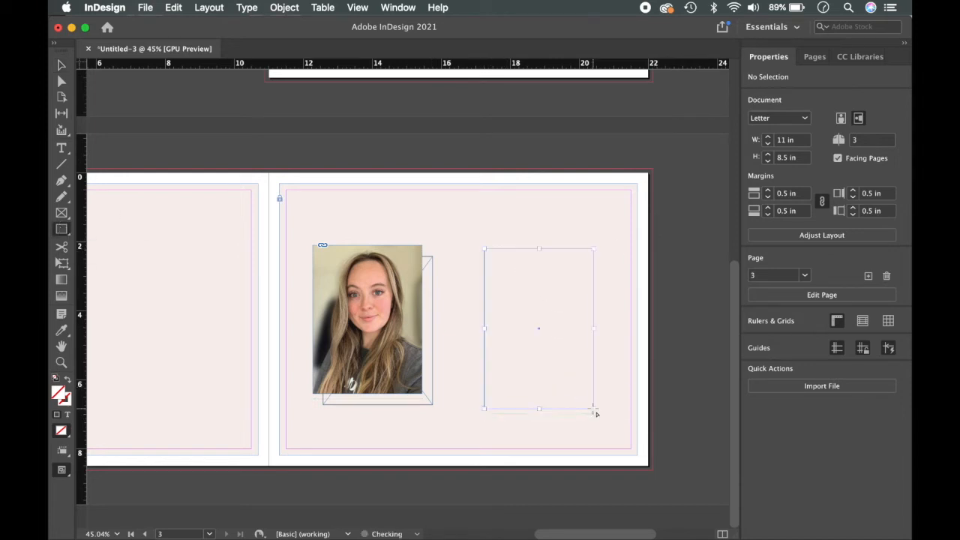
Step: Draw a text frame about 3.275 × 5.1 in beside the photo and fill it with placeholder text
click(61, 148)
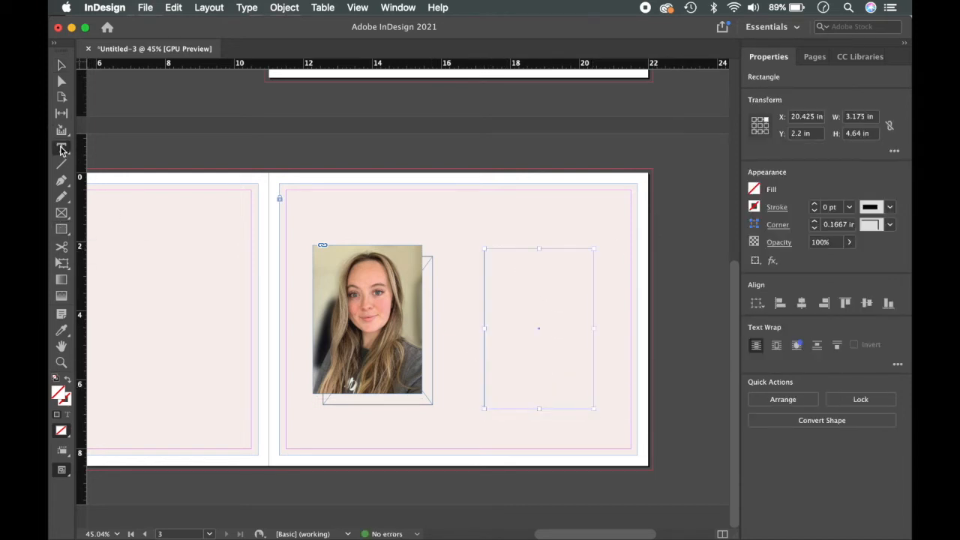
drag(469, 237, 558, 393)
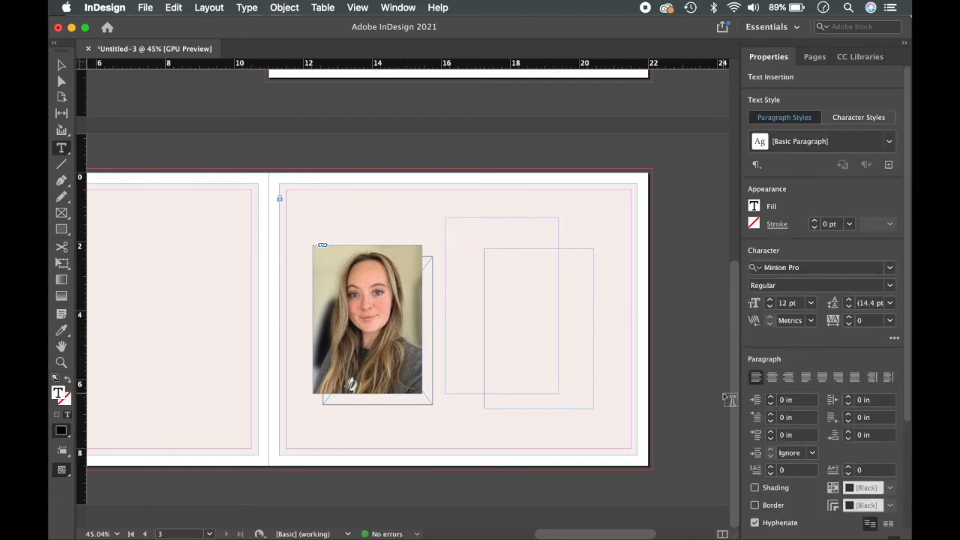
scroll(788, 452, up, 2)
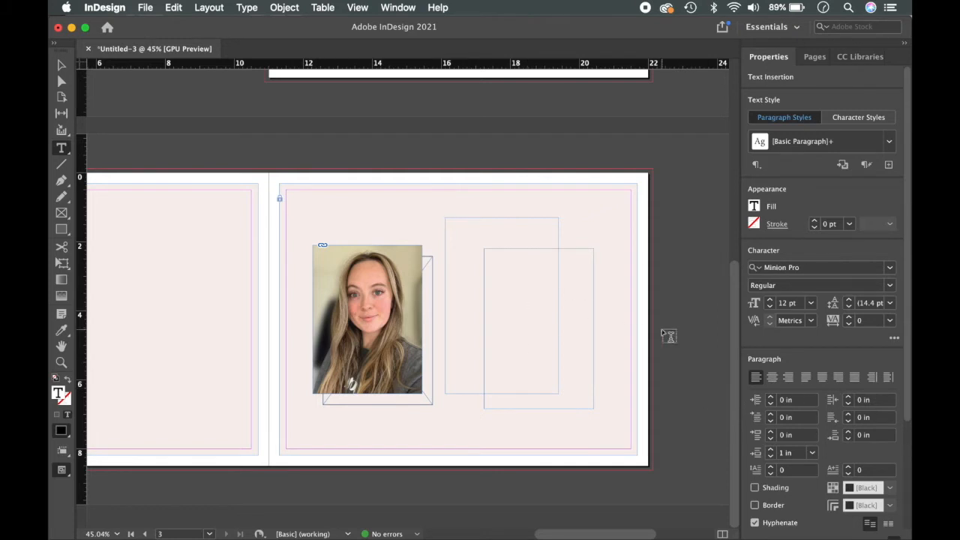
scroll(835, 366, down, 3)
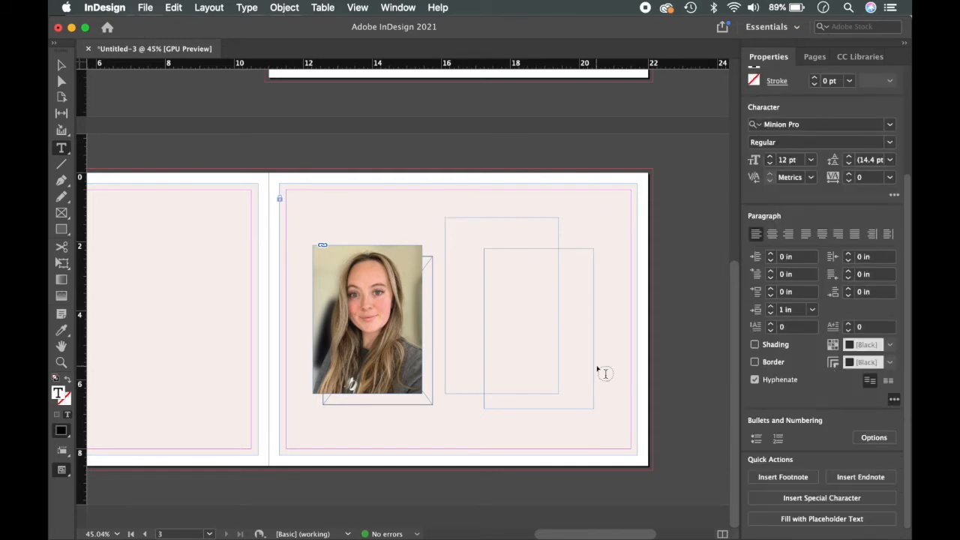
click(801, 520)
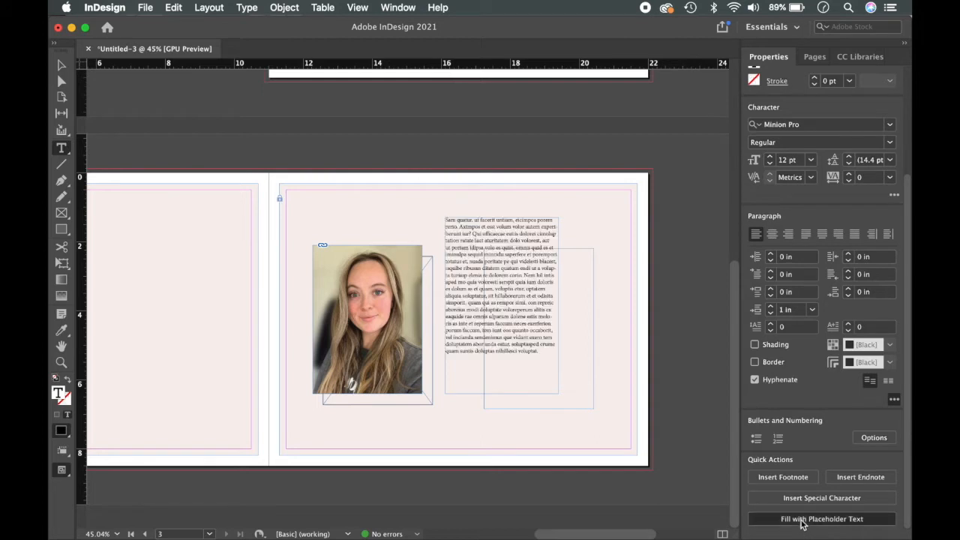
click(697, 393)
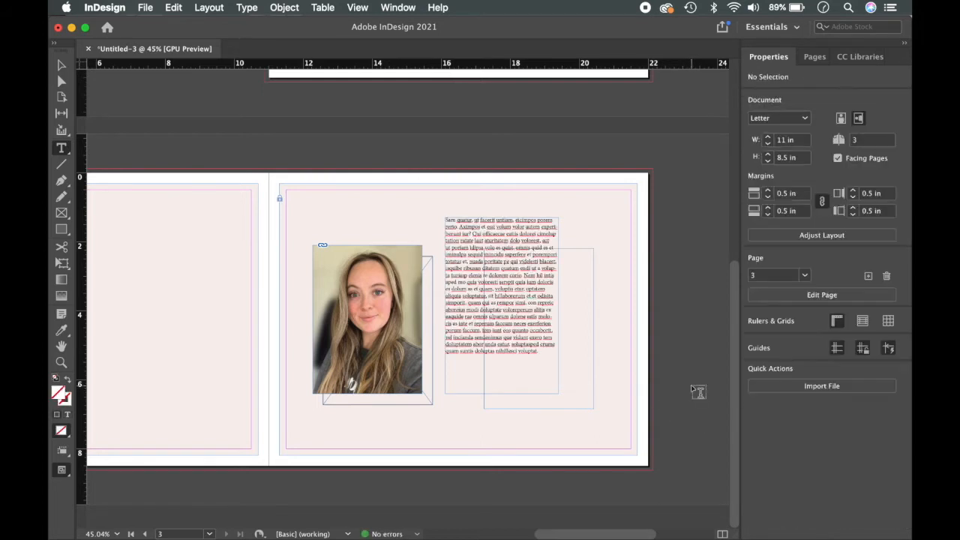
Step: Delete the empty rectangle overlapping the placeholder text frame
key(v)
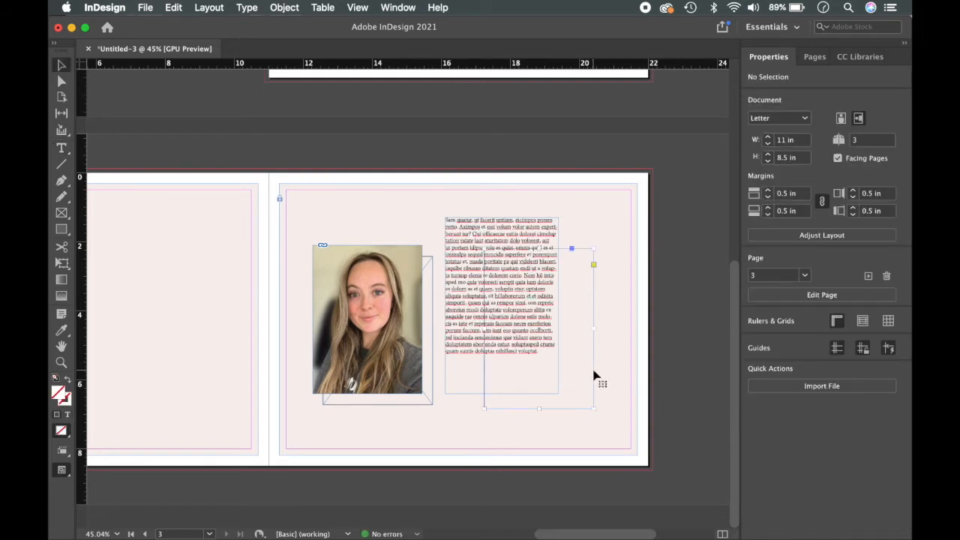
click(594, 375)
key(Delete)
Step: Resize the placeholder text frame to about 2.78 × 3.29 in, place it beside the photo near mid-height, and deselect it
click(504, 394)
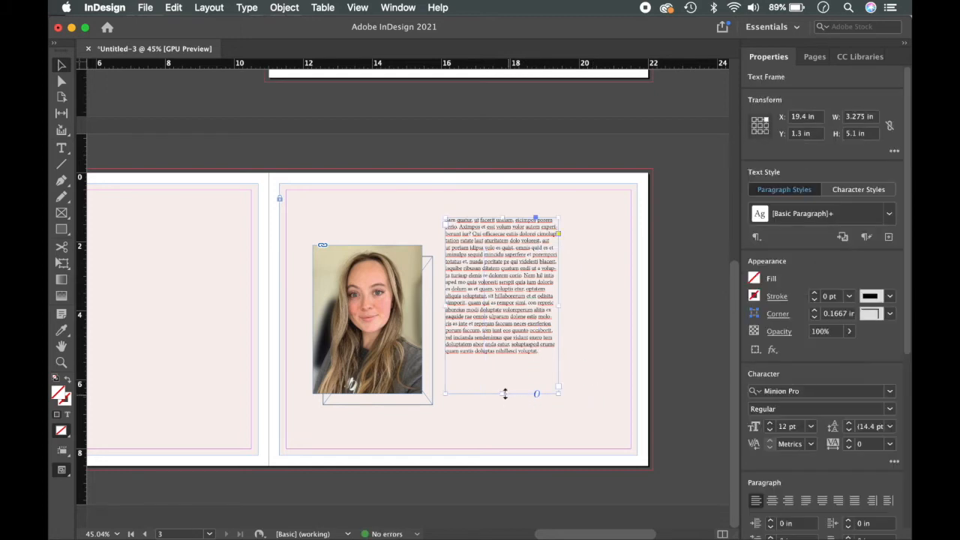
drag(500, 394, 500, 333)
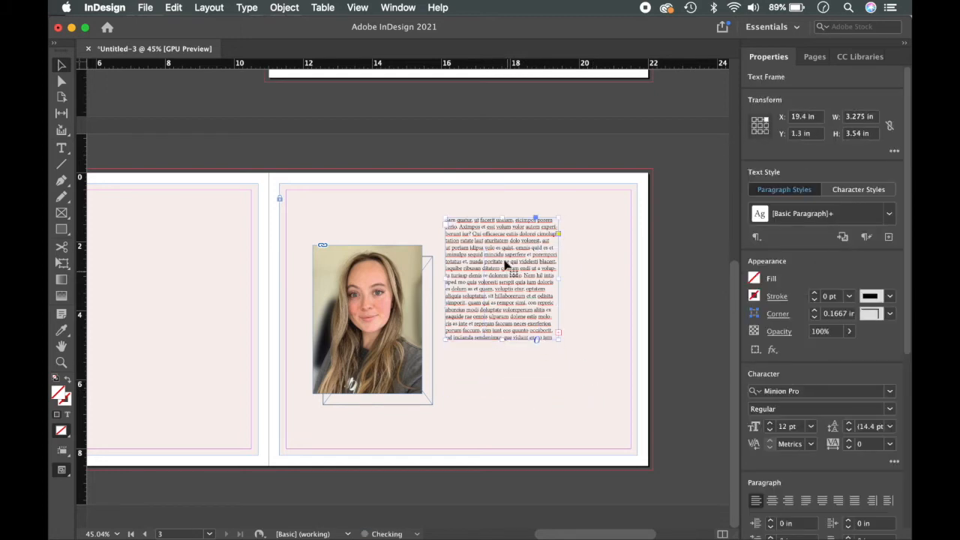
drag(523, 278, 563, 345)
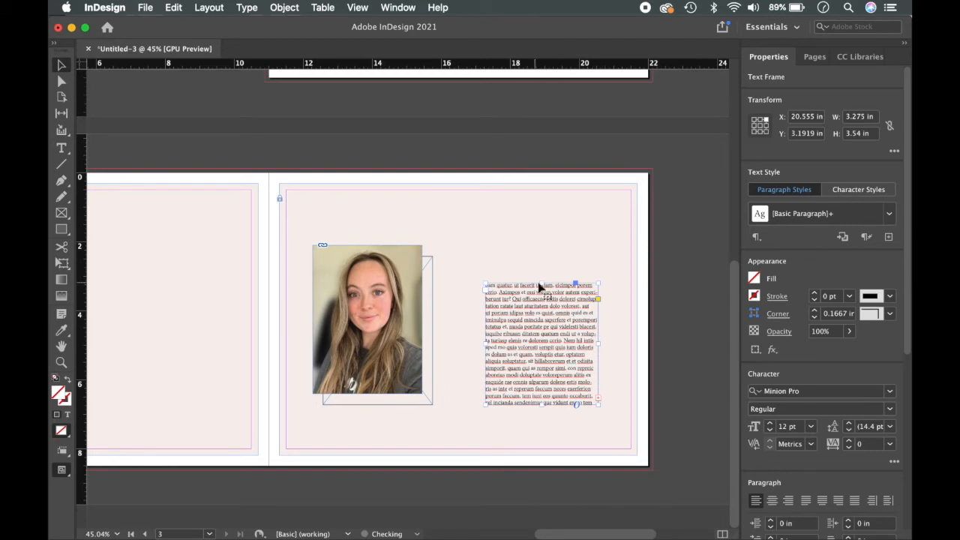
drag(598, 284, 583, 292)
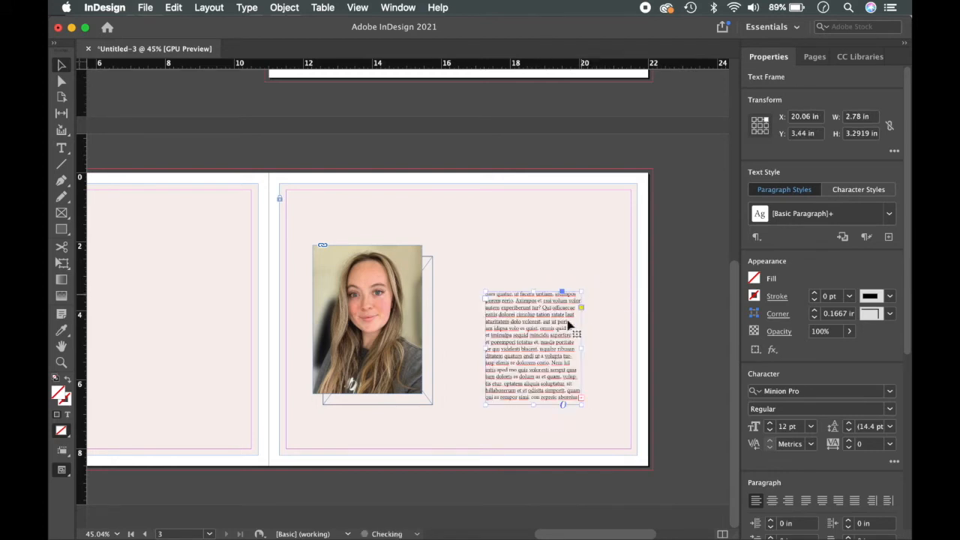
drag(552, 330, 552, 312)
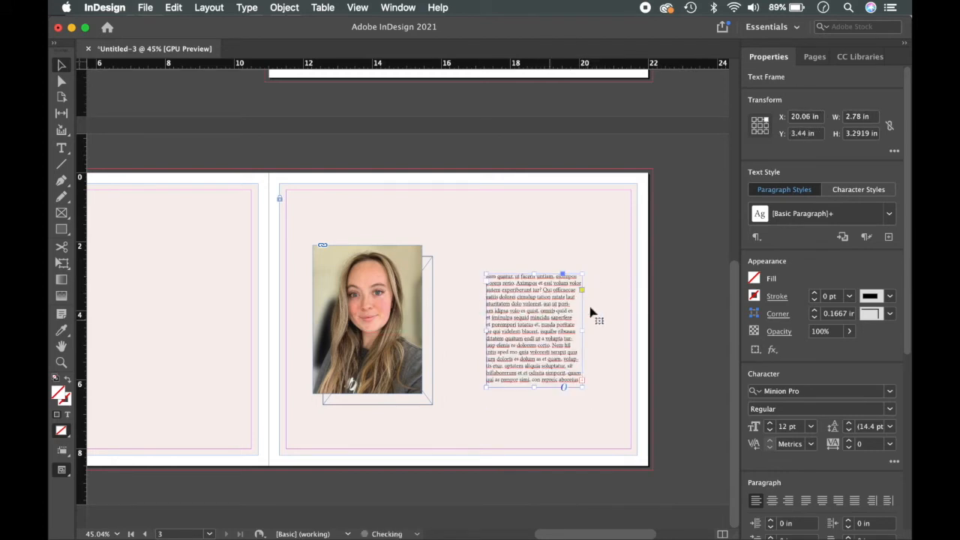
click(696, 331)
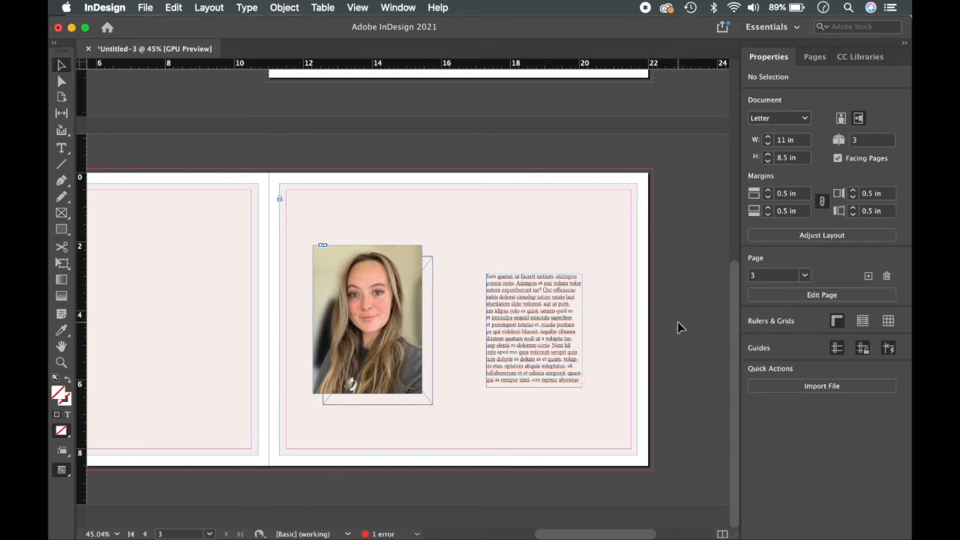
Step: Preview the spread without guides and frame edges, and shift the photo together with its outline slightly upward on page 3
key(w)
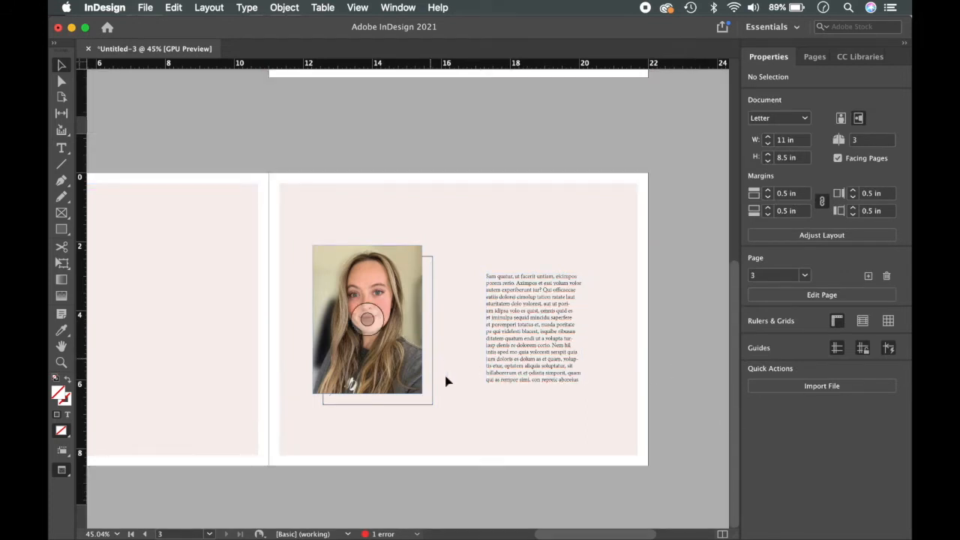
drag(360, 312, 393, 322)
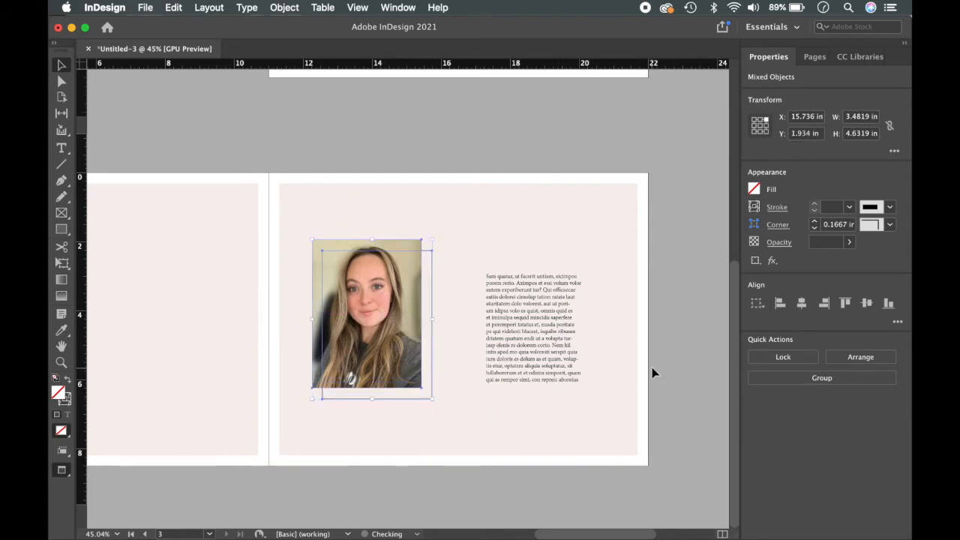
click(685, 381)
Step: Add a small text frame containing the page number 2 in the lower outer corner of page 3, set in Haettenschweiler
scroll(476, 347, left, 3)
scroll(420, 346, up, 2)
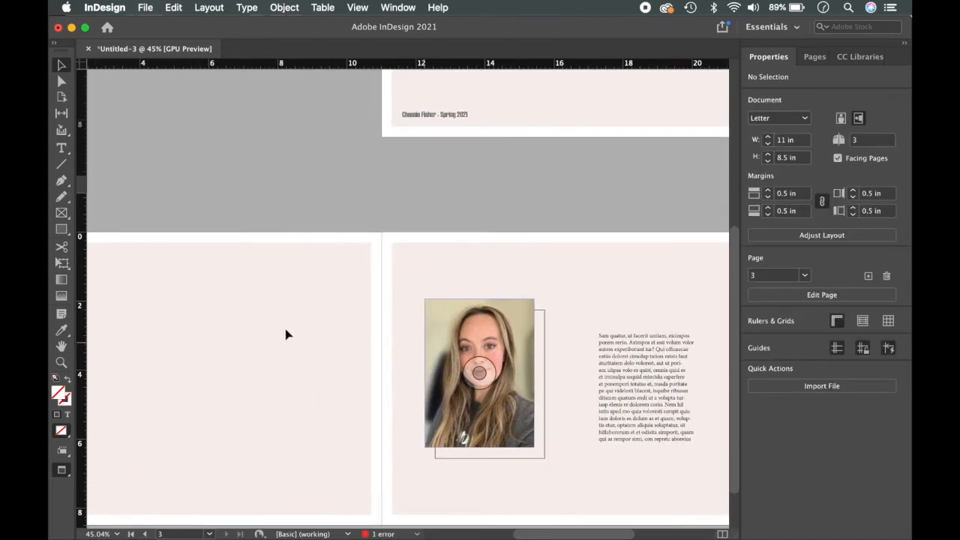
scroll(422, 402, down, 2)
scroll(422, 406, right, 3)
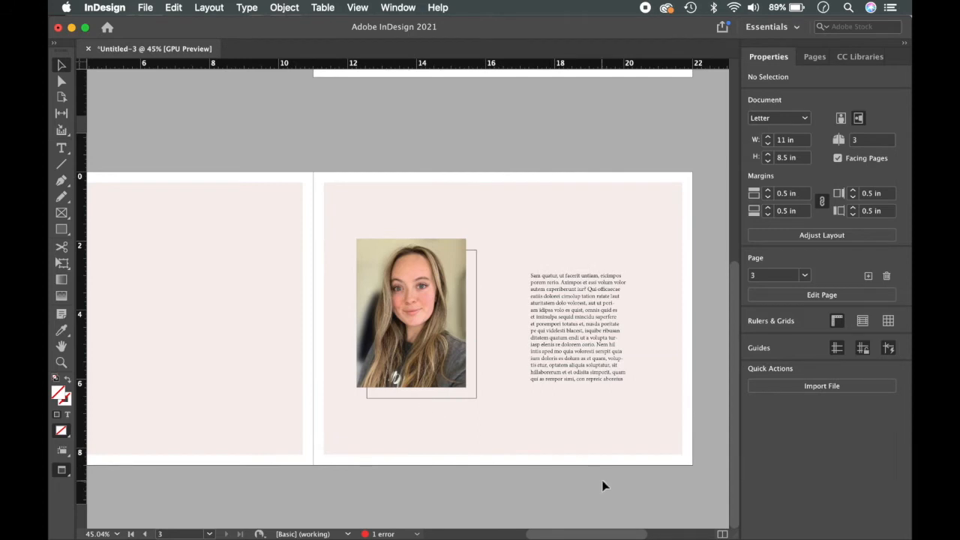
click(62, 148)
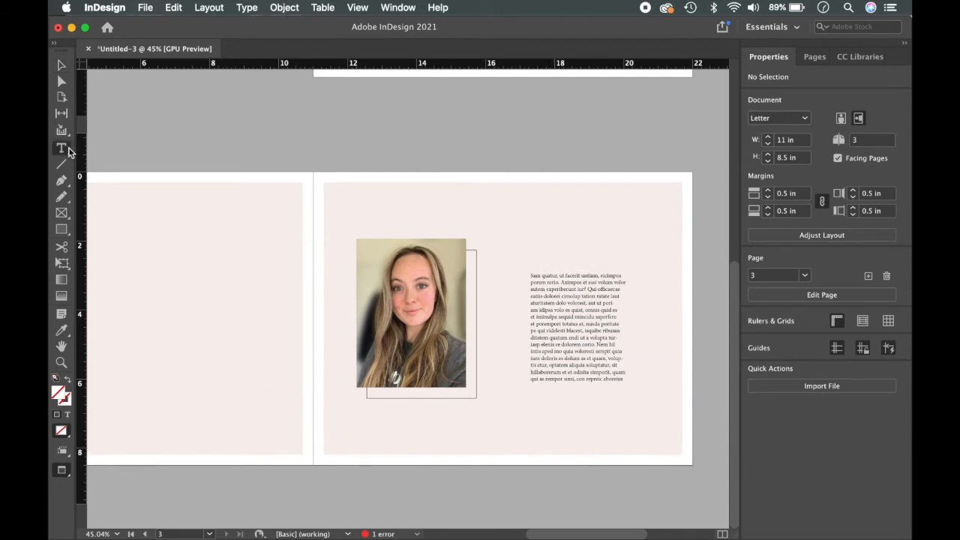
drag(660, 442, 677, 453)
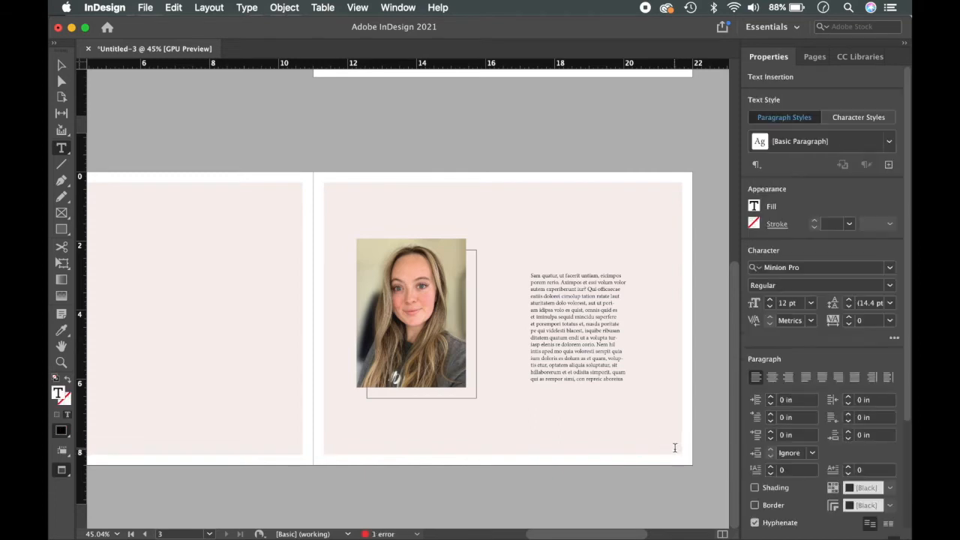
text(2)
double_click(660, 442)
click(890, 268)
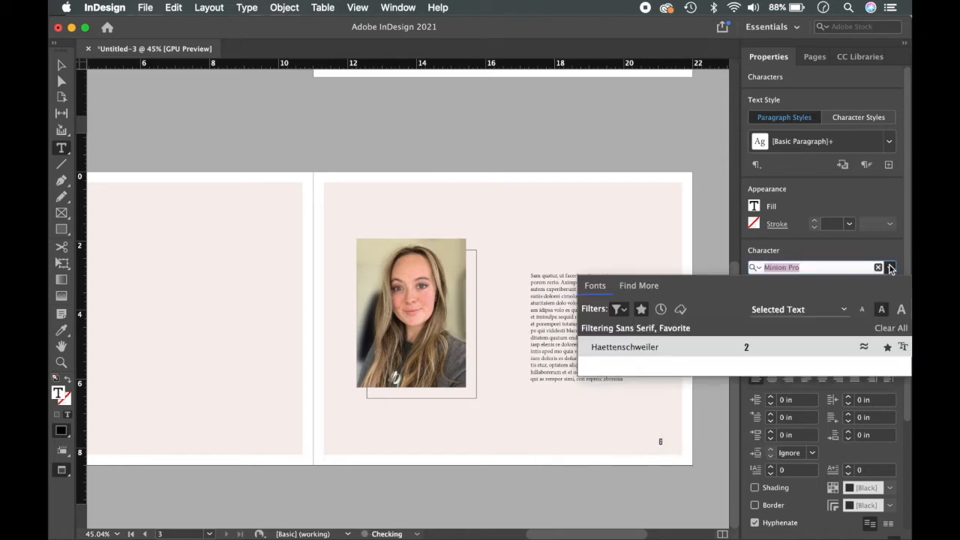
click(647, 347)
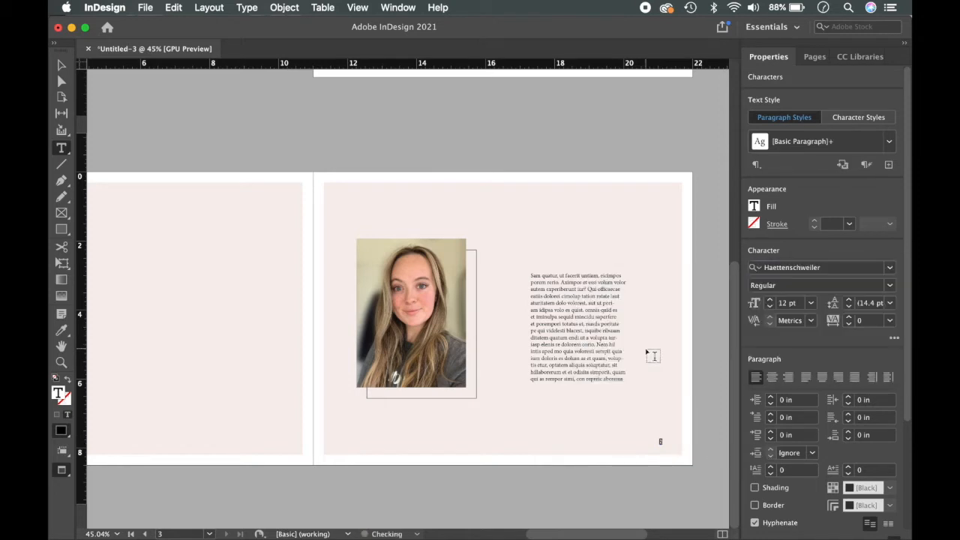
click(709, 392)
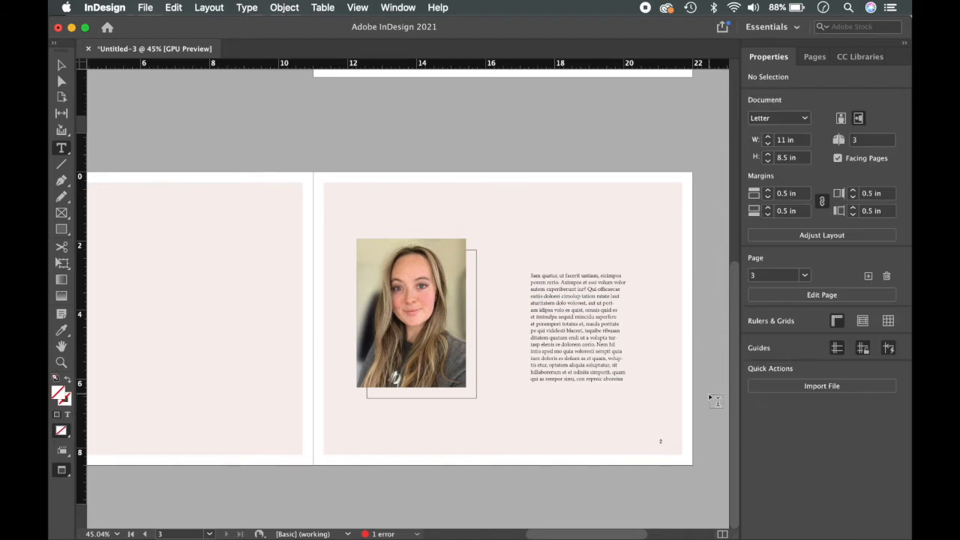
Step: Set the vertical justification of the page number's text frame to Center
key(v)
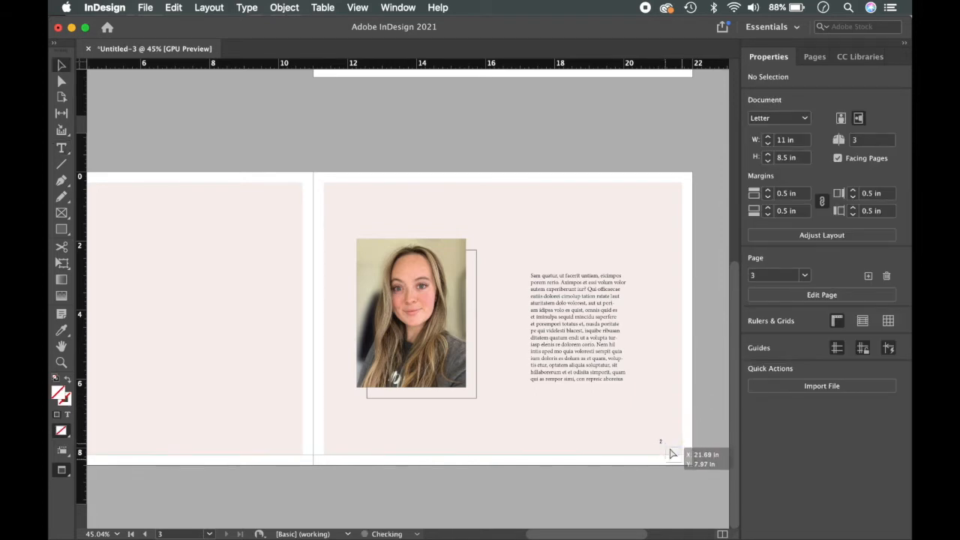
click(674, 450)
right_click(673, 450)
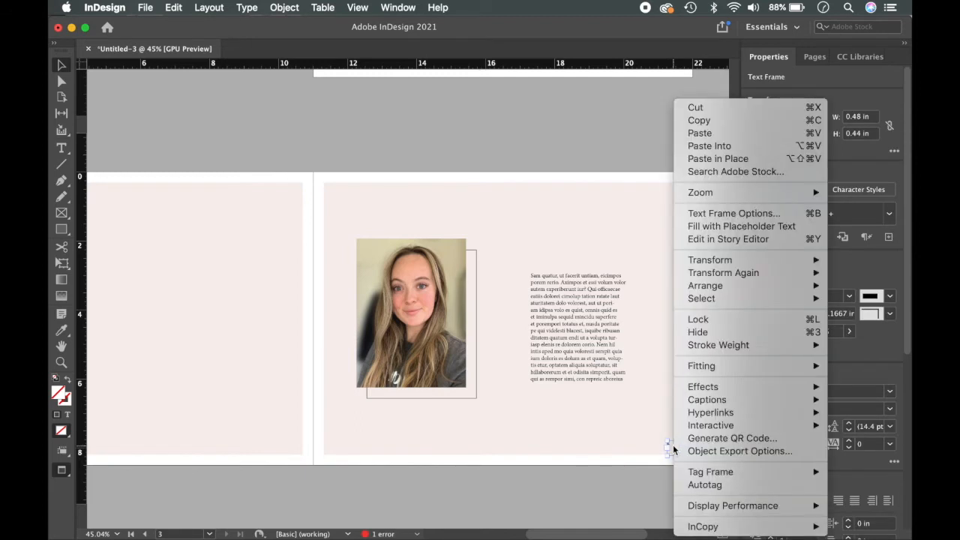
mouse_move(746, 347)
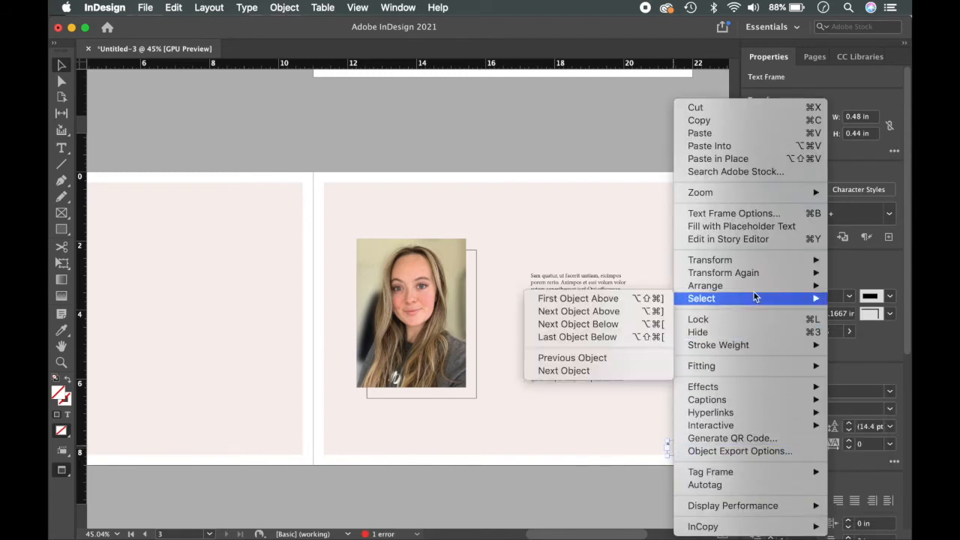
mouse_move(755, 292)
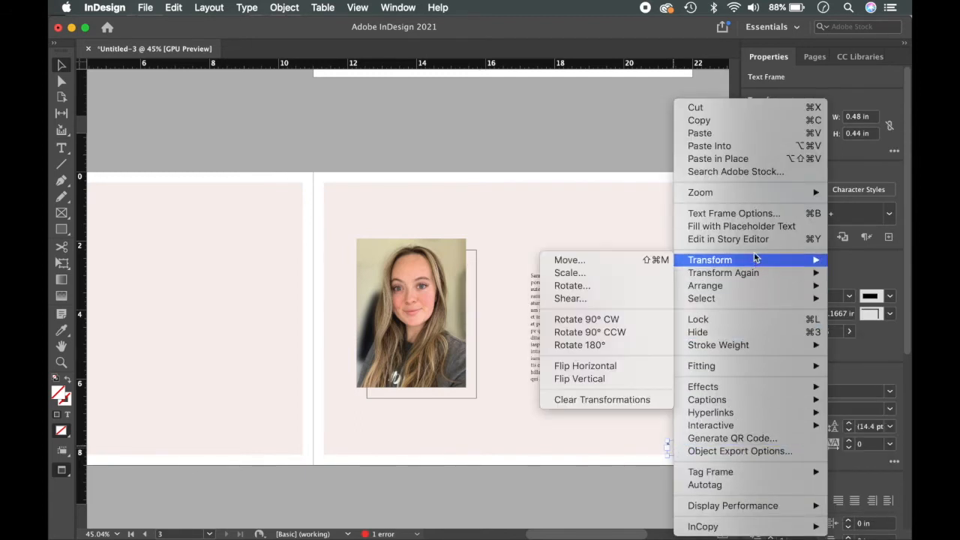
click(753, 215)
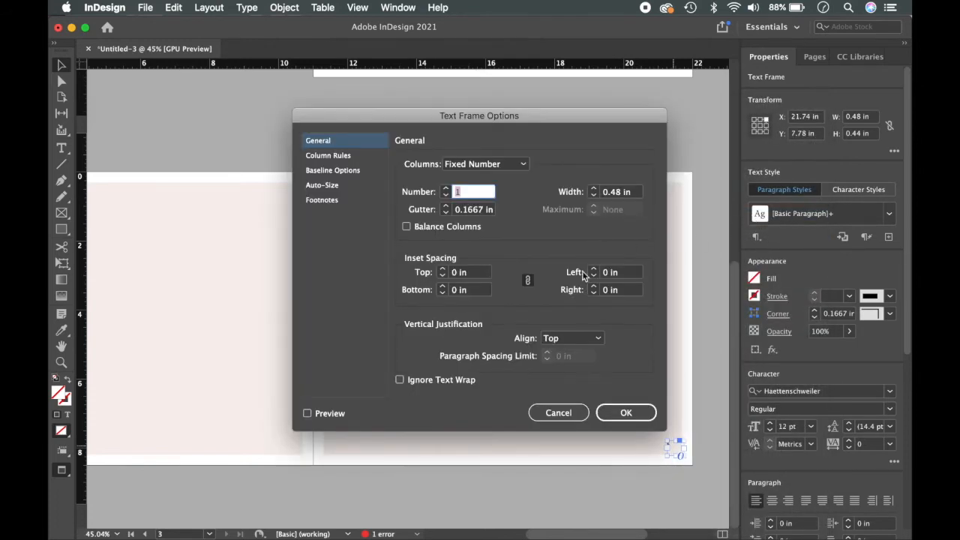
click(563, 339)
click(561, 367)
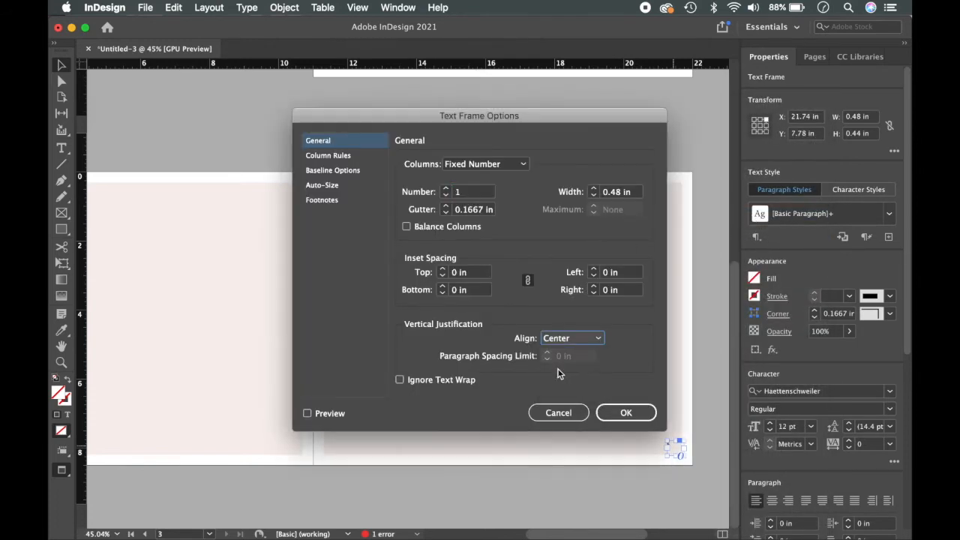
click(626, 413)
Step: Shrink the page number frame to about 0.30 × 0.33 in and check its text frame options
scroll(674, 445, up, 5)
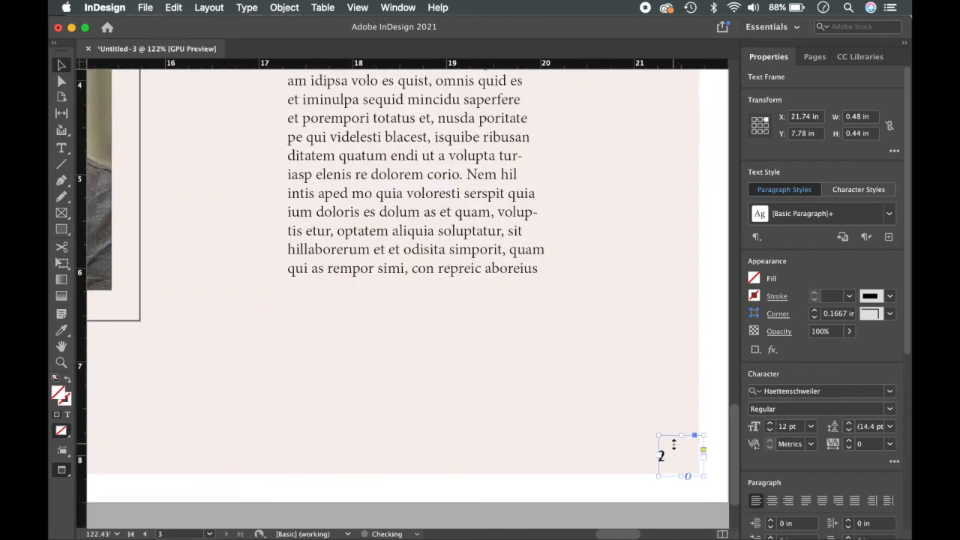
scroll(674, 446, up, 2)
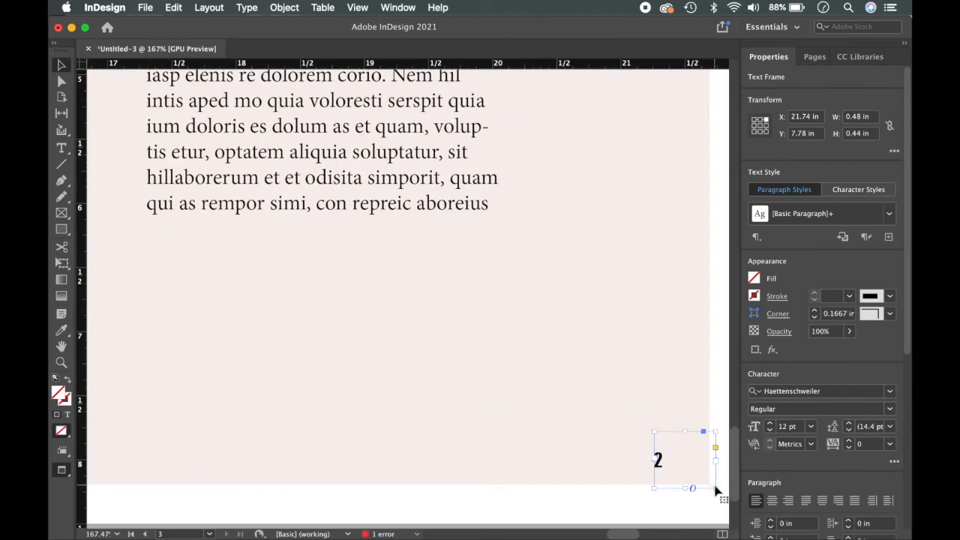
drag(716, 489, 693, 473)
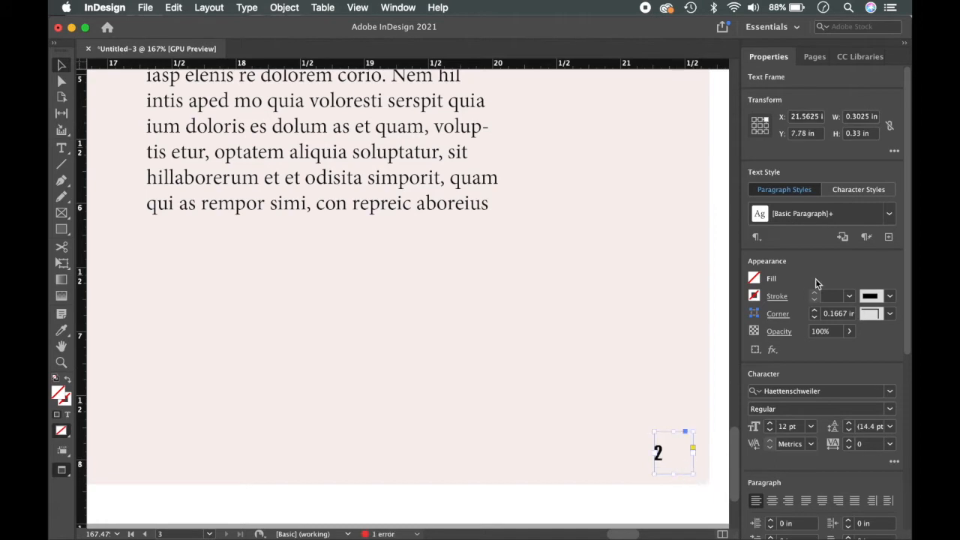
right_click(689, 452)
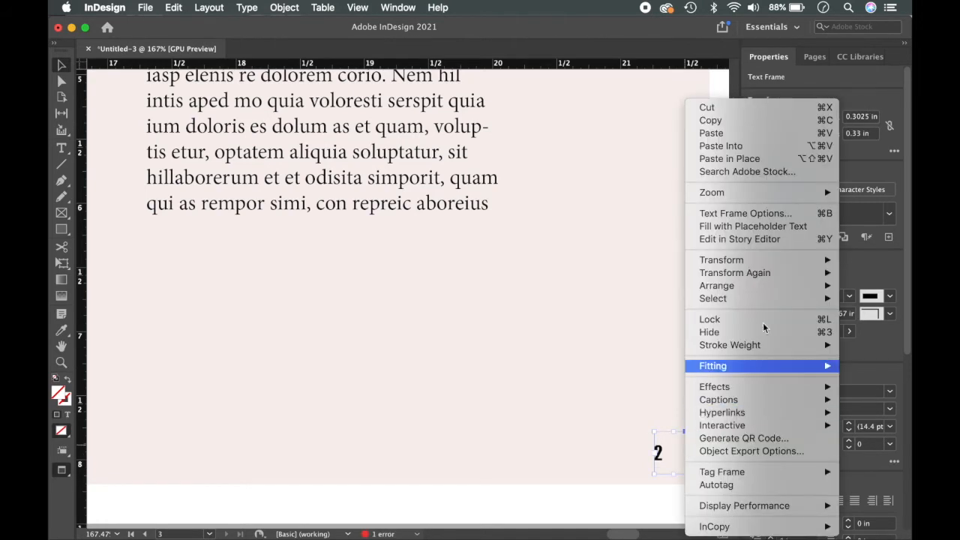
click(758, 218)
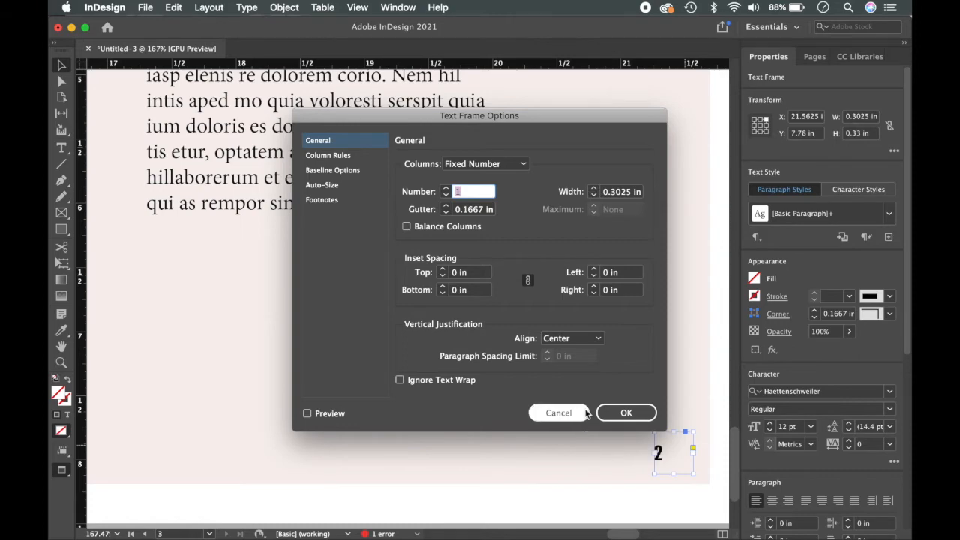
click(622, 412)
Step: Move the page number closer to the lower outer corner of page 3's tinted background and deselect it
drag(677, 458, 691, 470)
click(673, 398)
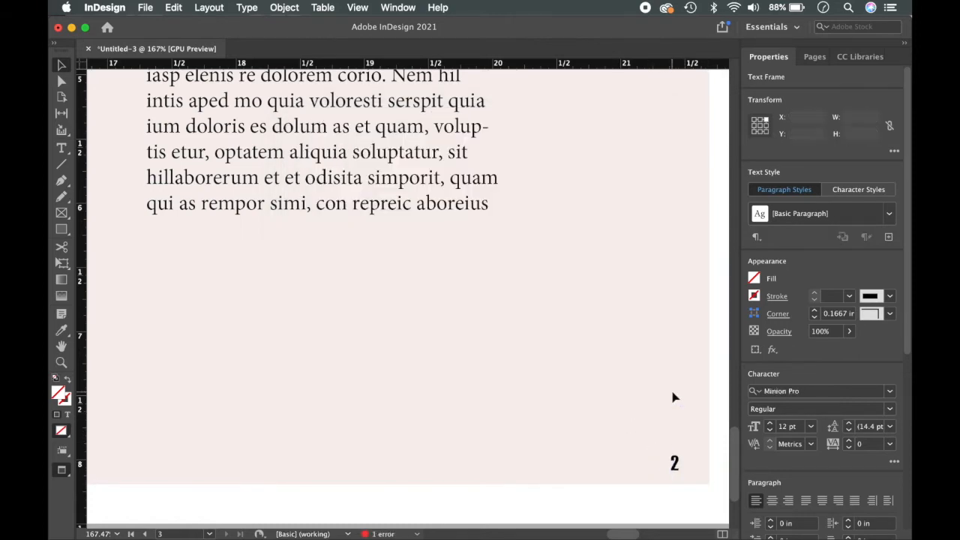
scroll(673, 398, down, 3)
drag(678, 431, 679, 424)
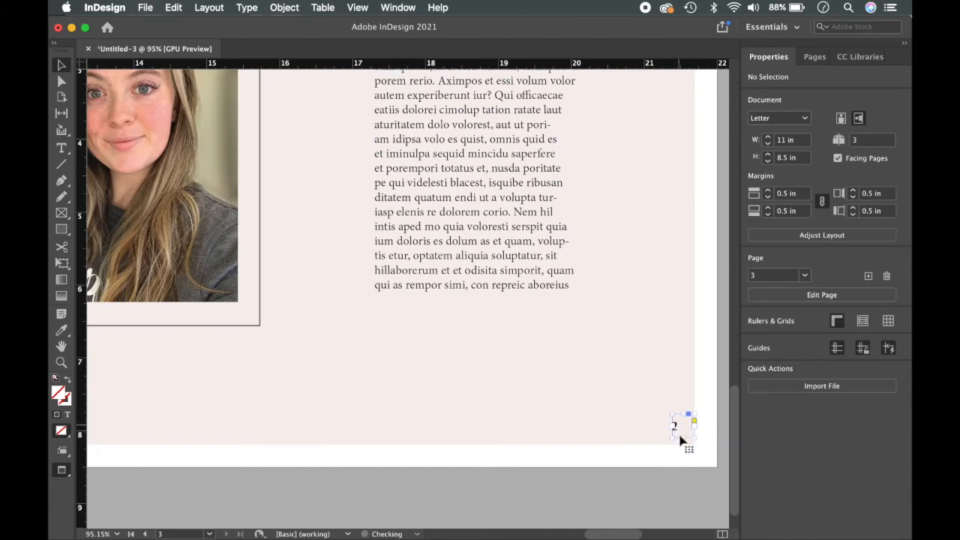
click(684, 478)
Step: Duplicate the page 2–3 spread to create pages 4–5
scroll(626, 460, down, 10)
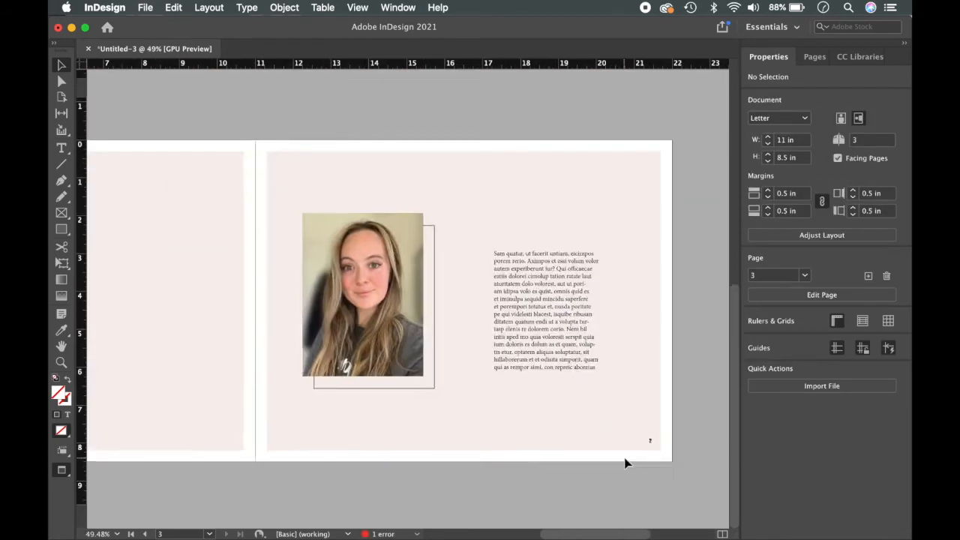
scroll(626, 463, left, 2)
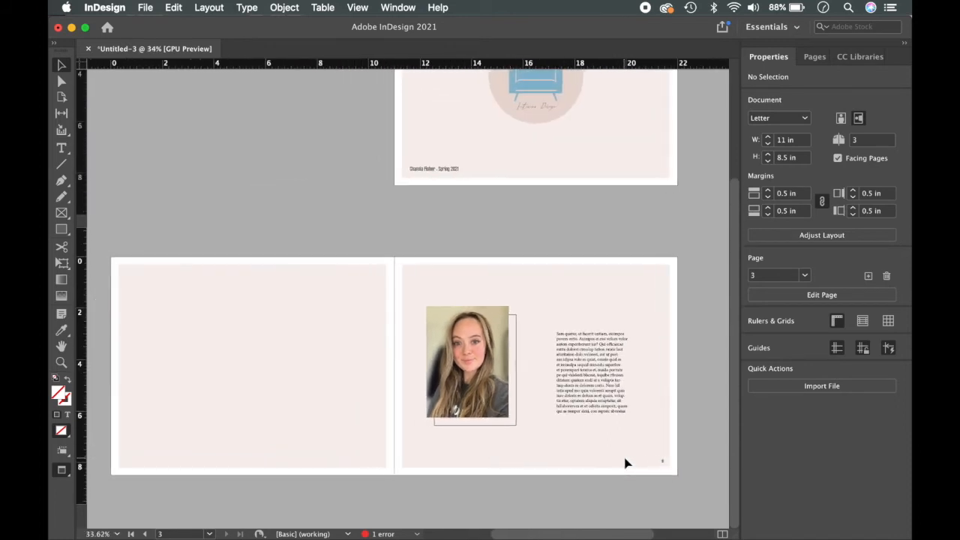
scroll(625, 463, left, 1)
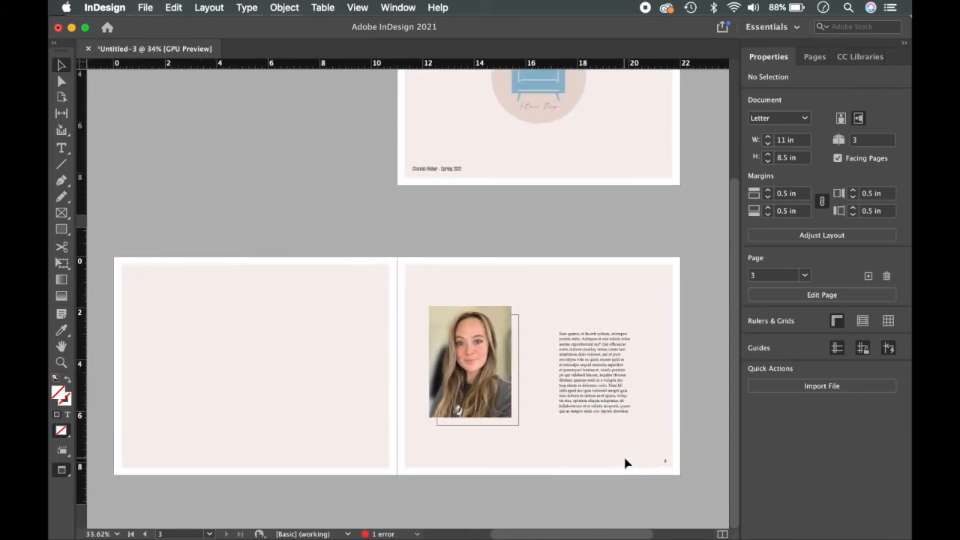
scroll(609, 503, down, 3)
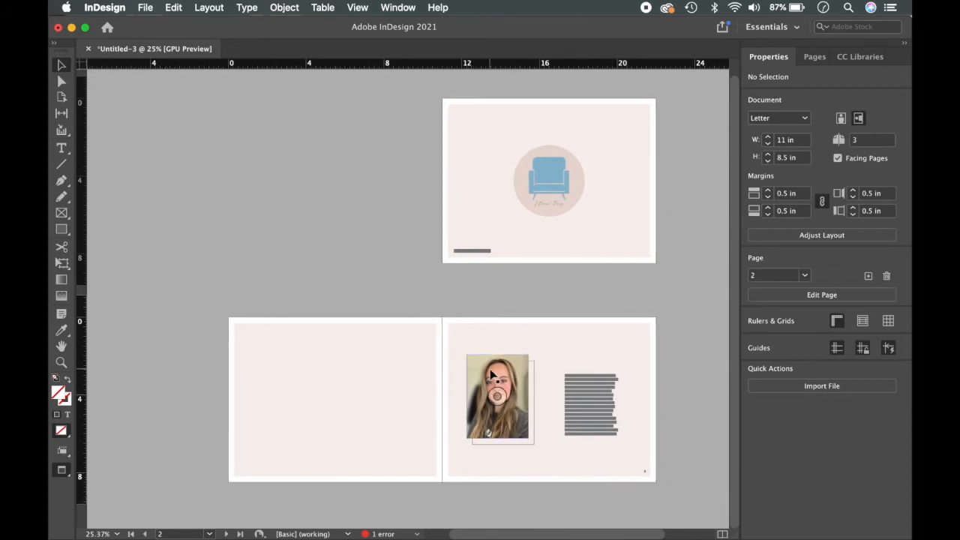
scroll(493, 386, up, 4)
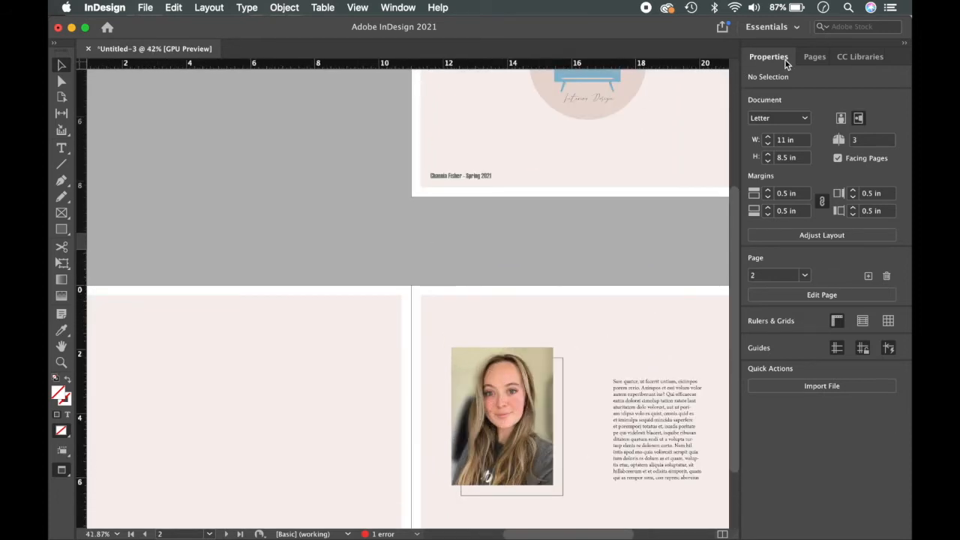
click(813, 57)
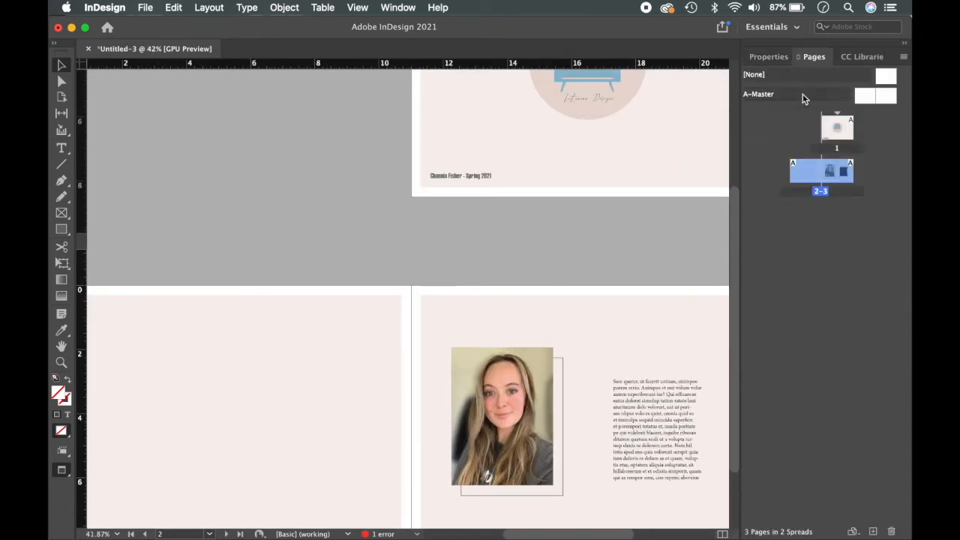
right_click(842, 174)
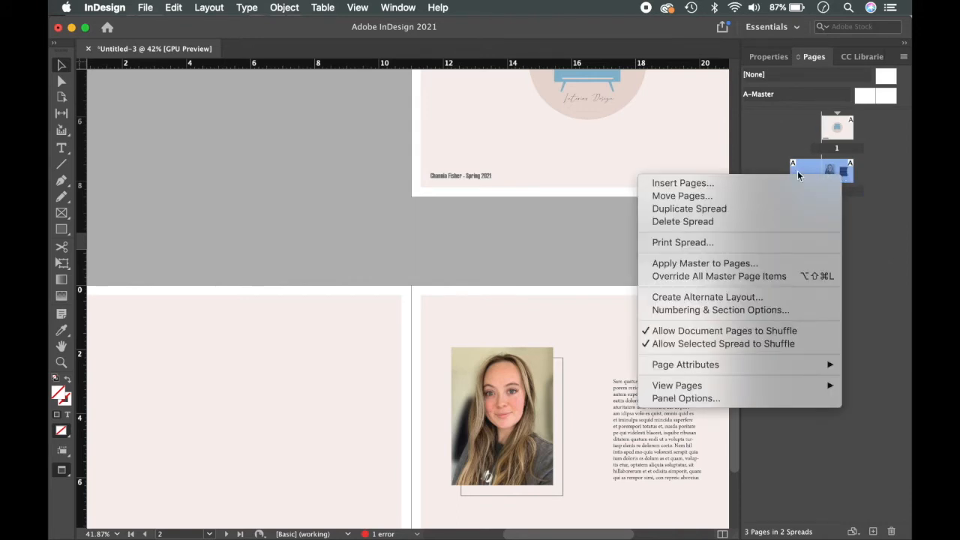
click(744, 211)
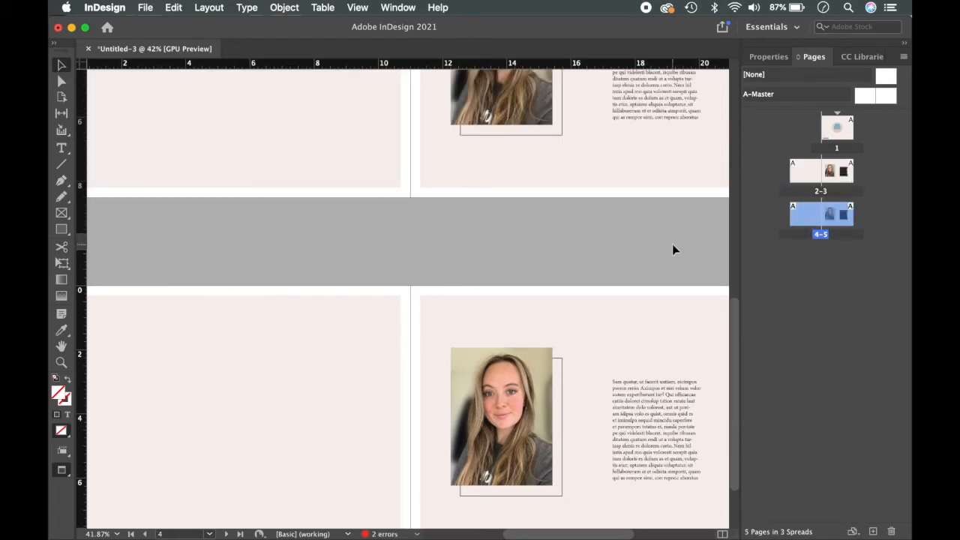
Step: Delete the placeholder text, the photo and its outline from page 5
scroll(672, 244, down, 3)
scroll(673, 244, right, 1)
click(632, 328)
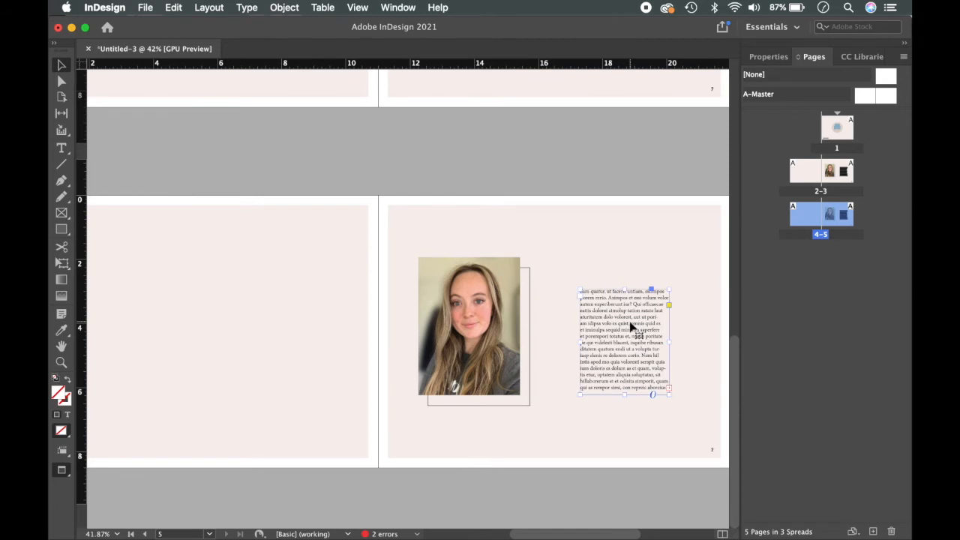
key(Delete)
click(508, 338)
key(Delete)
click(529, 346)
key(Delete)
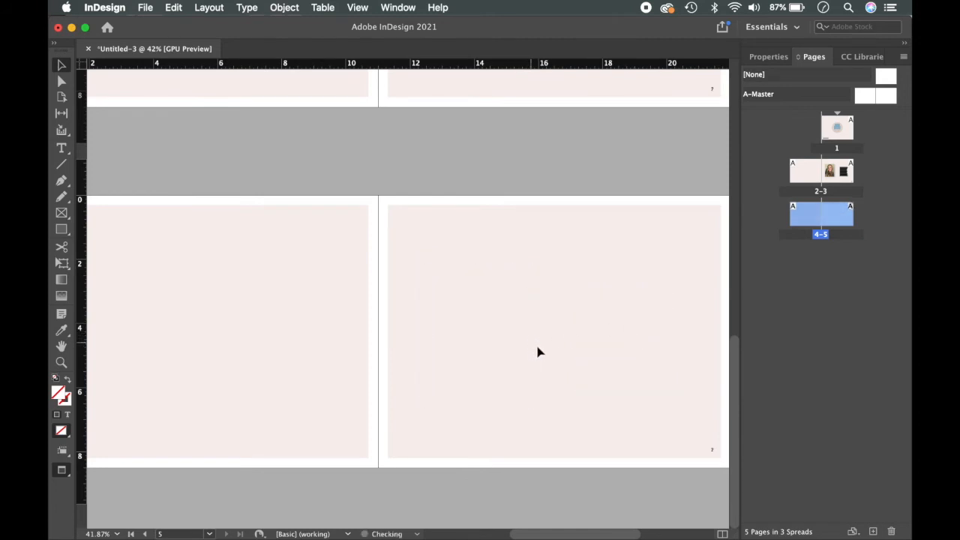
Step: Replace the copied page number in the lower outer corner of page 5 with a new number
scroll(666, 438, right, 1)
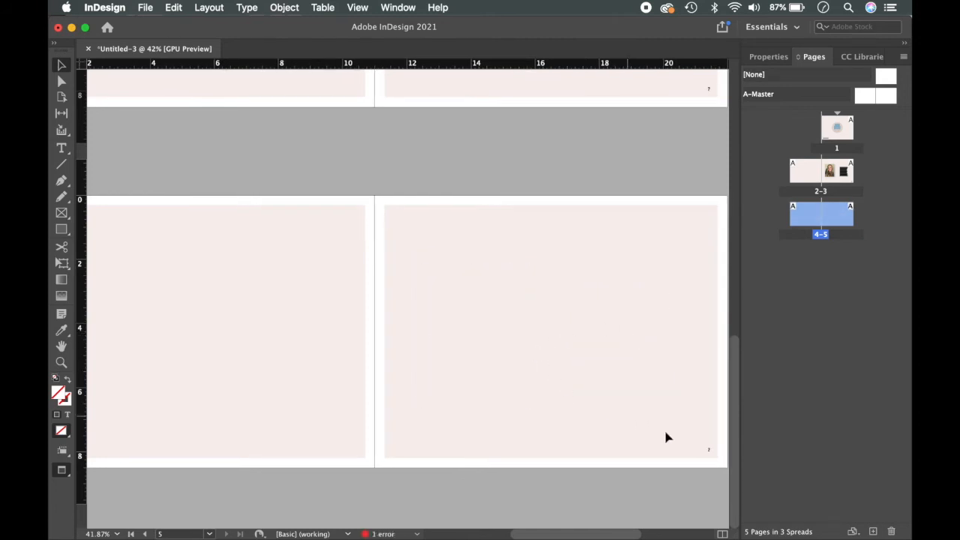
key(t)
click(712, 450)
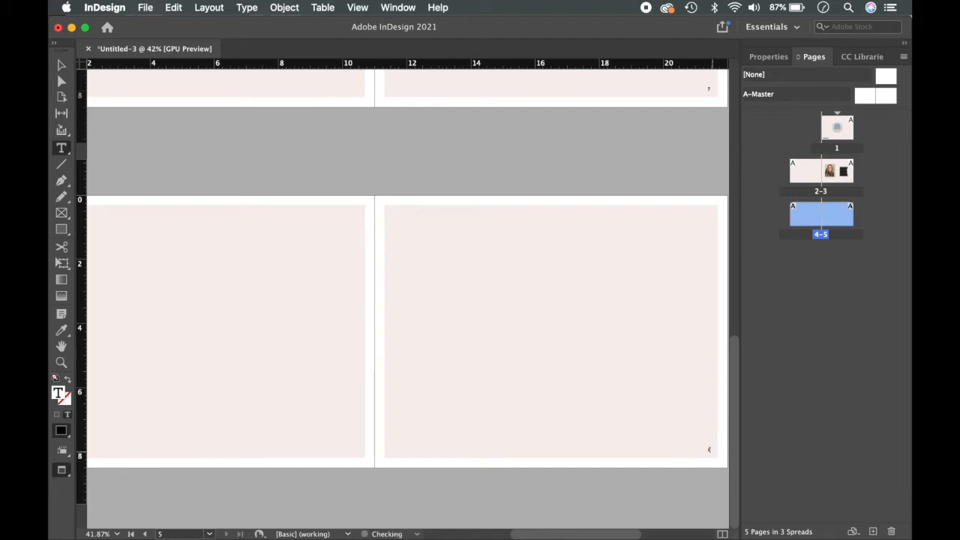
scroll(687, 498, down, 3)
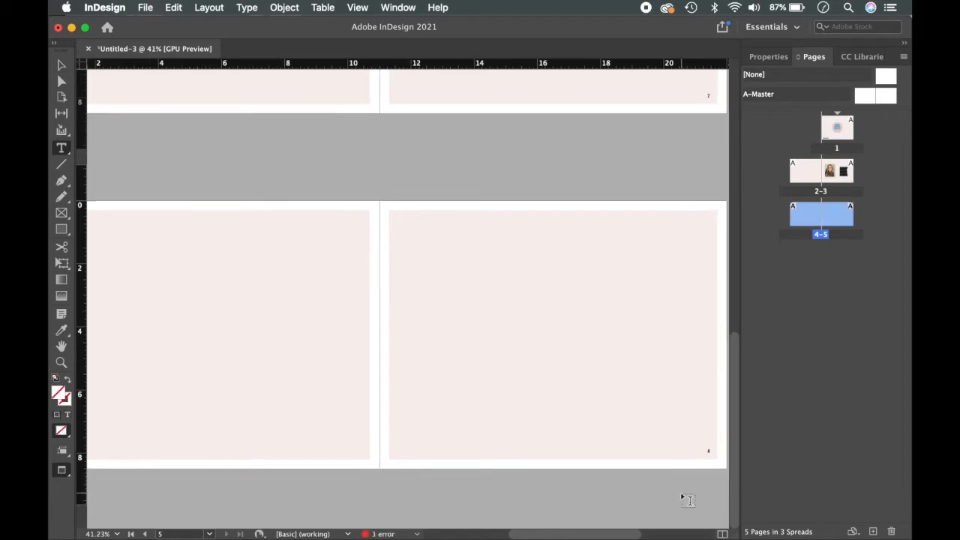
Step: Draw a rectangle about 4.25 × 0.81 in near the upper outer corner of page 4 and fill it with Paper
scroll(688, 499, left, 1)
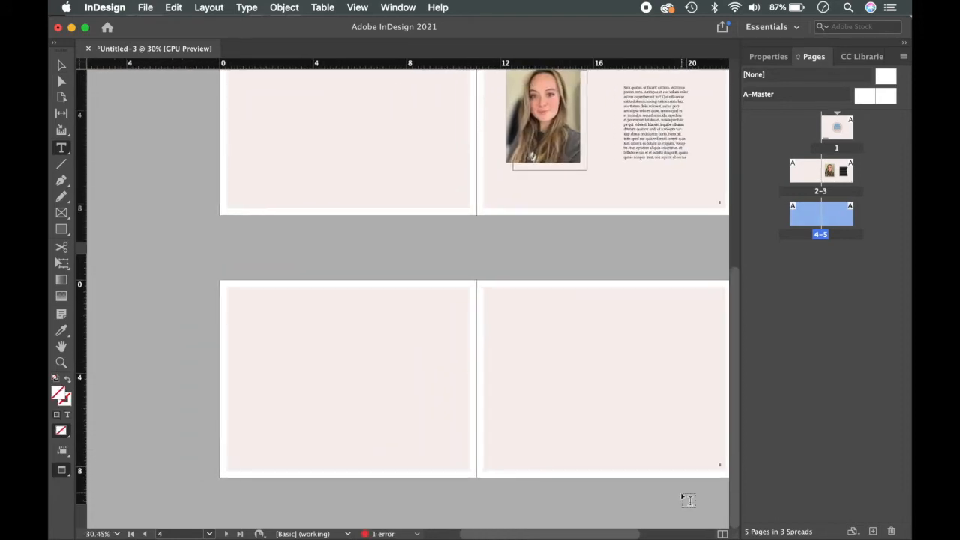
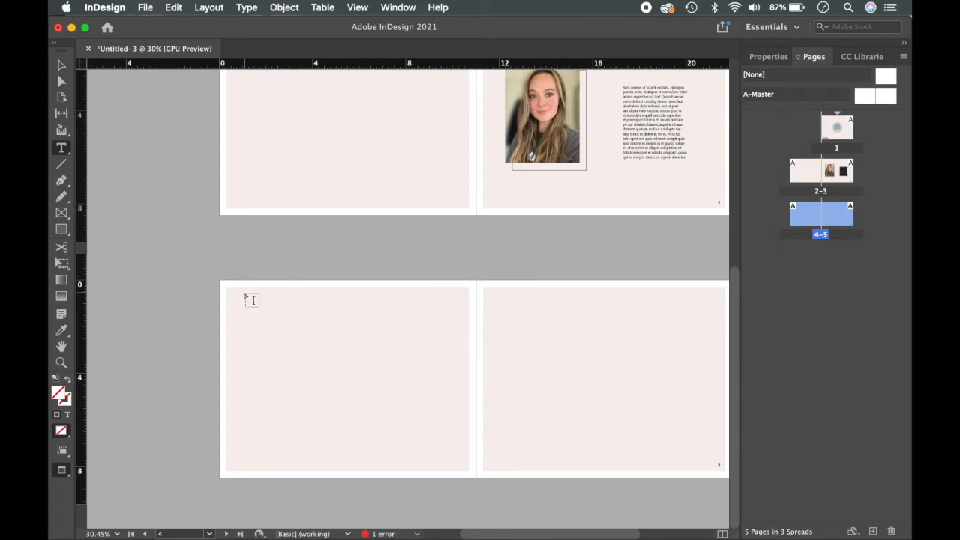
scroll(251, 300, right, 2)
scroll(252, 300, right, 1)
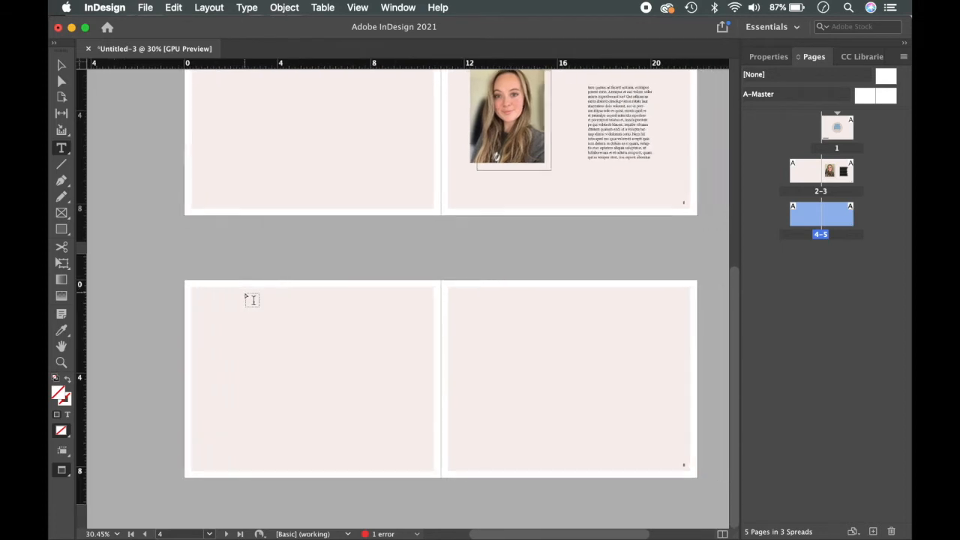
click(62, 230)
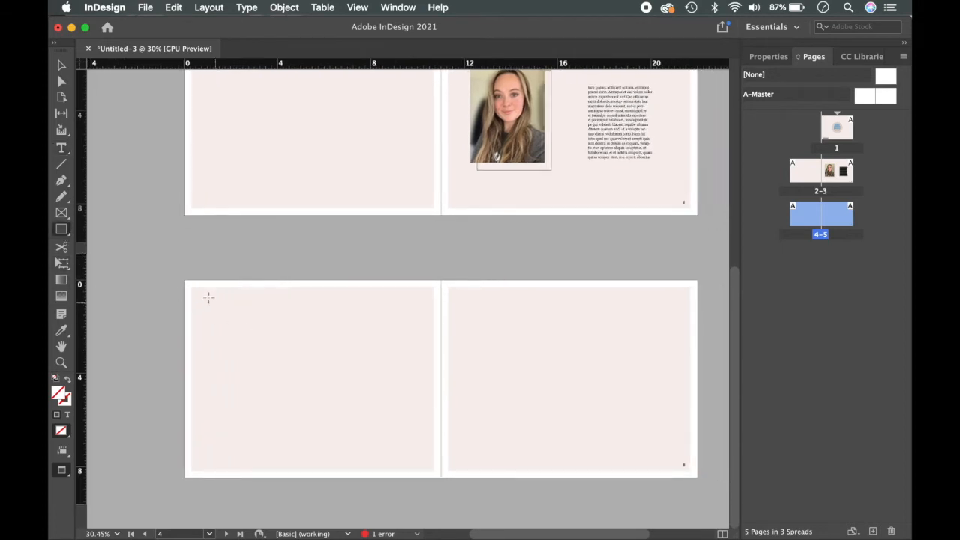
drag(200, 296, 298, 315)
click(768, 57)
click(755, 190)
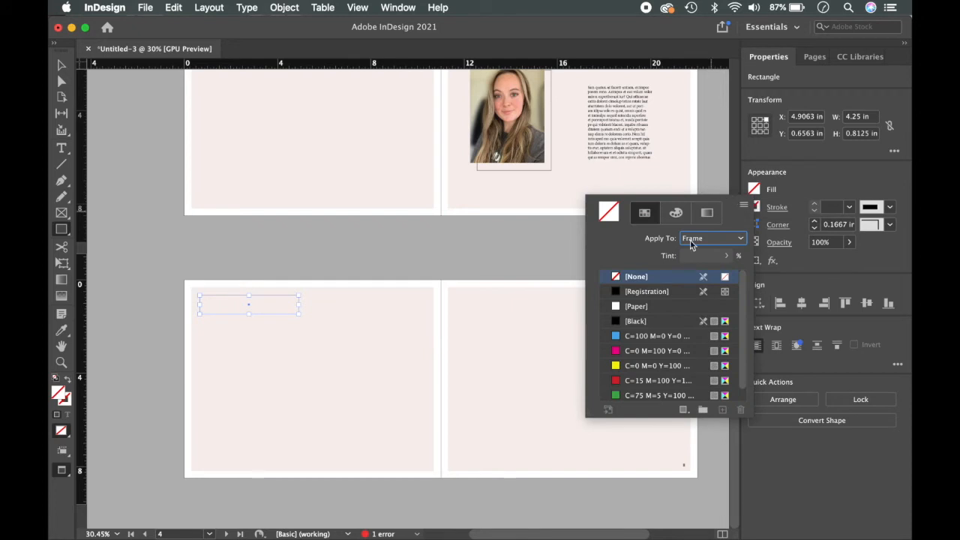
click(637, 306)
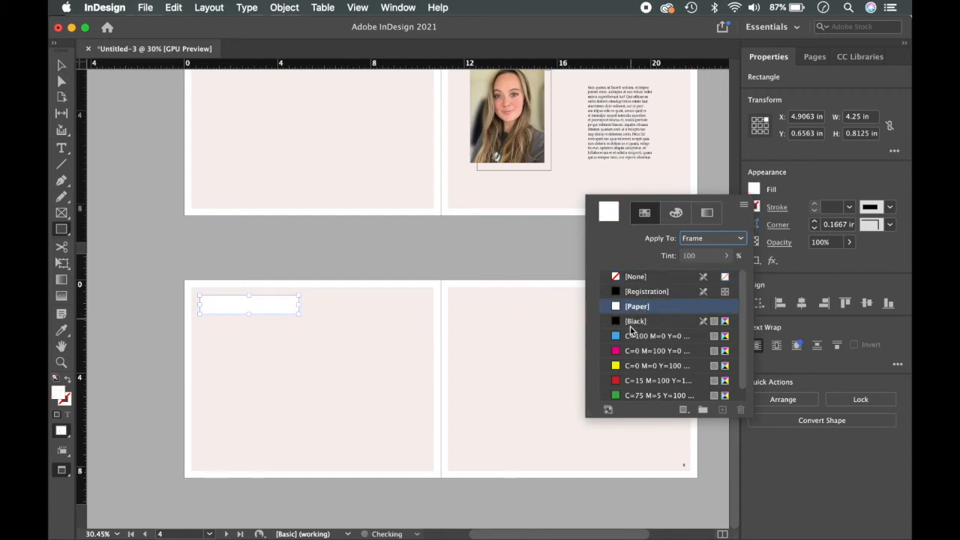
click(214, 336)
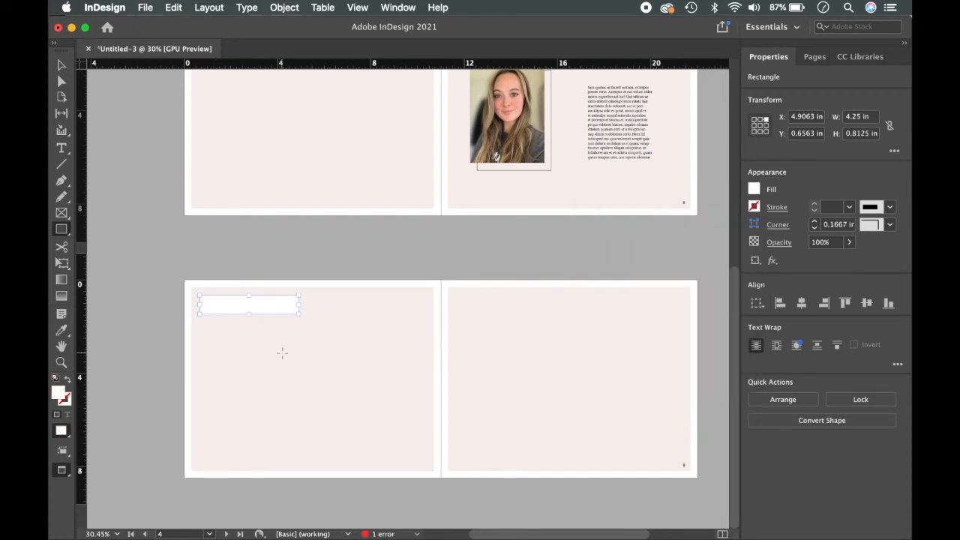
drag(208, 333, 294, 344)
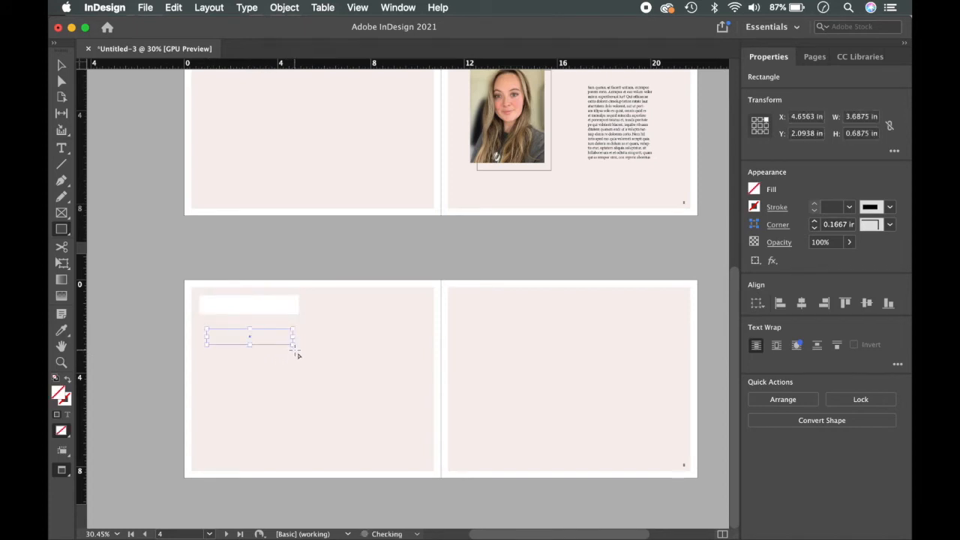
key(BackSpace)
Step: Duplicate the white rectangle and shrink the copy to about 4.08 × 0.70 in, keeping its upper outer corner on the original's
key(v)
click(257, 309)
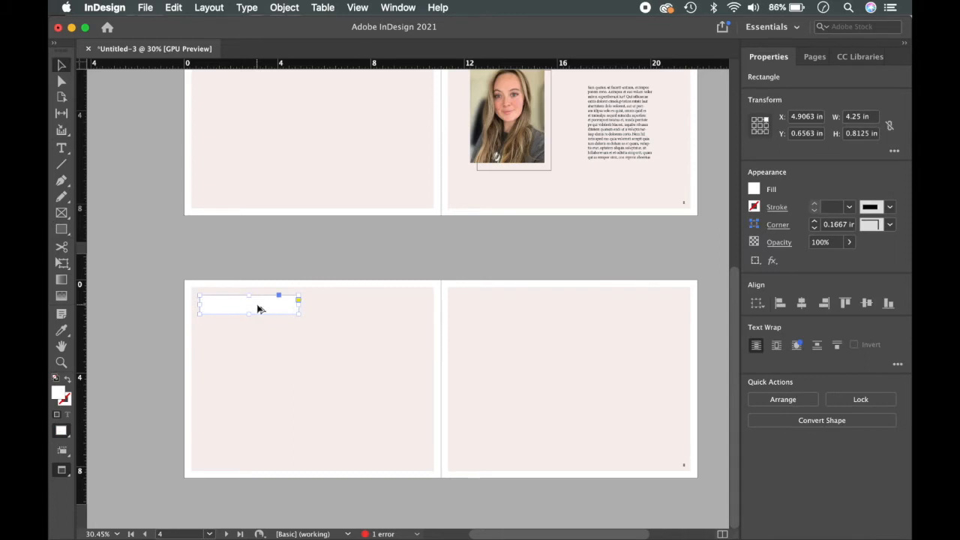
mouse_move(257, 308)
mouse_down()
mouse_move(275, 312)
mouse_move(253, 316)
mouse_up()
scroll(262, 320, up, 1)
scroll(262, 320, up, 5)
drag(329, 307, 322, 306)
drag(224, 326, 255, 309)
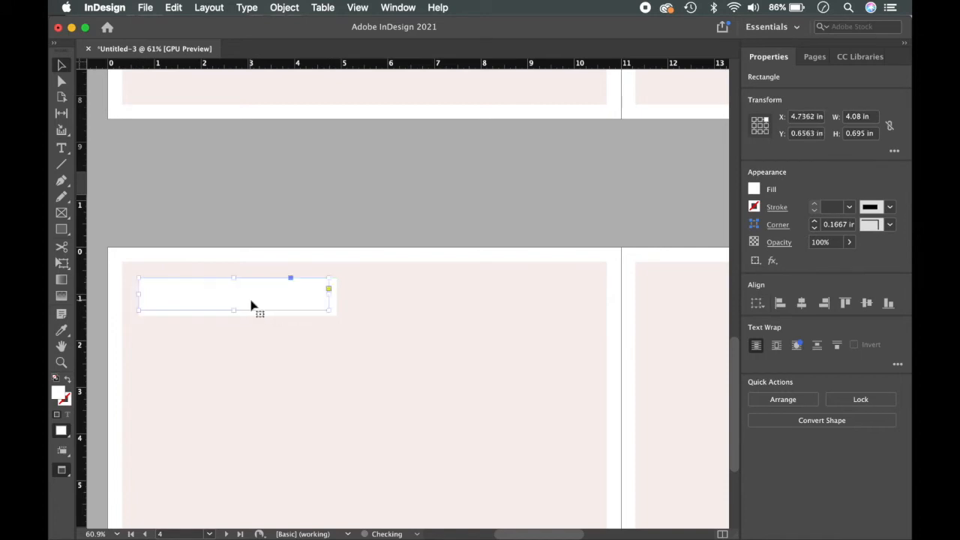
click(340, 346)
Step: Apply the tinted page background's fill and 40% opacity to the smaller rectangle with the Eyedropper
click(307, 308)
click(754, 190)
click(675, 213)
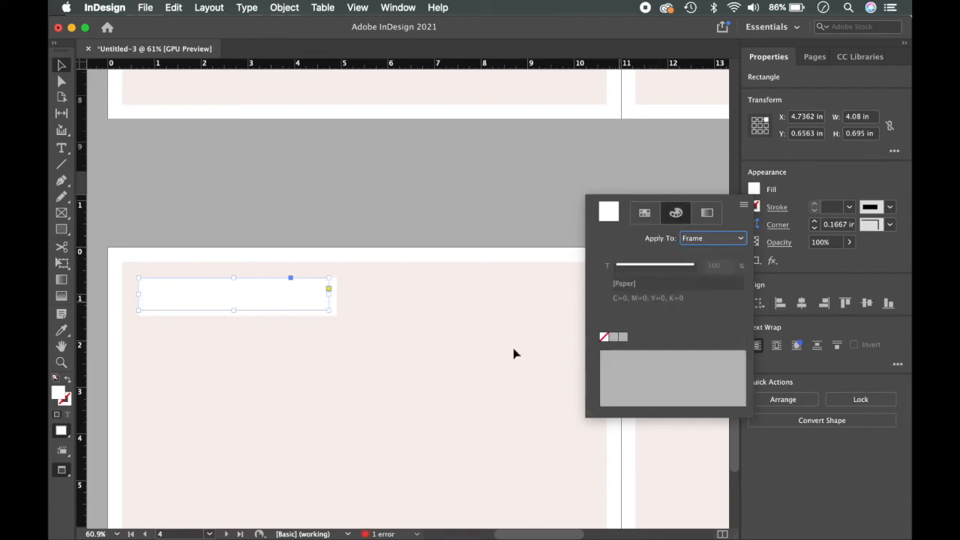
key(i)
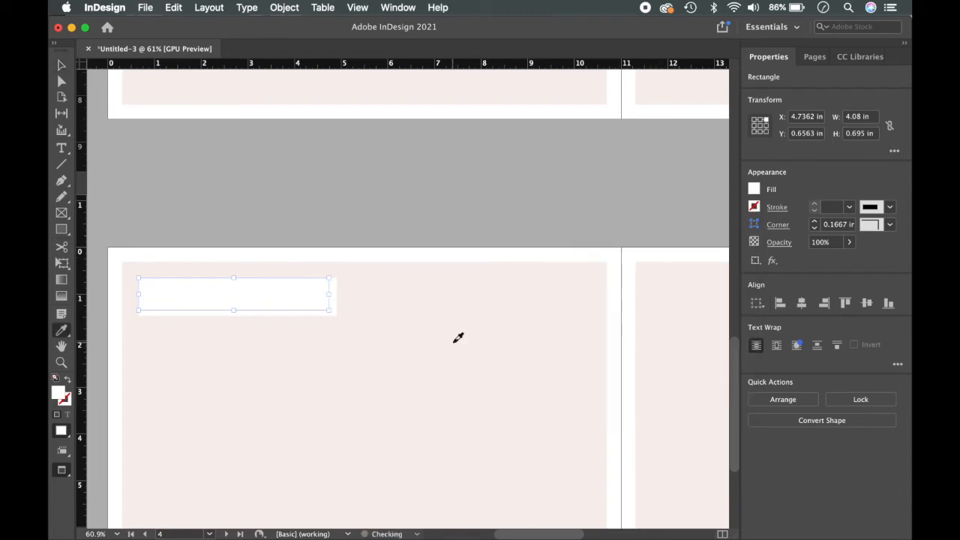
click(455, 337)
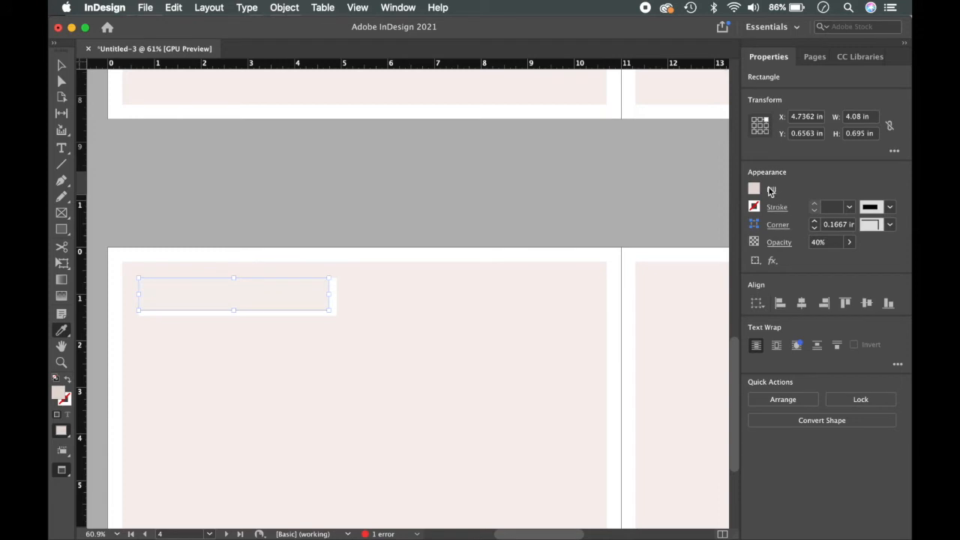
key(v)
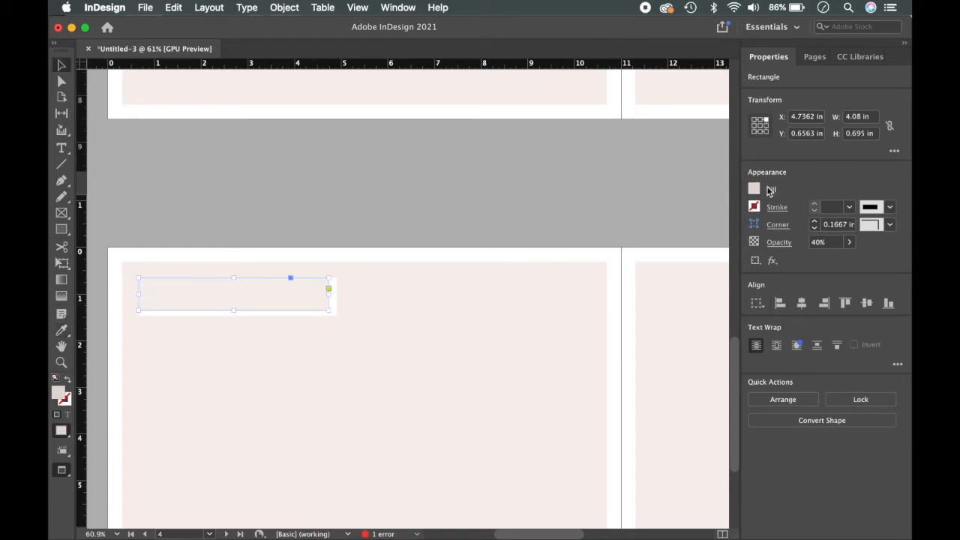
Step: Change the smaller rectangle's fill to the pale green #c4d8d2 by setting red to 196, and deselect it
click(754, 189)
click(676, 213)
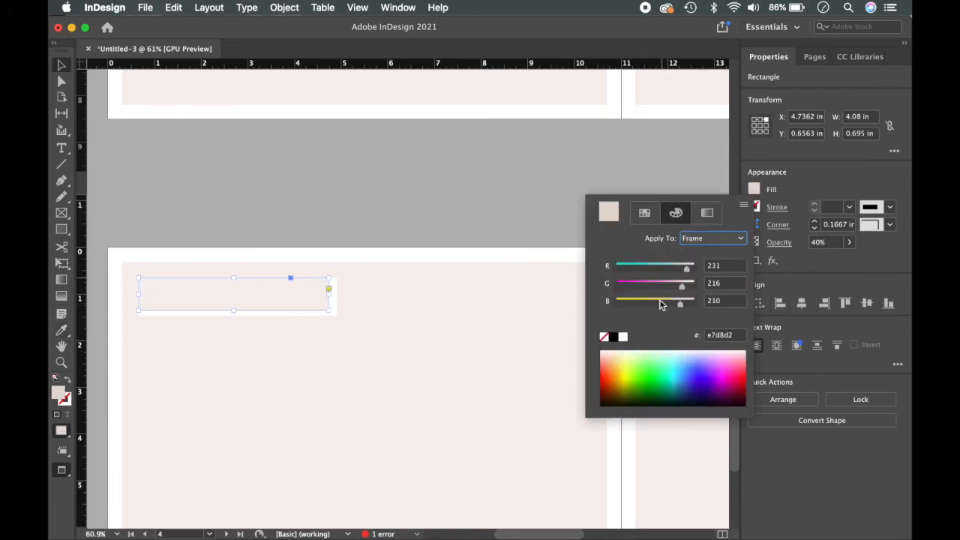
mouse_move(686, 275)
mouse_down()
mouse_move(621, 276)
mouse_move(676, 265)
mouse_up()
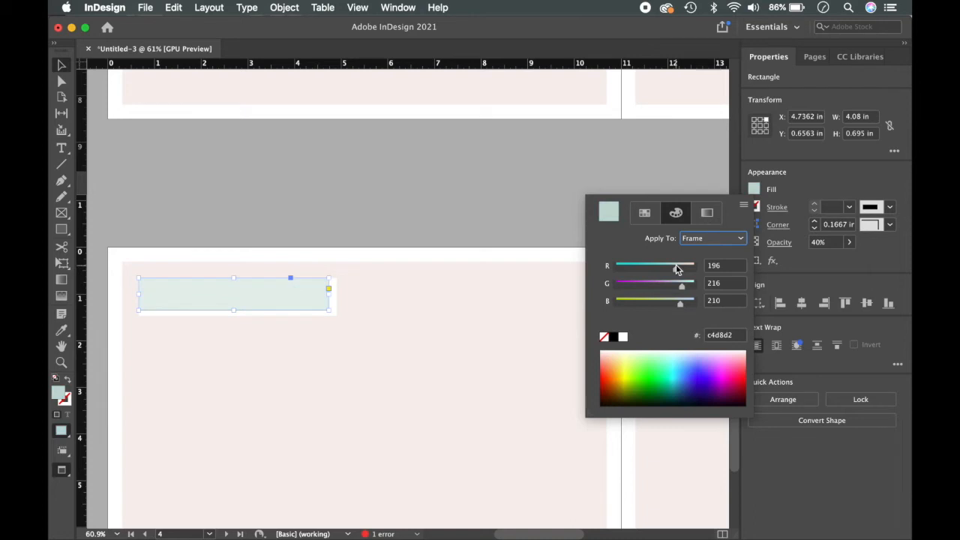
click(528, 237)
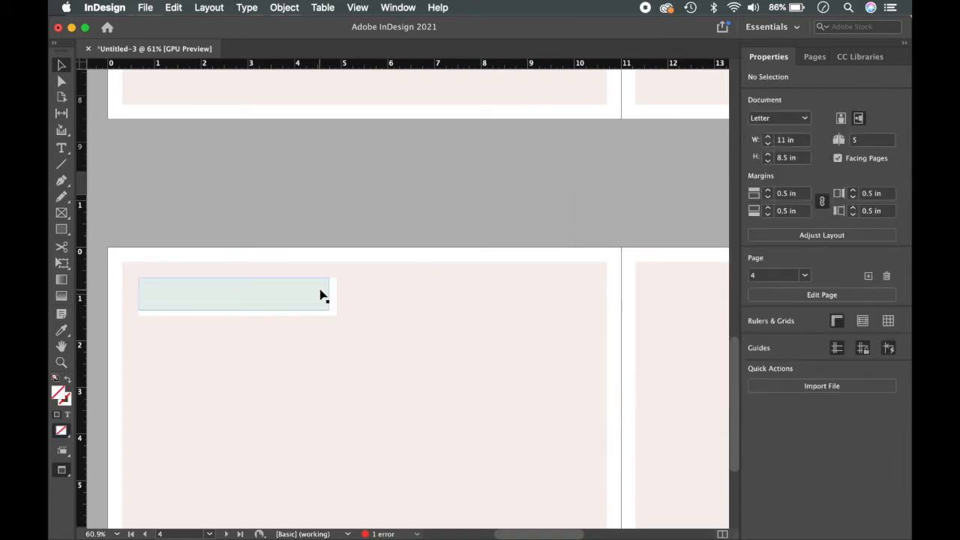
Step: Adjust the lower edge of the white rectangle behind the green one
scroll(292, 300, up, 3)
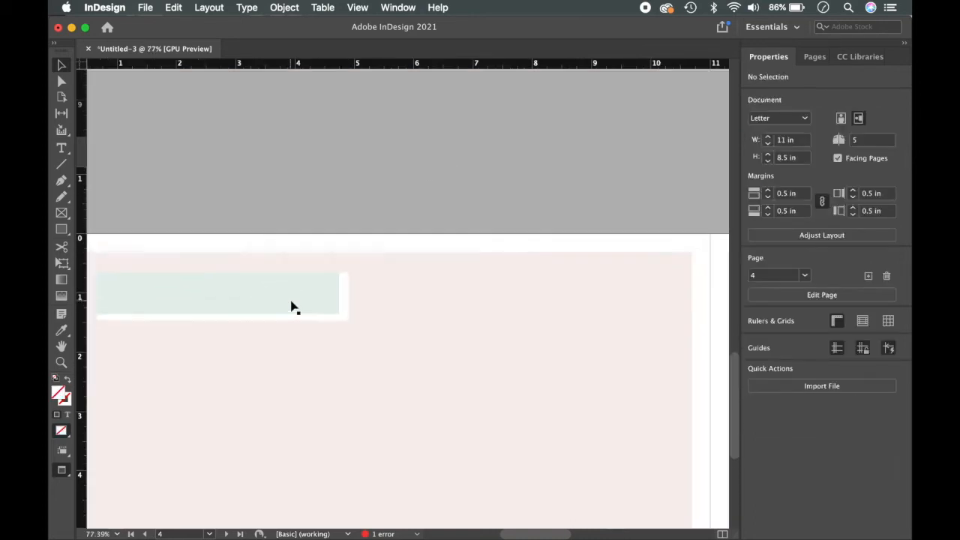
click(285, 300)
click(385, 185)
scroll(385, 186, down, 2)
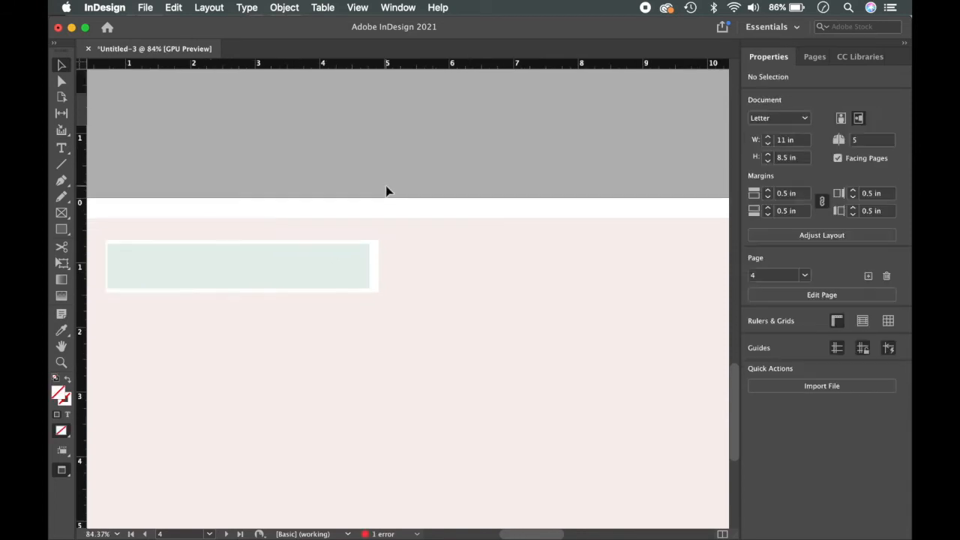
click(181, 275)
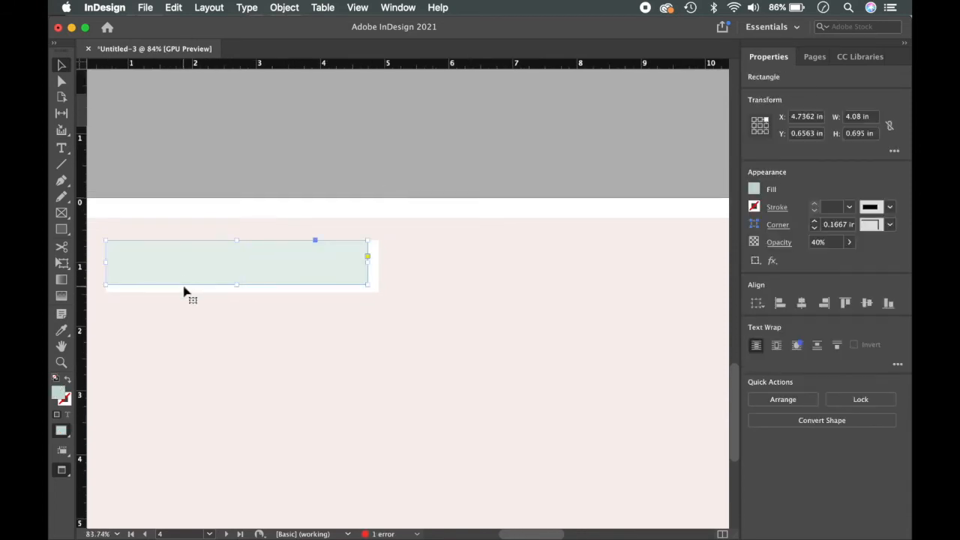
scroll(183, 291, up, 3)
scroll(183, 290, up, 3)
scroll(281, 210, left, 2)
click(283, 370)
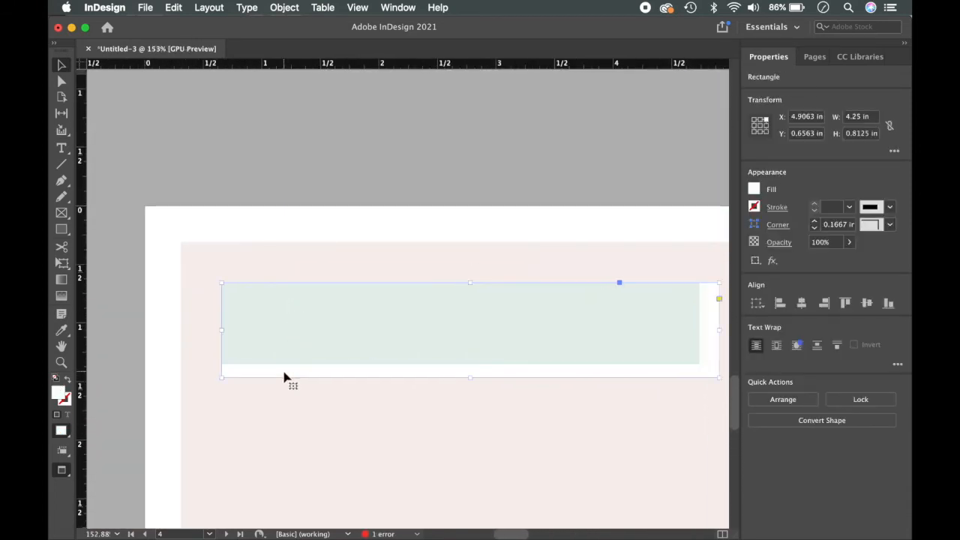
drag(469, 377, 470, 382)
drag(495, 350, 490, 341)
Step: Narrow the white rectangle slightly so its visible strip beside the green one better matches the strip below
click(472, 187)
scroll(472, 187, down, 3)
scroll(472, 187, right, 3)
scroll(472, 187, down, 1)
scroll(469, 184, up, 1)
scroll(469, 190, down, 2)
scroll(455, 245, up, 2)
click(448, 242)
drag(331, 236, 331, 233)
drag(465, 209, 415, 198)
click(458, 133)
click(472, 137)
click(460, 205)
click(673, 232)
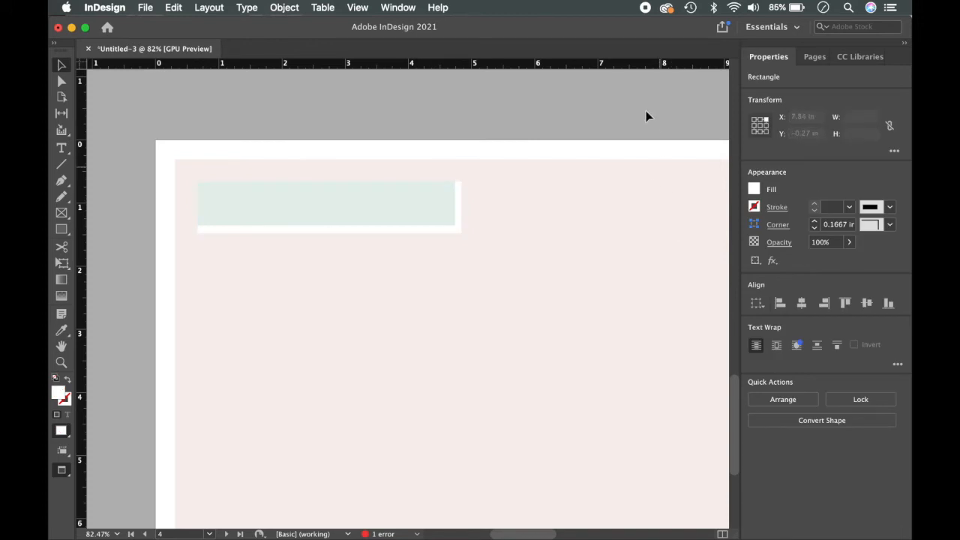
Step: Create a text frame over the green rectangle on page 4 and enter the title "The Williams House"
scroll(606, 199, down, 4)
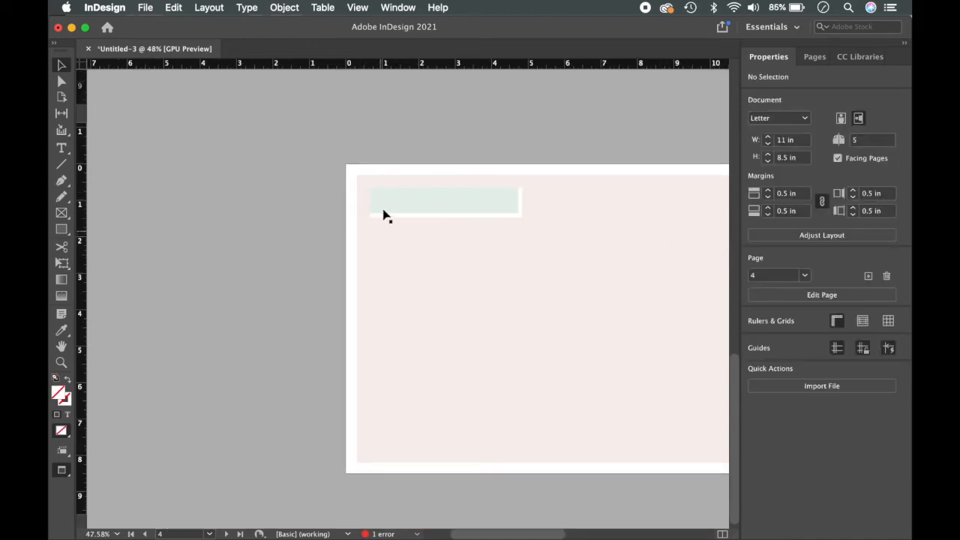
click(61, 148)
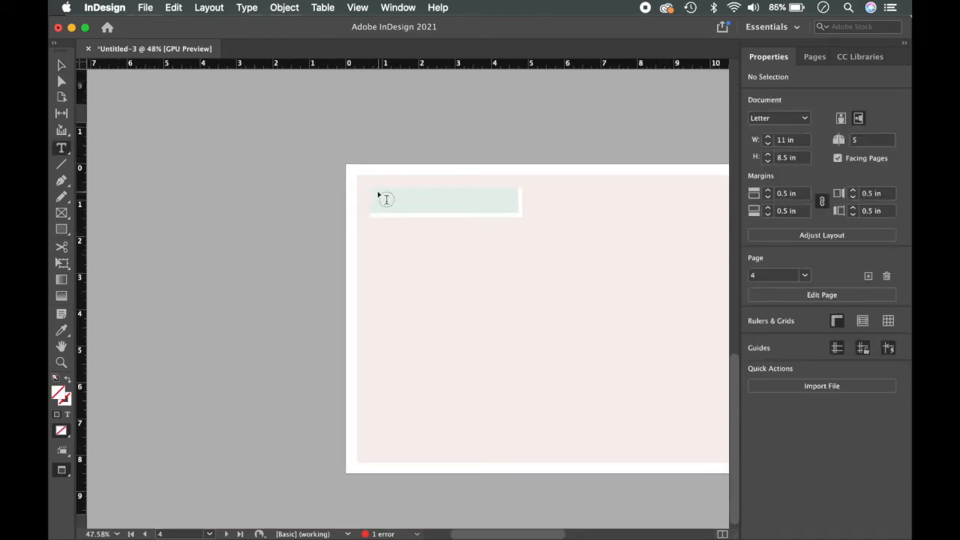
drag(370, 192, 517, 211)
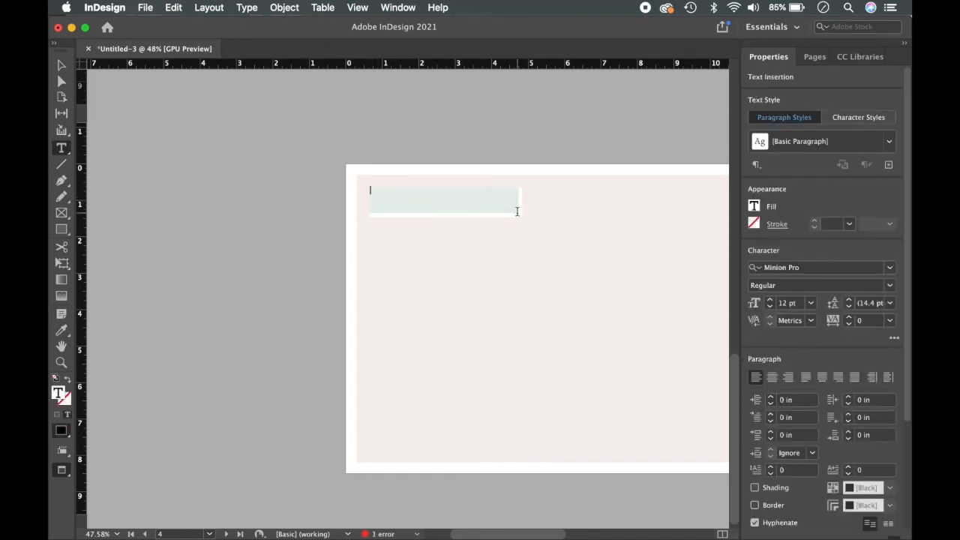
text(T)
text(he Willi)
key(BackSpace)
key(BackSpace)
click(504, 118)
key(v)
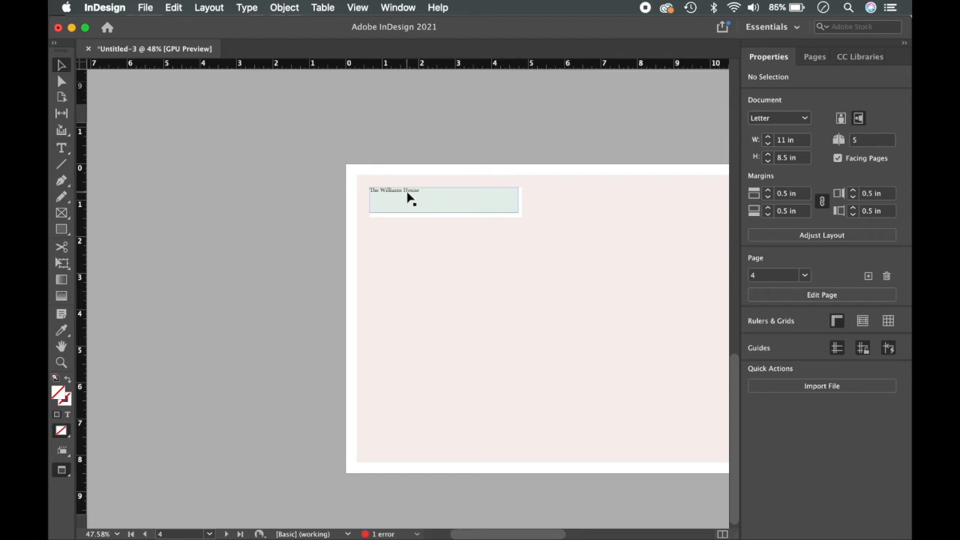
Step: Select the whole title text on page 4 and open its font choices
click(409, 198)
double_click(407, 191)
drag(431, 189, 370, 190)
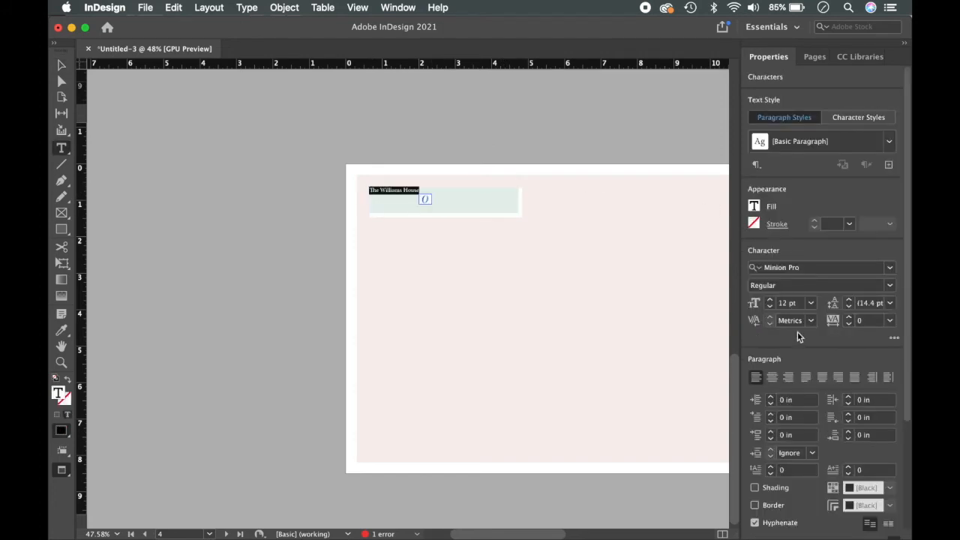
click(890, 269)
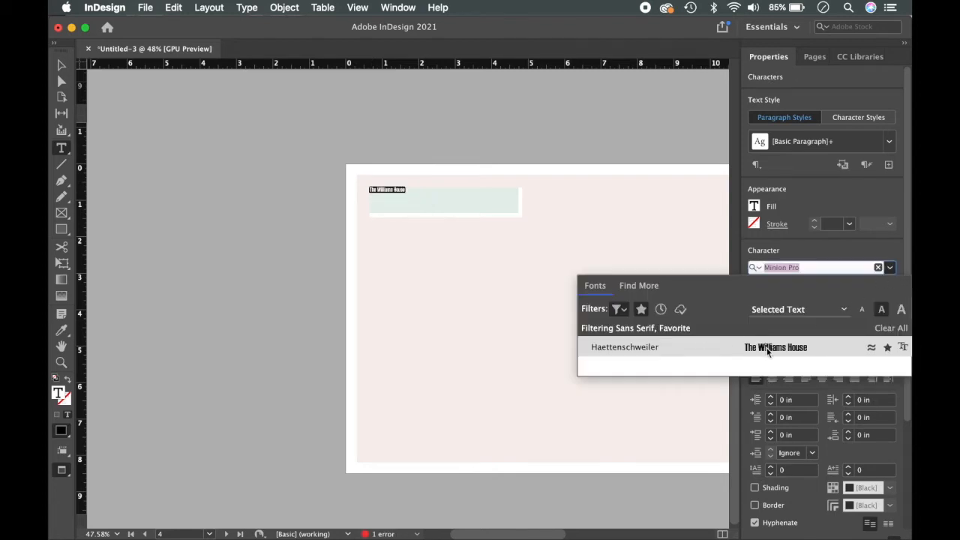
Step: Set the selected title text to the Haettenschweiler font at 47 pt
click(766, 348)
click(771, 300)
drag(771, 300, 771, 300)
click(616, 141)
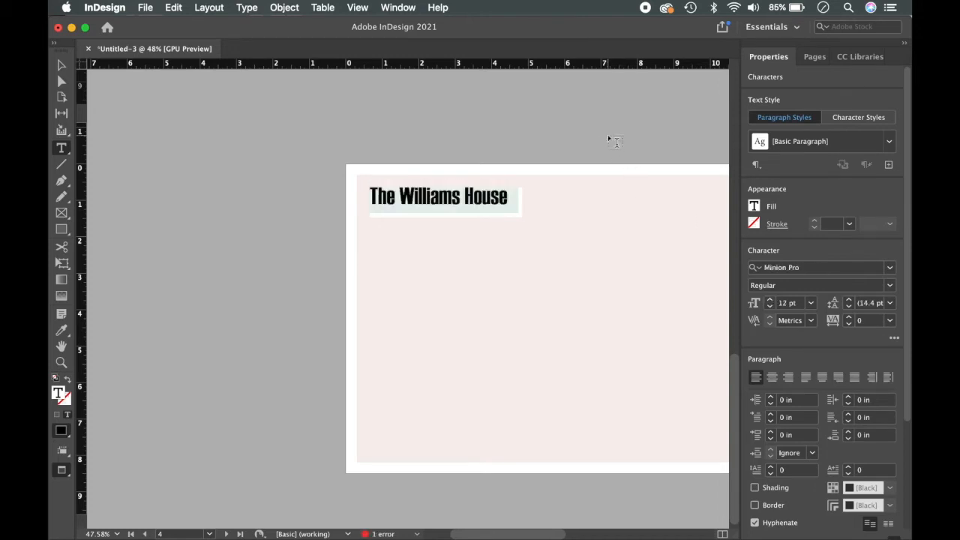
Step: Reposition the title text frame so that the title sits inside the mint box on page 4
key(v)
drag(468, 205, 468, 204)
click(490, 127)
scroll(430, 198, up, 5)
mouse_move(406, 207)
mouse_down()
mouse_move(412, 218)
mouse_move(411, 209)
mouse_up()
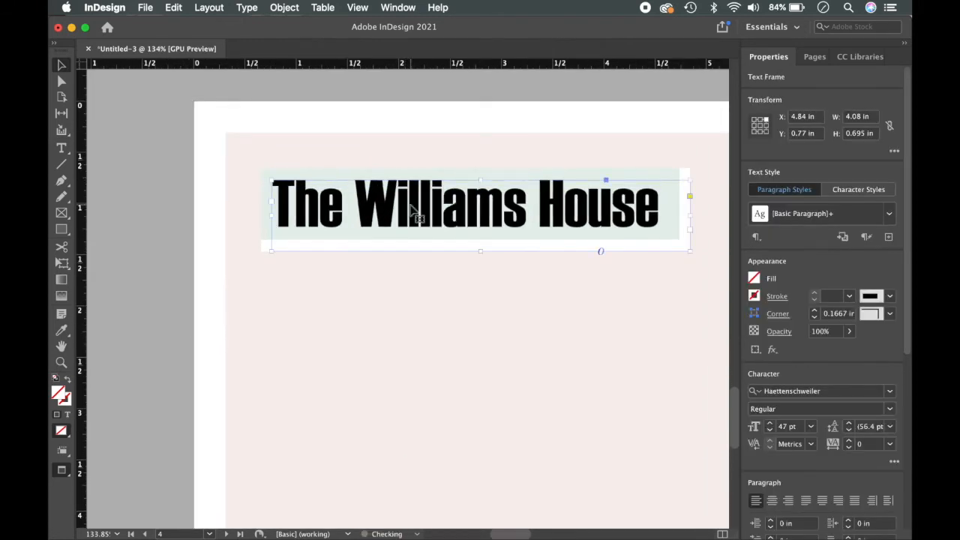
click(456, 93)
scroll(457, 93, down, 6)
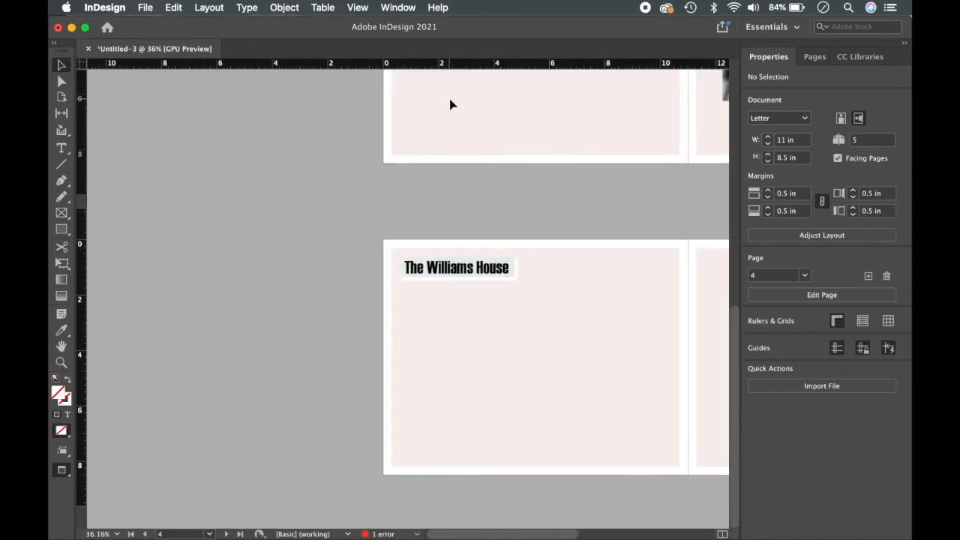
Step: Set the opacity of the title text frame to 70% and deselect it
click(434, 284)
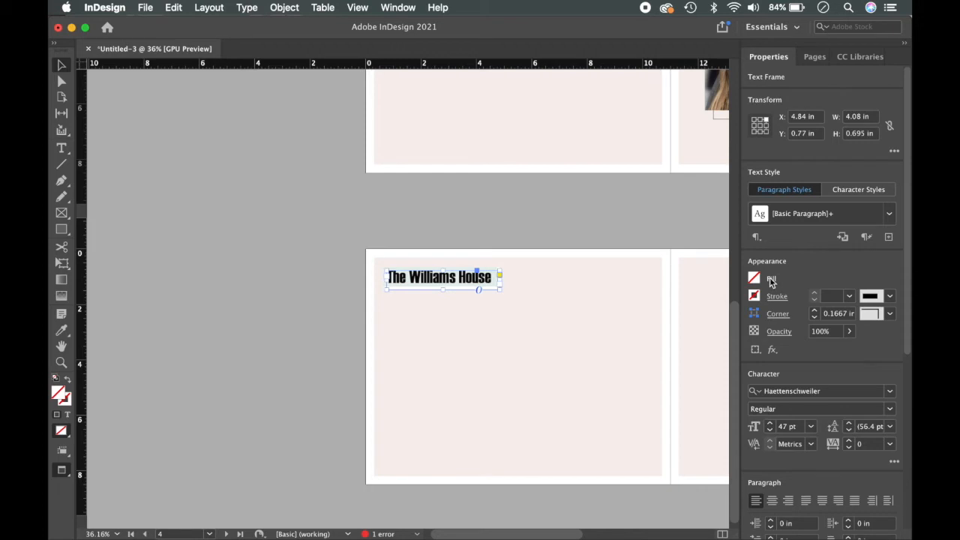
click(777, 332)
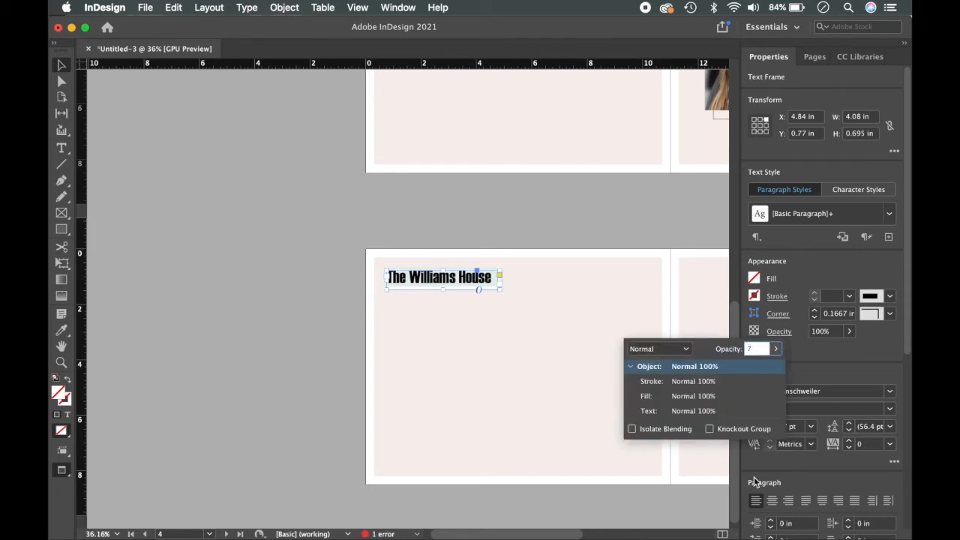
key(Return)
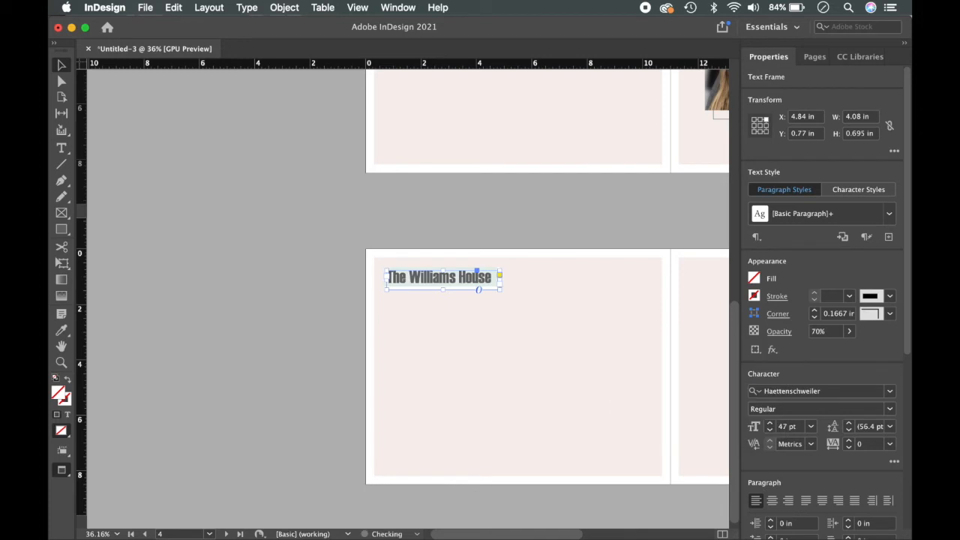
click(630, 225)
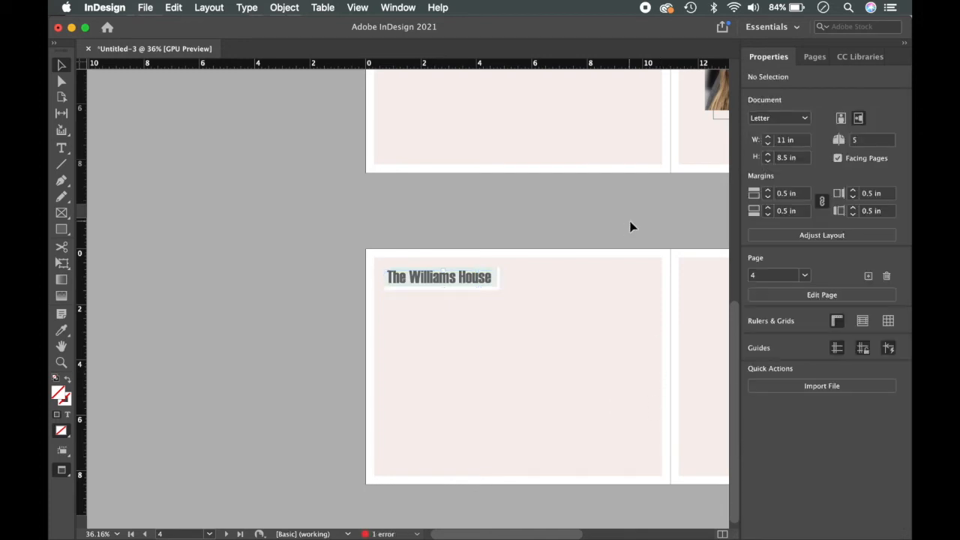
scroll(630, 227, down, 2)
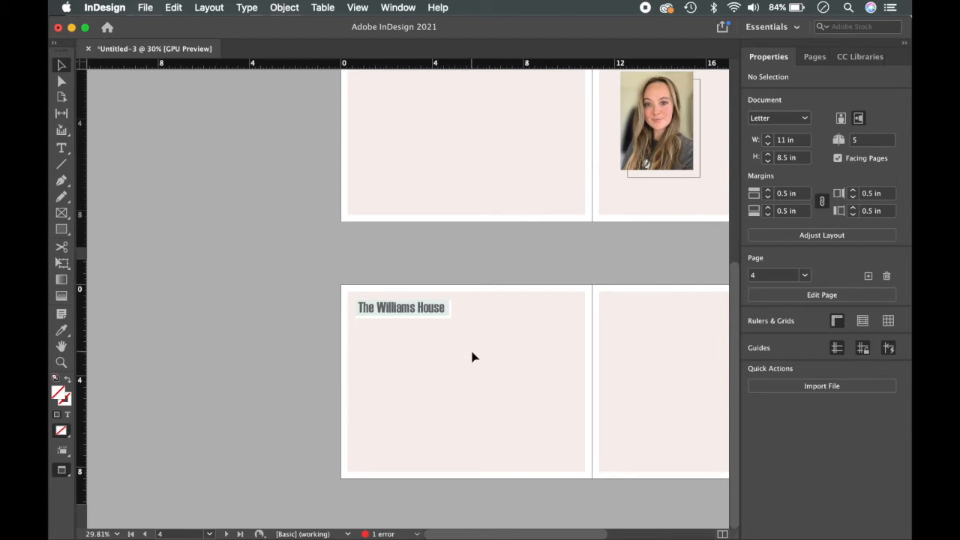
scroll(471, 357, right, 1)
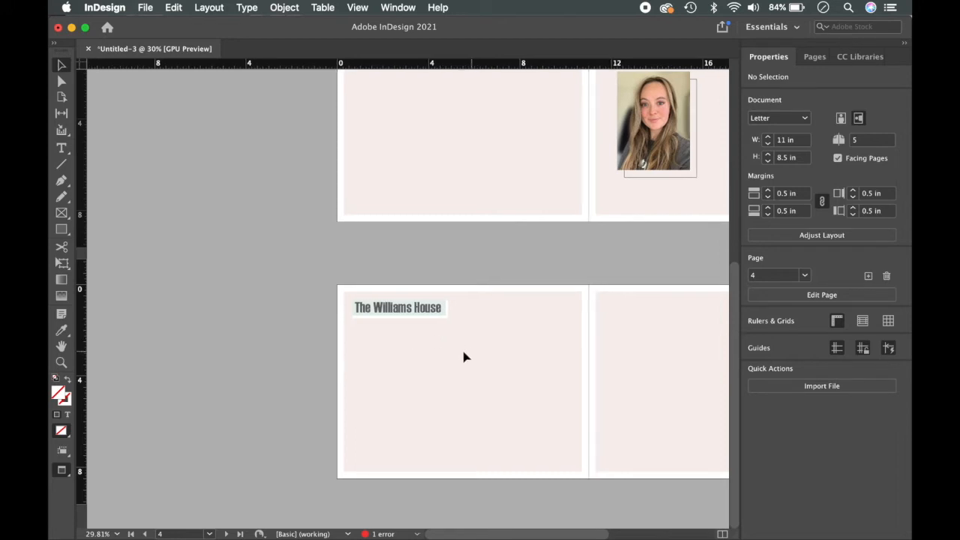
click(63, 230)
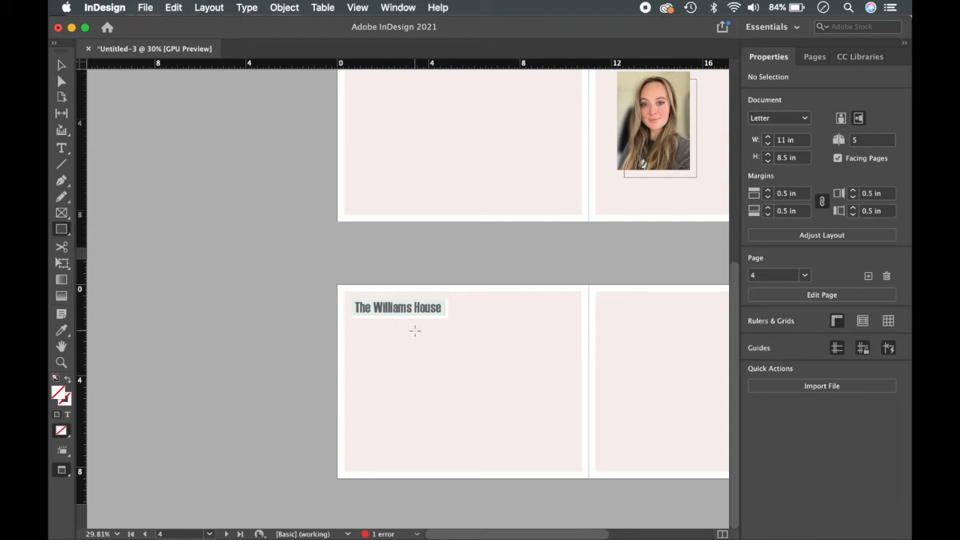
drag(360, 420, 472, 473)
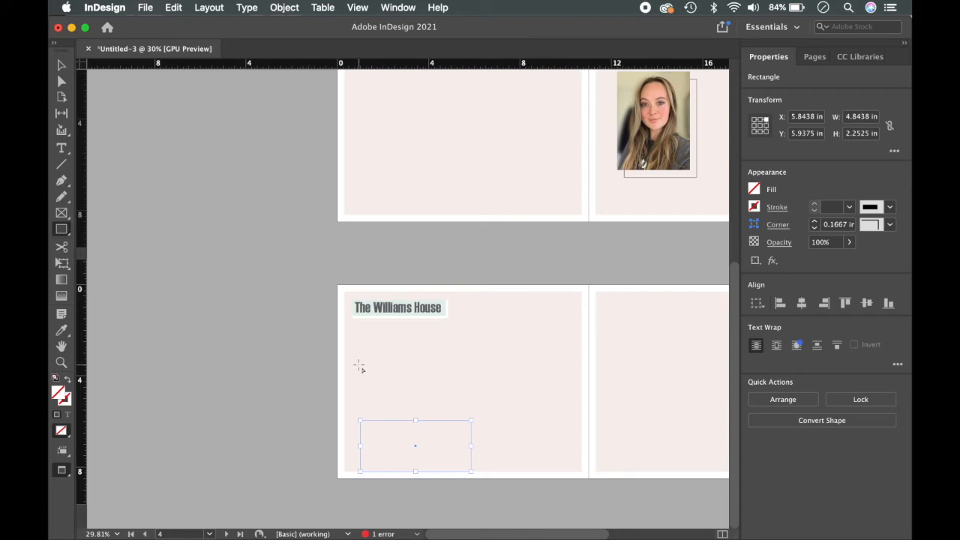
key(BackSpace)
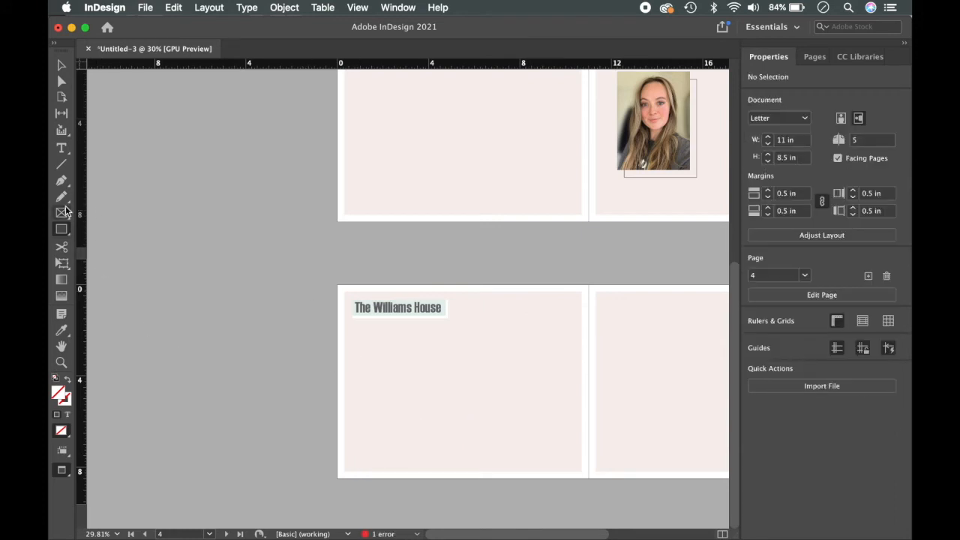
Step: Draw two rectangular image frames on page 4: a small one below the title and one about 4.6 by 6.5 in beside it
click(63, 214)
drag(368, 355, 446, 460)
drag(467, 309, 572, 455)
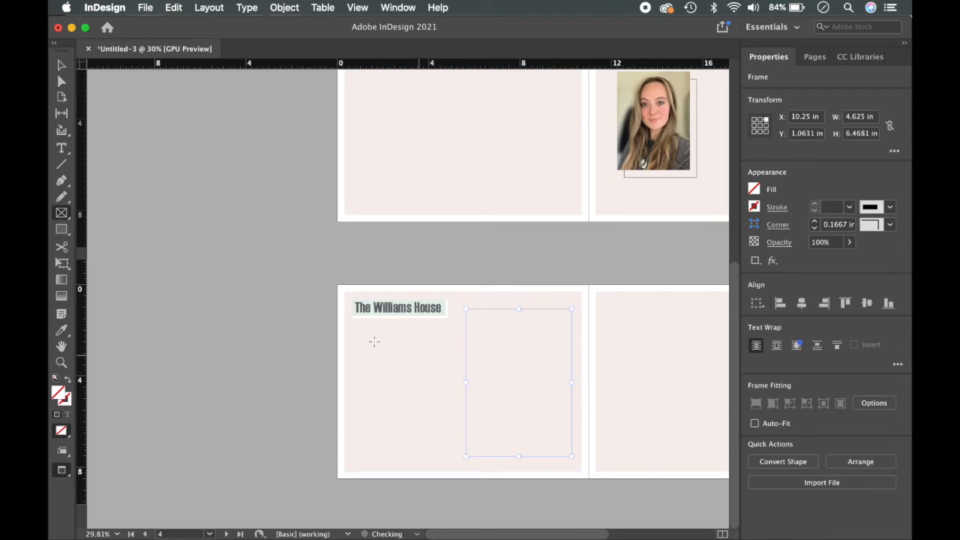
key(v)
click(505, 282)
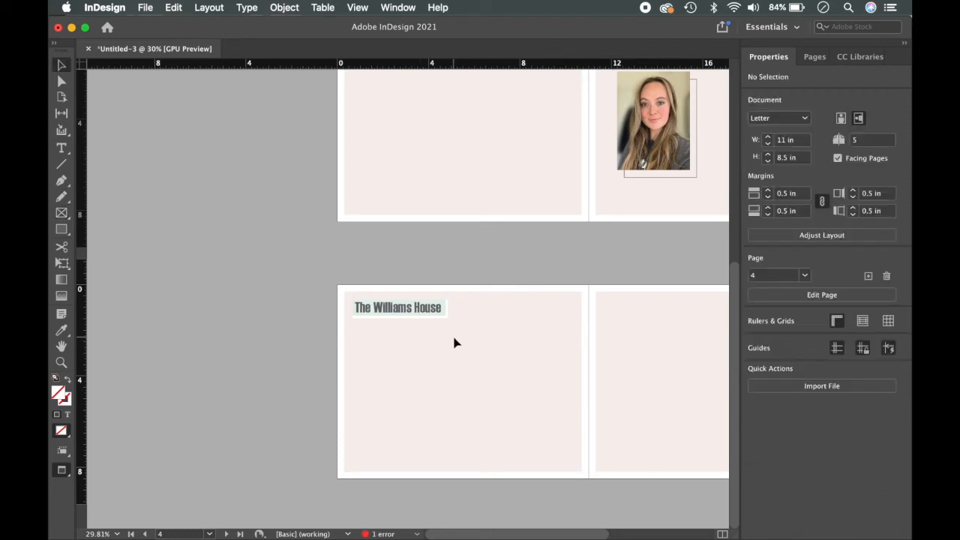
Step: Show the frame edges and shorten the small image frame from its upper edge to about 2.56 in high
key(w)
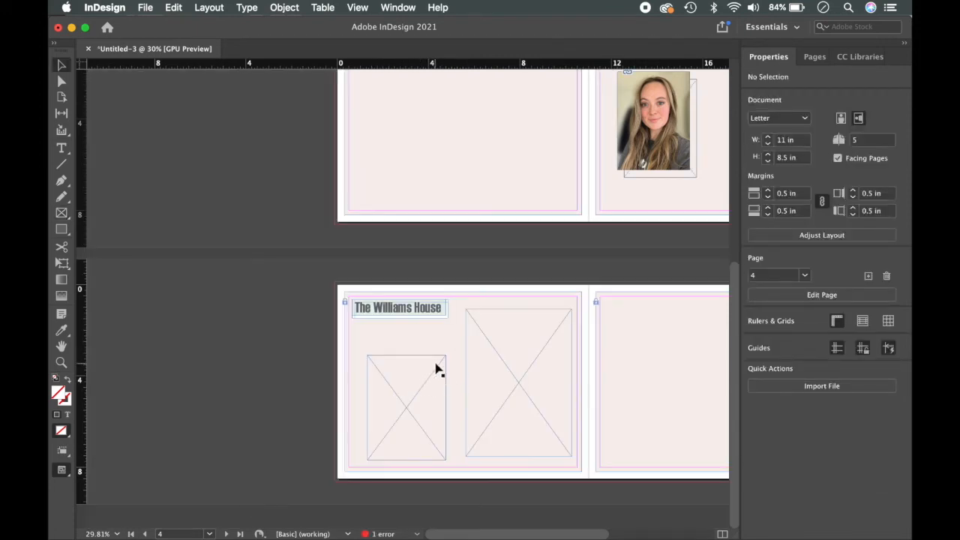
click(433, 367)
drag(406, 357, 406, 402)
Step: Import the pexels kitchen photo whose file name ends in 4750.jpg into the large image frame
click(510, 392)
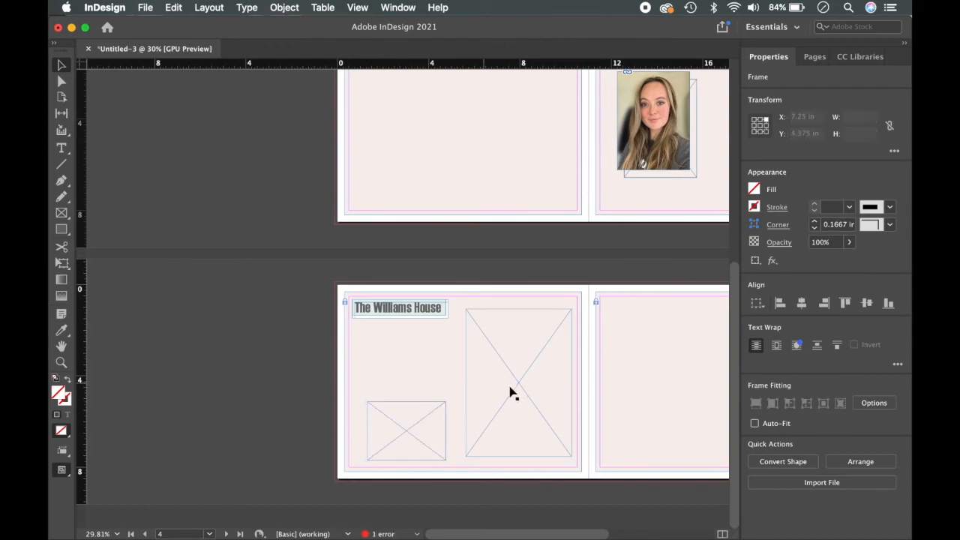
click(819, 486)
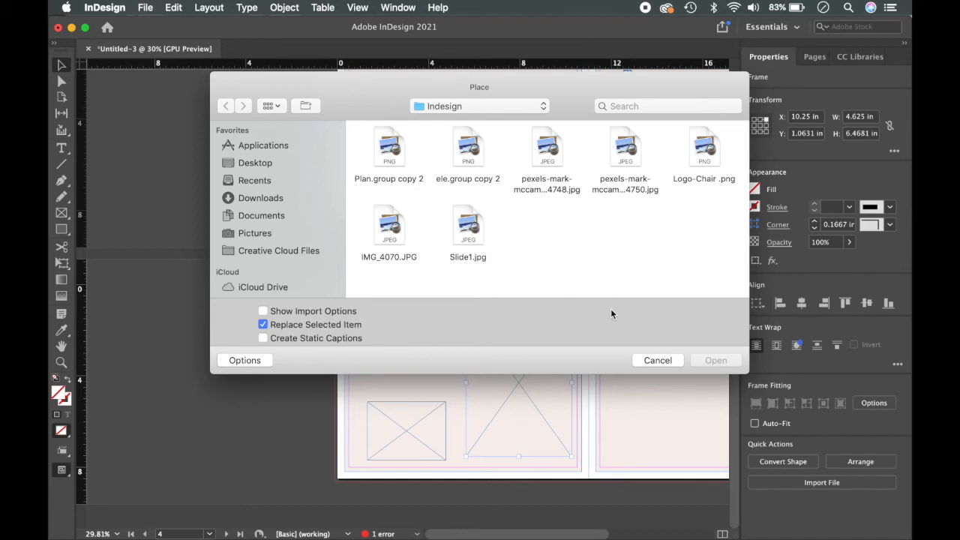
click(626, 154)
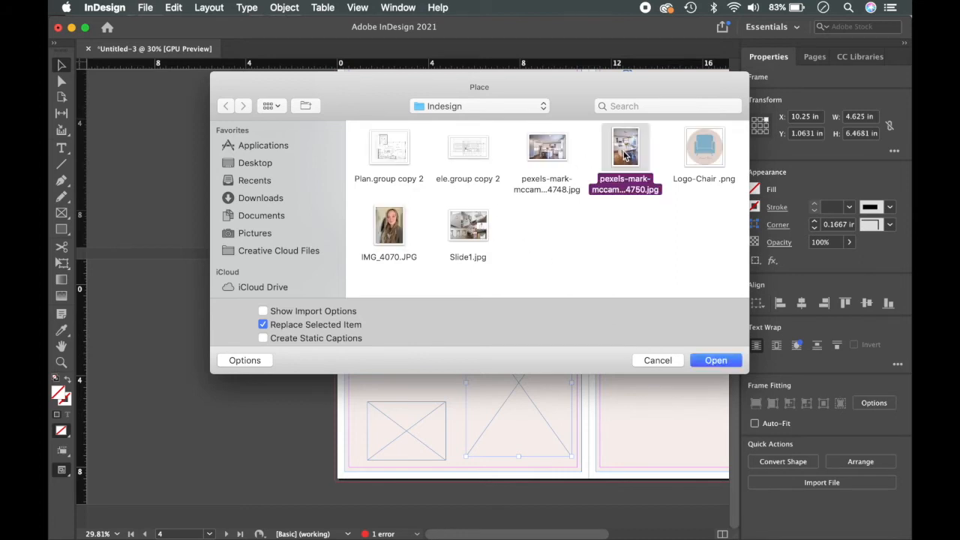
click(722, 361)
Step: Import the pexels kitchen photo whose file name ends in 4748.jpg into the small image frame
click(421, 424)
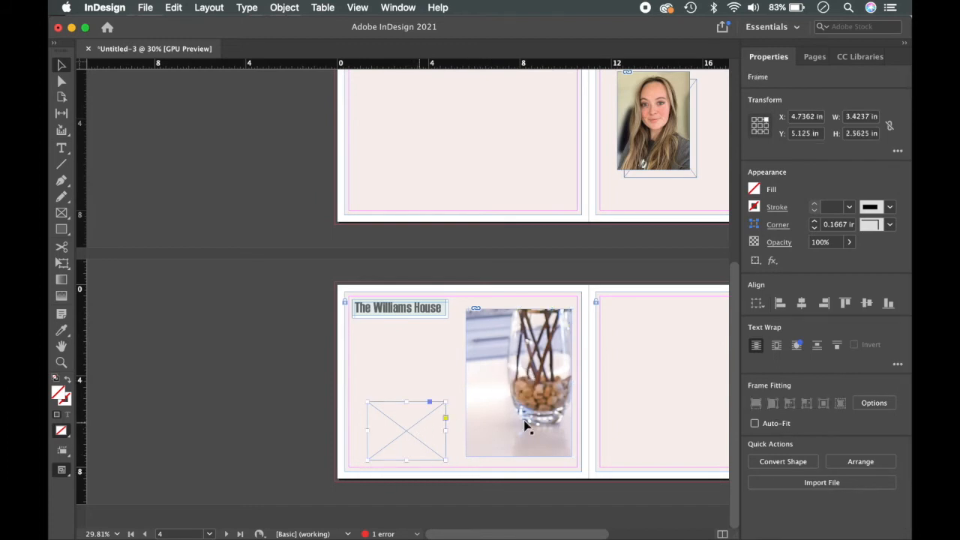
click(765, 484)
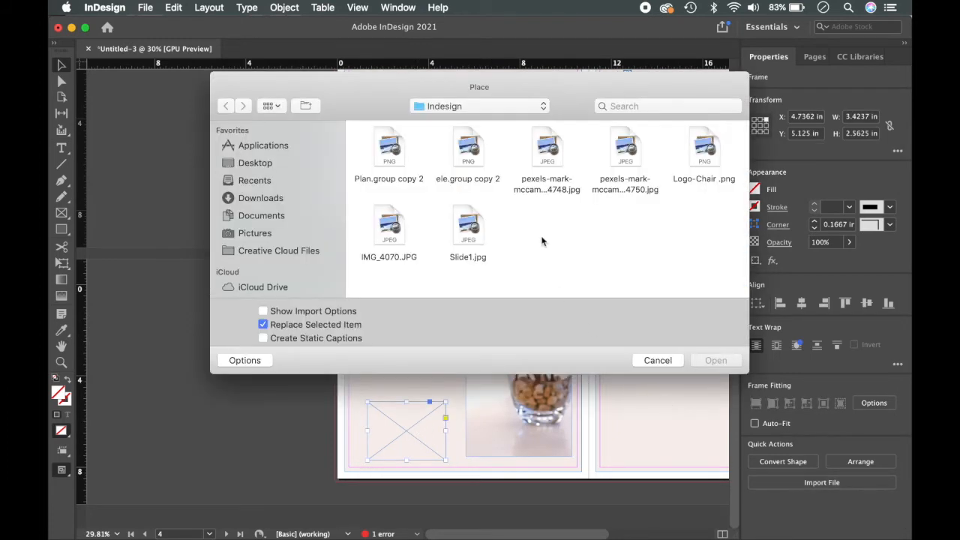
click(541, 164)
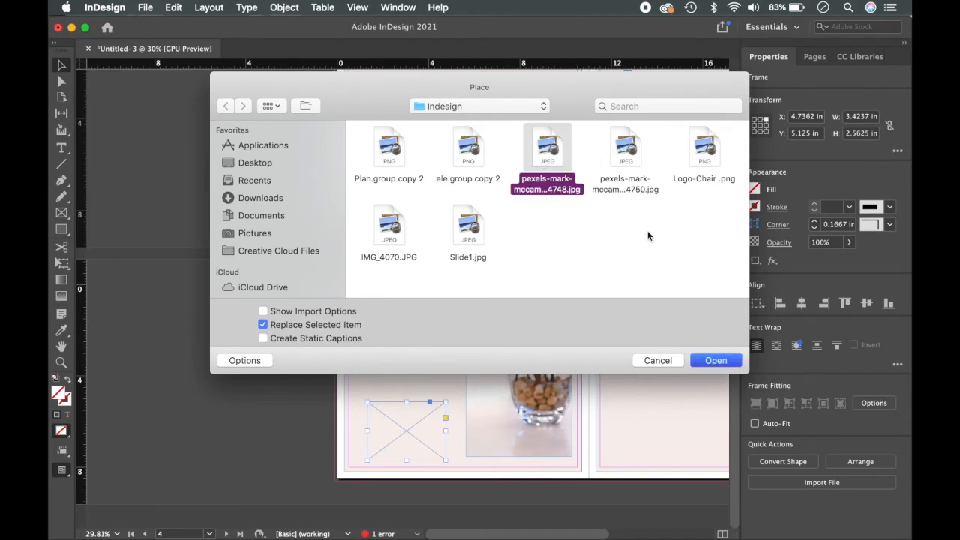
click(717, 361)
click(718, 360)
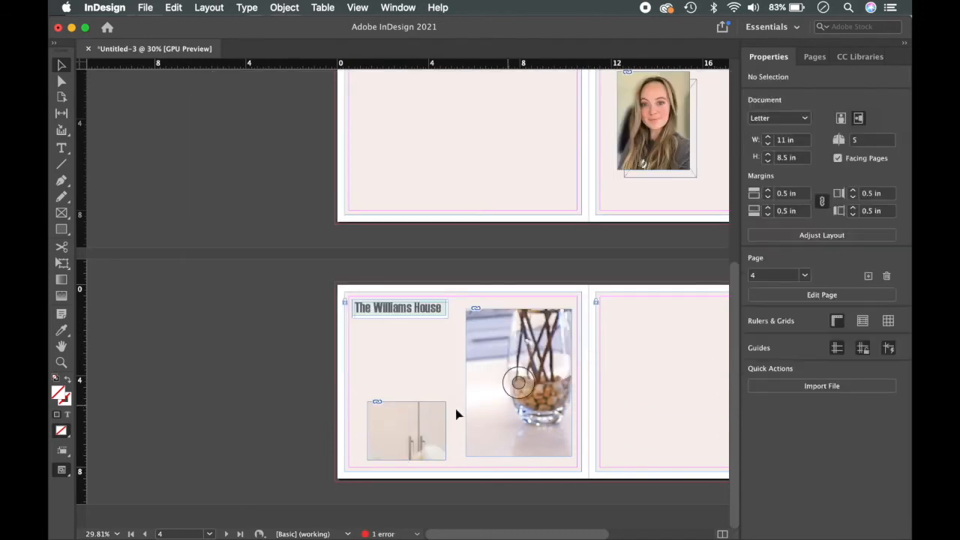
Step: Apply Fill Frame Proportionally to the kitchen photo in the large frame
right_click(557, 367)
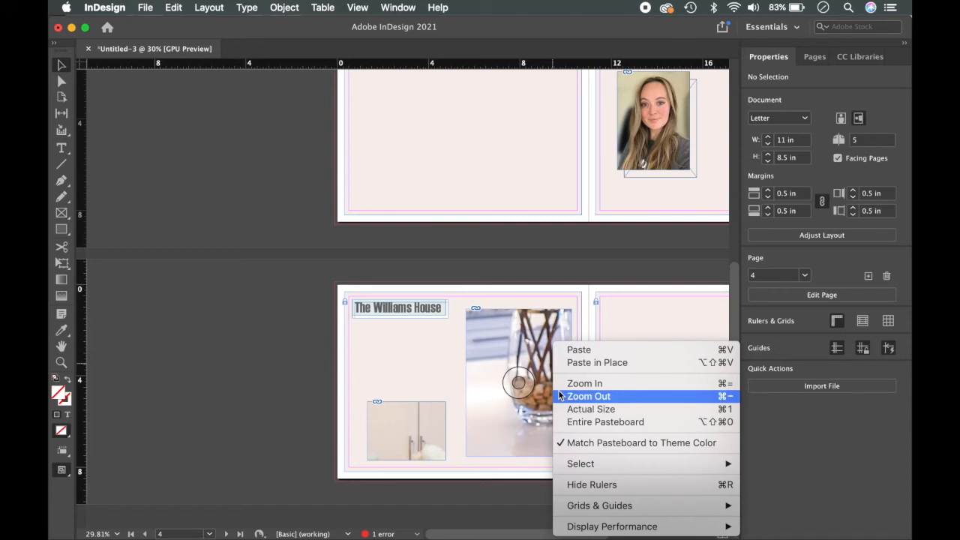
click(525, 349)
click(525, 349)
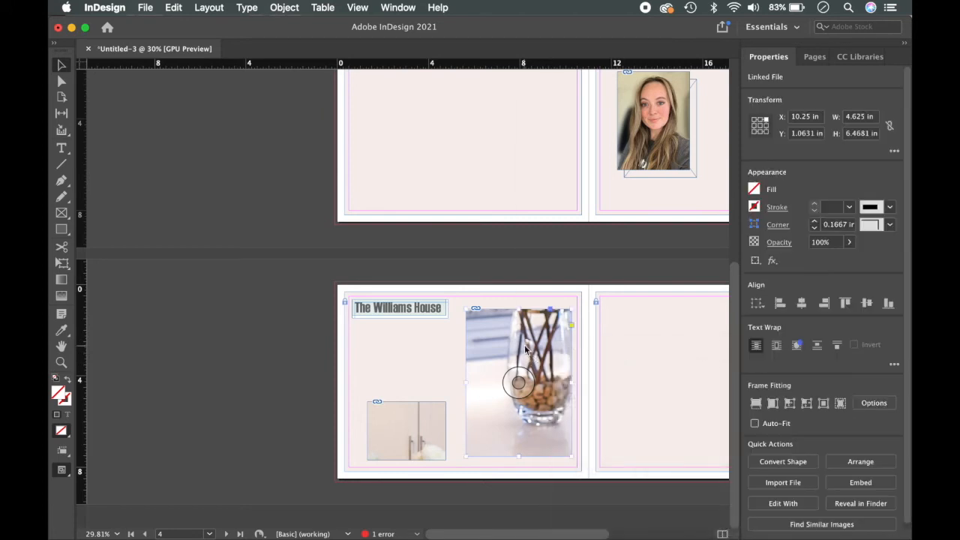
right_click(525, 349)
mouse_move(589, 228)
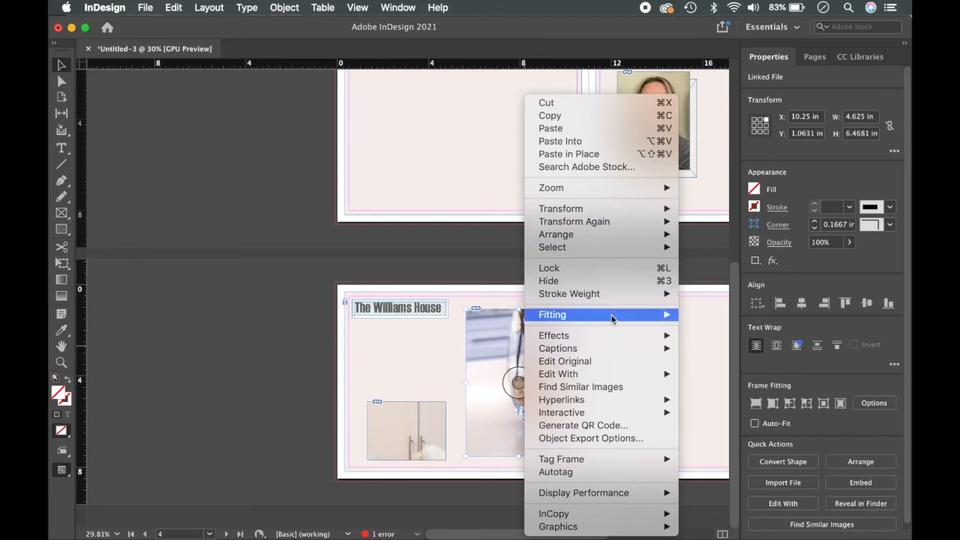
mouse_move(613, 320)
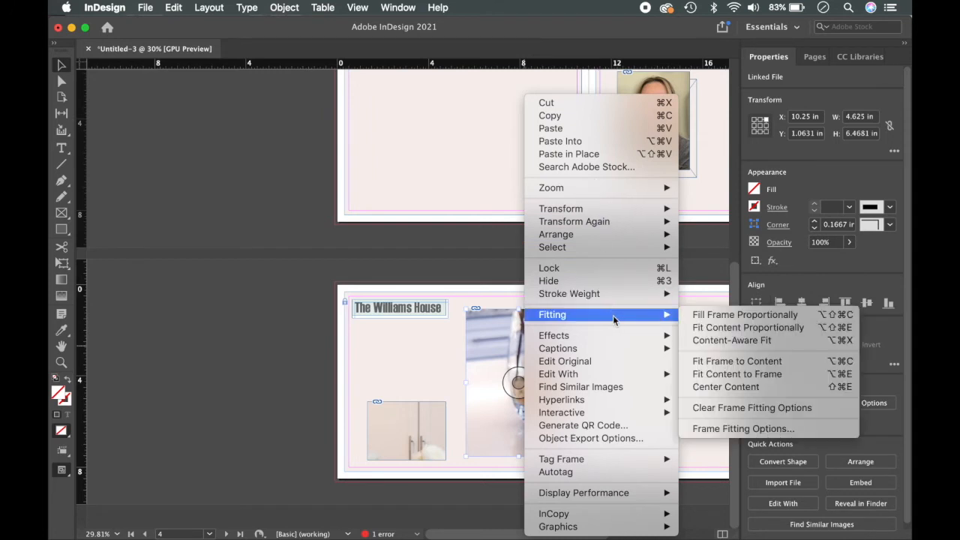
click(706, 316)
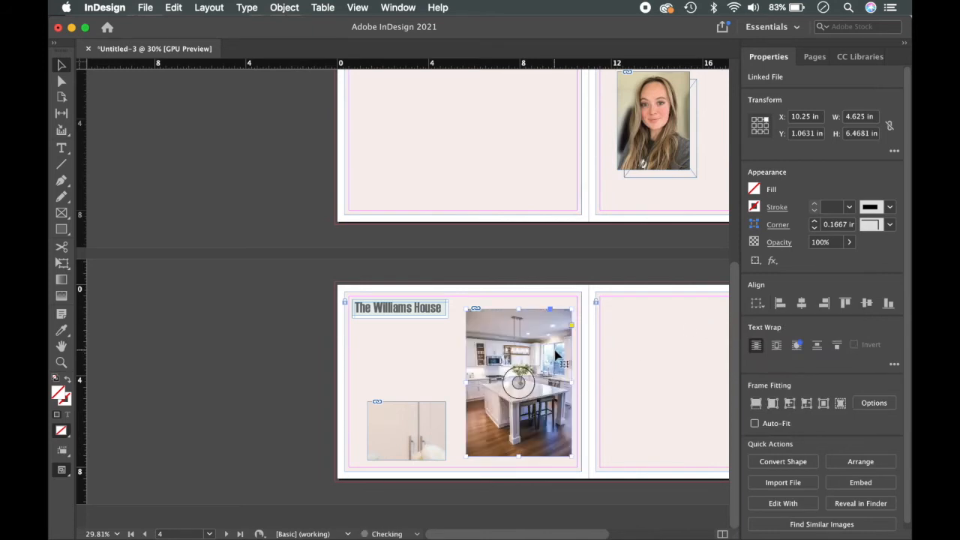
Step: Apply Fit Content Proportionally to the kitchen photo in the small frame
click(418, 443)
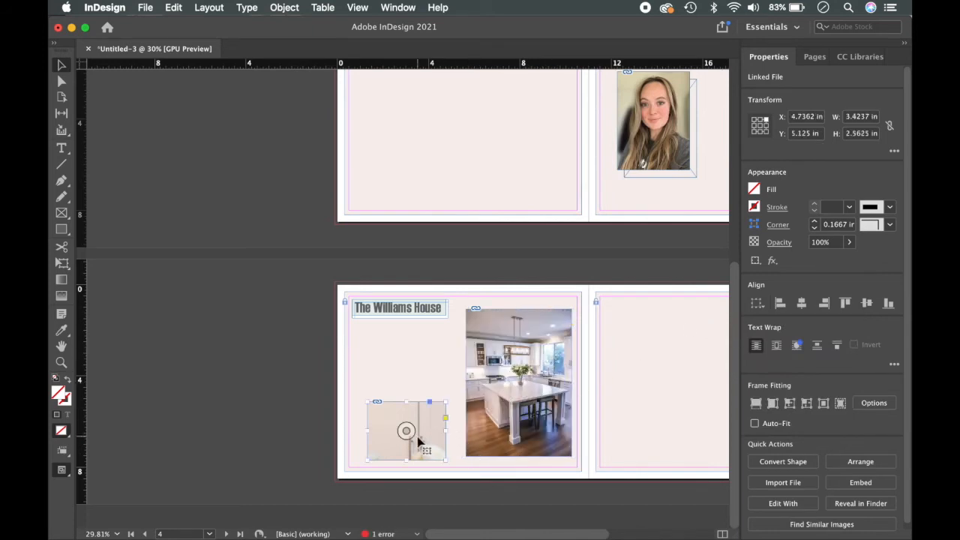
right_click(419, 443)
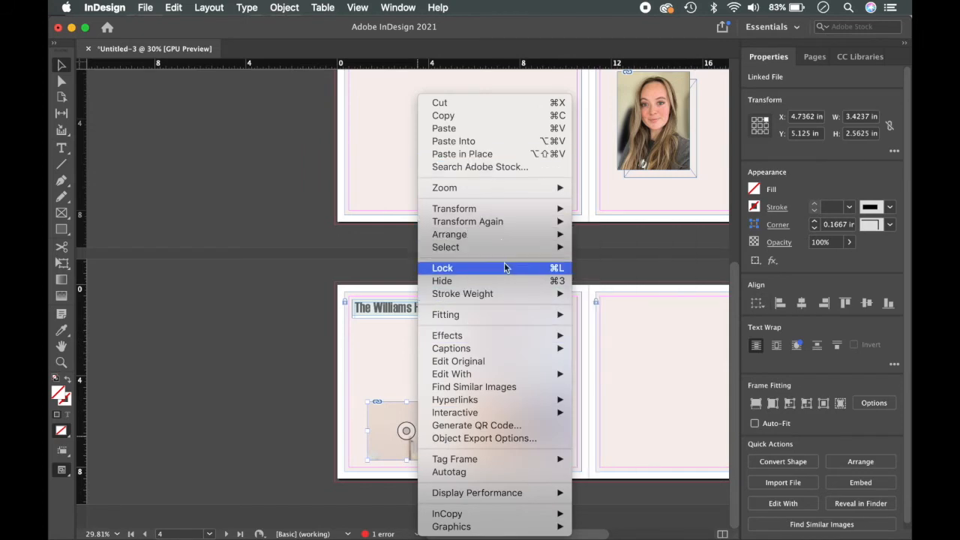
mouse_move(511, 315)
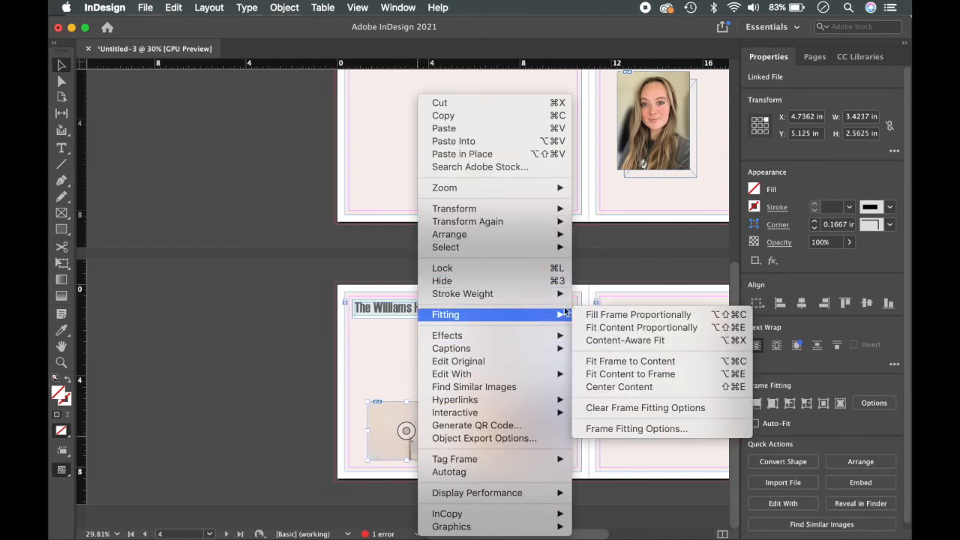
click(624, 328)
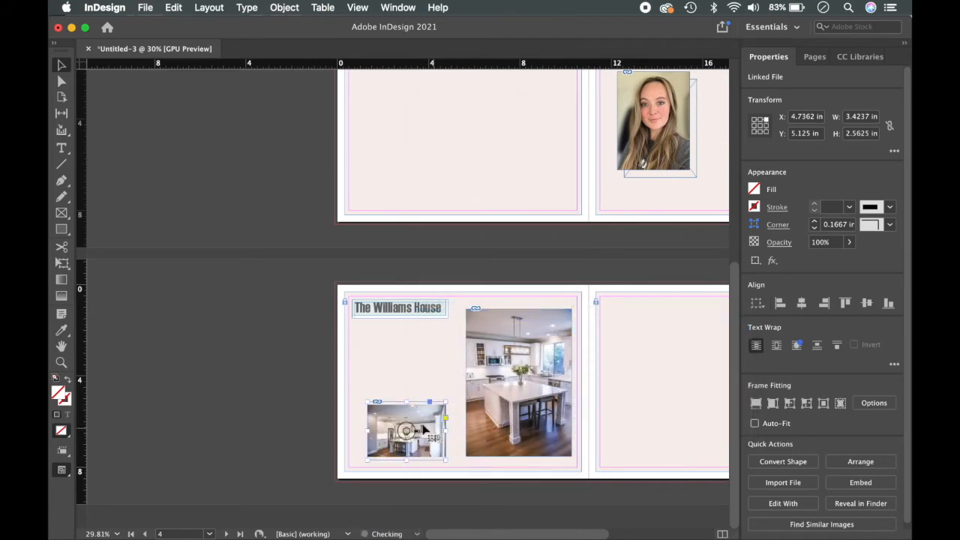
click(278, 398)
Step: Apply Fit Content Proportionally to the photo in the large frame and return to the preview display
right_click(477, 374)
click(533, 188)
right_click(534, 349)
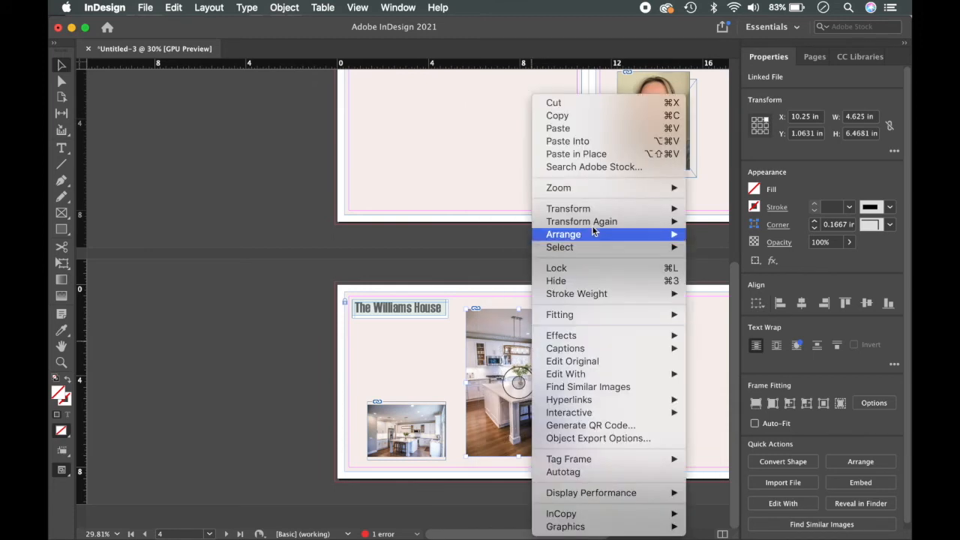
mouse_move(594, 317)
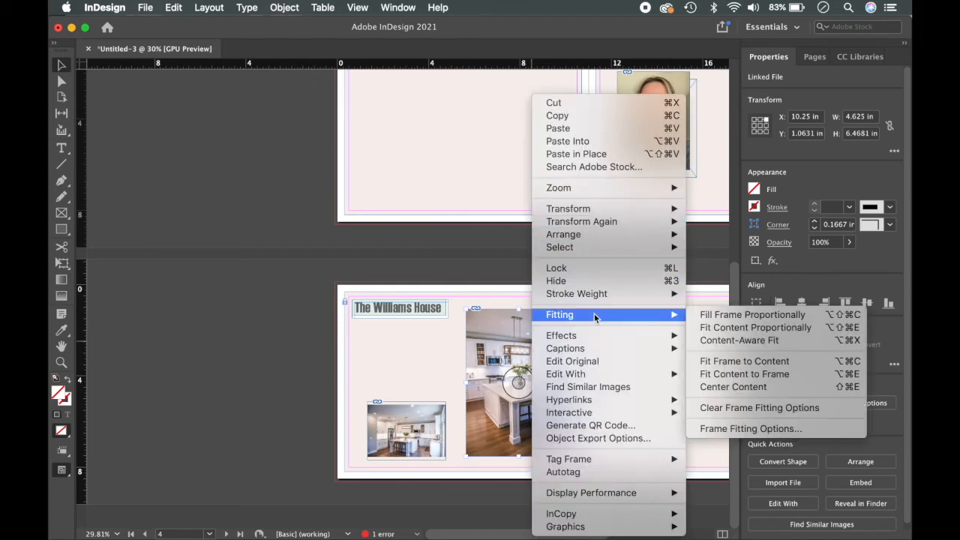
click(723, 328)
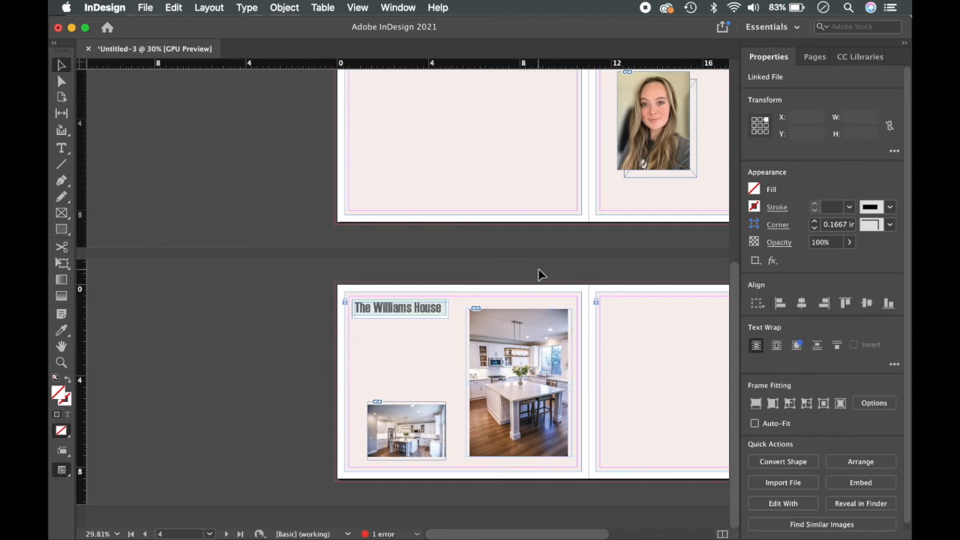
click(538, 275)
key(w)
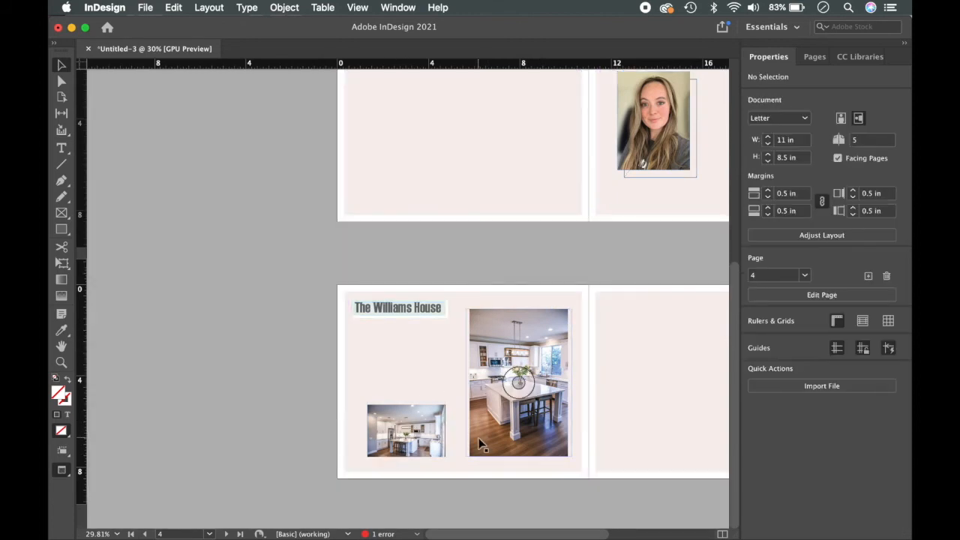
Step: Widen the small kitchen photo's frame on both sides to about 4.6 in
scroll(480, 443, up, 3)
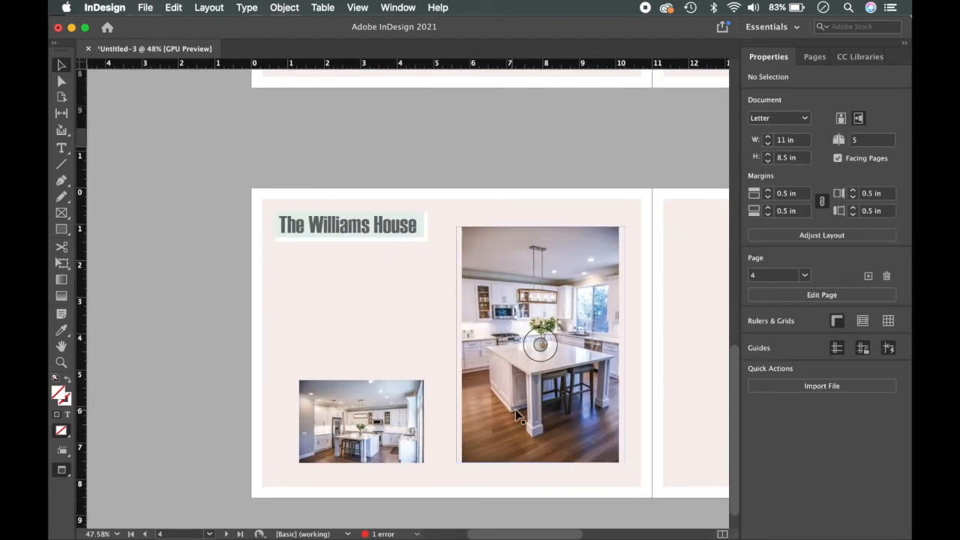
click(398, 429)
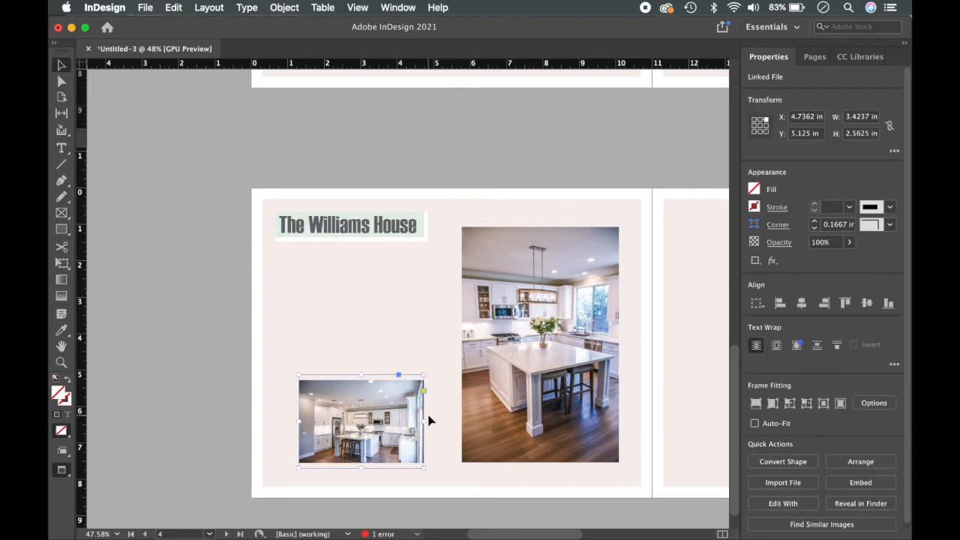
drag(426, 423, 448, 422)
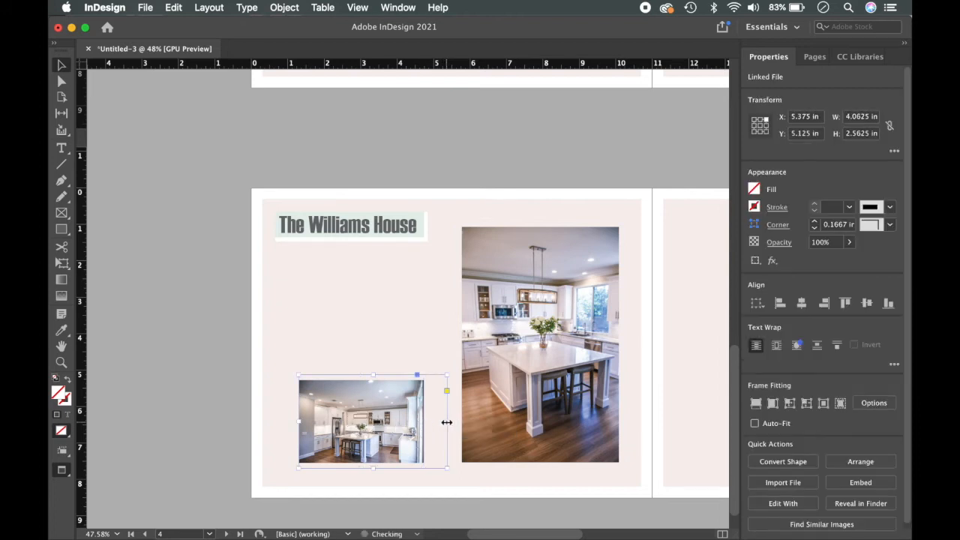
drag(298, 420, 280, 421)
click(224, 369)
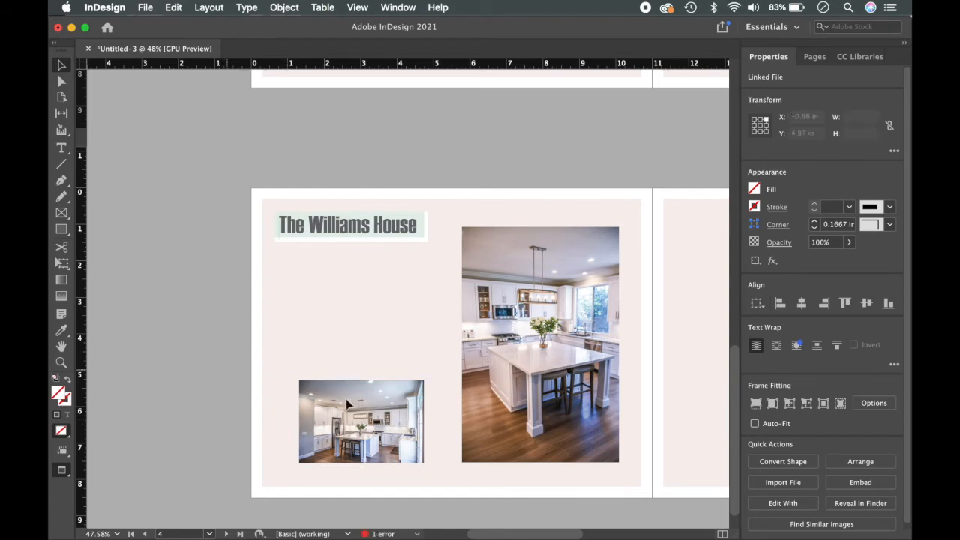
Step: Apply Fit Content Proportionally to the kitchen photo in the widened small frame
right_click(369, 413)
click(360, 396)
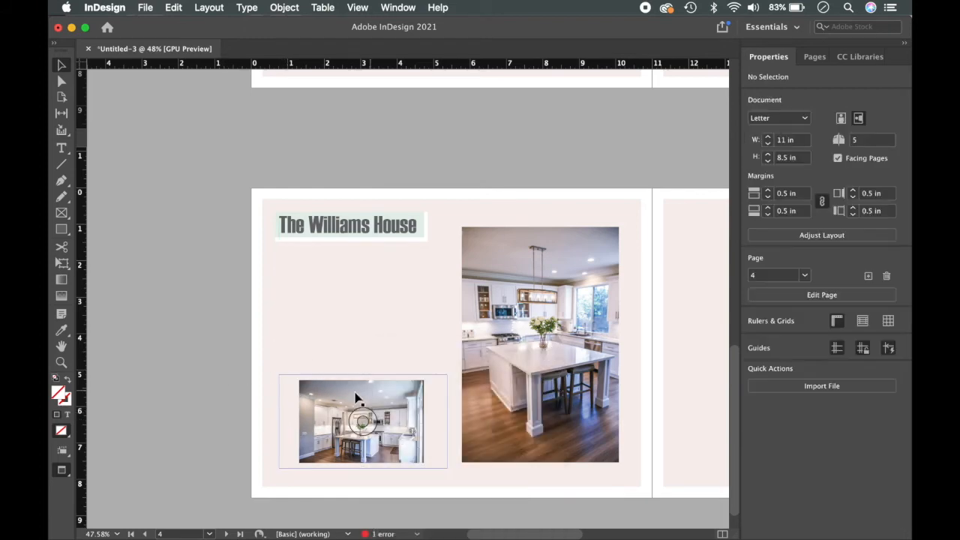
right_click(355, 390)
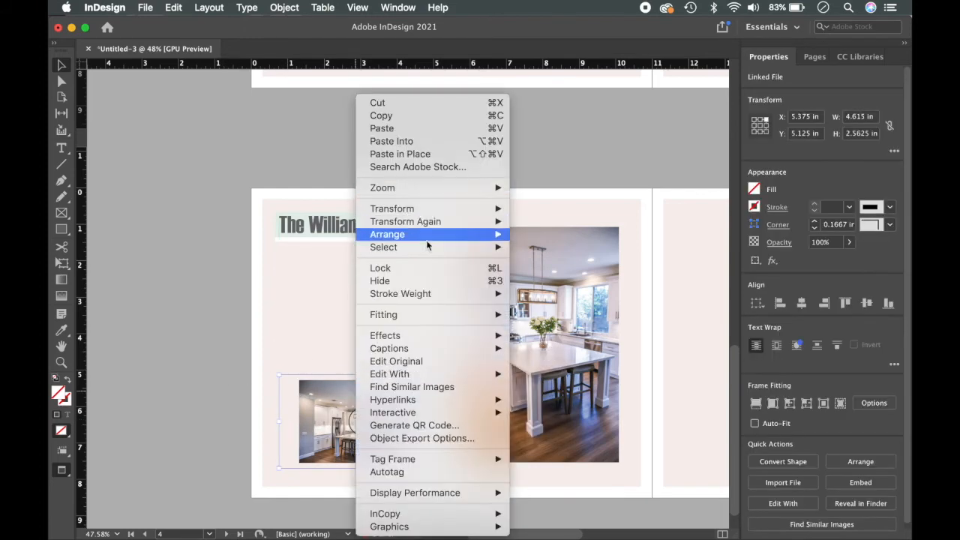
mouse_move(450, 315)
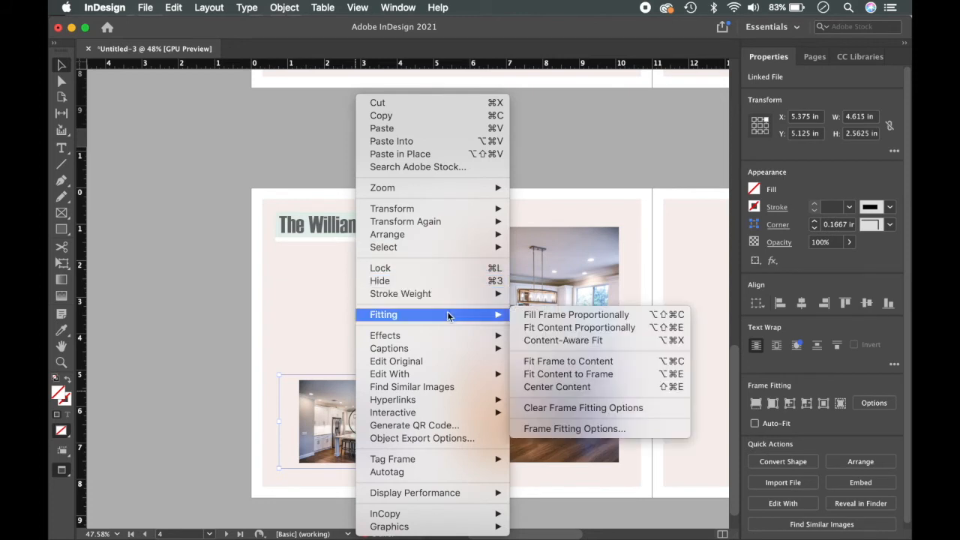
click(573, 330)
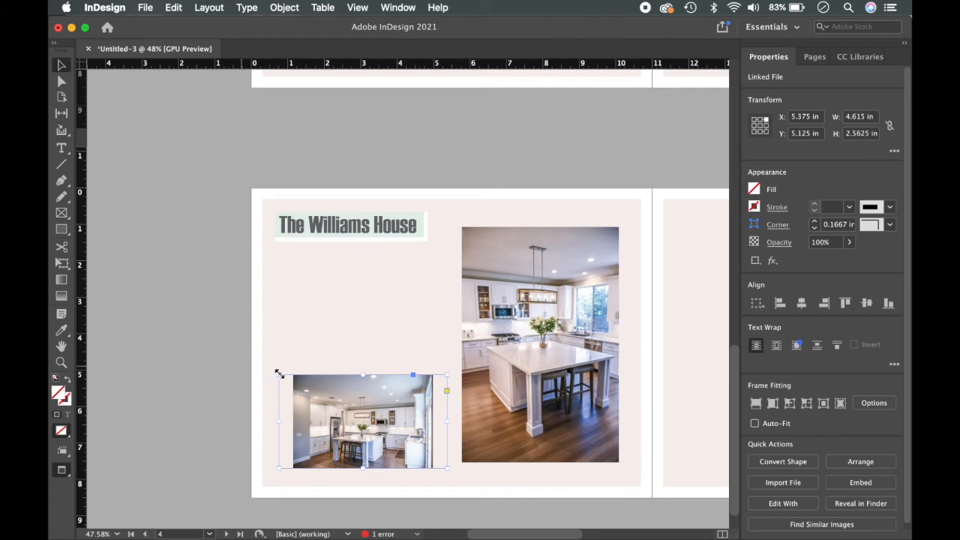
Step: Apply Fill Frame Proportionally to the small kitchen photo so it spans the widened frame
right_click(313, 396)
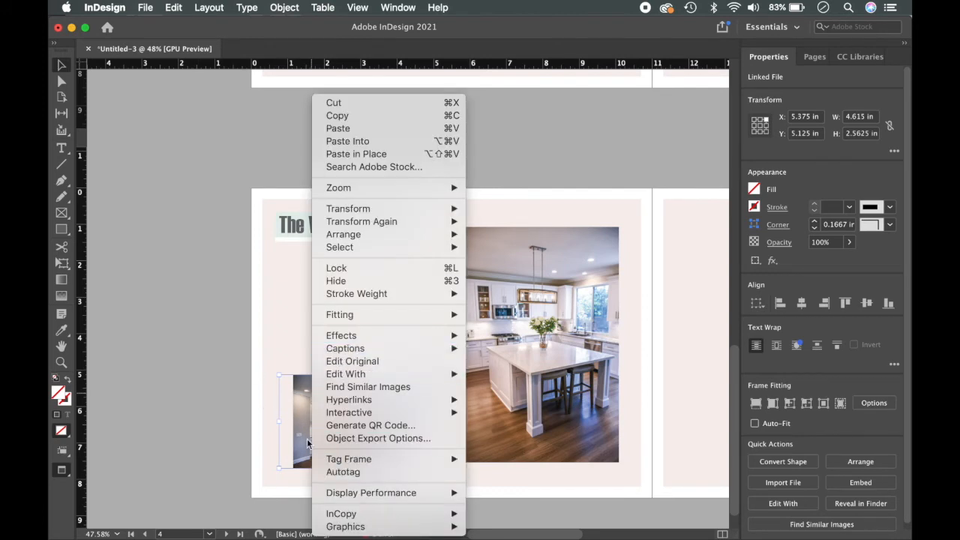
mouse_move(427, 224)
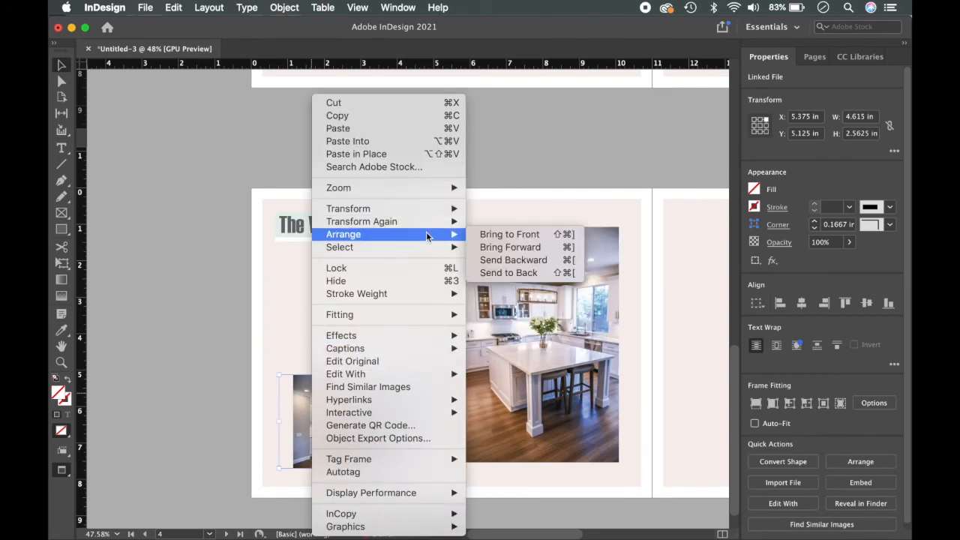
mouse_move(446, 315)
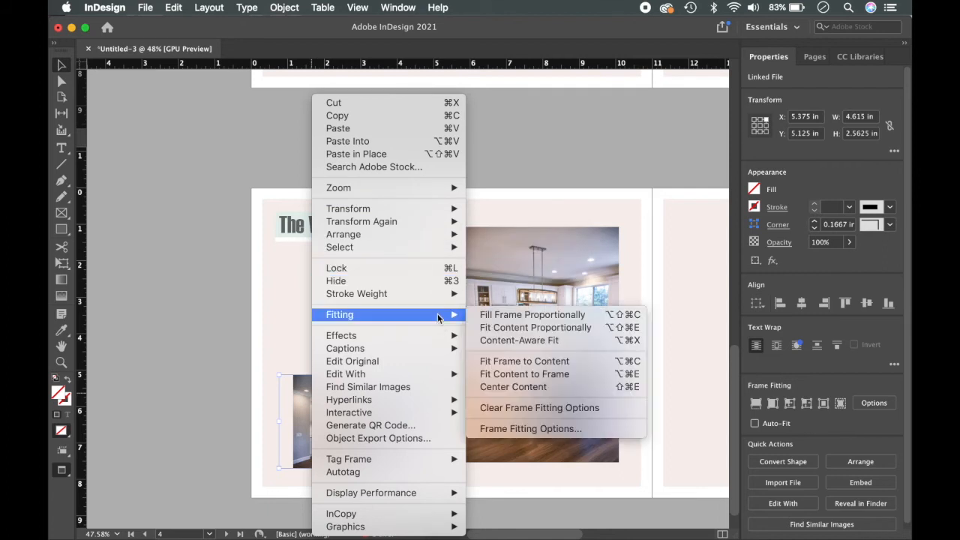
click(522, 316)
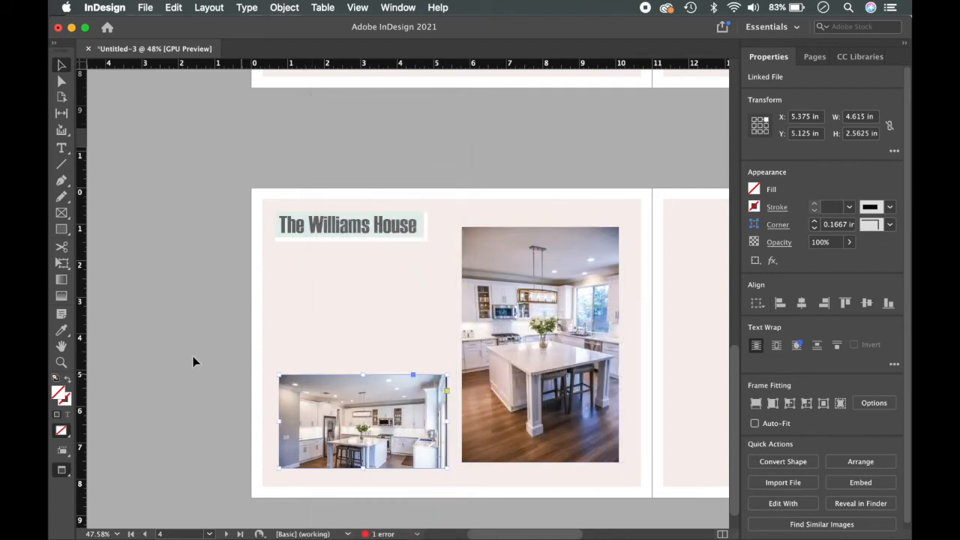
click(179, 365)
Step: Shift the small photo's image upward inside its frame so its lower edge meets the frame's lower edge
click(362, 422)
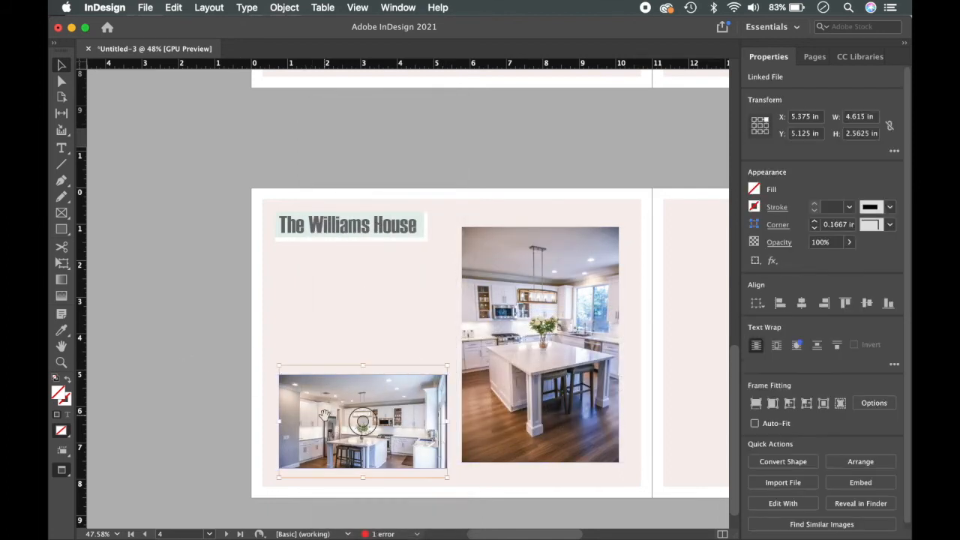
drag(362, 421, 361, 411)
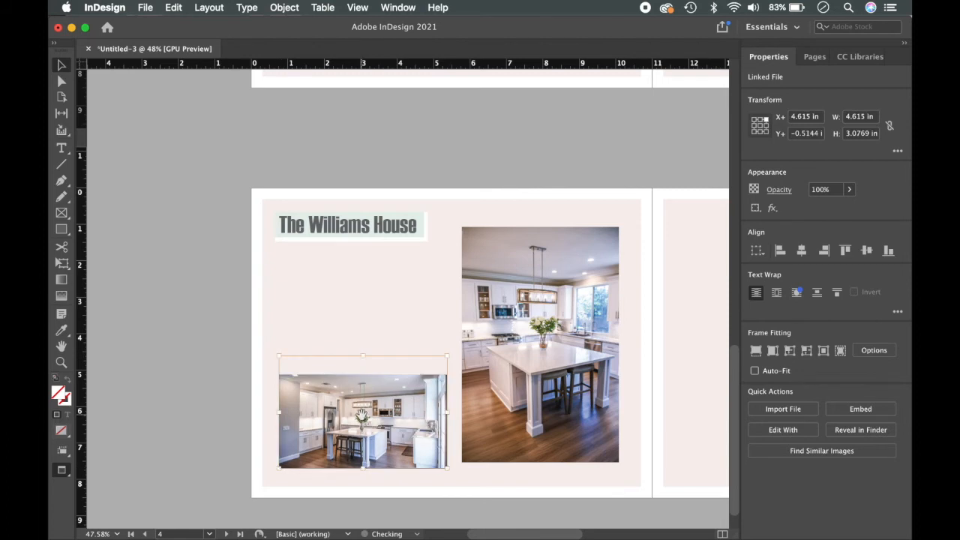
click(208, 430)
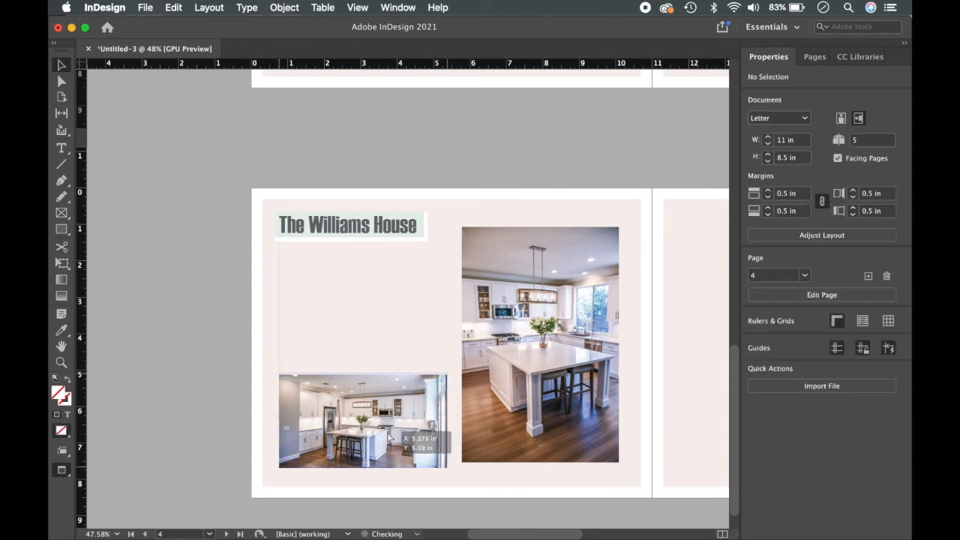
Step: Line up the bottom edges of the two kitchen photos and move the large photo slightly right, away from the small one
click(400, 432)
drag(516, 428, 515, 433)
click(132, 413)
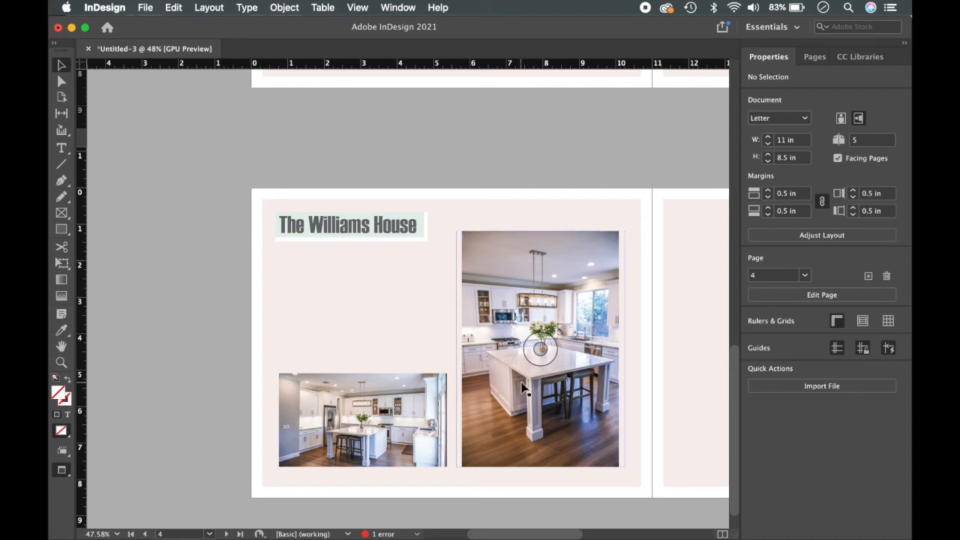
drag(527, 384, 532, 384)
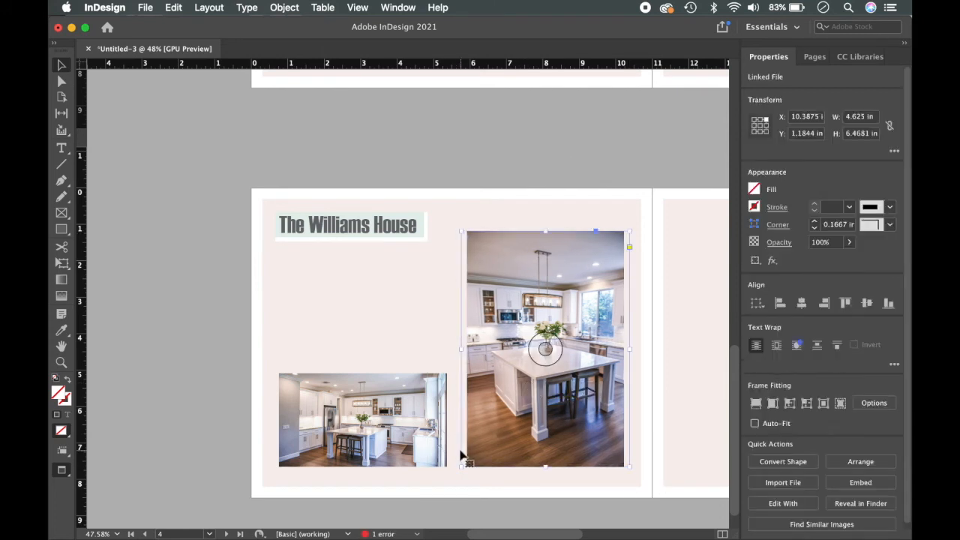
click(589, 165)
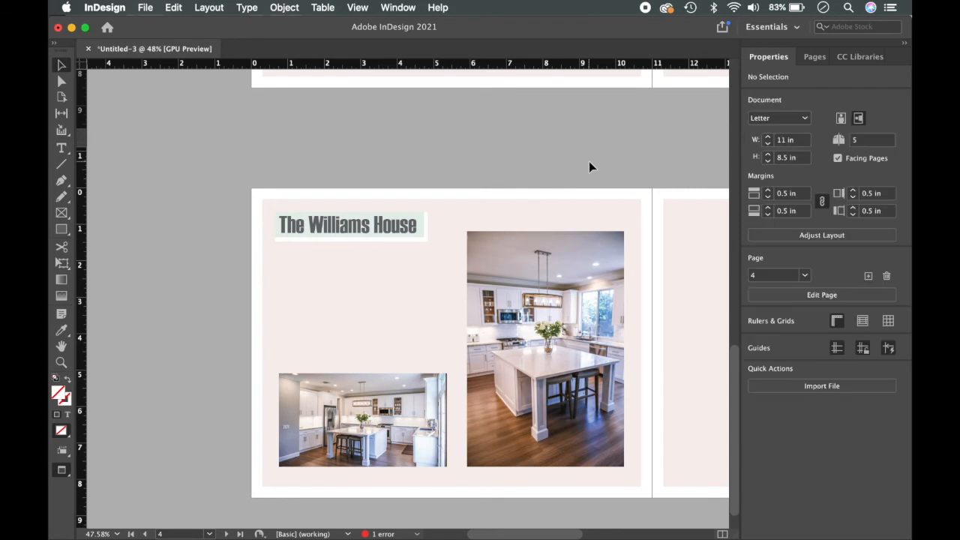
drag(525, 358, 523, 358)
click(532, 154)
drag(551, 272, 554, 271)
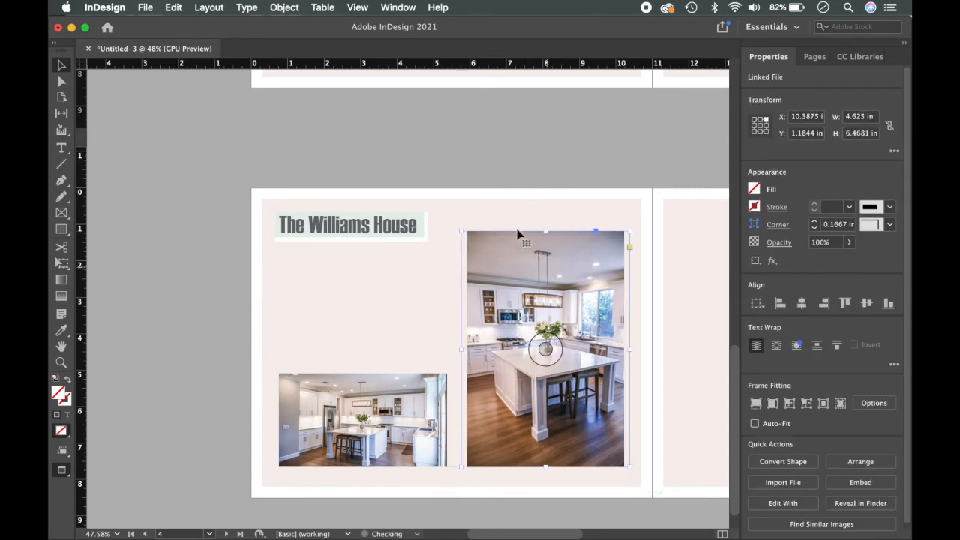
click(488, 162)
Step: Draw a text frame about 4.6 by 2.7 in between the title and the small photo and fill it with placeholder text
click(62, 148)
drag(281, 257, 448, 357)
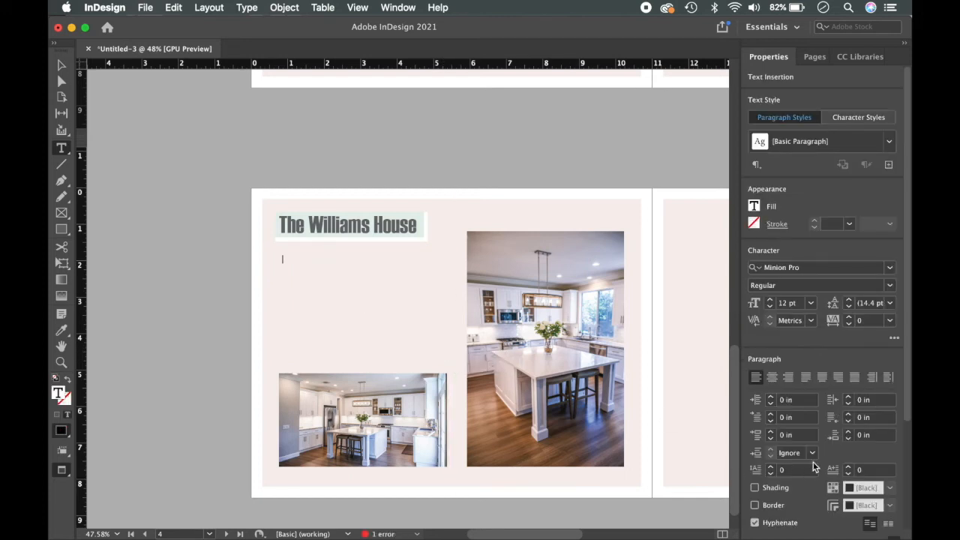
scroll(814, 466, down, 4)
click(806, 520)
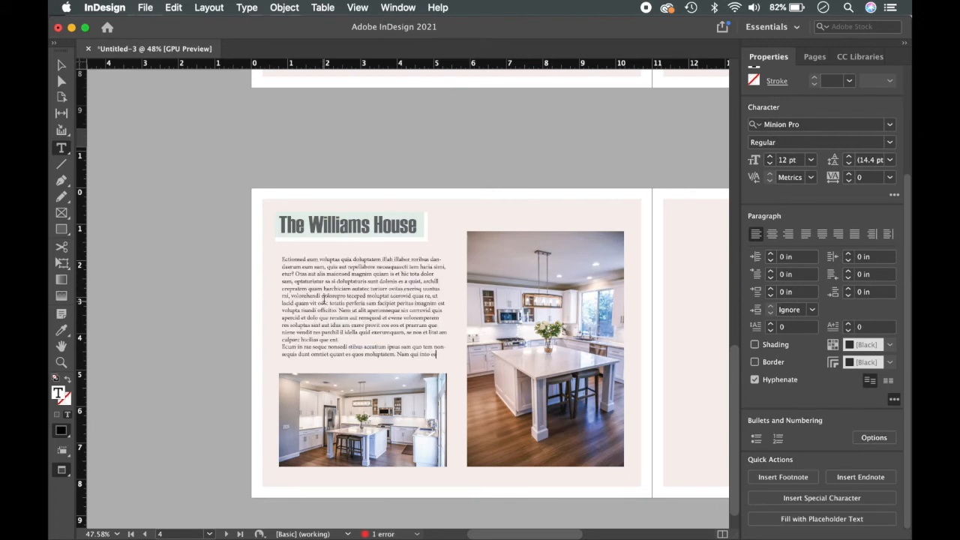
click(136, 227)
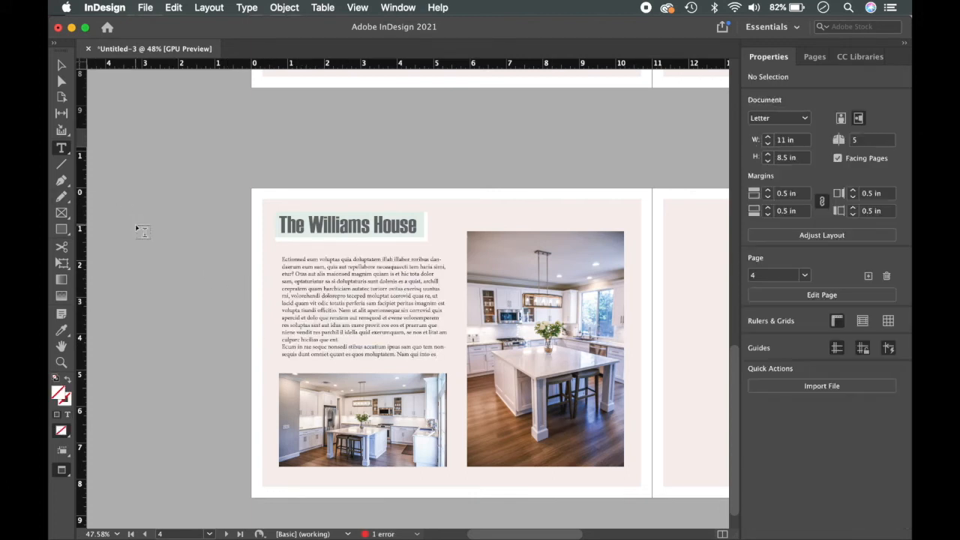
Step: Move the placeholder text frame into line with the small photo's left edge and widen it to the photo's width of 4.615 in
key(v)
drag(368, 296, 363, 296)
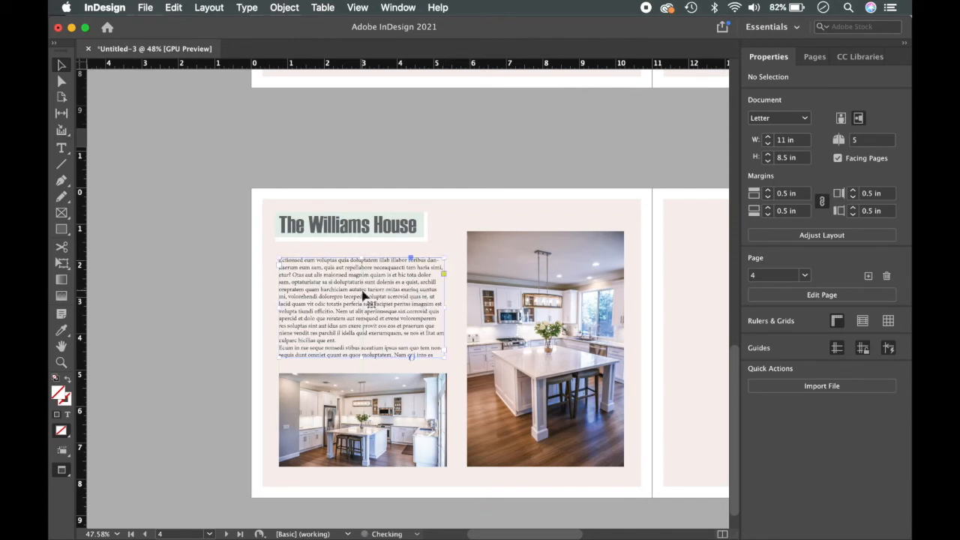
drag(446, 309, 448, 309)
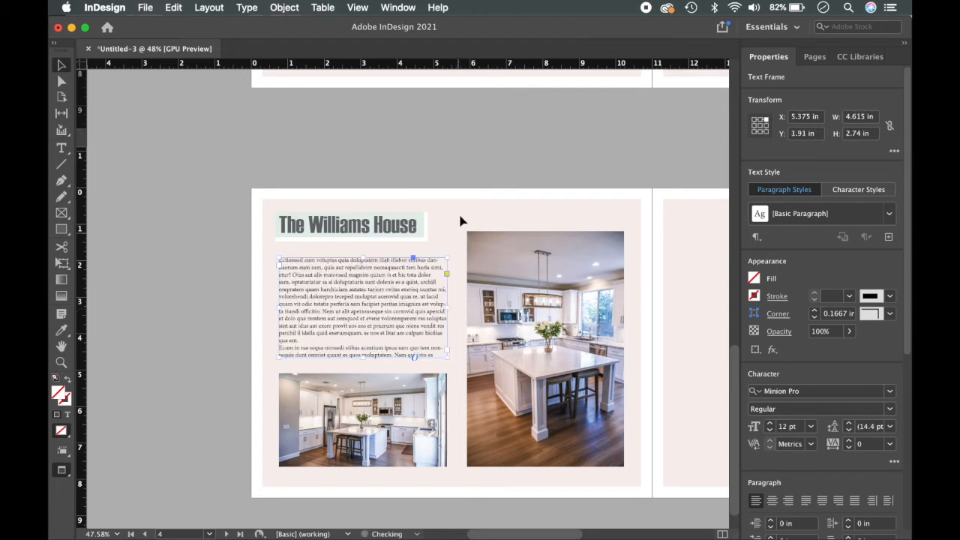
click(465, 146)
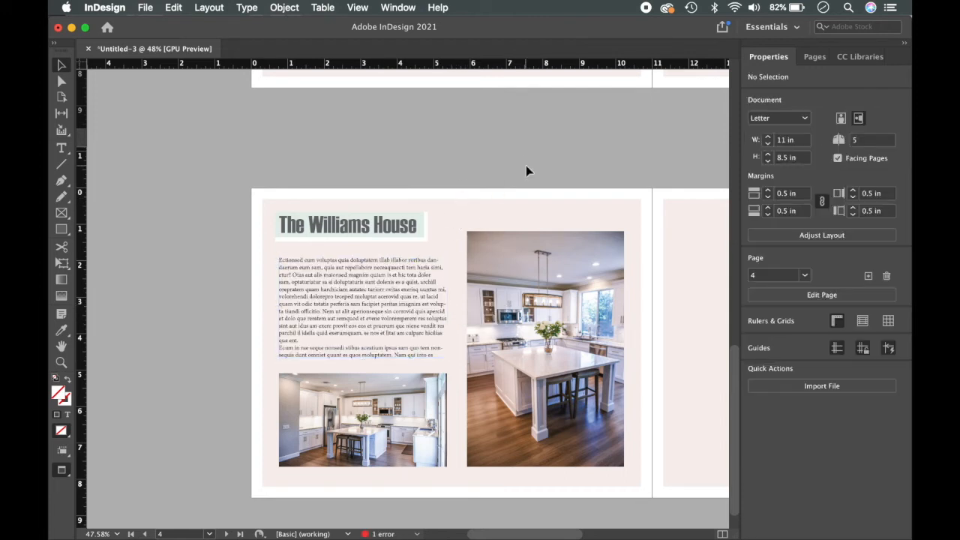
Step: Place a scaled-down copy of the page title and its backing rectangles, about 2.3 in wide, on the lower left of the facing page
scroll(590, 295, down, 1)
scroll(590, 295, right, 1)
scroll(589, 298, down, 1)
scroll(590, 298, right, 6)
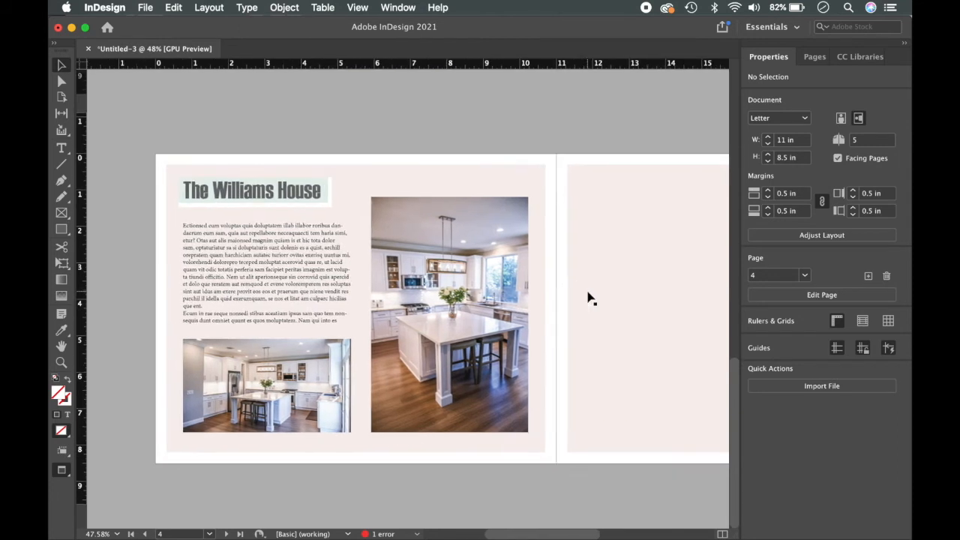
scroll(590, 298, left, 1)
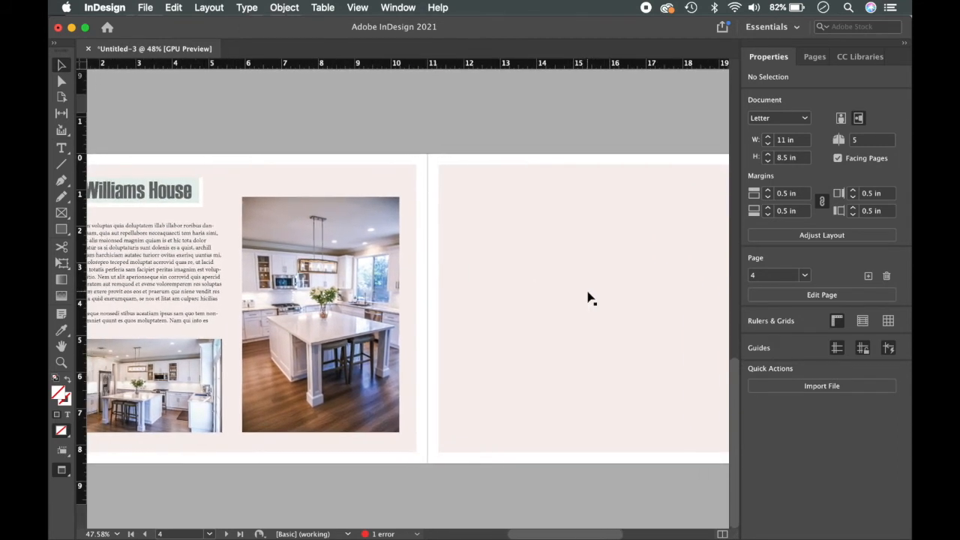
scroll(328, 345, up, 1)
scroll(328, 345, left, 2)
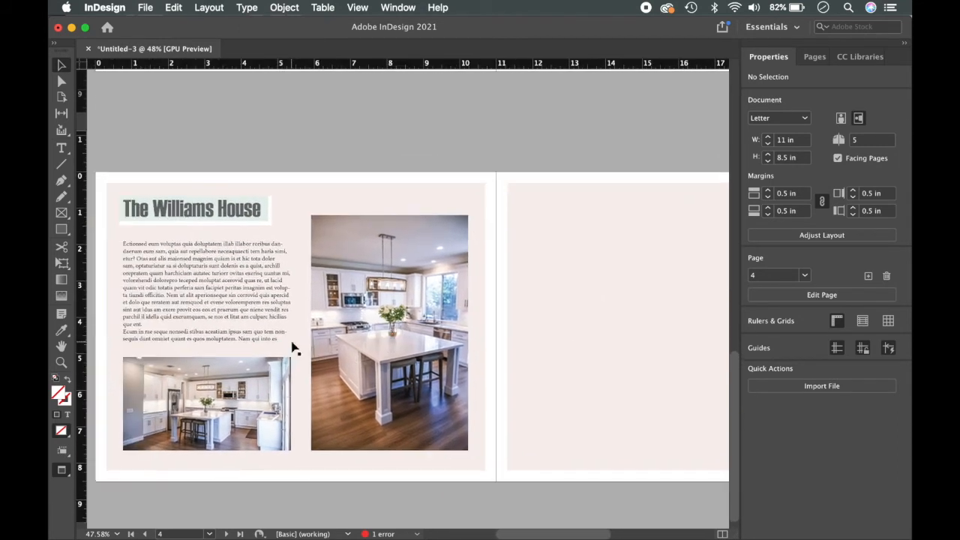
click(201, 214)
drag(288, 234, 596, 415)
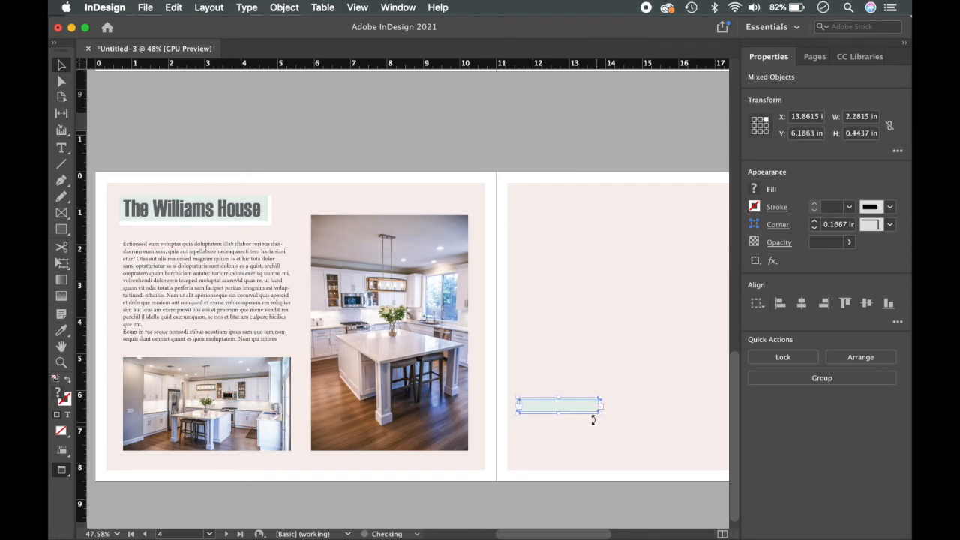
Step: Reduce the copied title's font size to 19 pt so the text fits its frame
scroll(592, 419, up, 3)
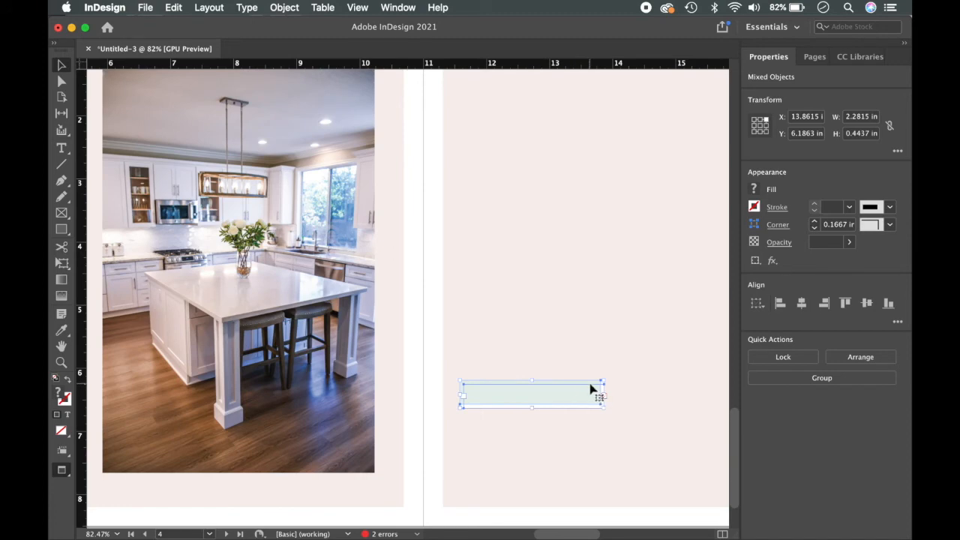
click(572, 412)
click(563, 397)
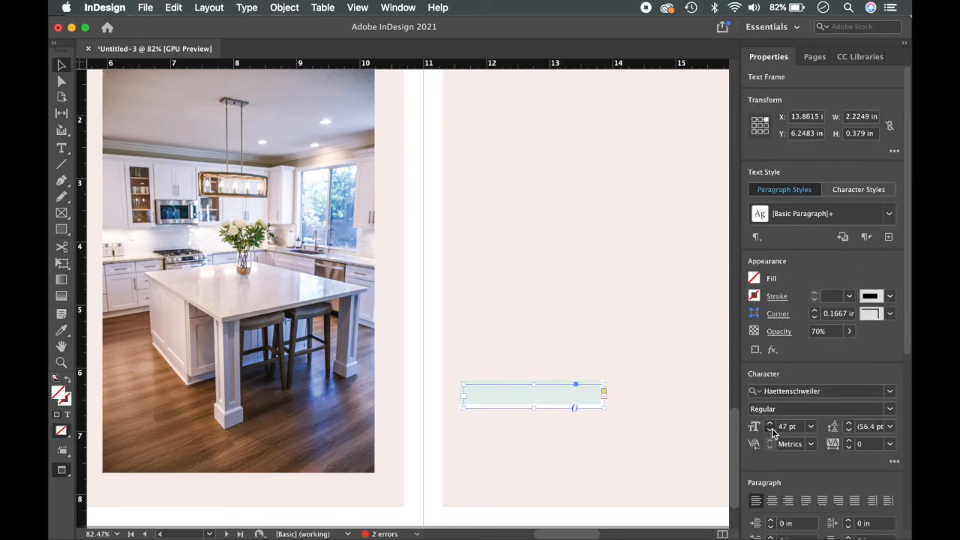
click(770, 430)
click(769, 430)
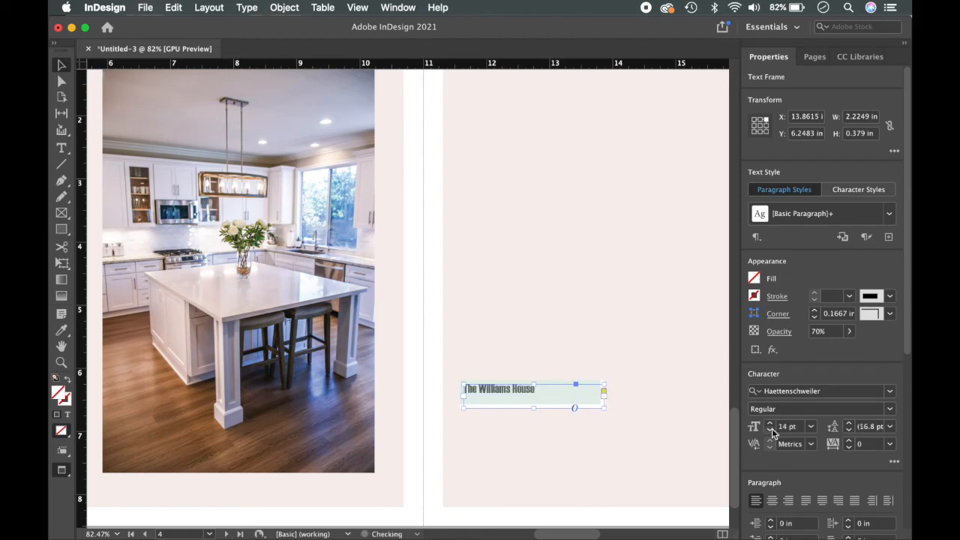
click(770, 424)
click(770, 423)
click(770, 423)
click(769, 423)
click(770, 423)
Step: Shorten the two rectangles behind the copied title to 1.75 in wide
click(662, 451)
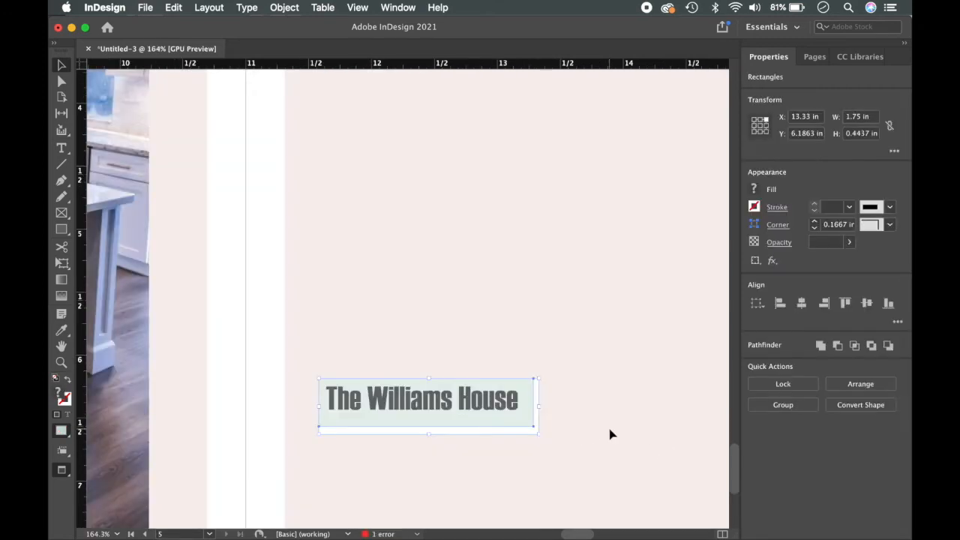
click(611, 435)
Step: Replace the wording of the small copied title on the facing page with "Inspiration"
scroll(610, 435, down, 6)
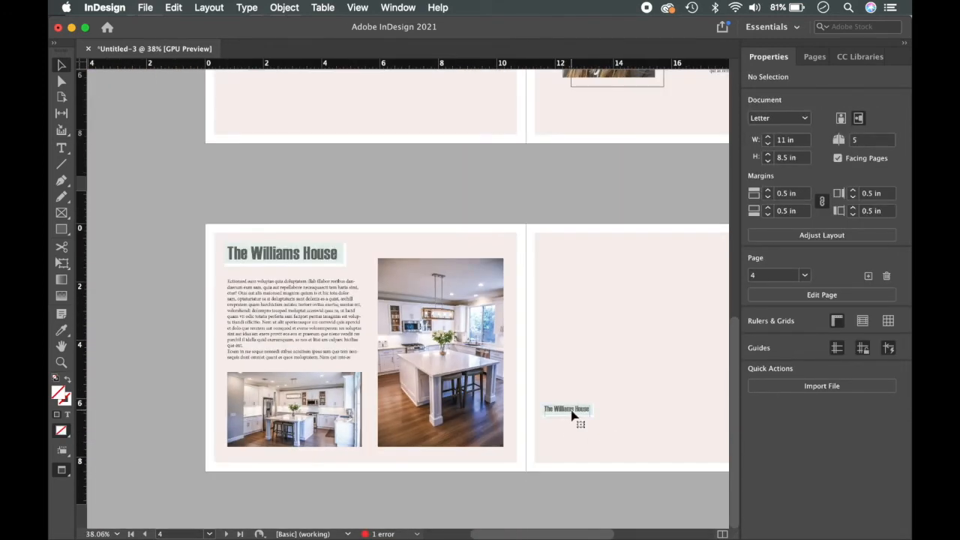
double_click(571, 413)
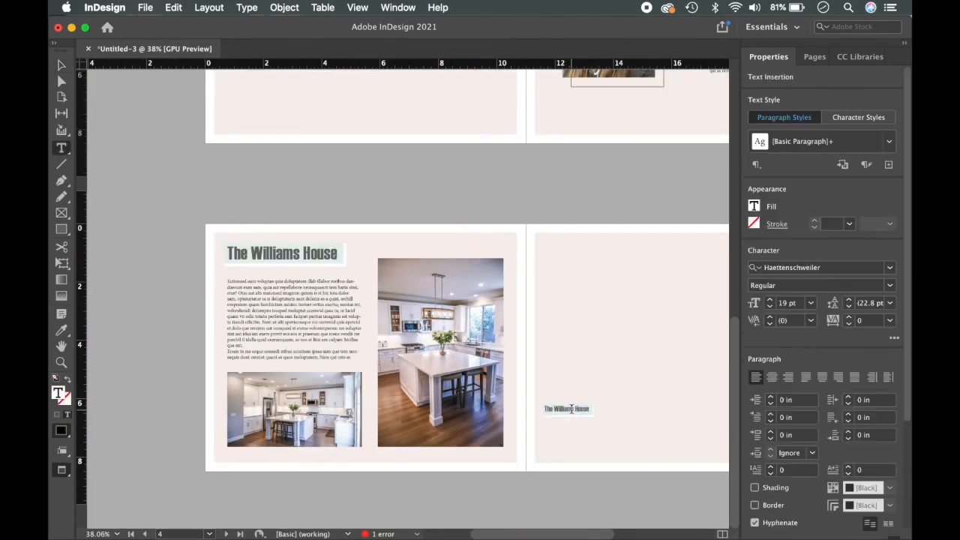
drag(589, 409, 536, 412)
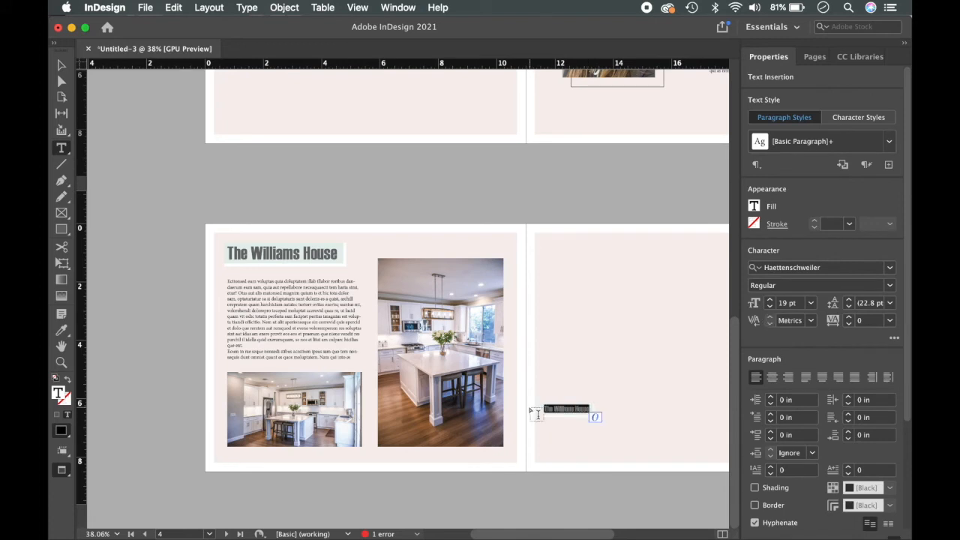
scroll(537, 413, down, 2)
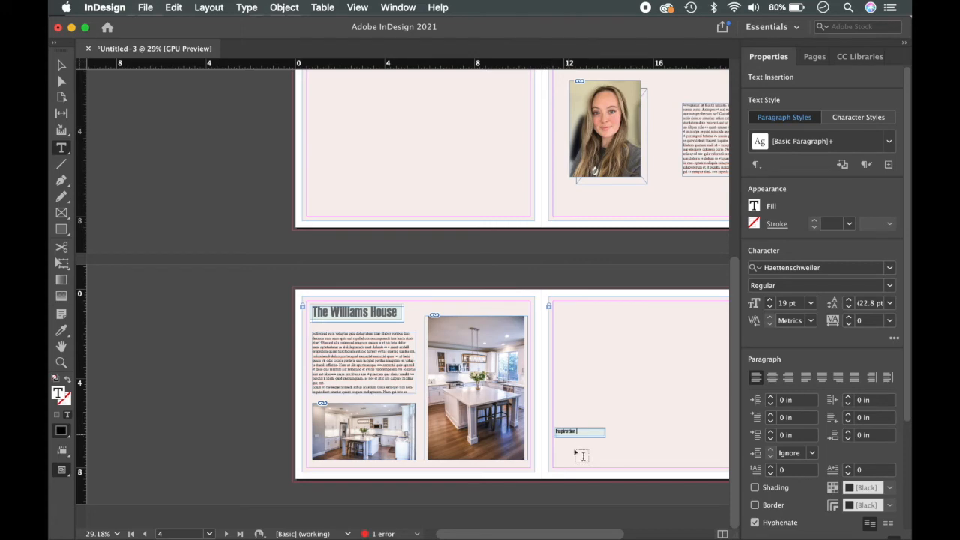
click(525, 509)
Step: Shorten the Inspiration text frame and its backing rectangles to fit the word, with the green one 1.1124 in and the white one 1.17 in wide
scroll(593, 432, up, 4)
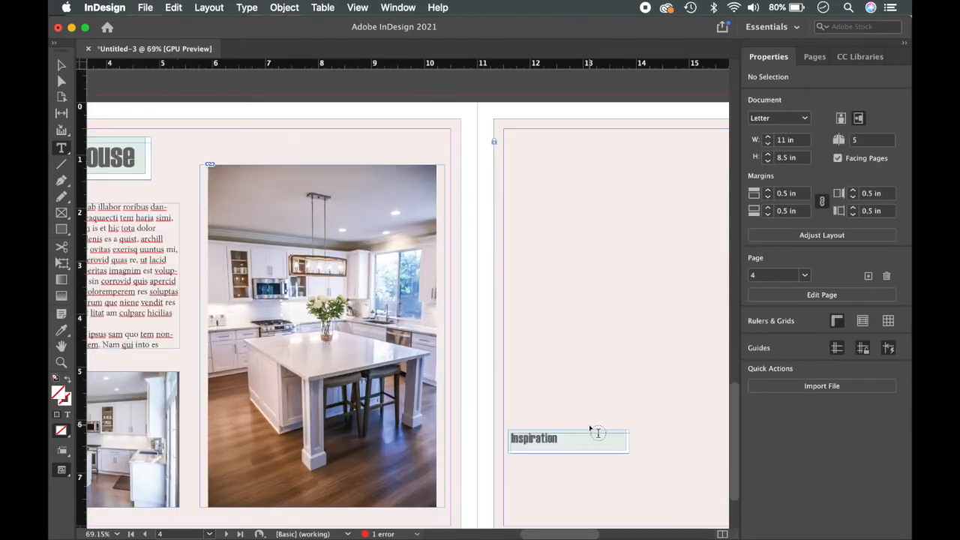
key(v)
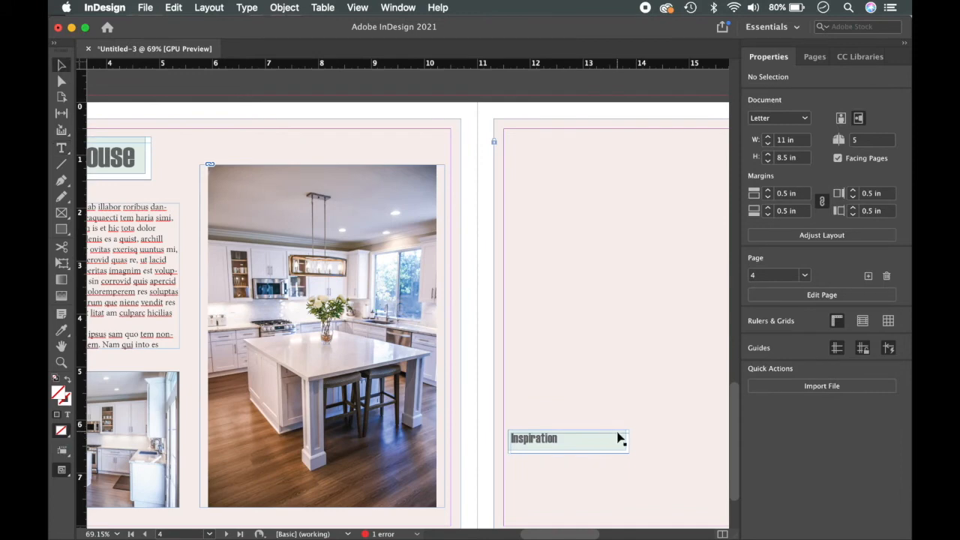
click(555, 447)
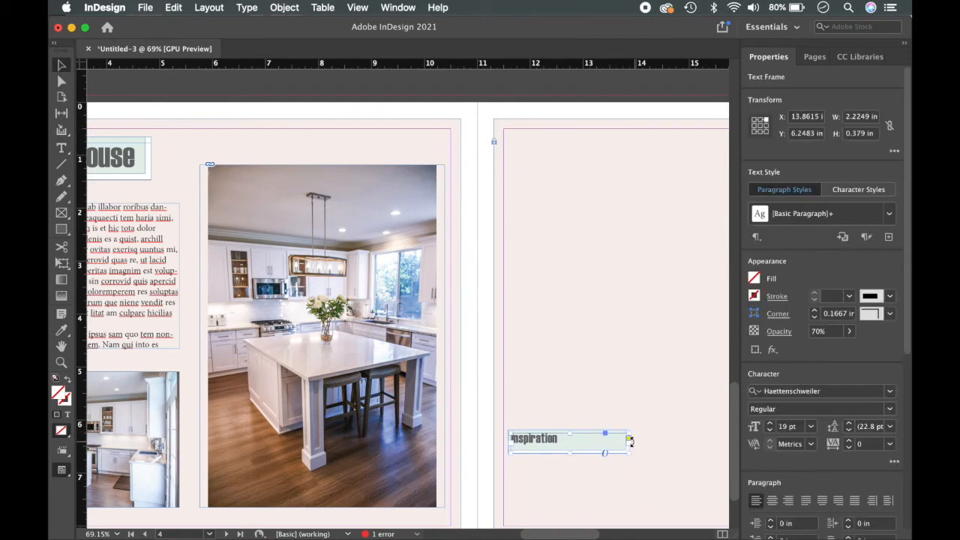
drag(630, 449, 564, 448)
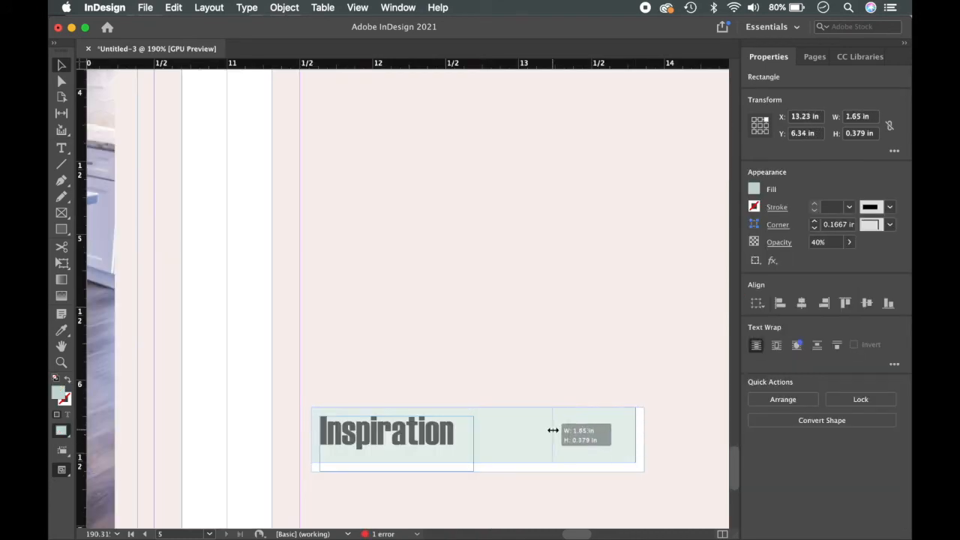
drag(550, 433, 474, 440)
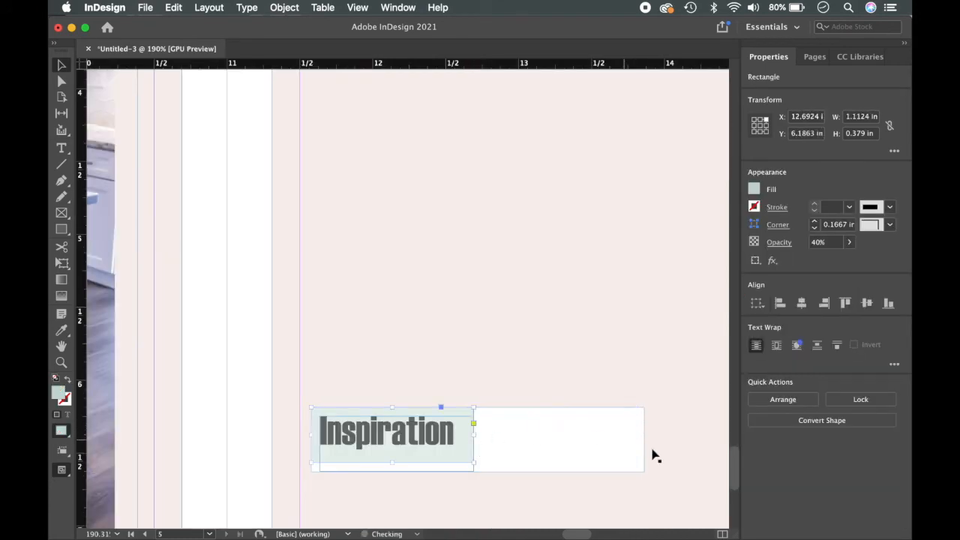
click(640, 444)
drag(645, 442, 483, 436)
click(538, 387)
Step: Group the Inspiration text with its backing rectangles and move the group to X 13.59 in, Y 6.3713 in
scroll(538, 387, down, 2)
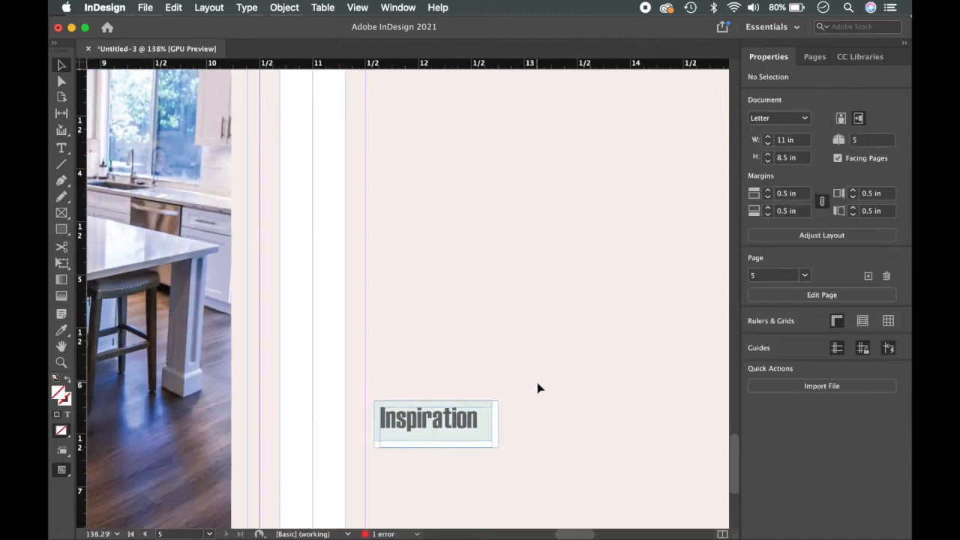
scroll(538, 388, down, 3)
scroll(538, 387, down, 2)
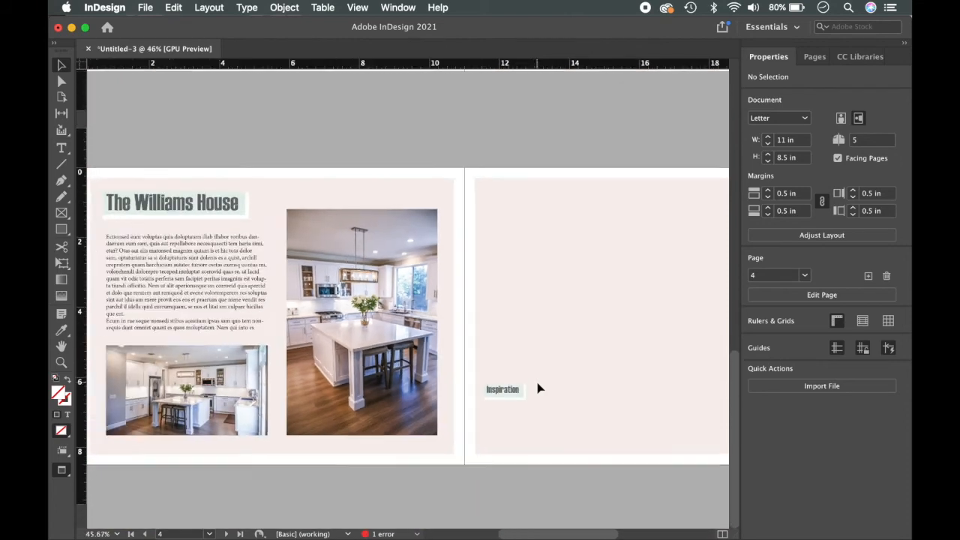
drag(536, 410, 483, 378)
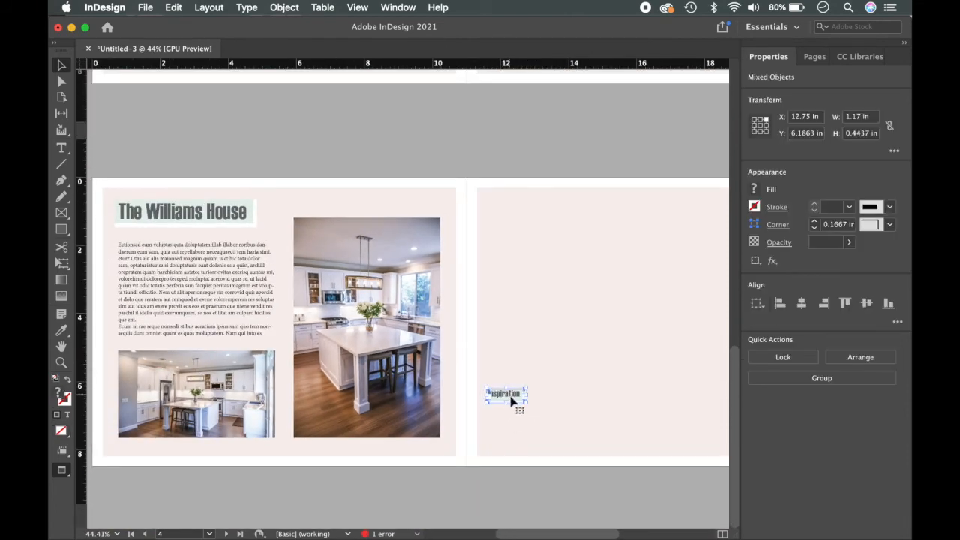
right_click(510, 400)
click(552, 313)
drag(510, 402, 538, 408)
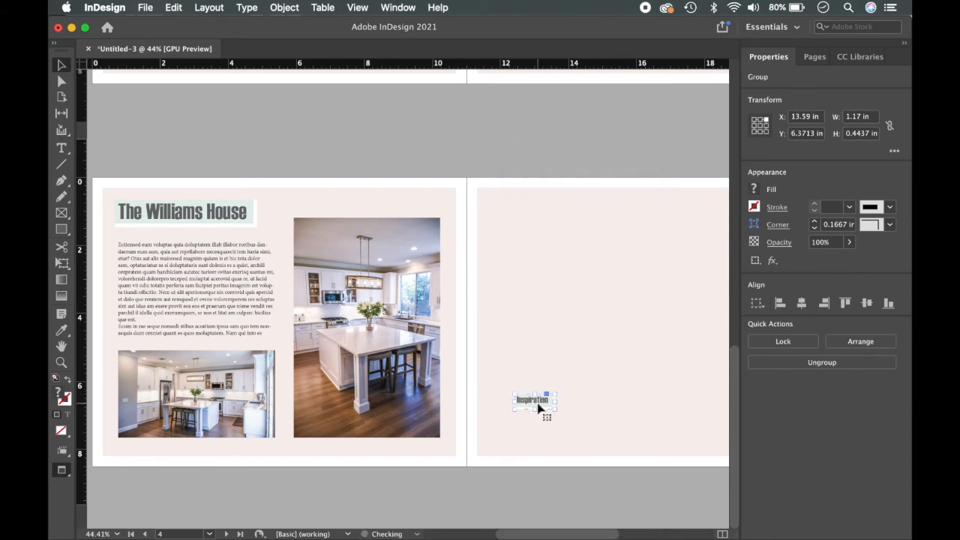
Step: Draw an image frame about 8.06 in wide and 4.56 in high above the Inspiration label
click(590, 411)
scroll(581, 413, down, 2)
key(f)
drag(511, 302, 707, 414)
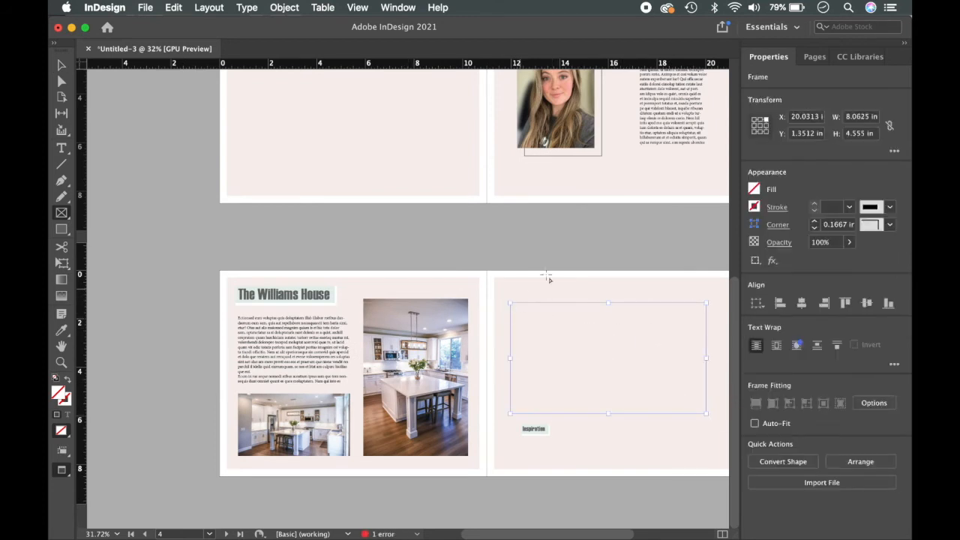
Step: Place Slide1.jpg in the new frame and fit it to fill the frame proportionally
click(806, 482)
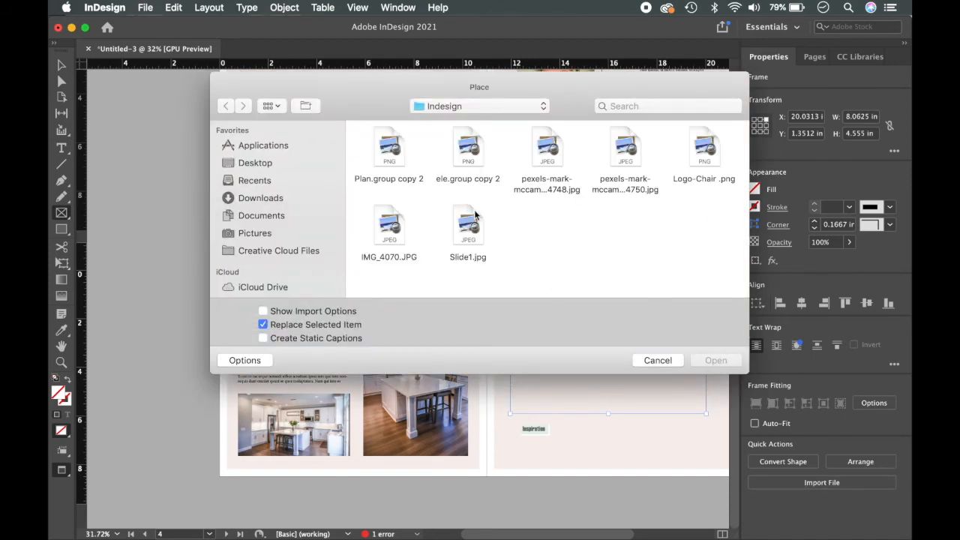
double_click(470, 227)
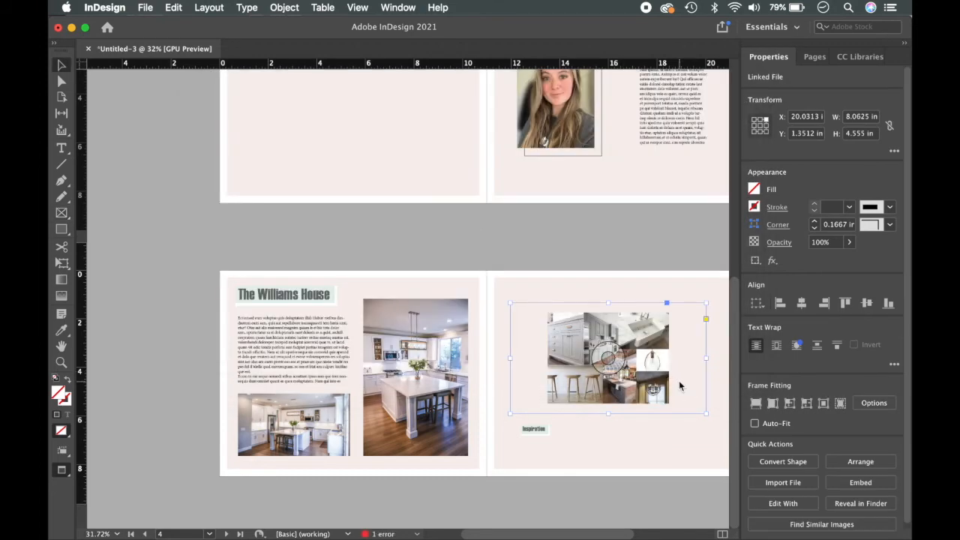
right_click(680, 386)
click(571, 313)
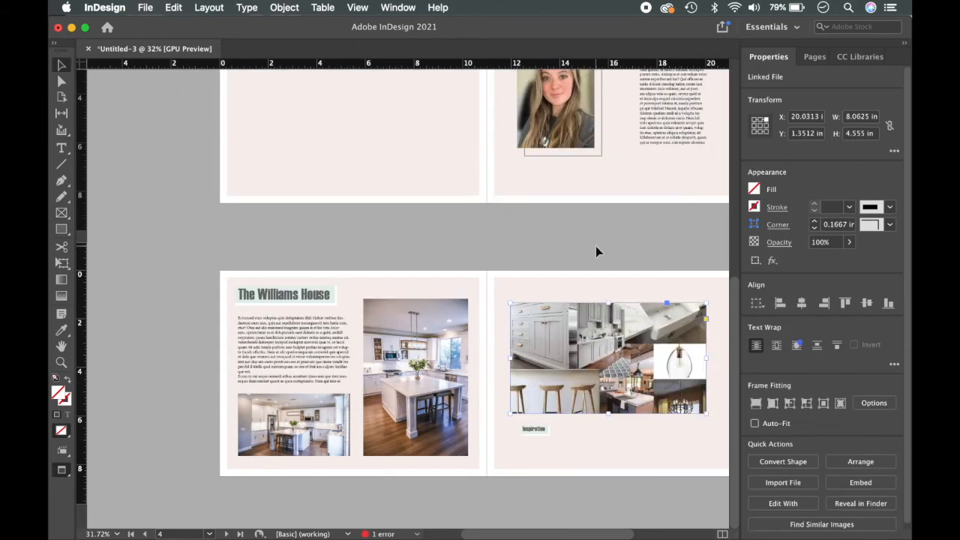
Step: Scale the collage image down in small increments inside its frame to bring its cropped edges back into view
click(596, 246)
double_click(604, 385)
key(super+comma)
key(super+comma)
key(super+comma)
key(super+comma)
key(super+comma)
key(super+comma)
key(super+comma)
key(super+comma)
key(super+comma)
key(super+comma)
key(super+comma)
key(super+comma)
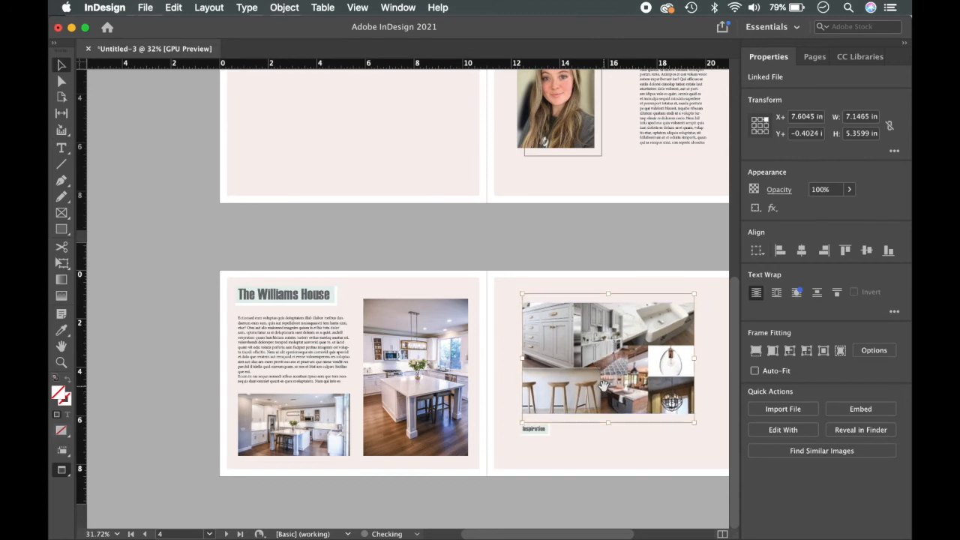
key(super+comma)
key(super+comma)
key(super+comma)
key(super+comma)
key(super+comma)
key(super+comma)
key(super+comma)
key(super+comma)
key(super+comma)
key(super+comma)
key(super+comma)
key(super+comma)
click(597, 242)
Step: Reposition the collage frame above the Inspiration label, with its upper-right corner at X 20.5313 in, Y 1.8162 in
mouse_move(574, 365)
mouse_down()
mouse_move(576, 379)
mouse_move(586, 378)
mouse_up()
click(580, 431)
scroll(540, 441, up, 3)
drag(597, 307, 587, 308)
click(568, 406)
scroll(536, 409, down, 1)
click(481, 411)
click(517, 434)
scroll(517, 434, down, 2)
click(618, 417)
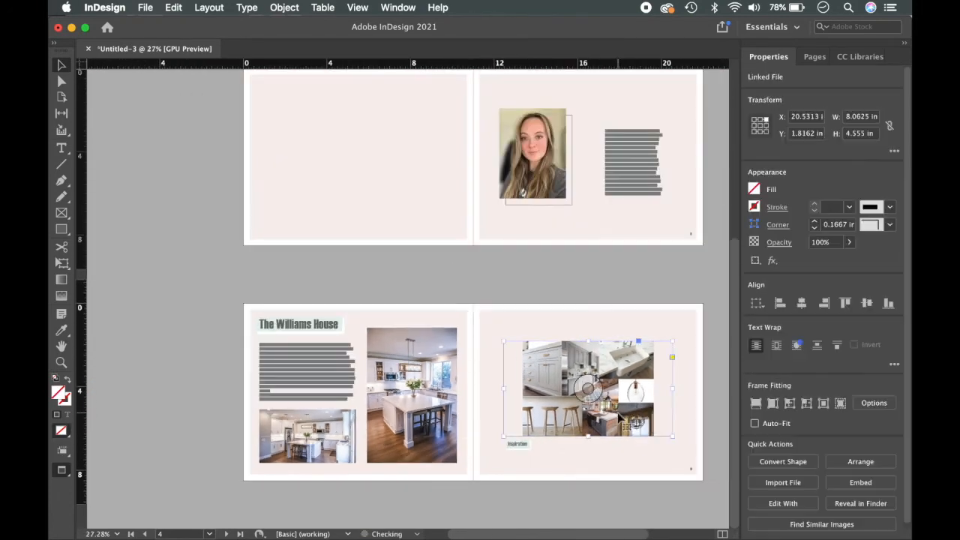
click(723, 410)
Step: Duplicate the spread of pages 2-3 to add a new spread at the end of the document
scroll(485, 490, up, 2)
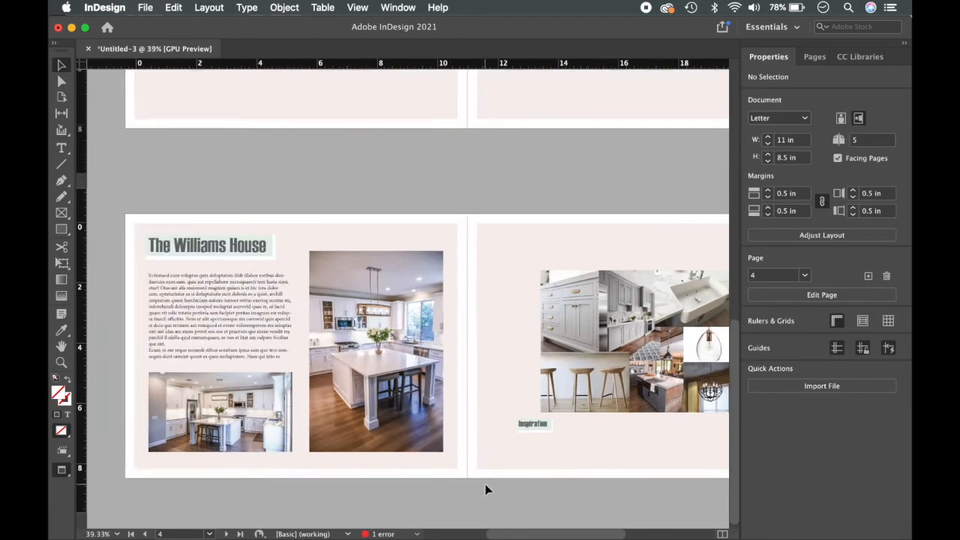
scroll(486, 489, right, 1)
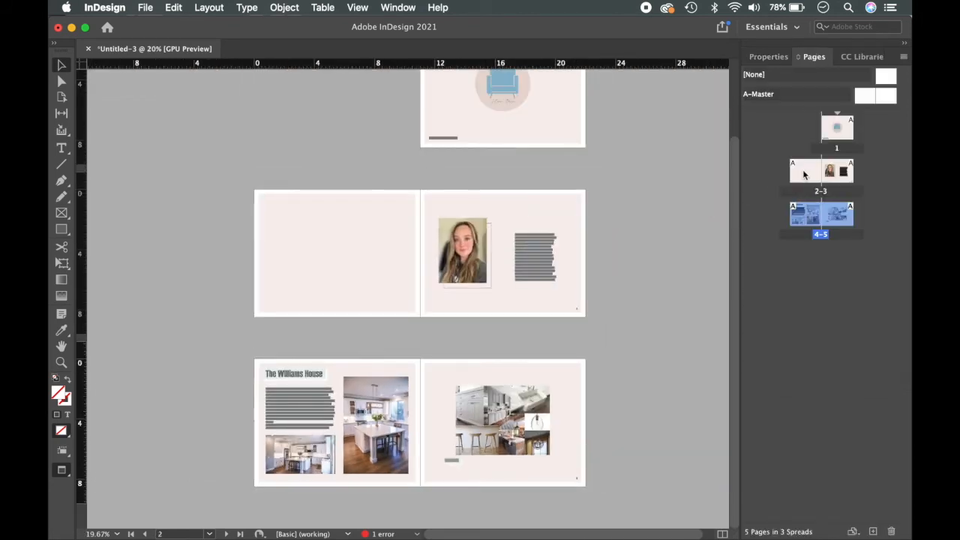
click(803, 172)
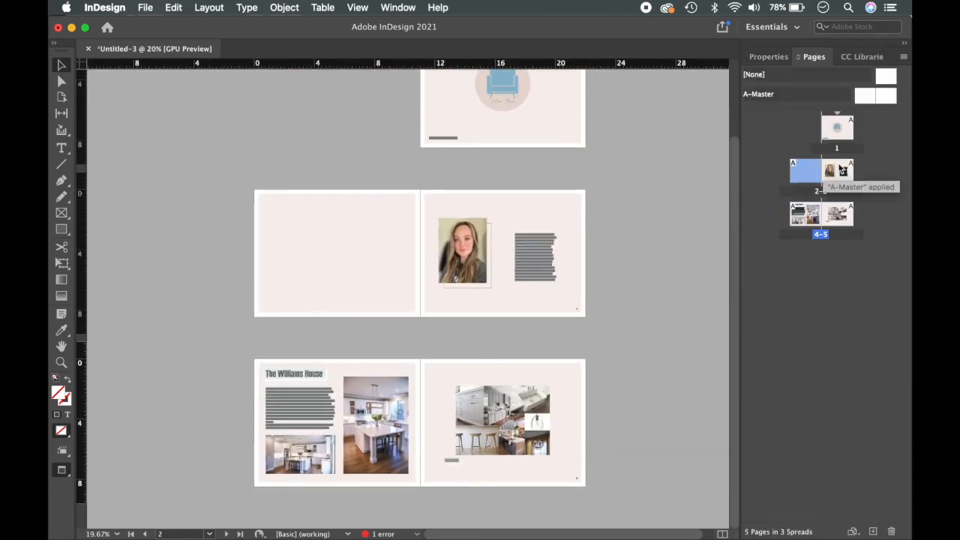
shift+click(842, 170)
right_click(839, 168)
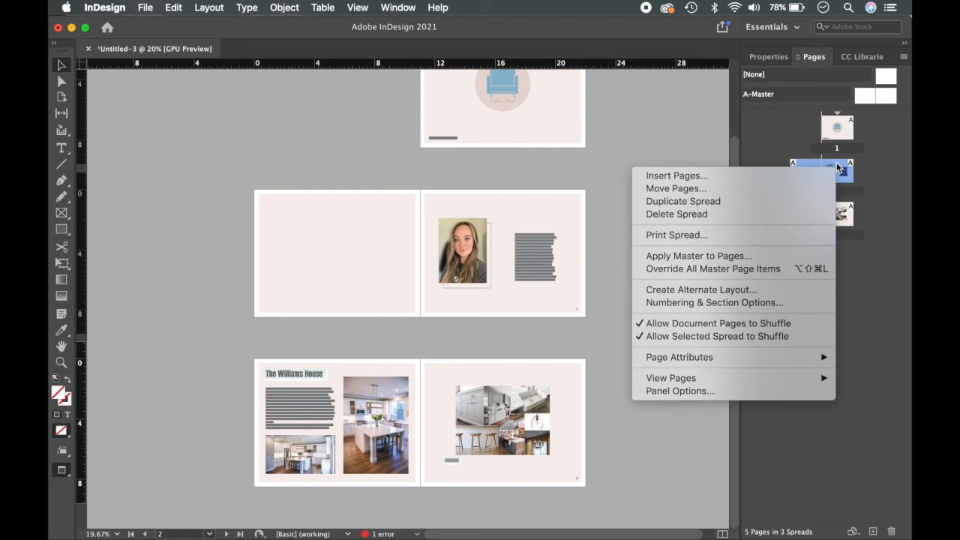
click(773, 204)
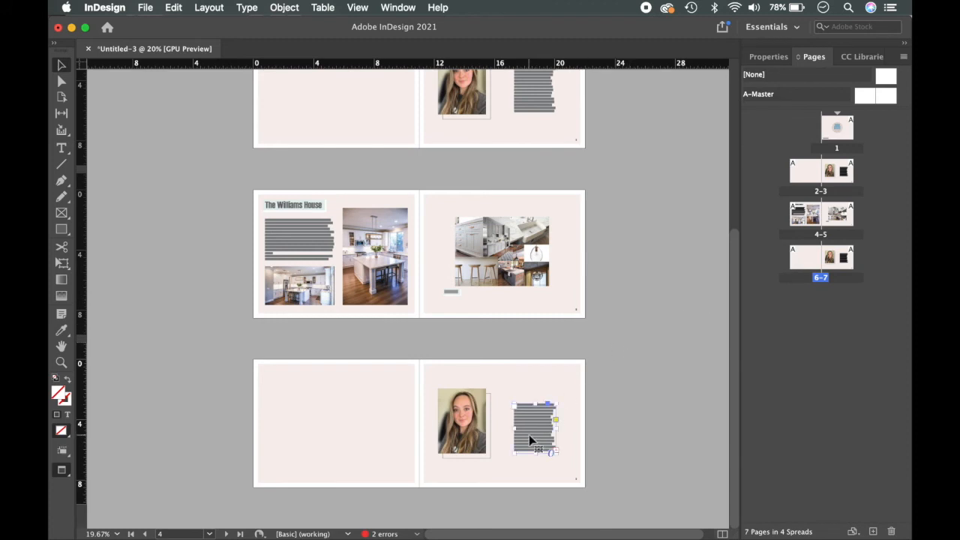
Step: Delete the text block, the portrait photo and the outline frame behind it from the duplicated spread
key(Delete)
click(459, 418)
key(Delete)
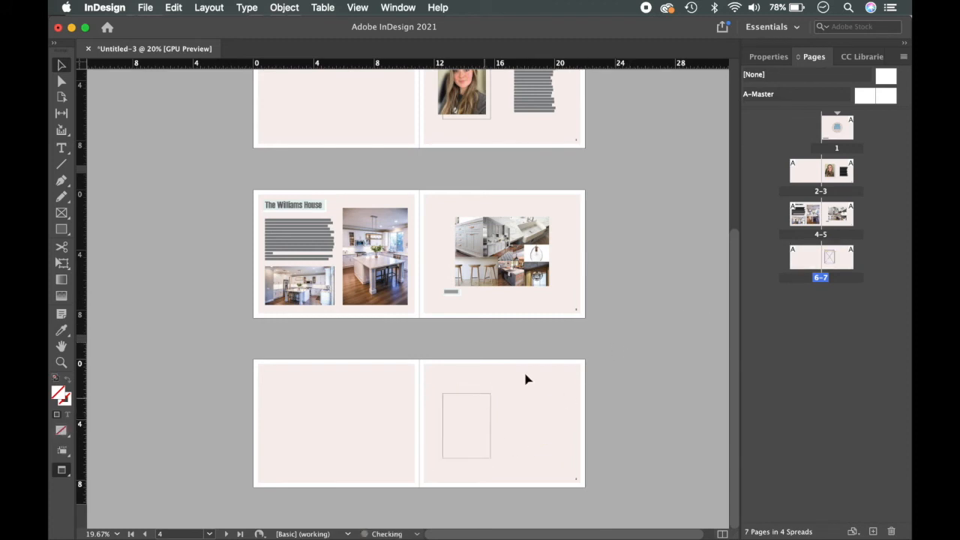
drag(489, 420, 484, 416)
key(Delete)
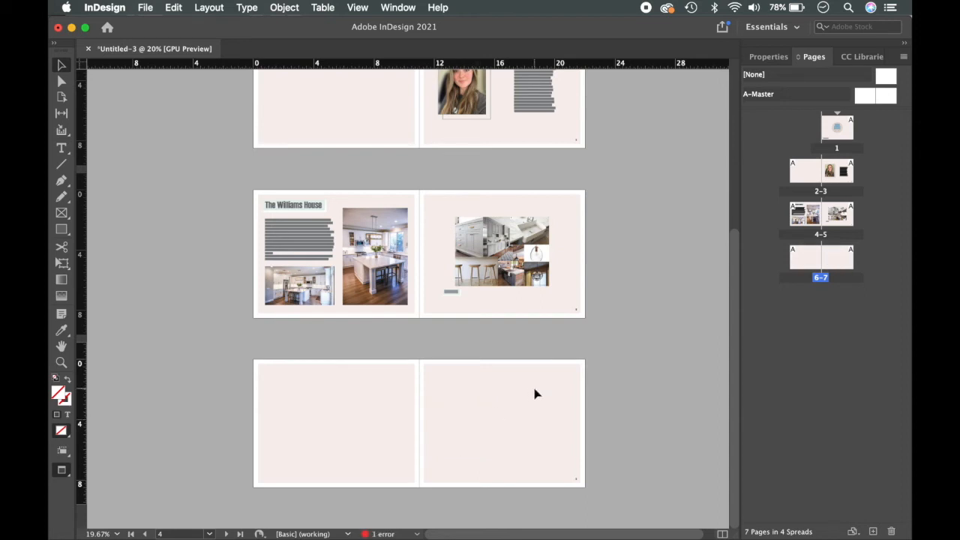
Step: Change the page number text in the corner of the new spread's second page to 6
scroll(593, 296, up, 5)
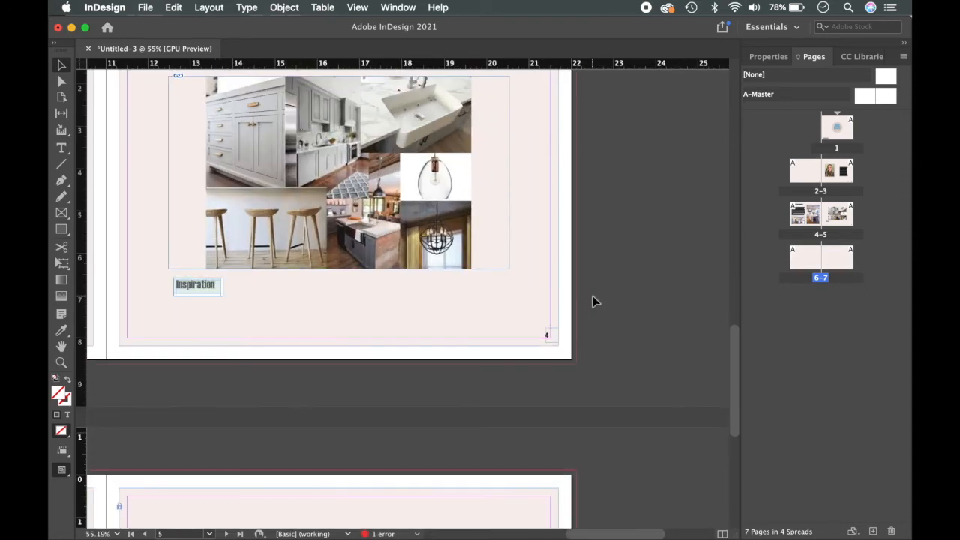
scroll(576, 355, down, 5)
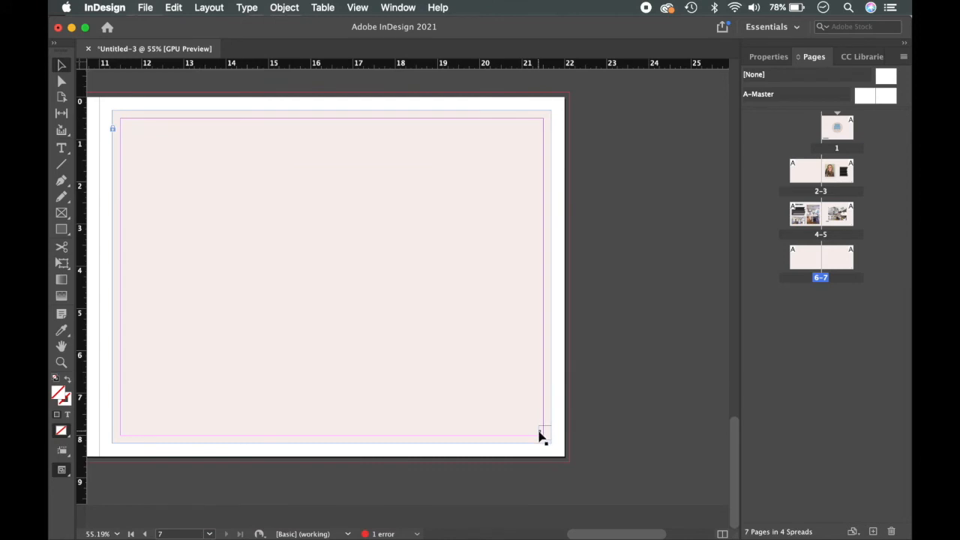
key(super+z)
click(593, 447)
scroll(541, 439, up, 5)
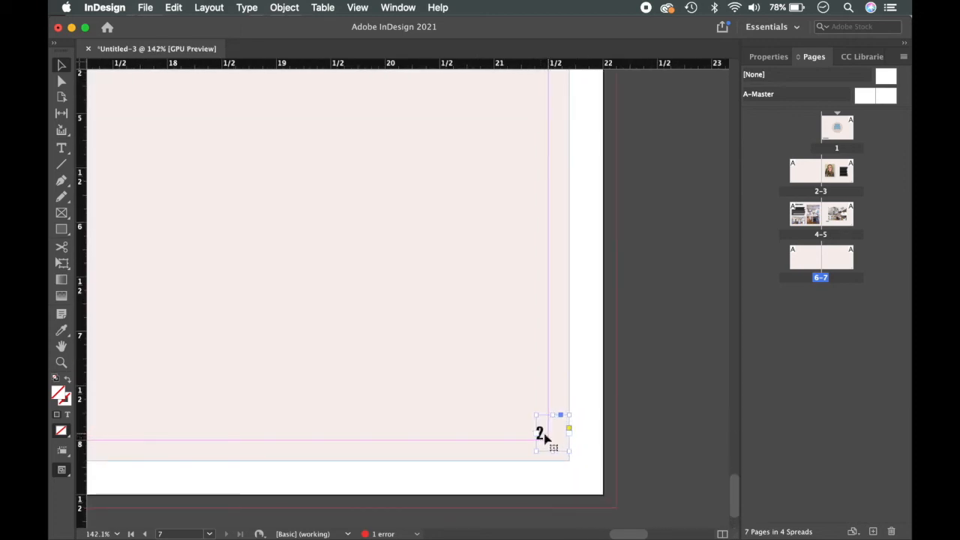
double_click(543, 433)
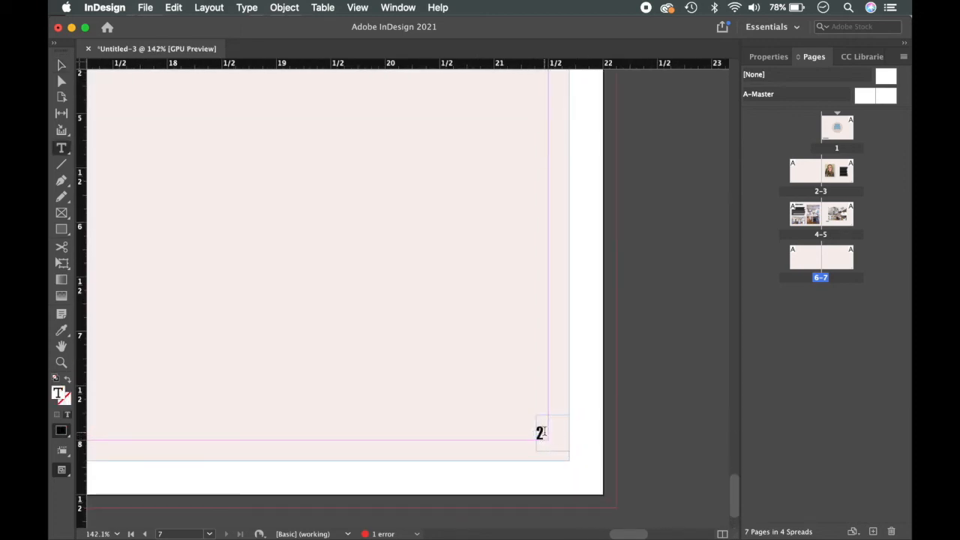
key(BackSpace)
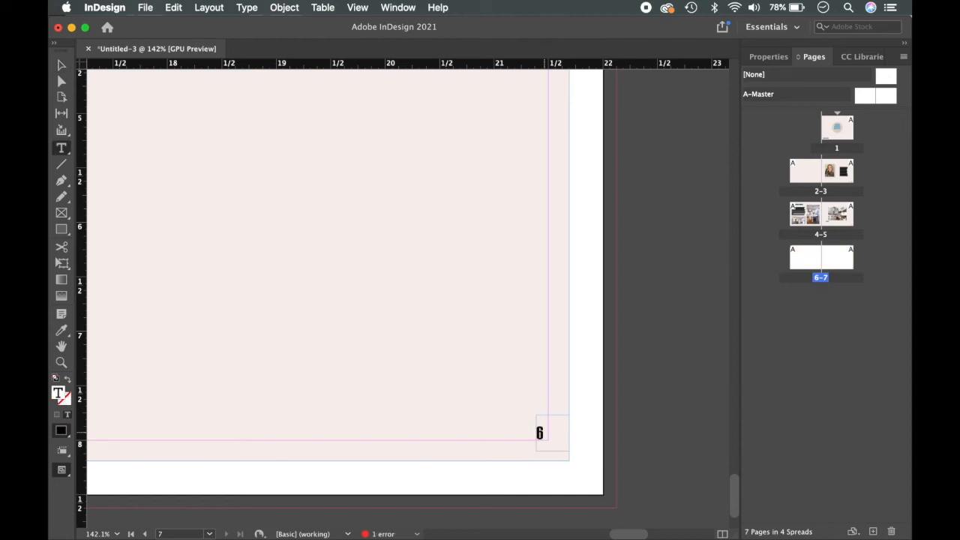
click(663, 426)
key(v)
scroll(660, 425, down, 5)
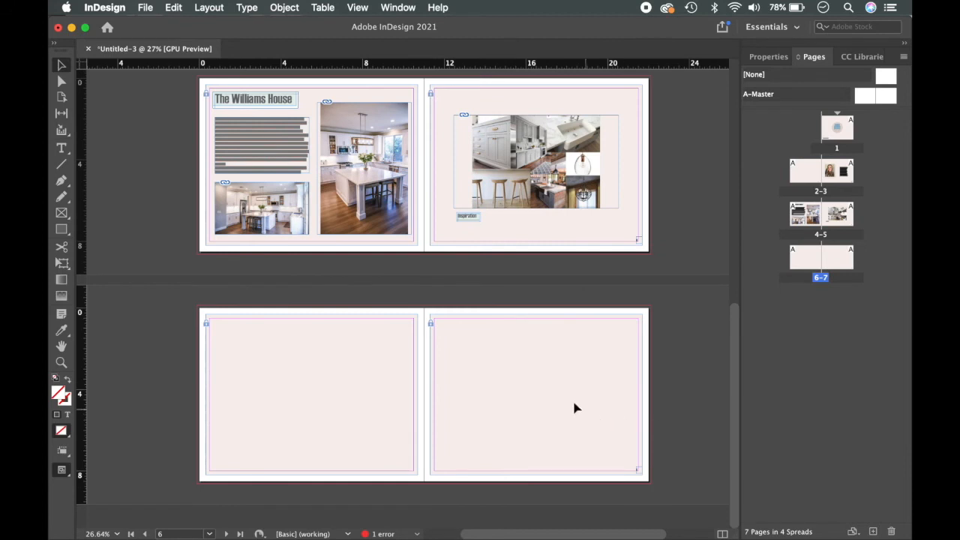
scroll(572, 403, down, 1)
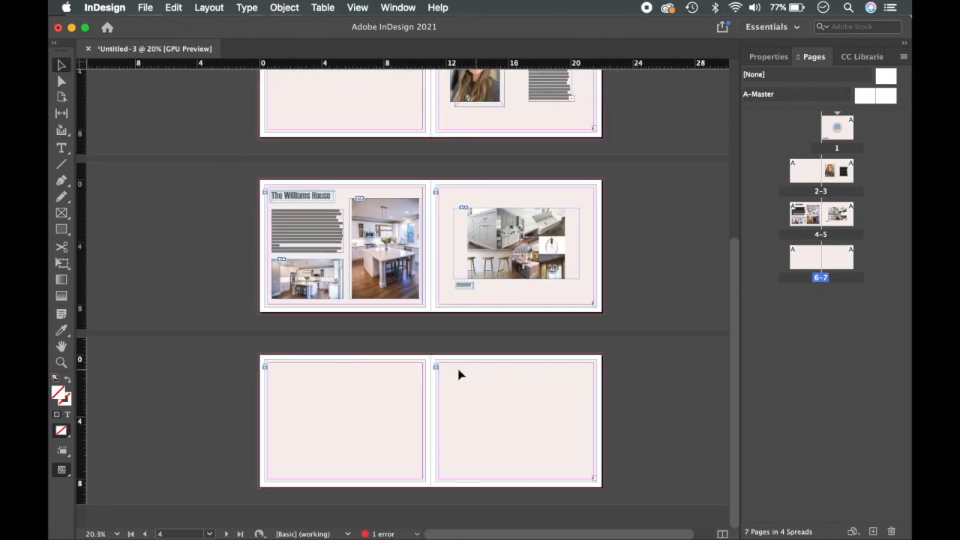
scroll(441, 369, up, 2)
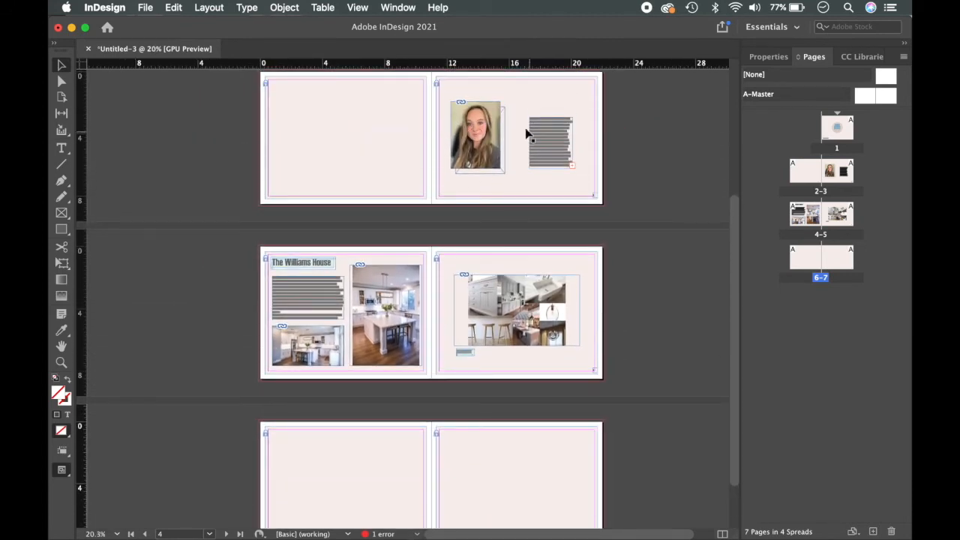
scroll(534, 447, down, 1)
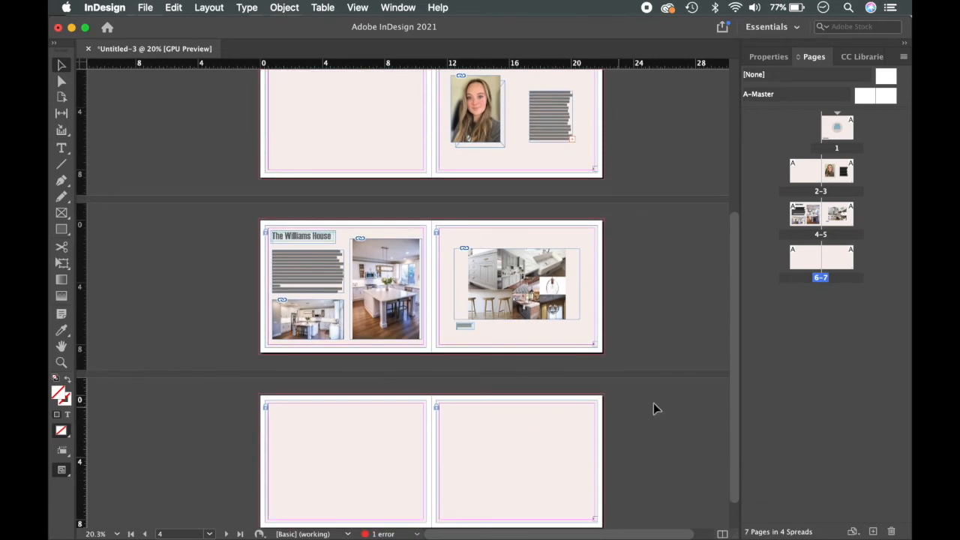
Step: Place one copy of the Inspiration label on each of the two pages of the new spread
scroll(670, 409, down, 2)
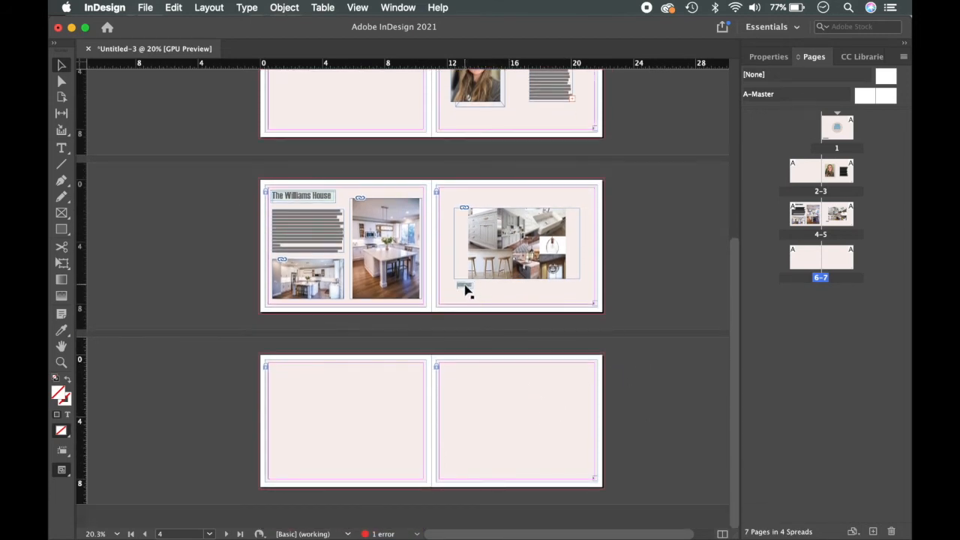
drag(465, 291, 328, 405)
key(super+z)
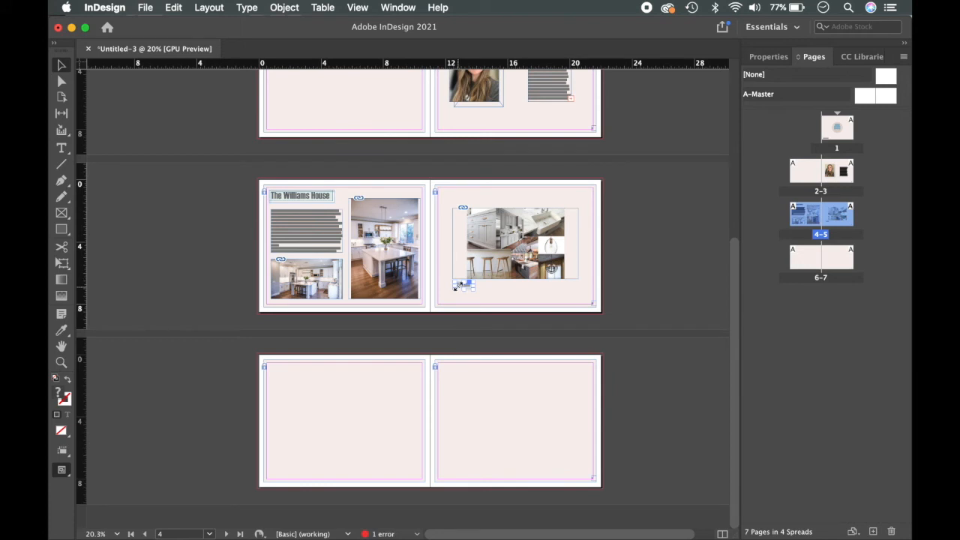
drag(462, 288, 473, 455)
click(335, 438)
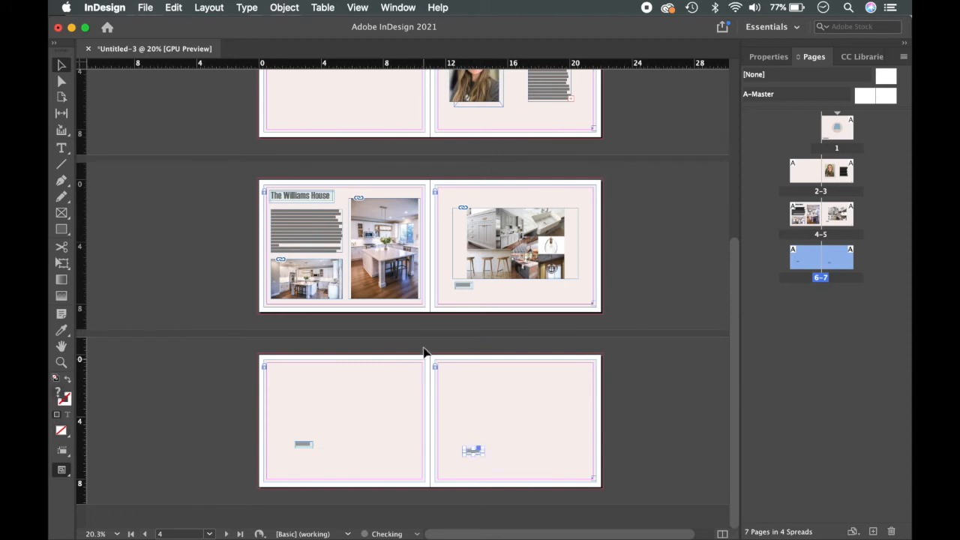
click(354, 406)
Step: Copy the project title The Williams House to the upper-left corner of page 6
scroll(355, 399, up, 3)
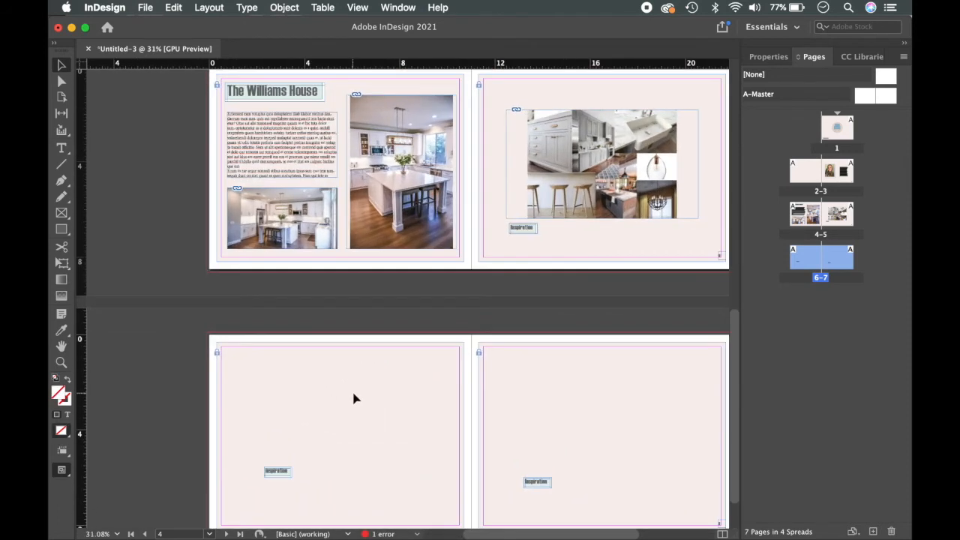
drag(291, 95, 297, 370)
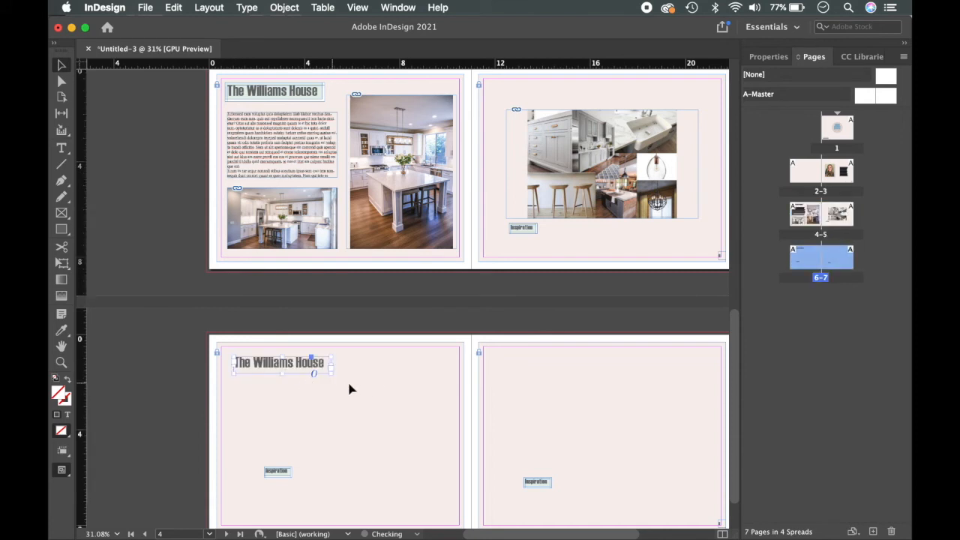
key(super+z)
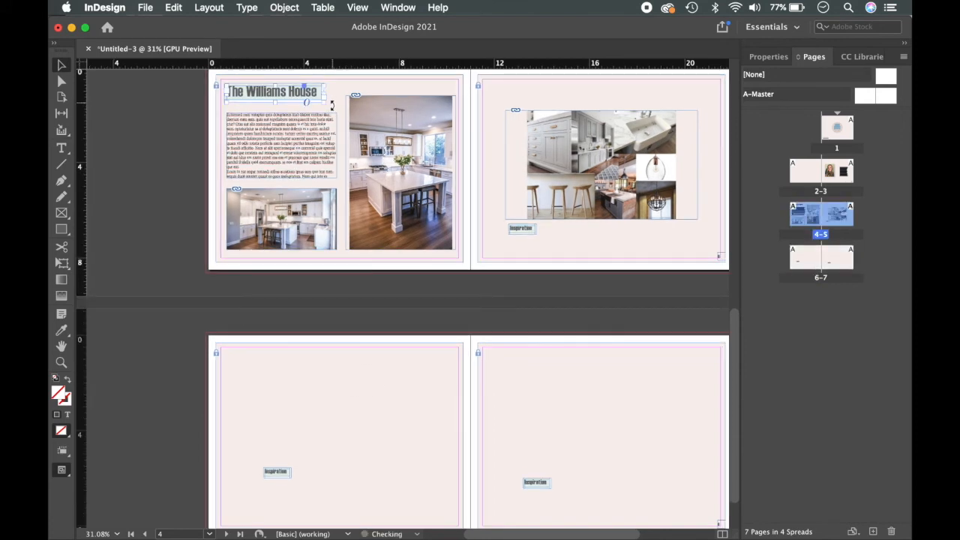
click(299, 91)
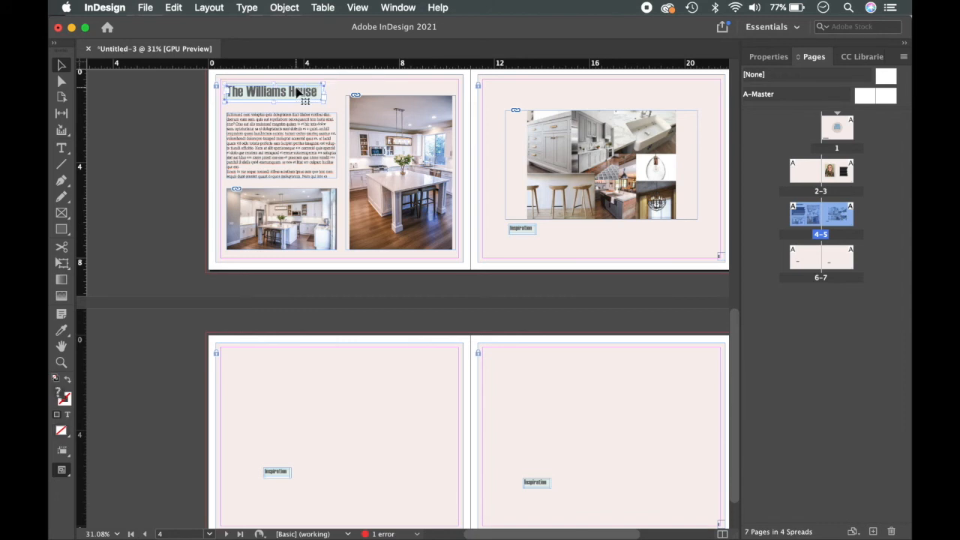
drag(304, 93, 303, 363)
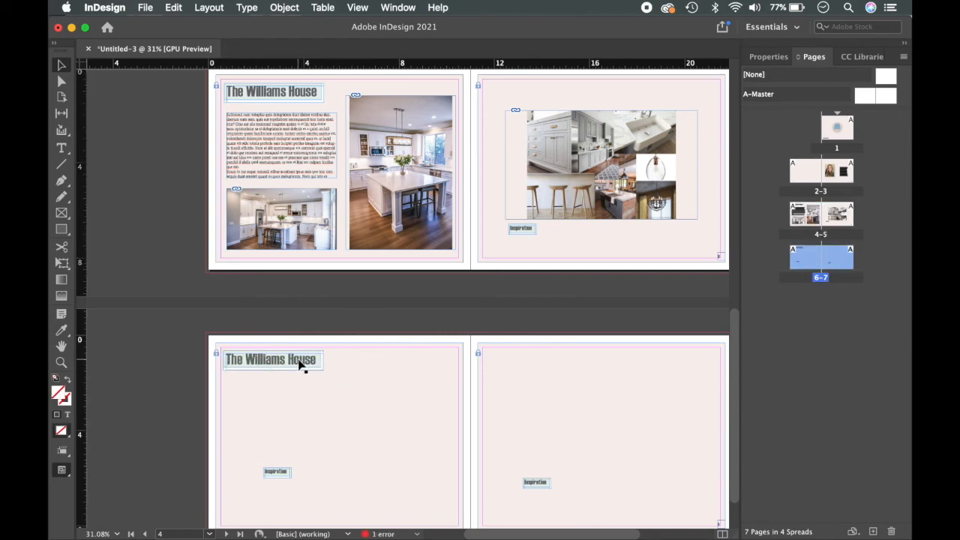
Step: Set the font size of the copied title on page 6 to 30 pt
scroll(302, 366, up, 2)
scroll(301, 364, up, 2)
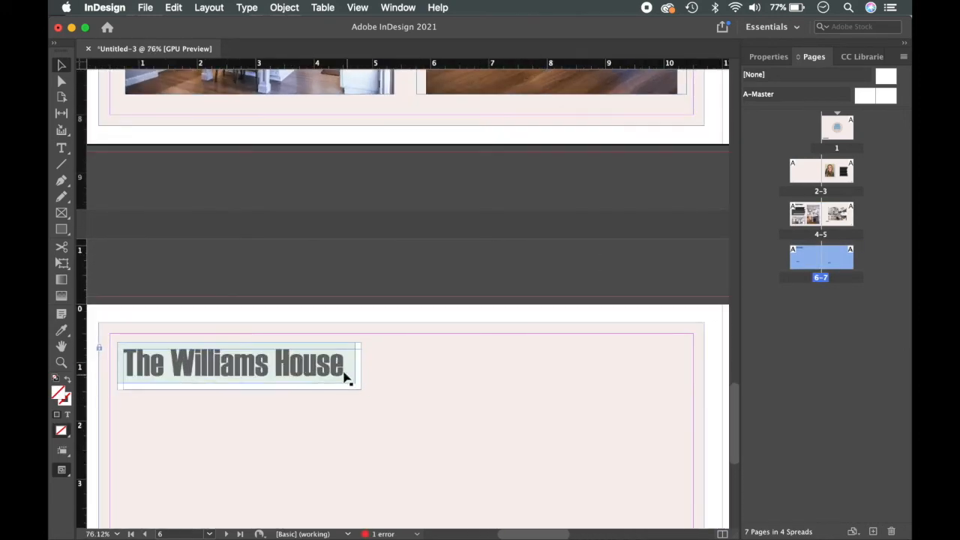
double_click(330, 361)
drag(339, 363, 73, 372)
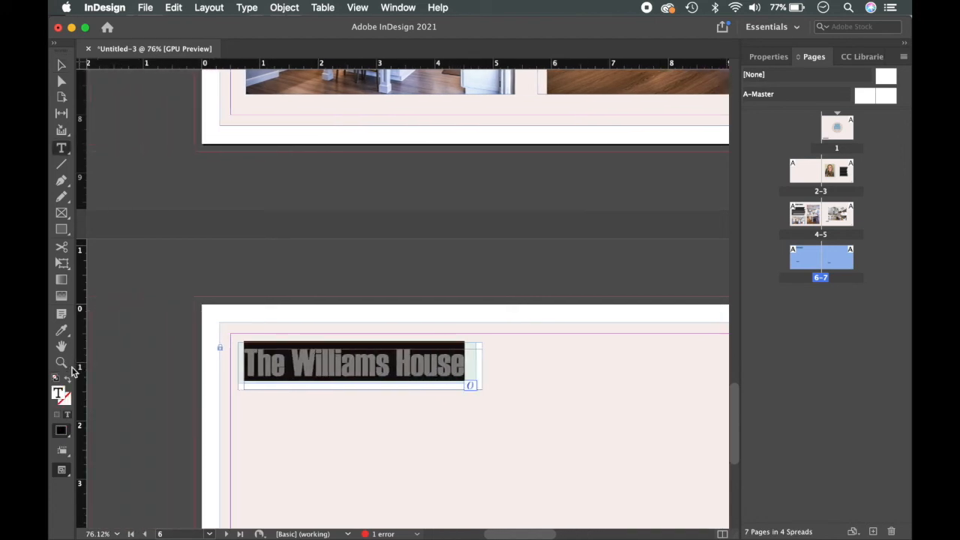
click(769, 60)
click(769, 308)
click(769, 308)
click(769, 308)
click(770, 307)
click(770, 308)
click(770, 307)
shift+click(770, 307)
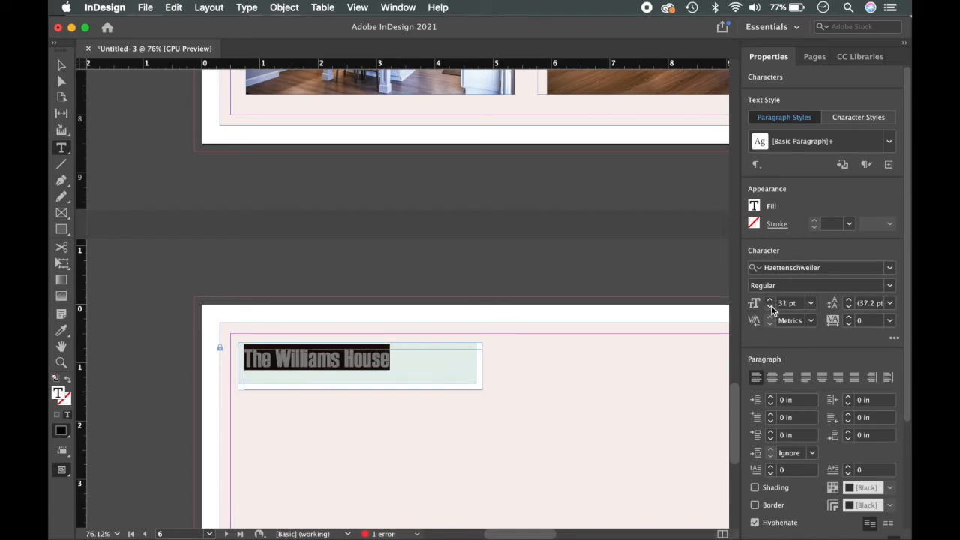
click(769, 307)
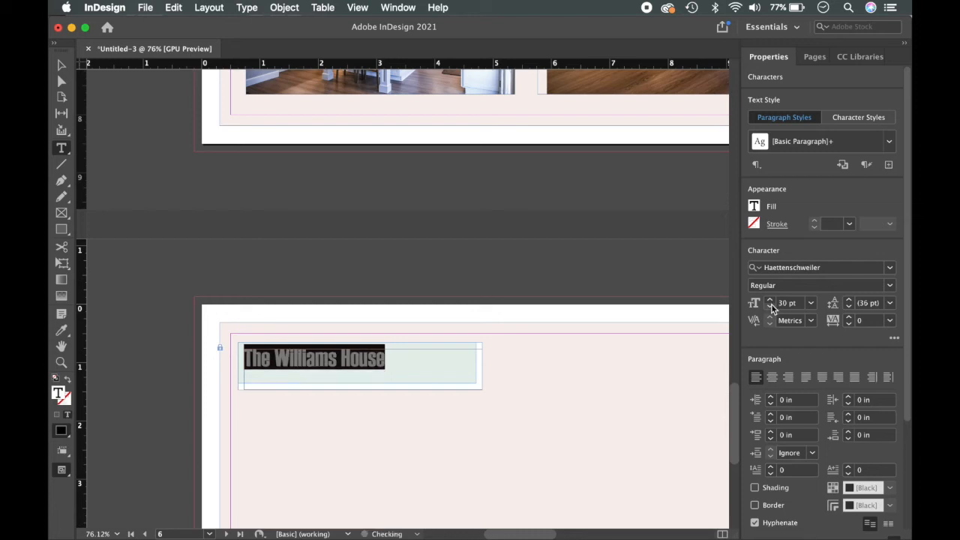
click(650, 266)
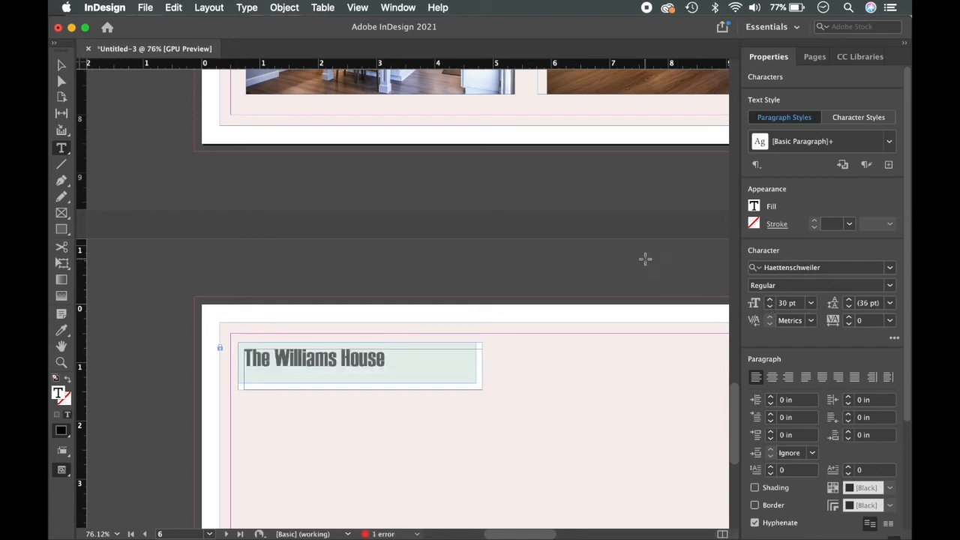
Step: Narrow the copied title's text frame to about 2.49 in, its tinted rectangle to about 2.66 in, and the white rectangle behind to match
click(389, 358)
click(454, 265)
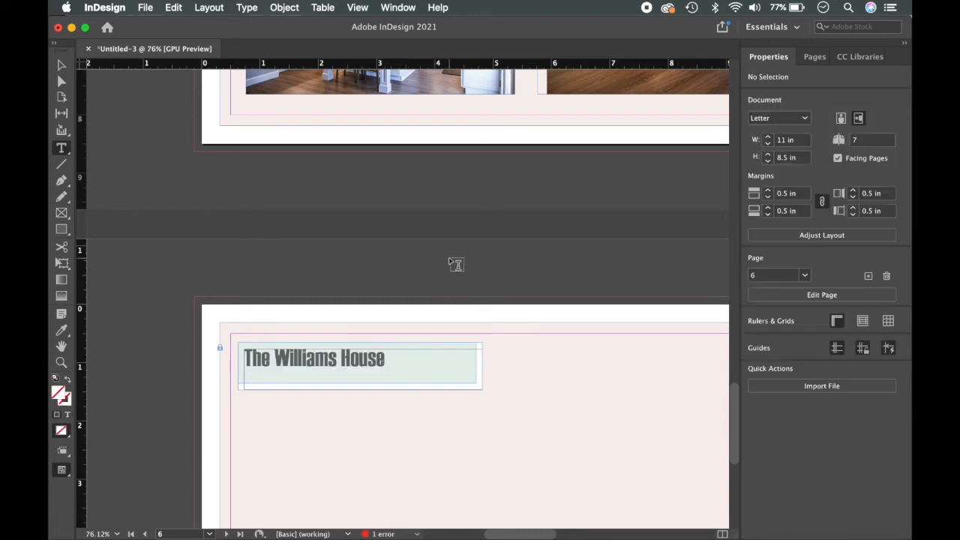
key(v)
click(478, 373)
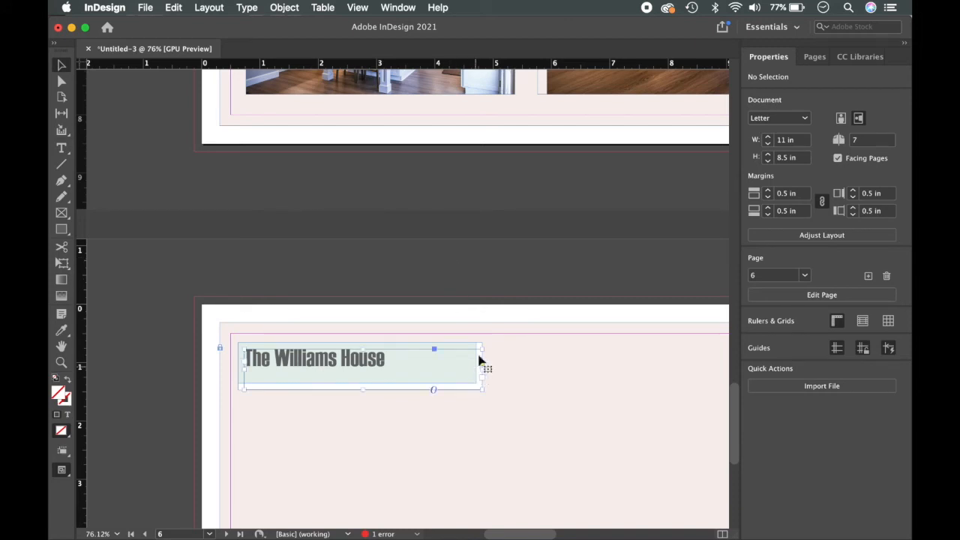
drag(483, 372, 389, 367)
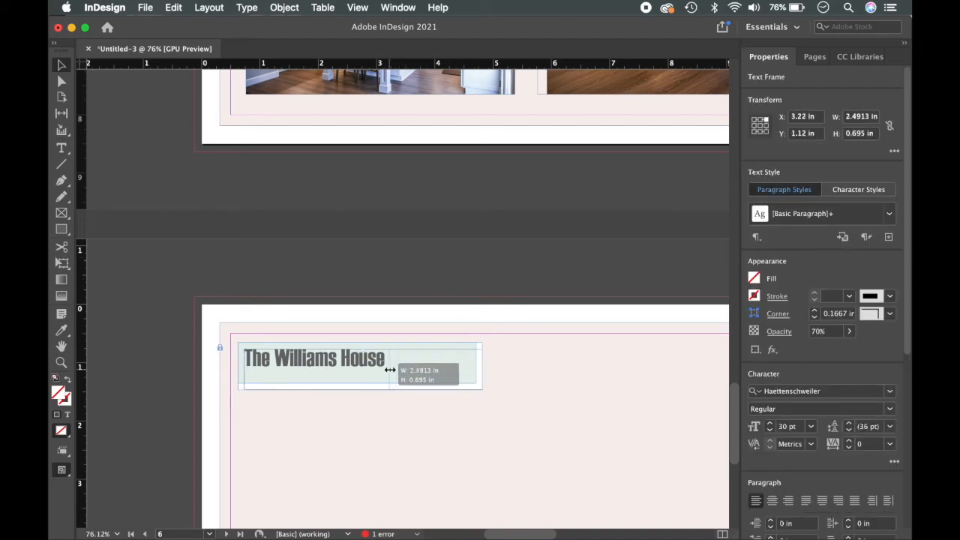
click(476, 364)
drag(481, 365, 395, 366)
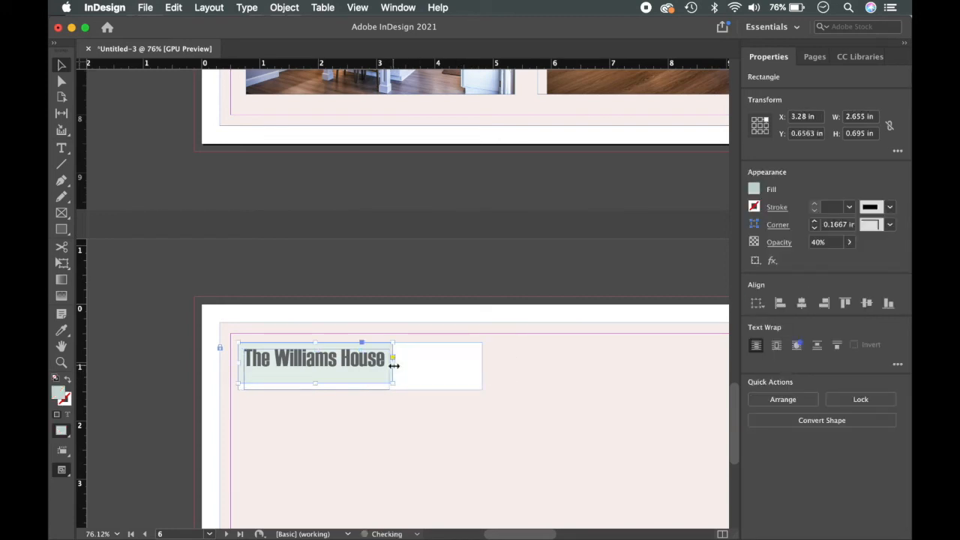
click(480, 372)
drag(480, 366, 397, 368)
click(493, 241)
Step: Check the resized title on page 6 in preview mode, without guides and frame edges
scroll(493, 242, down, 3)
scroll(493, 242, down, 1)
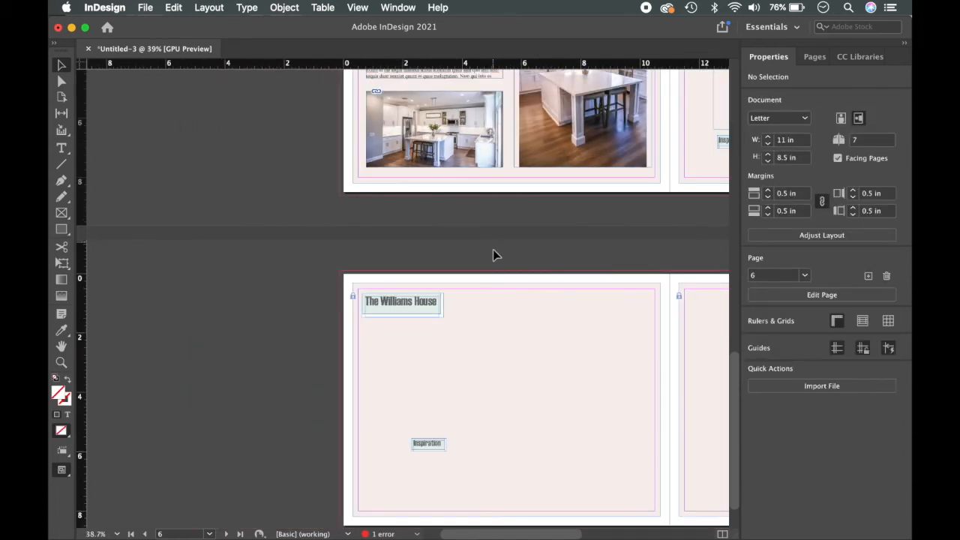
scroll(493, 248, up, 5)
scroll(494, 255, down, 3)
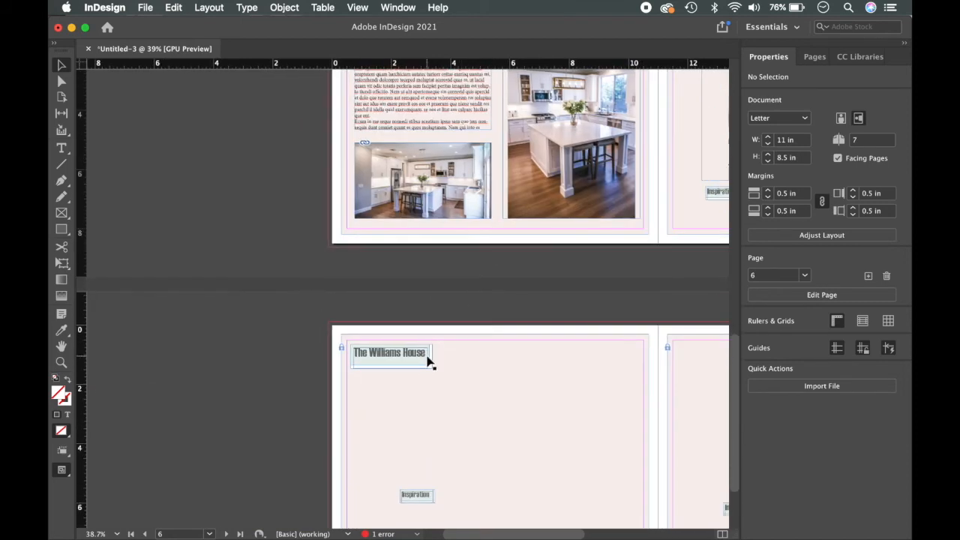
key(w)
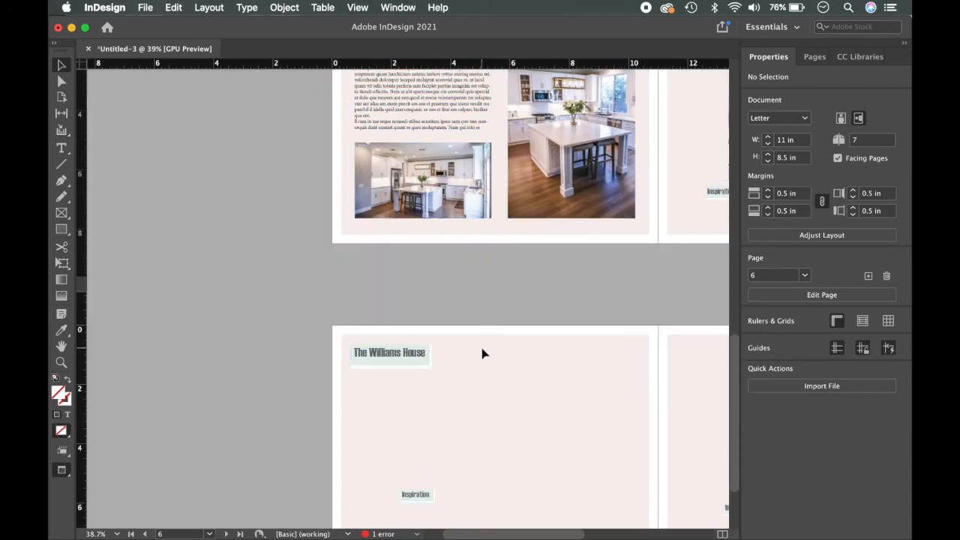
key(w)
Step: Replace the text of the Inspiration label on page 6 with "Plan View"
scroll(483, 377, down, 3)
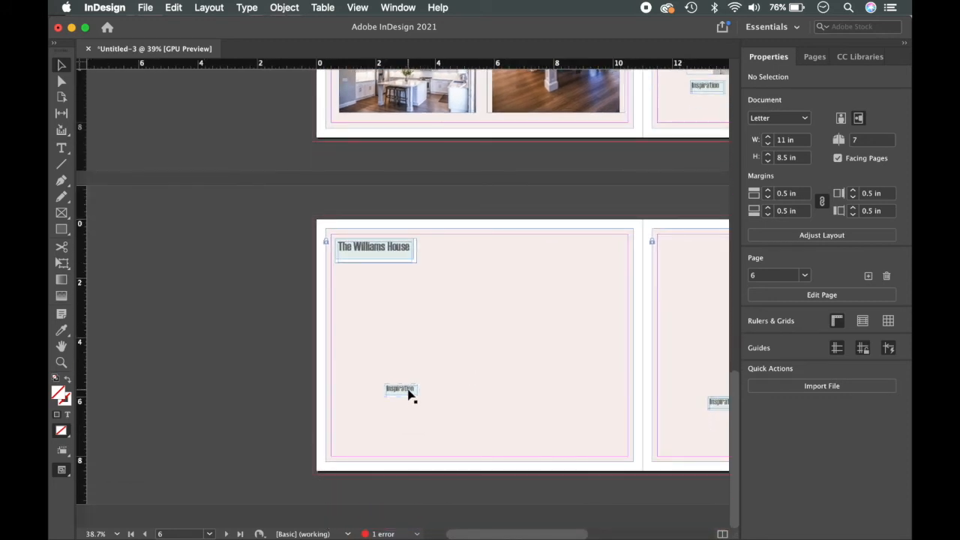
click(408, 393)
scroll(409, 394, up, 5)
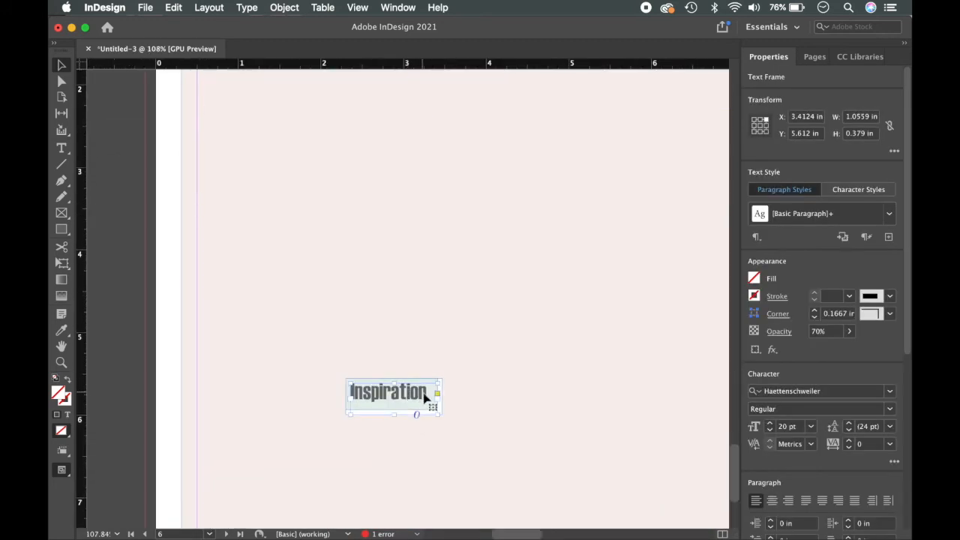
double_click(426, 400)
drag(426, 400, 347, 395)
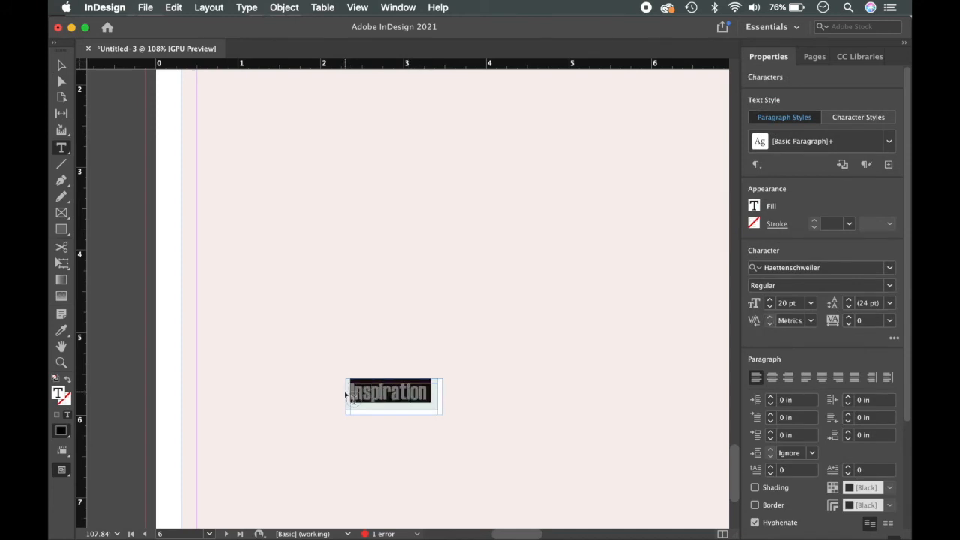
text(Pl)
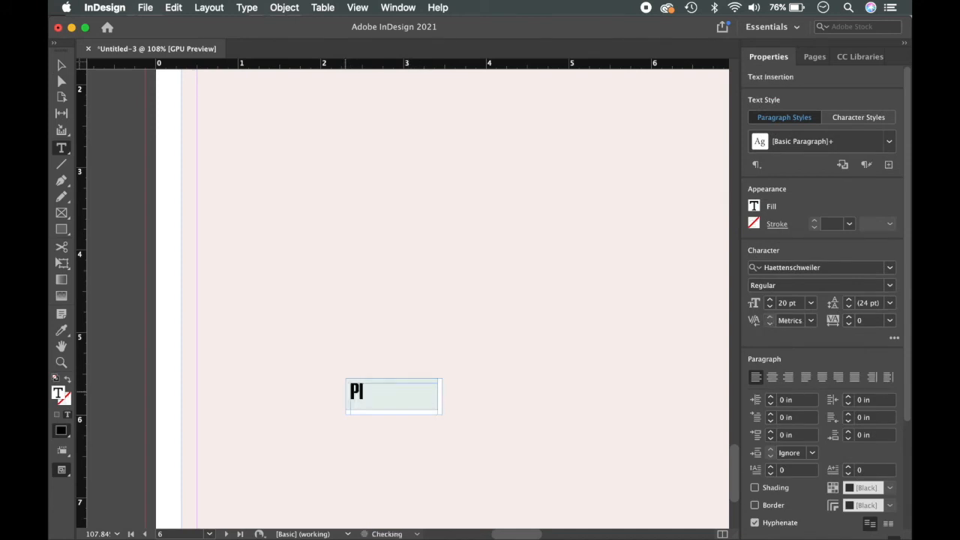
text(an View)
click(474, 418)
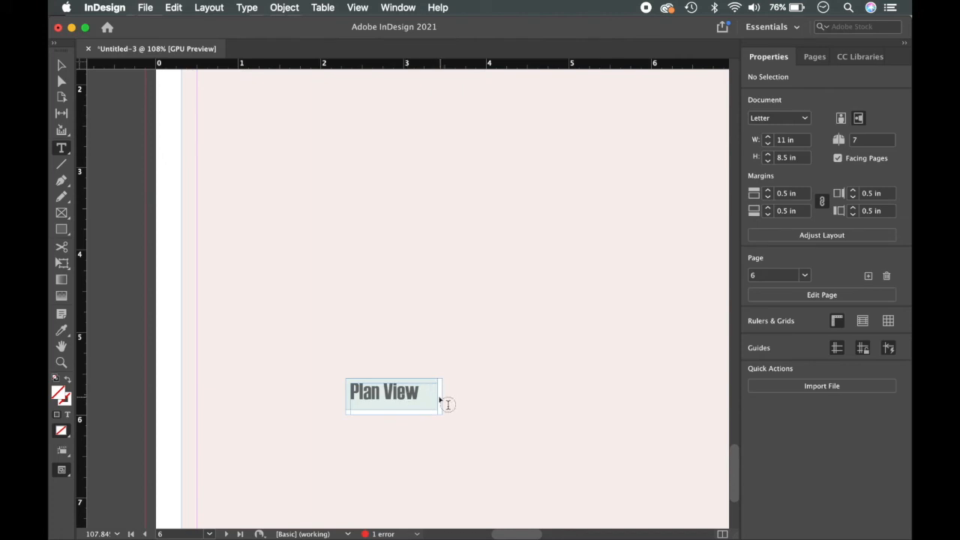
Step: Narrow the Plan View label's text frame and tinted rectangle so they fit closely around the words
click(417, 391)
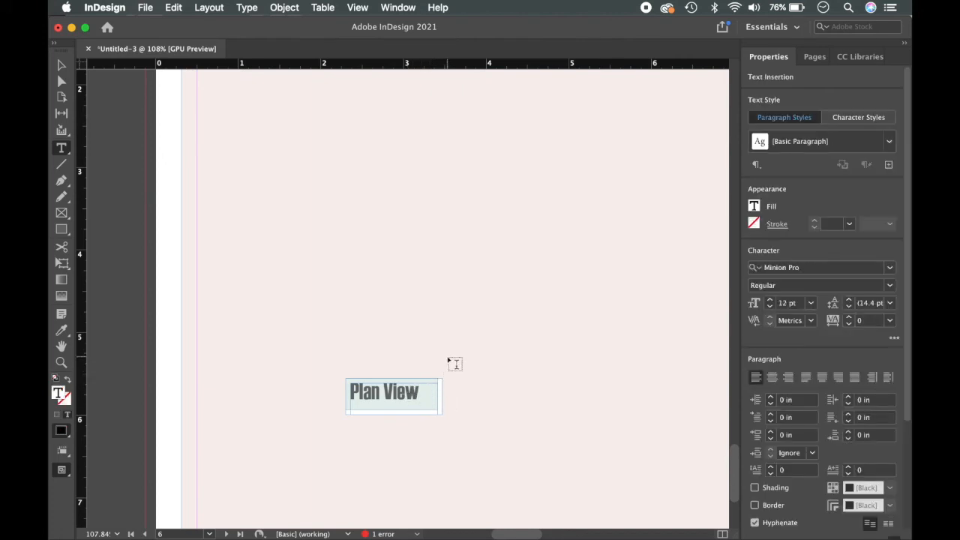
click(452, 363)
key(v)
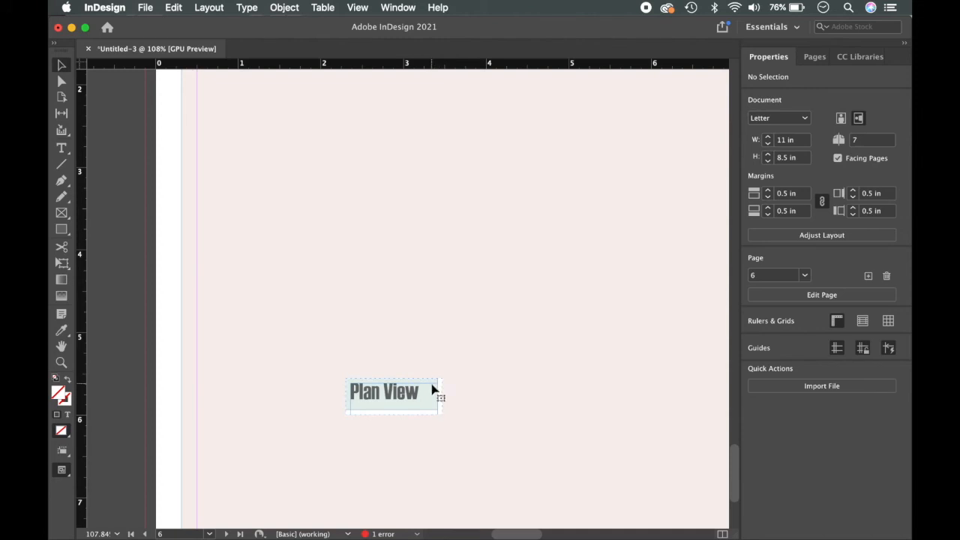
click(434, 390)
double_click(434, 390)
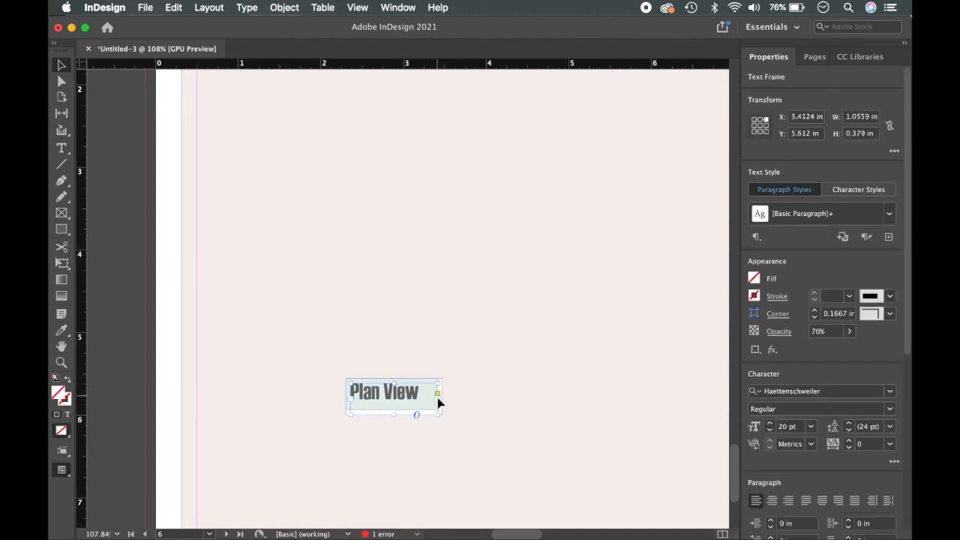
drag(437, 399, 426, 399)
click(475, 409)
click(439, 406)
drag(438, 397, 430, 397)
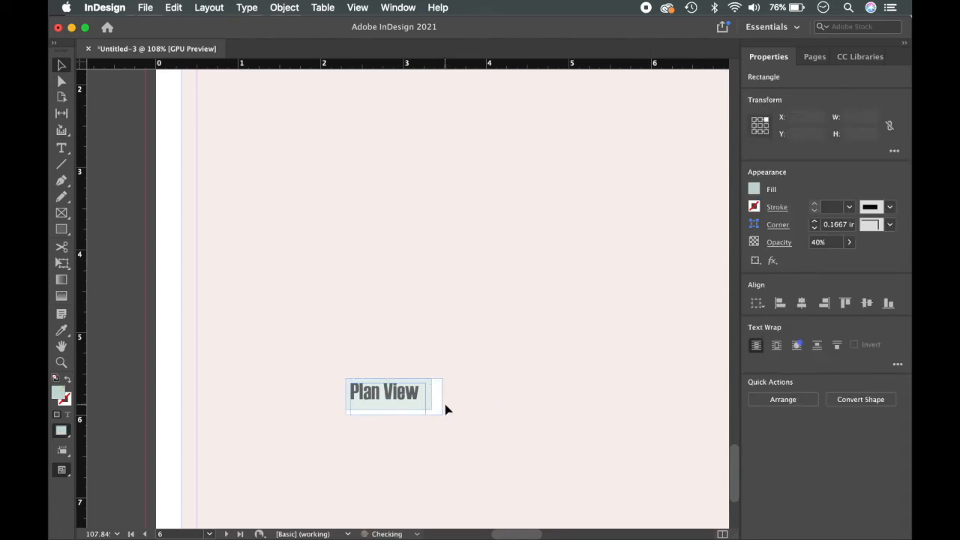
click(444, 409)
click(442, 399)
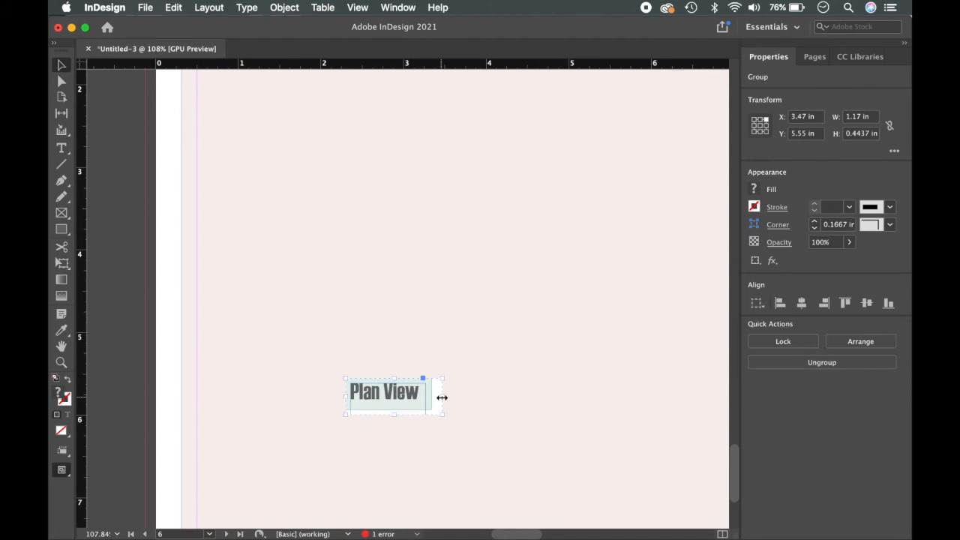
double_click(441, 398)
click(495, 400)
Step: Move the Plan View label down to the lower-left corner area of page 6
scroll(496, 400, down, 5)
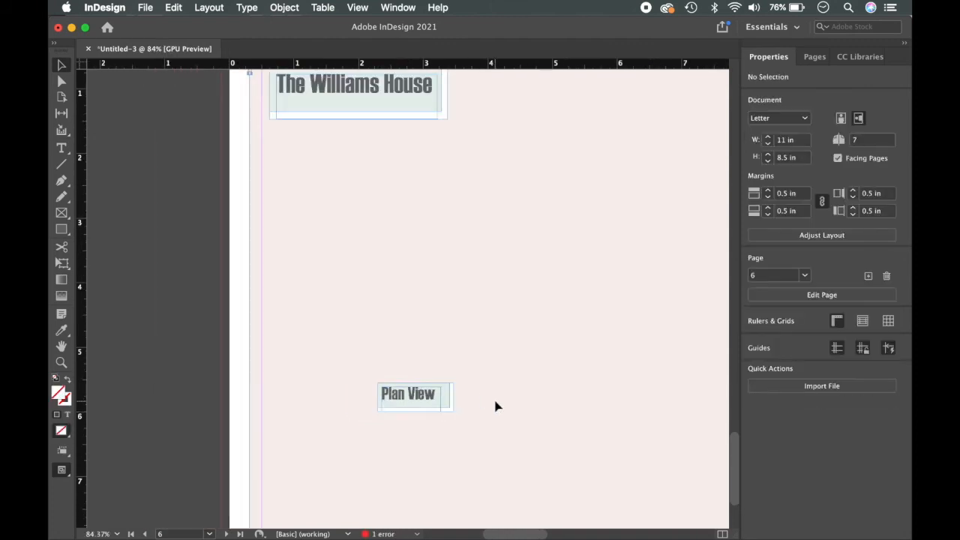
drag(493, 388, 438, 389)
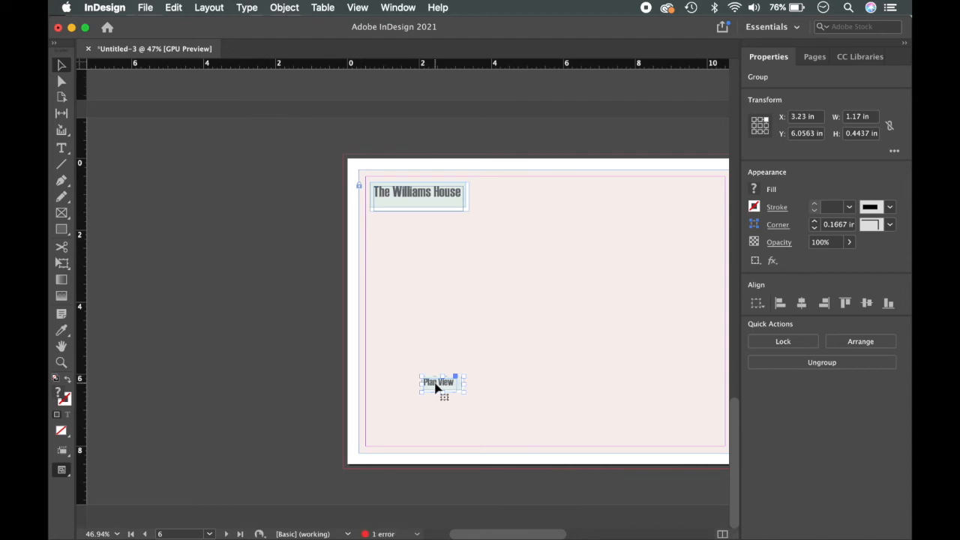
drag(439, 387, 415, 423)
Step: Draw a large rectangular placeholder frame on page 6, below the title and to the right of the Plan View label
click(529, 379)
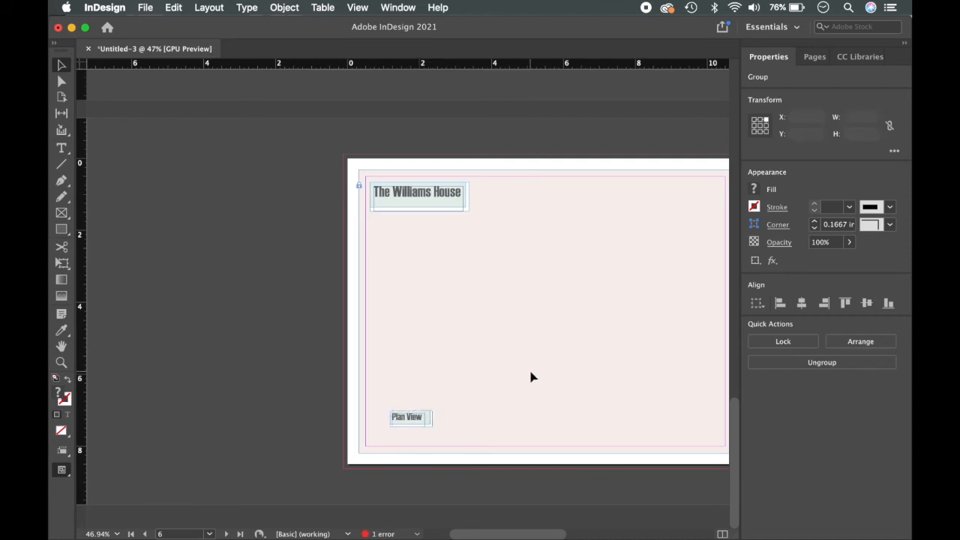
click(66, 213)
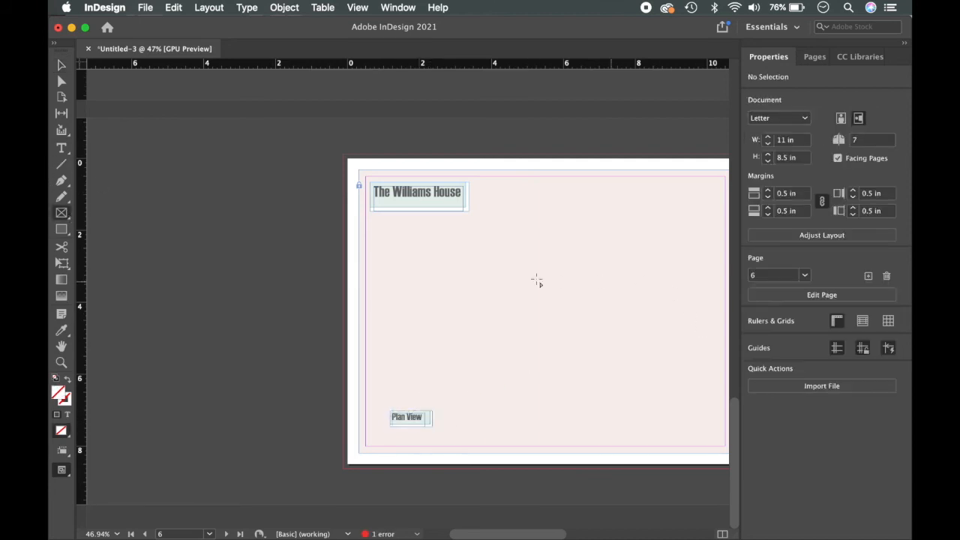
mouse_move(463, 258)
mouse_down()
mouse_move(668, 307)
mouse_move(693, 406)
mouse_up()
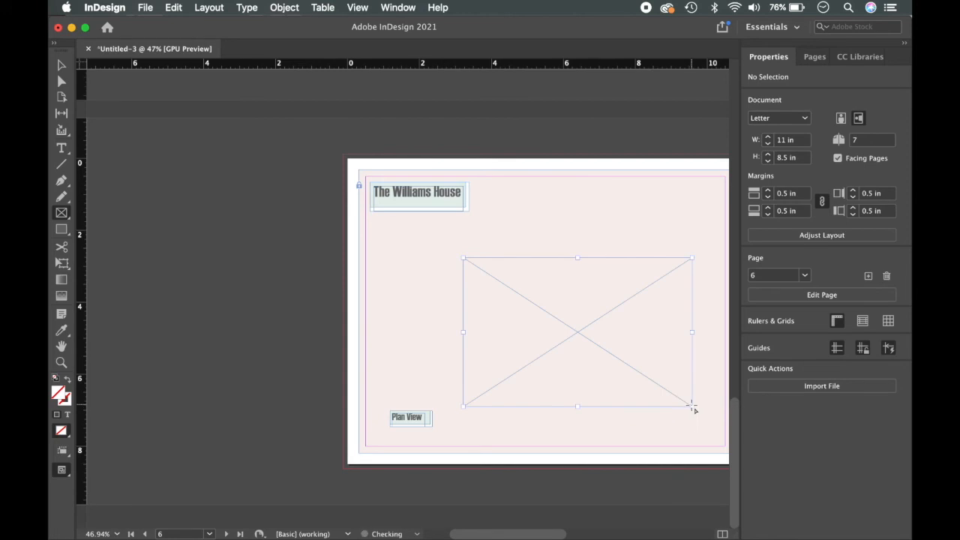
Step: Place Plan.group copy.pdf from the desktop's DESK HIDE > Hide folder into the placeholder frame on page 6
click(829, 483)
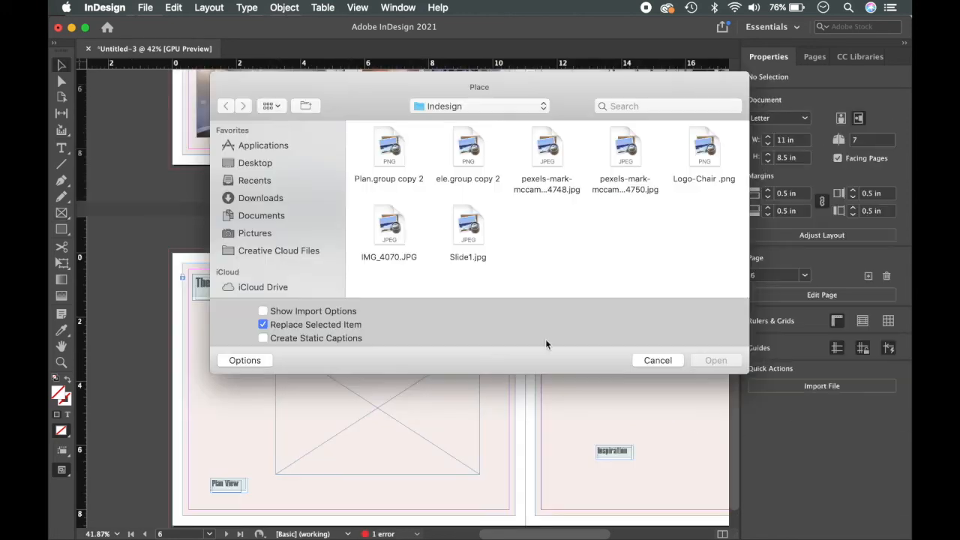
click(240, 163)
double_click(544, 150)
double_click(396, 148)
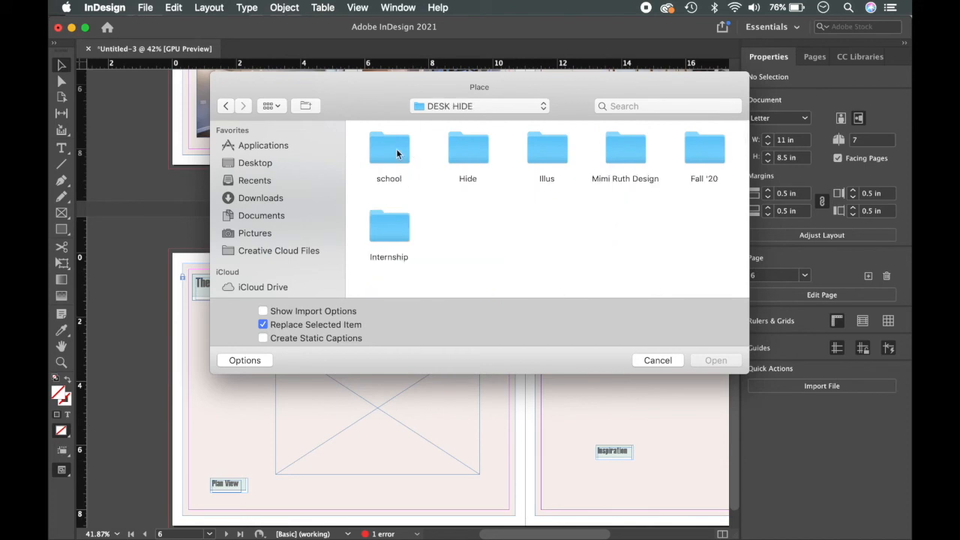
click(229, 82)
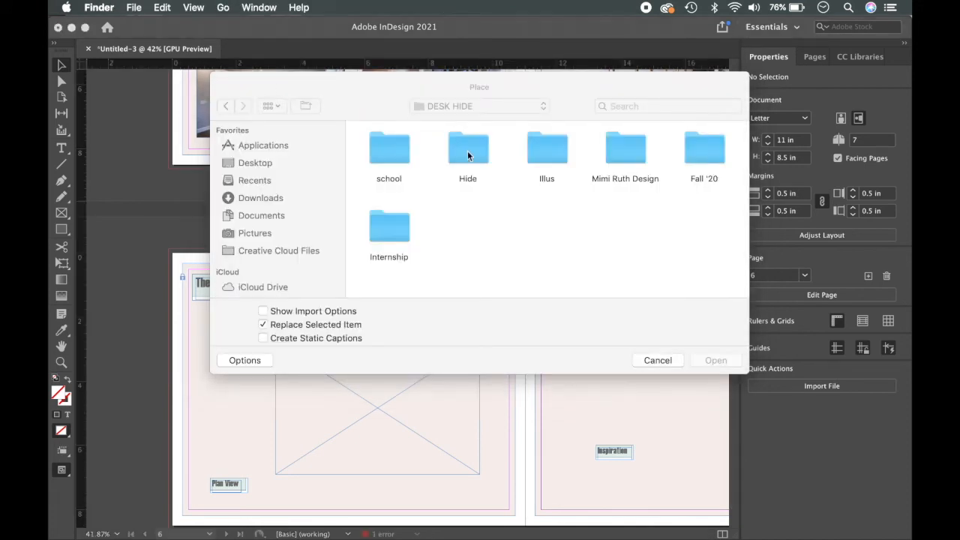
double_click(467, 150)
scroll(526, 236, down, 3)
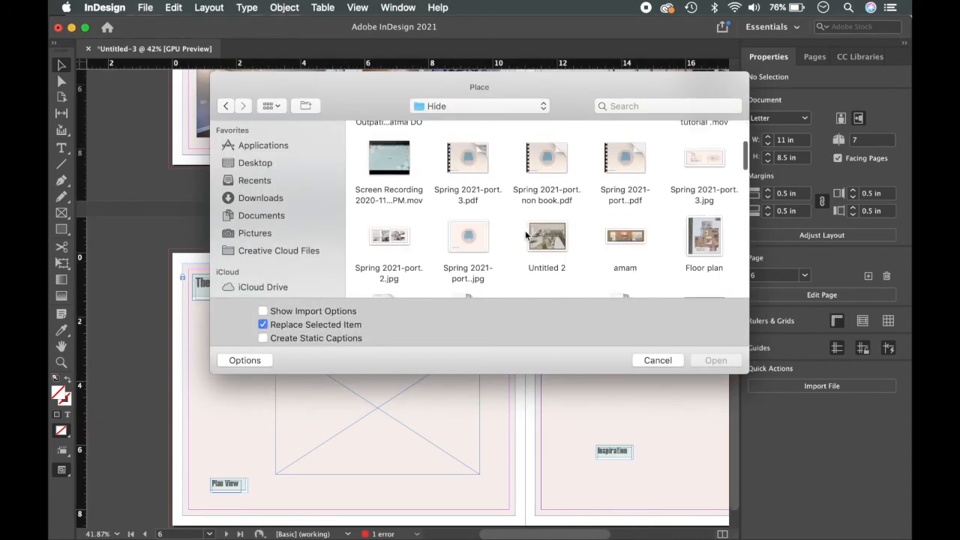
scroll(526, 236, down, 5)
scroll(526, 235, down, 10)
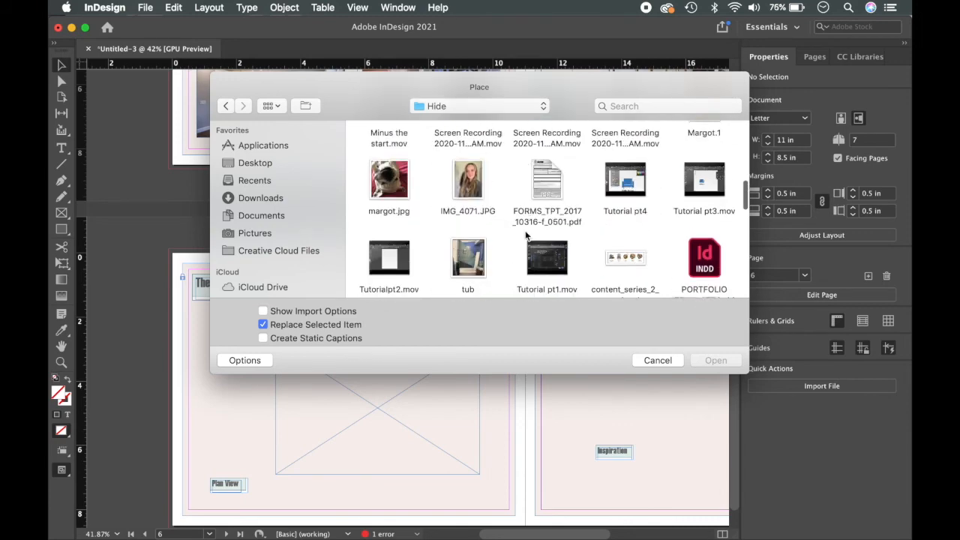
scroll(526, 235, down, 2)
click(543, 248)
double_click(543, 248)
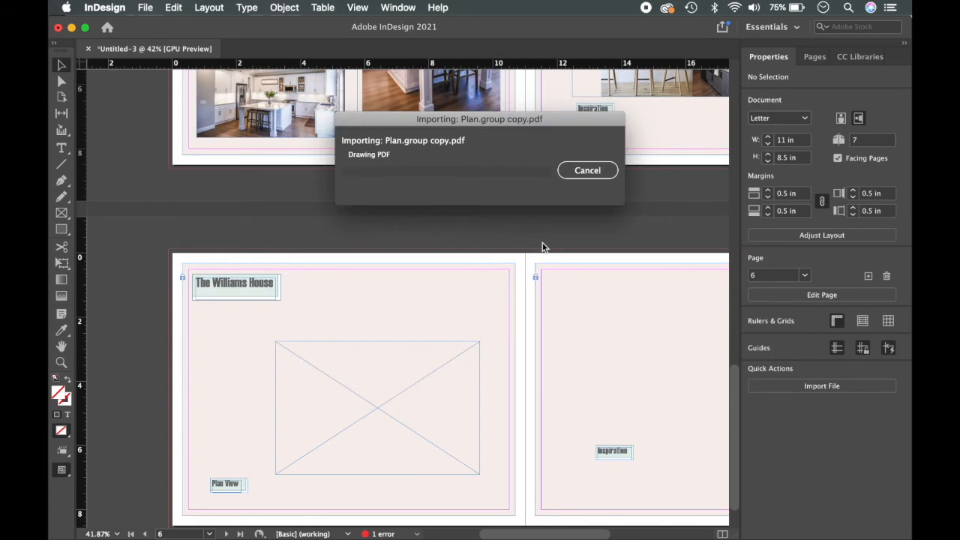
click(358, 407)
Step: Scale the floor plan drawing down inside its frame on page 6
scroll(359, 411, up, 2)
double_click(360, 388)
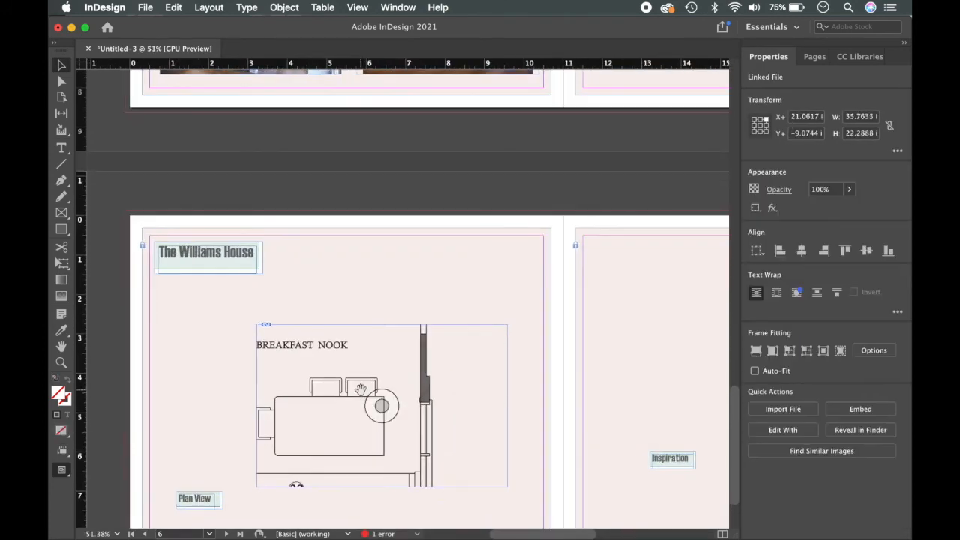
key(super+alt+comma)
key(super+alt+comma)
key(super+alt+comma)
key(super+alt+comma)
key(super+alt+comma)
Step: Move the floor plan frame up and to the left on page 6 and extend its edges to about 8.65 in wide
click(327, 326)
drag(362, 381, 301, 357)
drag(321, 302, 322, 289)
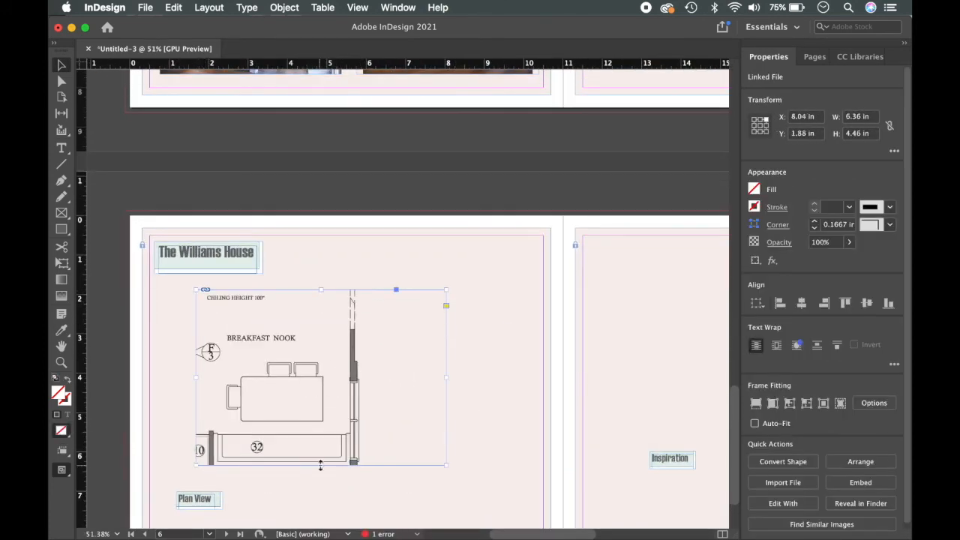
drag(321, 465, 321, 486)
drag(447, 383, 514, 388)
drag(196, 383, 174, 389)
scroll(225, 389, down, 3)
drag(334, 397, 337, 411)
Step: Shift the floor plan drawing left inside the frame and shrink it further until the whole plan fits
double_click(316, 334)
key(super+alt+comma)
key(super+alt+comma)
key(super+alt+comma)
key(super+alt+comma)
key(super+alt+comma)
drag(339, 339, 257, 337)
key(super+alt+comma)
key(super+alt+comma)
key(super+alt+comma)
key(super+alt+comma)
key(super+alt+comma)
key(super+alt+comma)
key(super+alt+comma)
key(super+alt+comma)
key(super+alt+comma)
Step: Extend the plan frame's upper and lower edges and crop its sides around the floor plan, to about 6.26 by 5.70 in
click(383, 191)
click(362, 215)
drag(338, 199, 337, 195)
drag(338, 410, 338, 419)
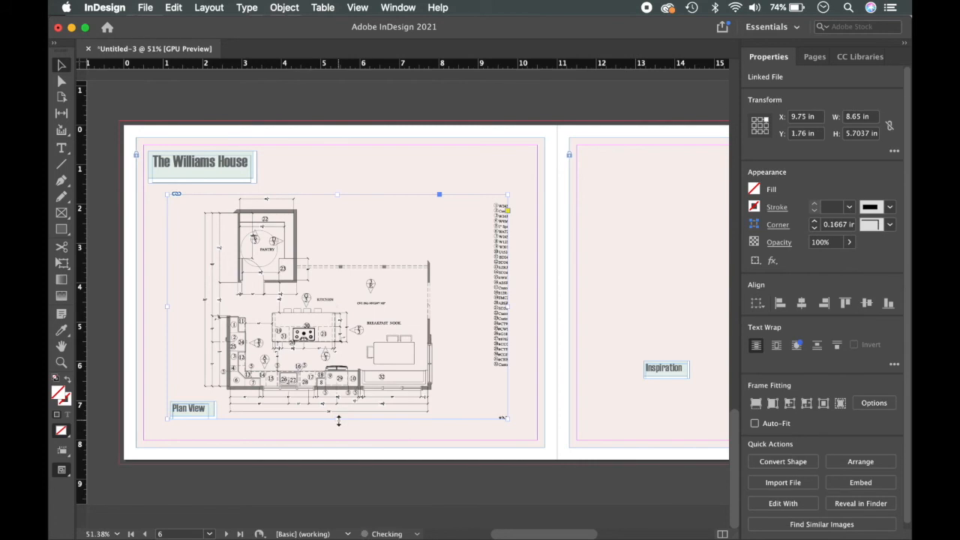
drag(506, 302, 440, 302)
click(470, 249)
click(168, 294)
drag(168, 306, 193, 306)
click(502, 322)
click(399, 331)
click(785, 242)
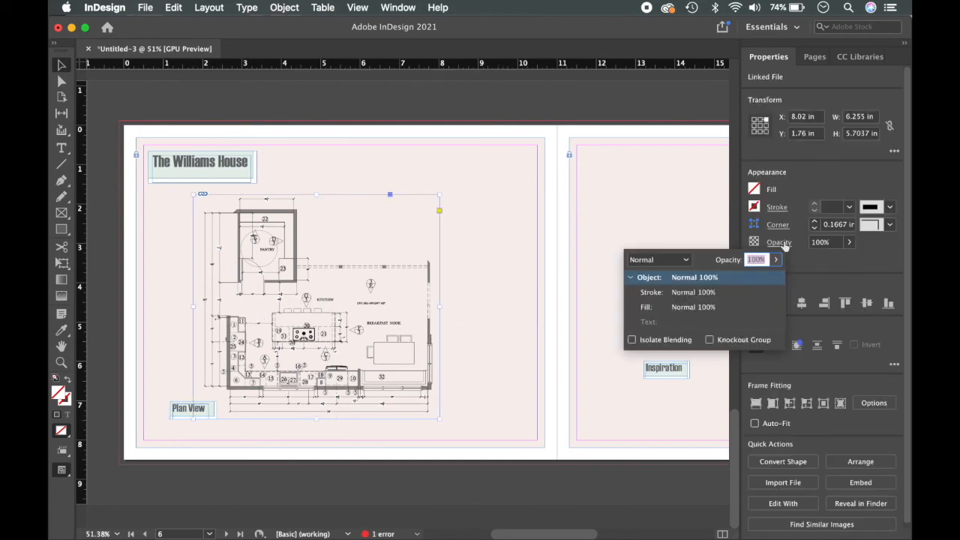
click(463, 266)
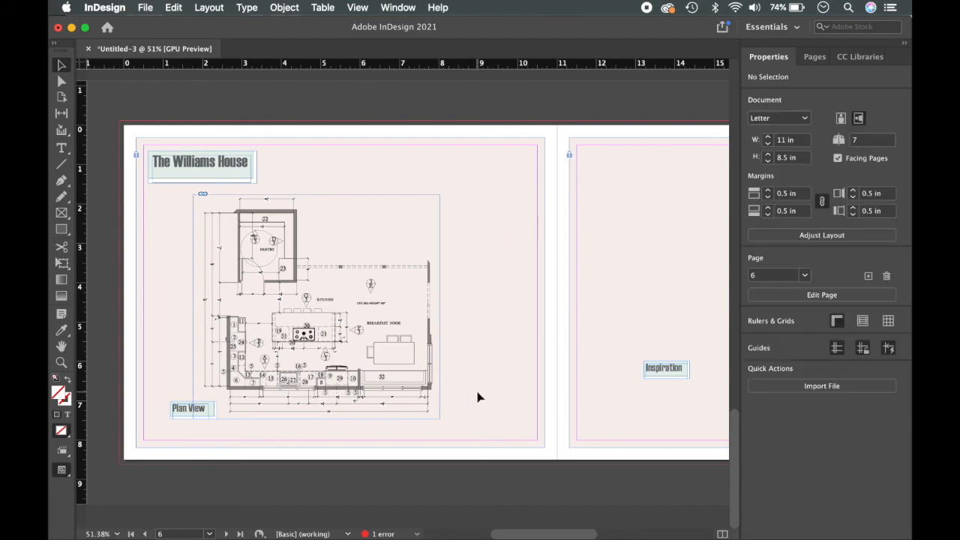
scroll(379, 390, up, 5)
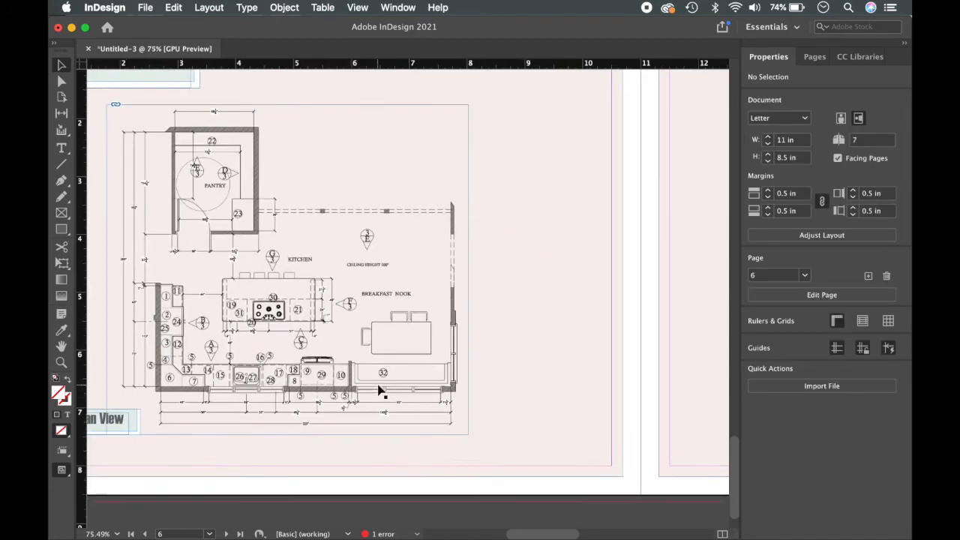
scroll(379, 390, down, 5)
scroll(378, 390, down, 1)
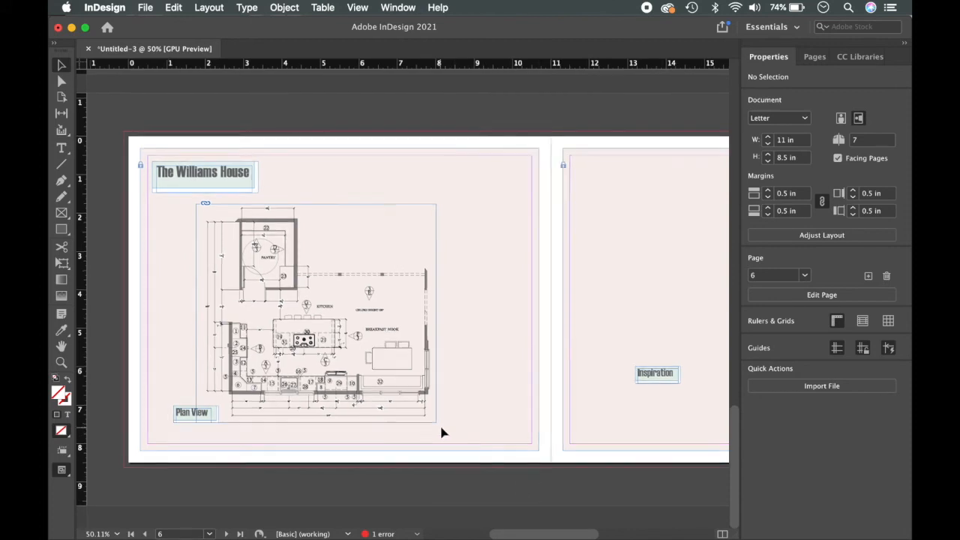
Step: Replace the Inspiration label's text on page 7 with "Elevation A" and move the label down level with the Plan View label
scroll(465, 420, right, 3)
click(606, 375)
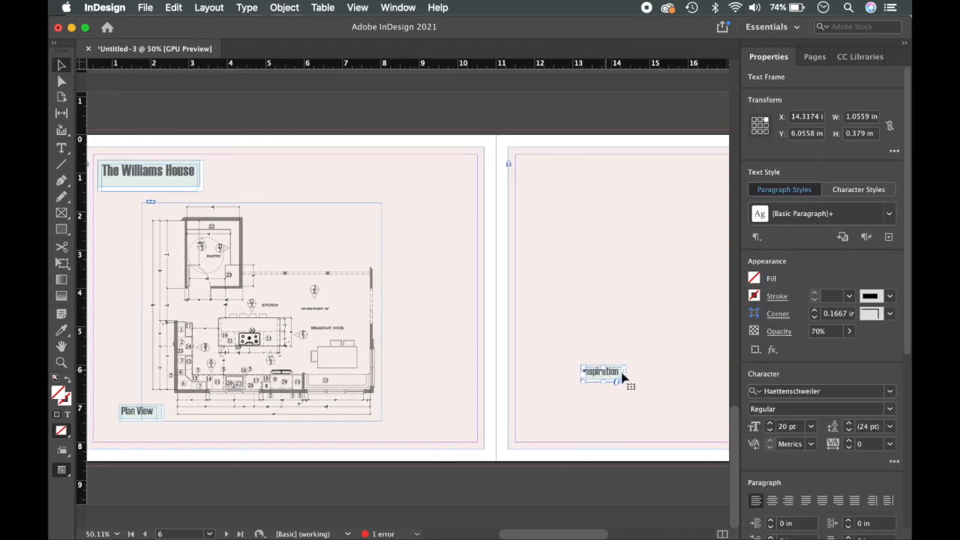
scroll(615, 378, up, 2)
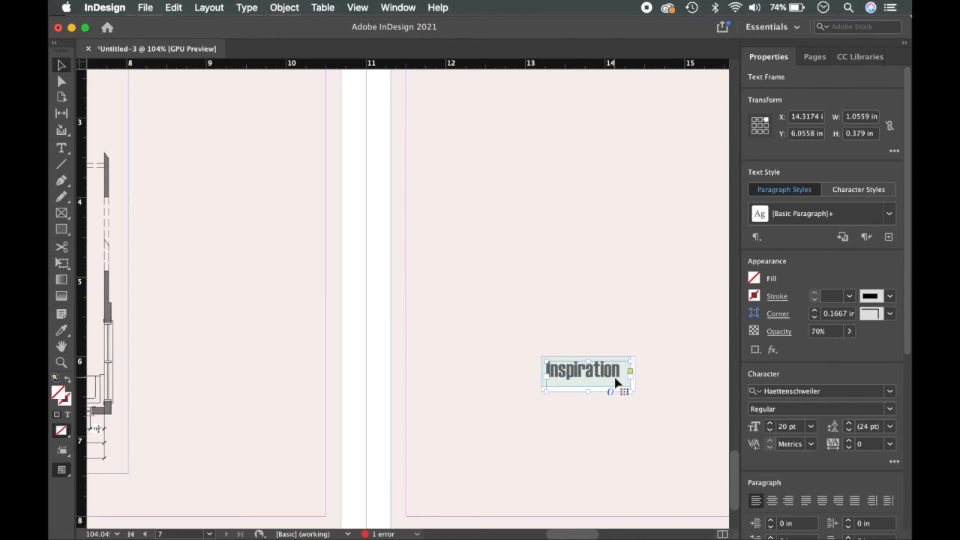
double_click(615, 375)
drag(623, 373, 538, 376)
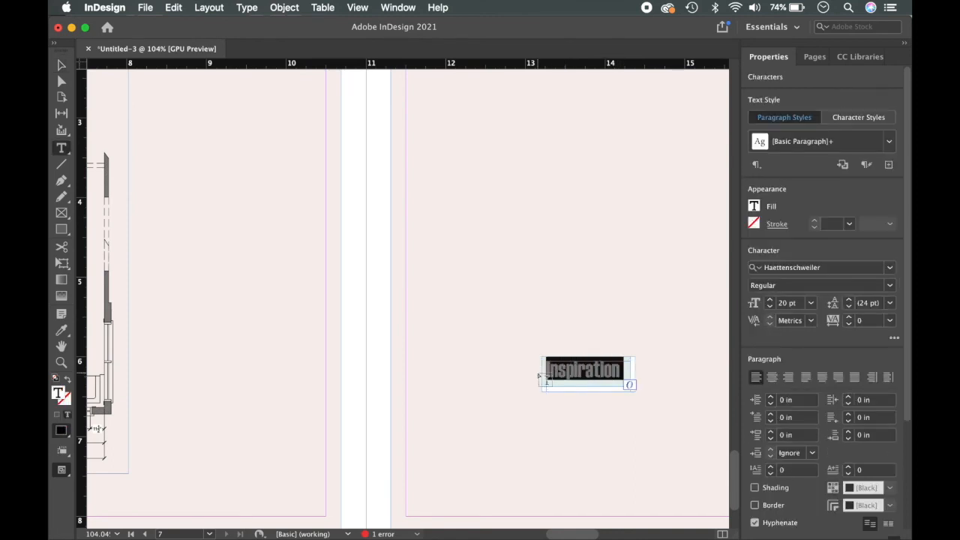
text(Elevation)
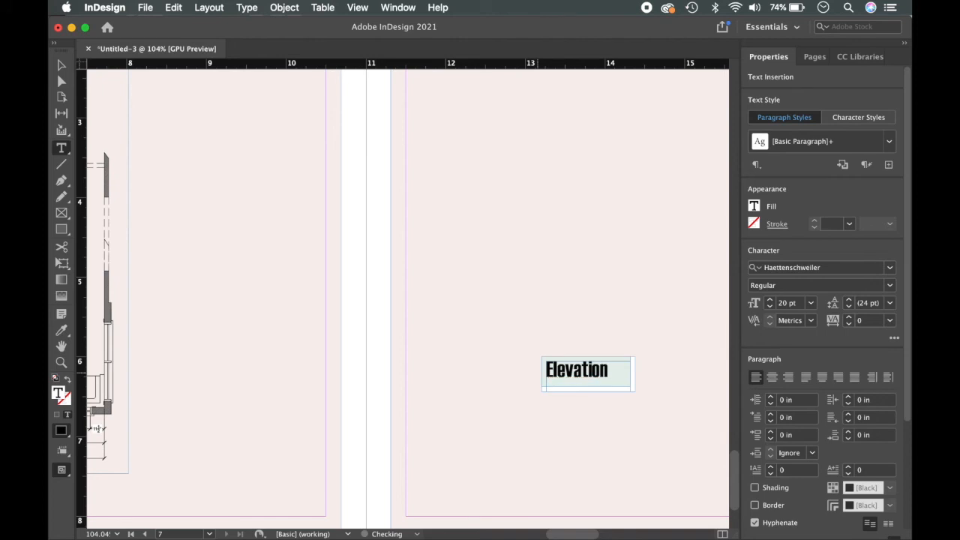
text( A)
click(623, 322)
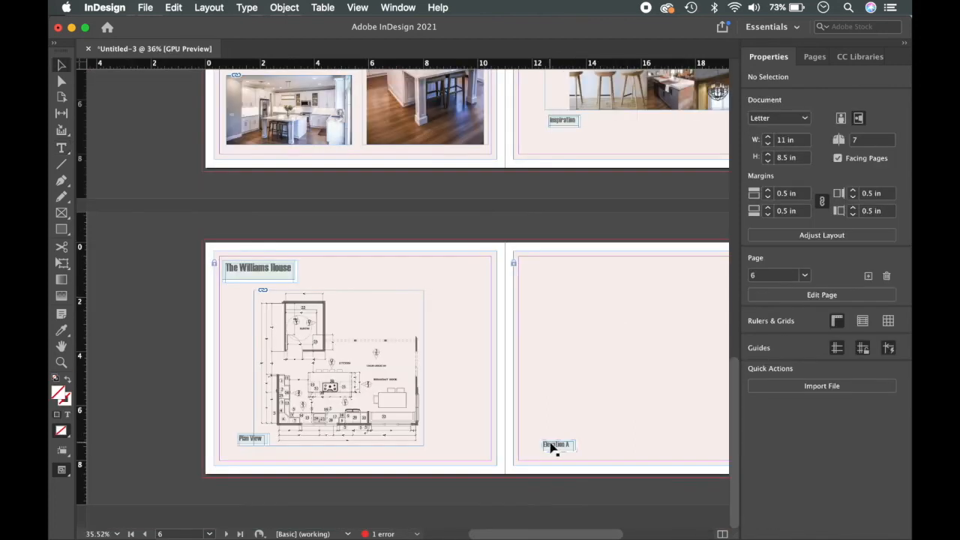
drag(552, 449, 552, 443)
click(579, 400)
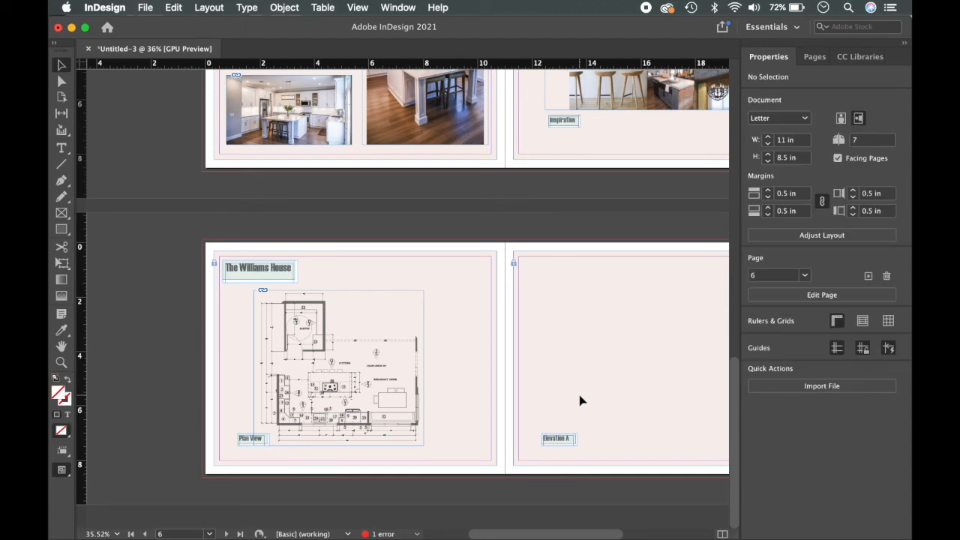
Step: Draw a rectangular placeholder frame about 7.78 by 4.69 in on page 7, above the Elevation A label
scroll(579, 401, right, 3)
click(62, 213)
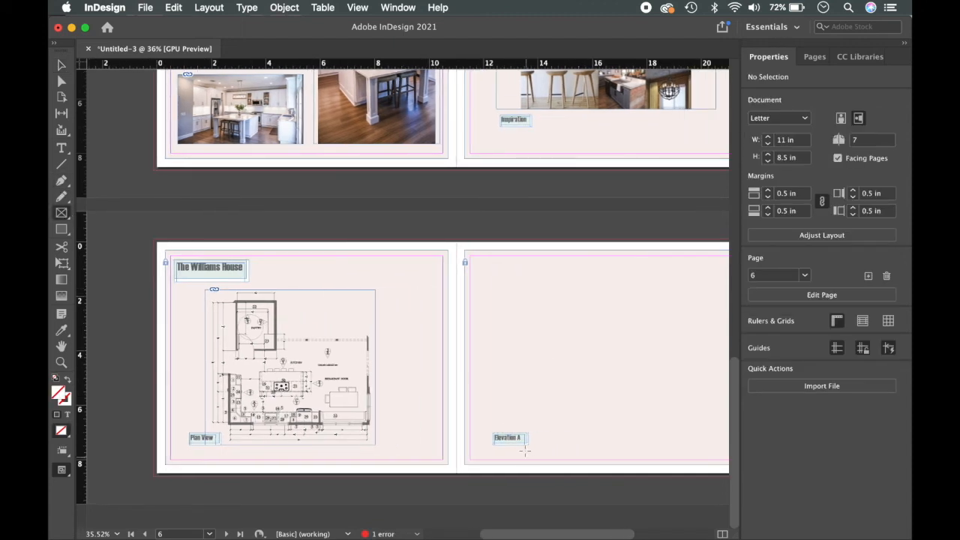
drag(493, 290, 683, 376)
drag(703, 417, 706, 417)
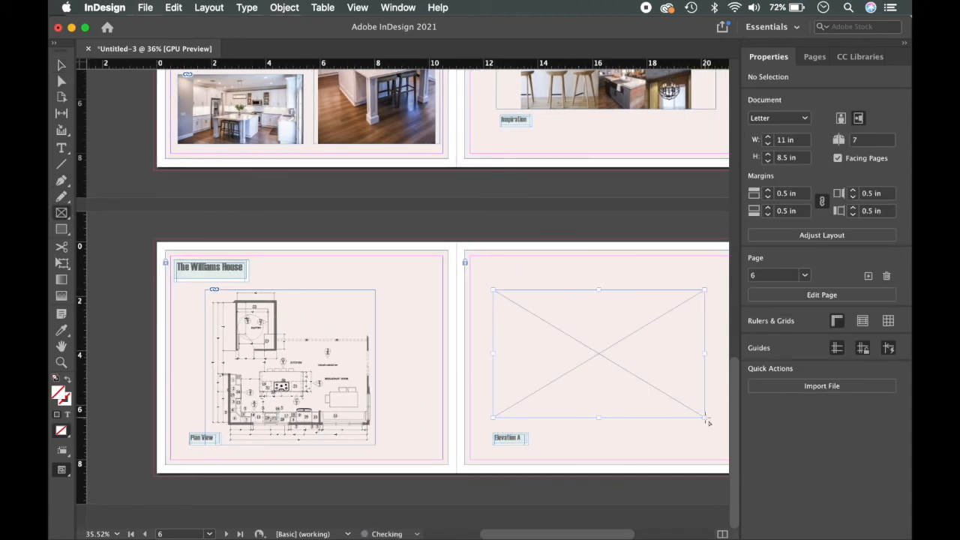
Step: Place the ele.group copy PDF from the Hide folder into the new frame on page 7
click(815, 484)
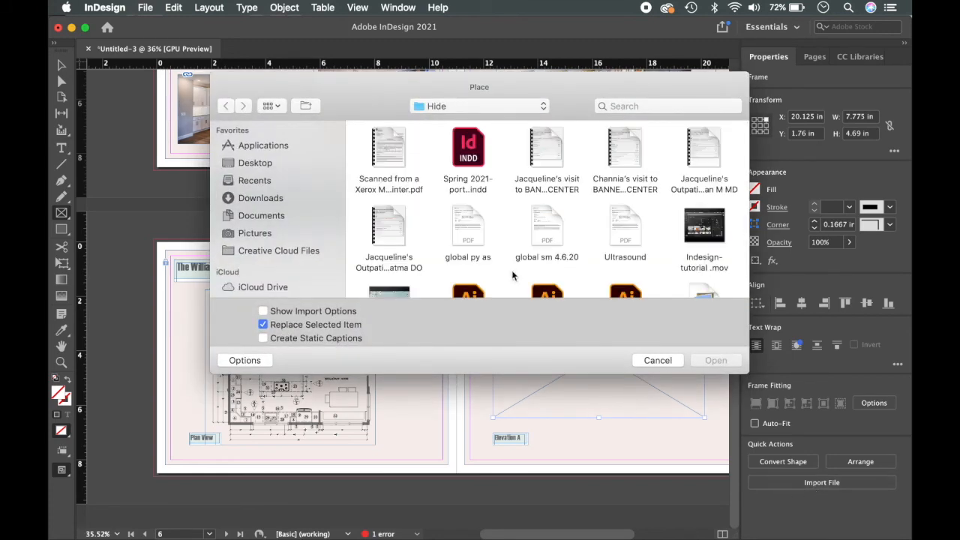
scroll(512, 270, down, 5)
scroll(513, 274, down, 6)
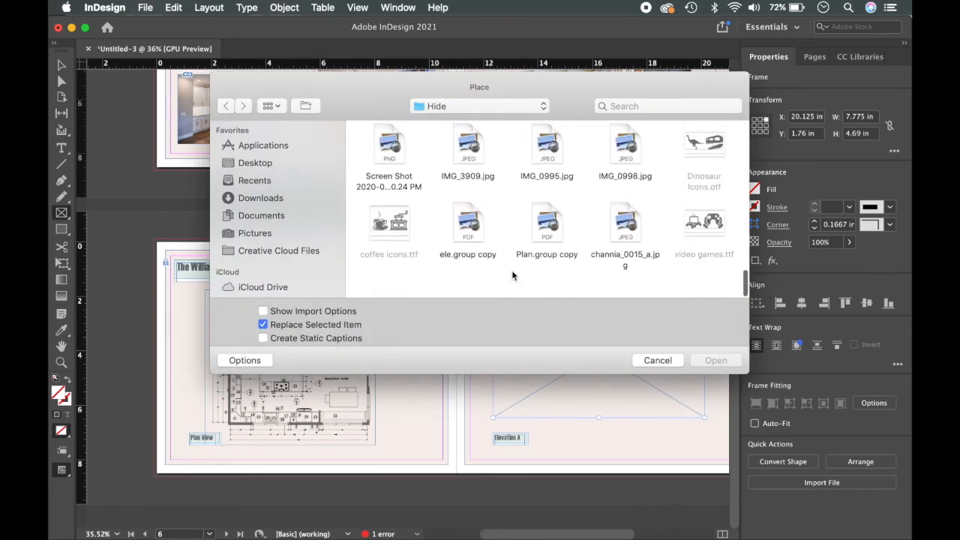
scroll(512, 274, up, 2)
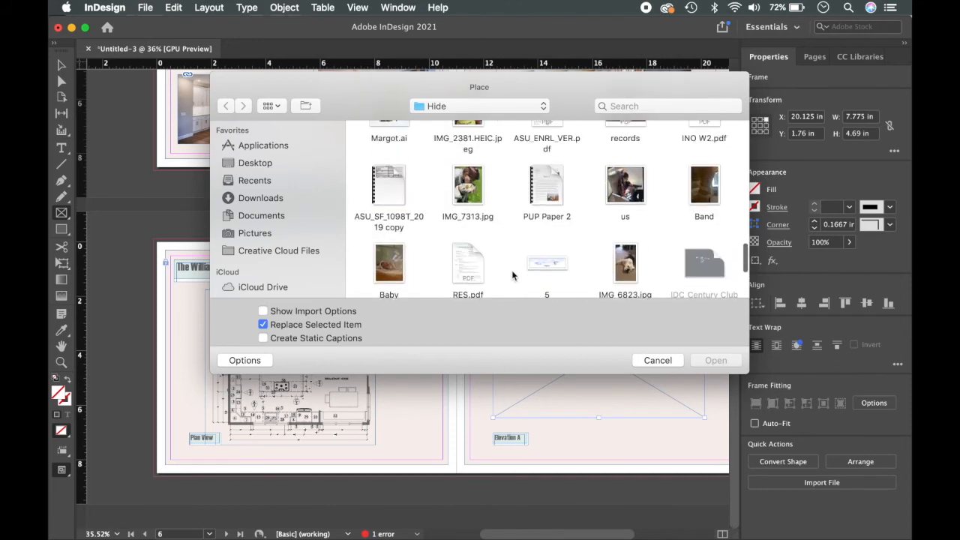
scroll(512, 274, up, 3)
scroll(512, 274, down, 5)
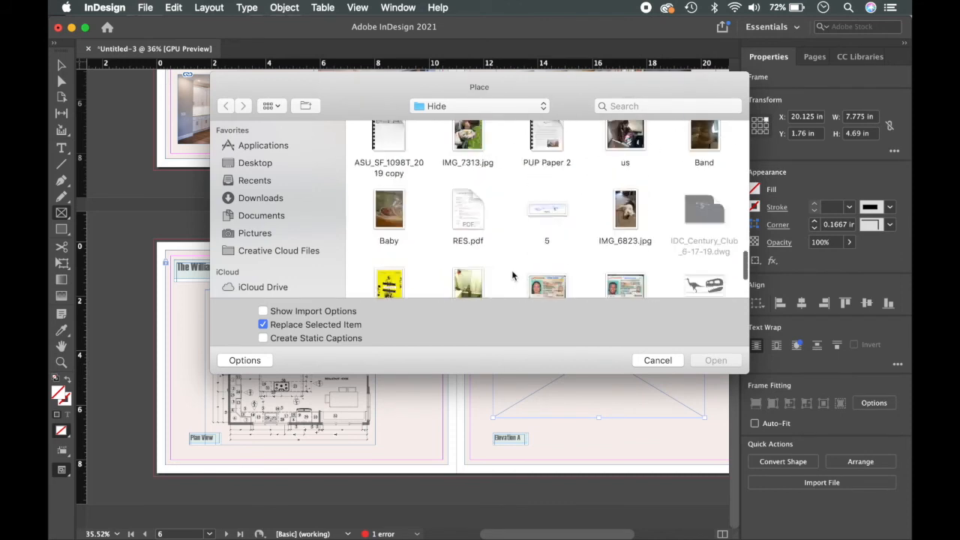
scroll(513, 276, down, 2)
double_click(468, 248)
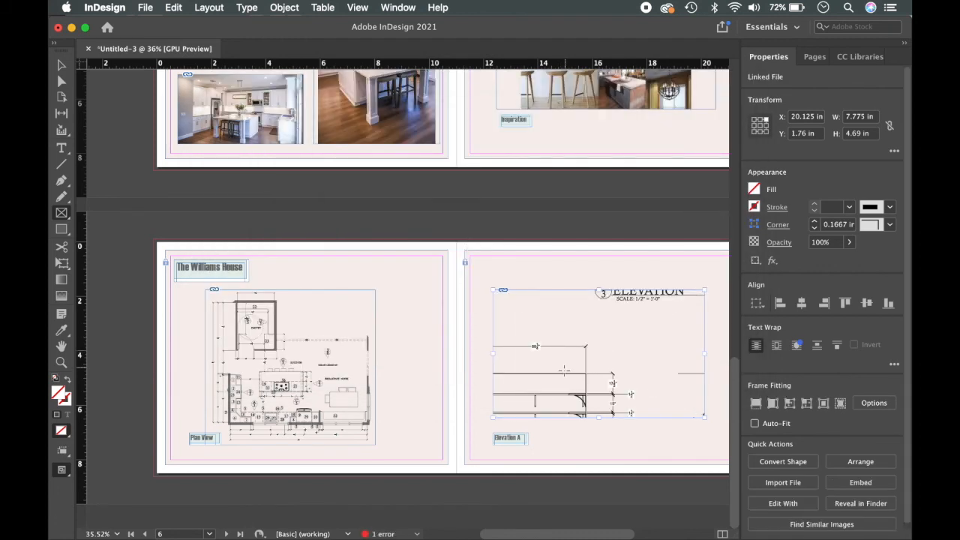
click(564, 370)
click(561, 282)
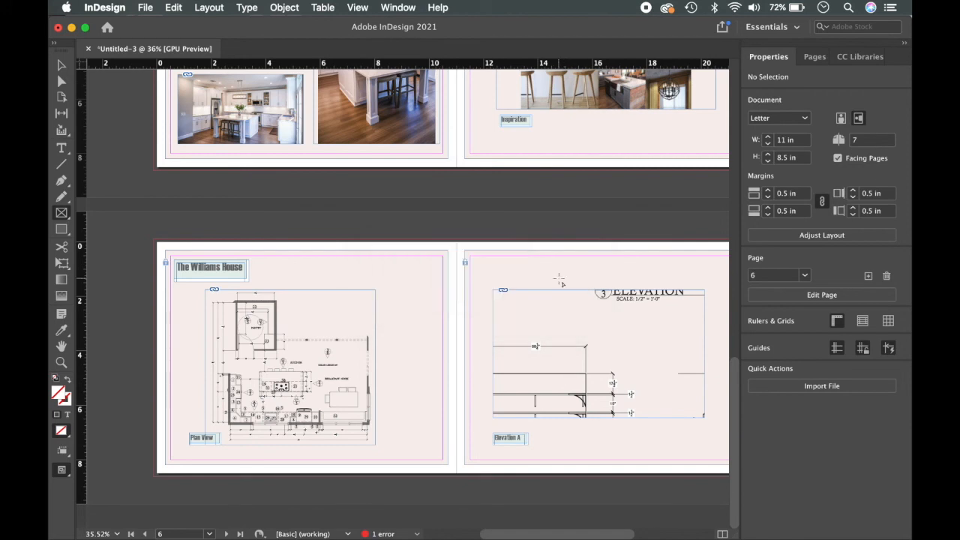
Step: Select the elevation drawing inside its frame on page 7 and scale it down to show more of the elevations
key(v)
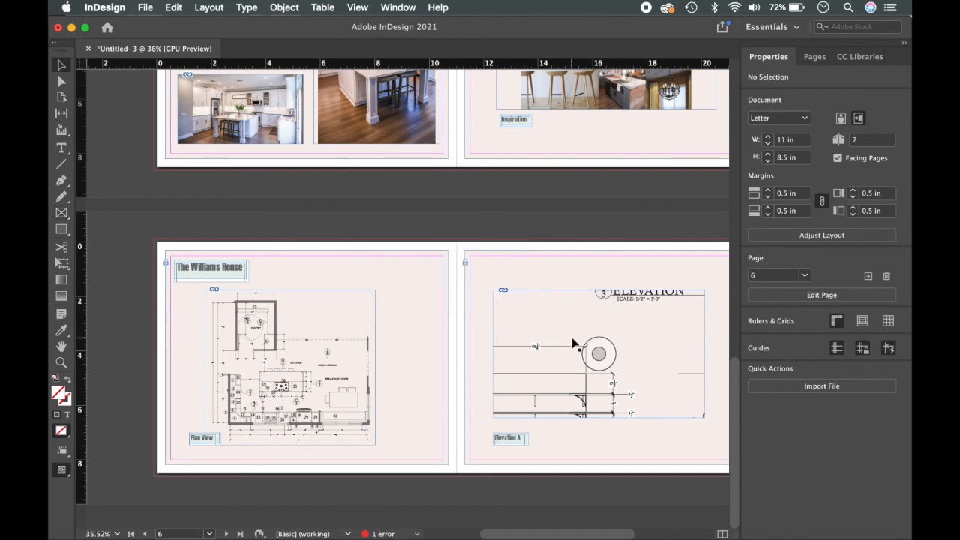
scroll(573, 344, down, 3)
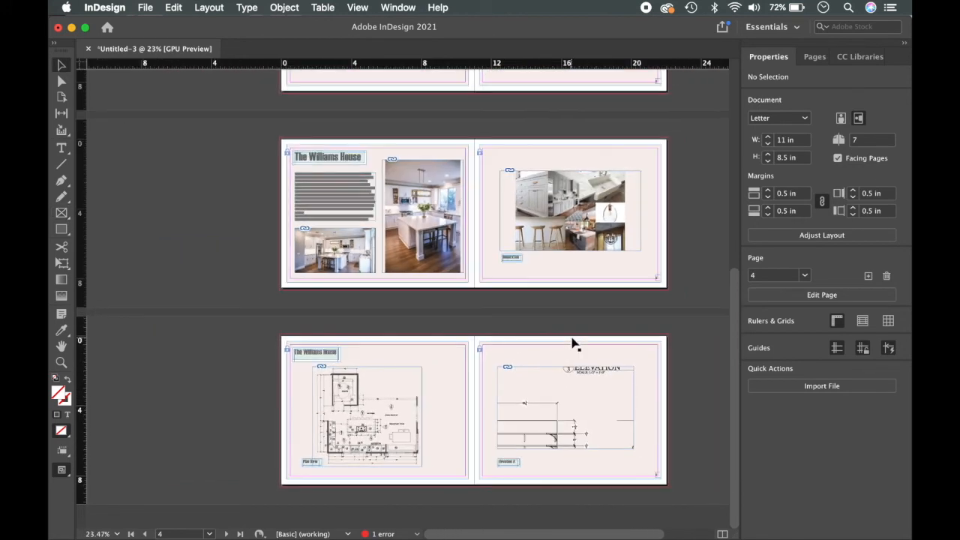
drag(565, 409, 565, 396)
key(super+comma)
key(super+comma)
key(super+comma)
key(super+comma)
key(super+comma)
key(super+comma)
key(super+comma)
key(super+comma)
key(super+comma)
key(super+comma)
key(super+comma)
key(super+comma)
key(super+comma)
key(super+comma)
key(super+comma)
key(super+comma)
key(super+comma)
key(super+comma)
key(super+comma)
key(super+comma)
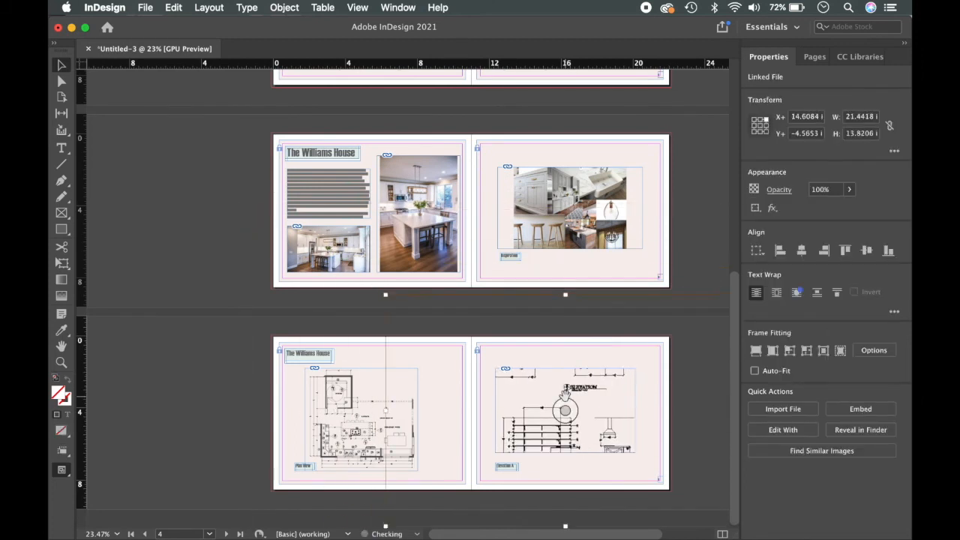
key(super+comma)
key(super+comma)
key(super+comma)
key(super+comma)
key(super+comma)
key(super+comma)
key(super+comma)
key(super+comma)
key(super+comma)
key(super+comma)
key(super+comma)
key(super+comma)
key(super+comma)
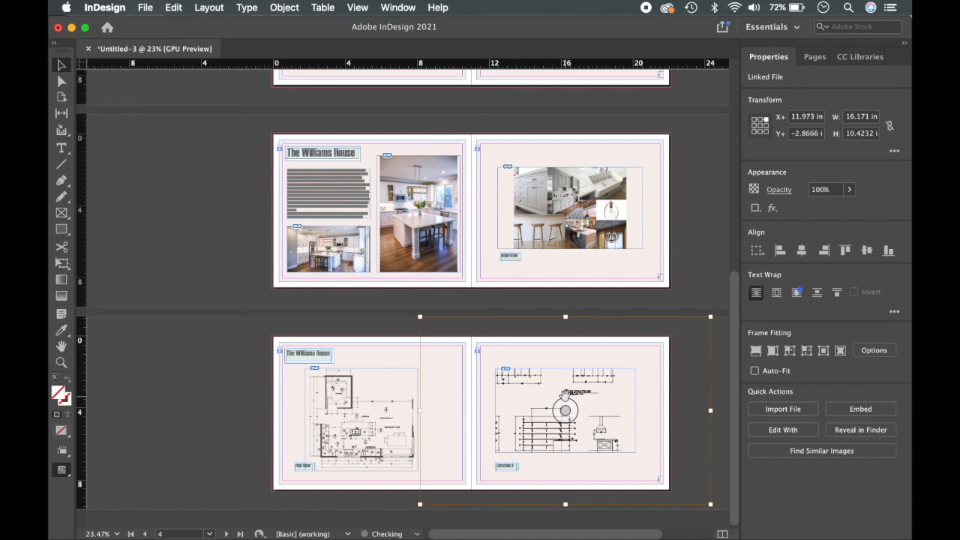
key(super+comma)
key(super+comma)
key(super+comma)
key(super+comma)
key(super+comma)
key(super+comma)
key(super+comma)
key(super+comma)
key(super+comma)
key(super+comma)
key(super+comma)
key(super+comma)
key(super+comma)
key(super+comma)
key(super+comma)
key(super+comma)
key(super+comma)
key(super+comma)
key(super+comma)
key(super+comma)
Step: Scale the elevation drawing on page 7 down to about 12.4 in wide and reposition it inside its frame to isolate the refrigerator wall
drag(517, 389, 547, 421)
key(super+period)
key(super+period)
key(super+period)
key(super+period)
key(super+period)
key(super+period)
key(super+period)
key(super+period)
key(super+period)
key(super+period)
key(super+period)
key(super+period)
key(super+period)
key(super+period)
key(super+period)
key(super+period)
key(super+period)
key(super+period)
key(super+period)
key(super+period)
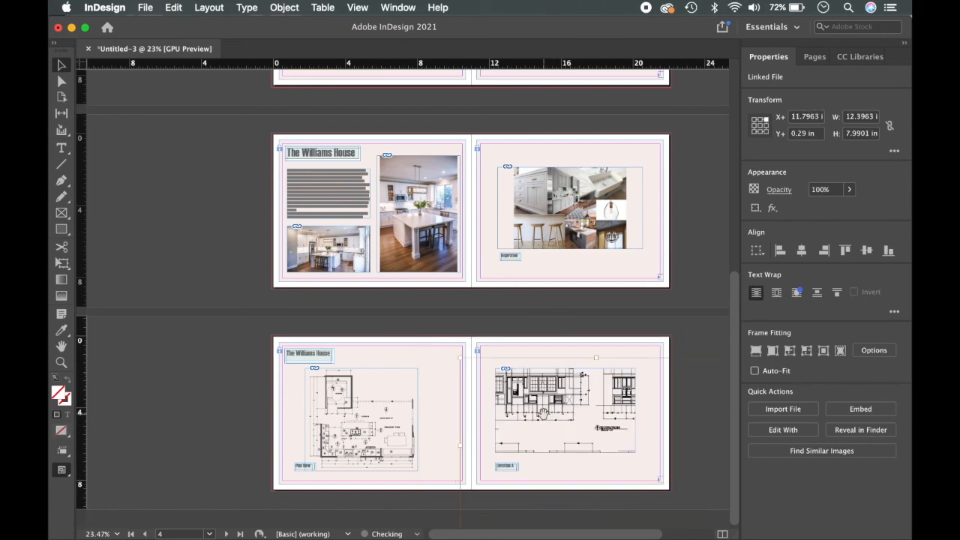
drag(531, 410, 550, 426)
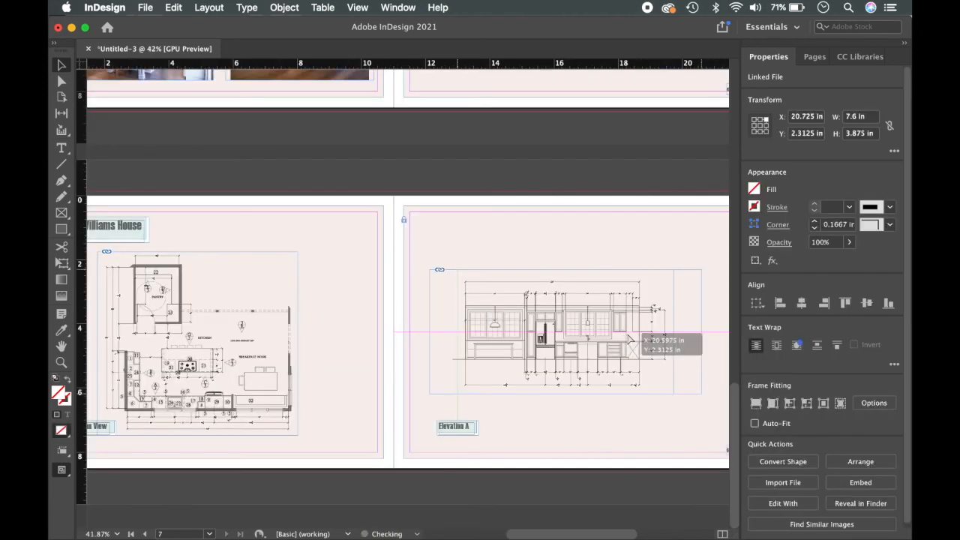
Step: Move the elevation frame slightly left and down to about X 20.6, Y 2.4 in, then preview the page without guides
mouse_move(626, 338)
mouse_down()
mouse_move(637, 338)
mouse_move(622, 336)
mouse_up()
scroll(621, 336, right, 2)
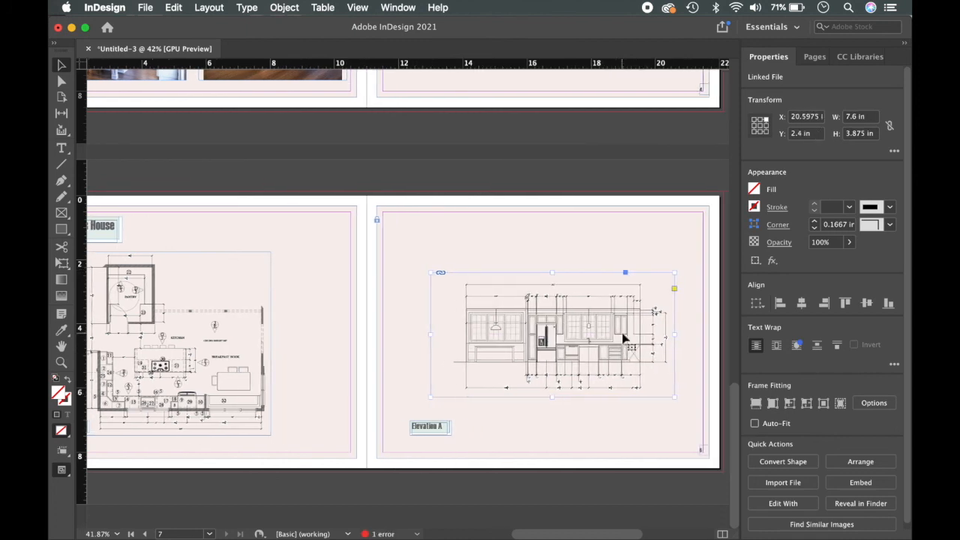
click(570, 433)
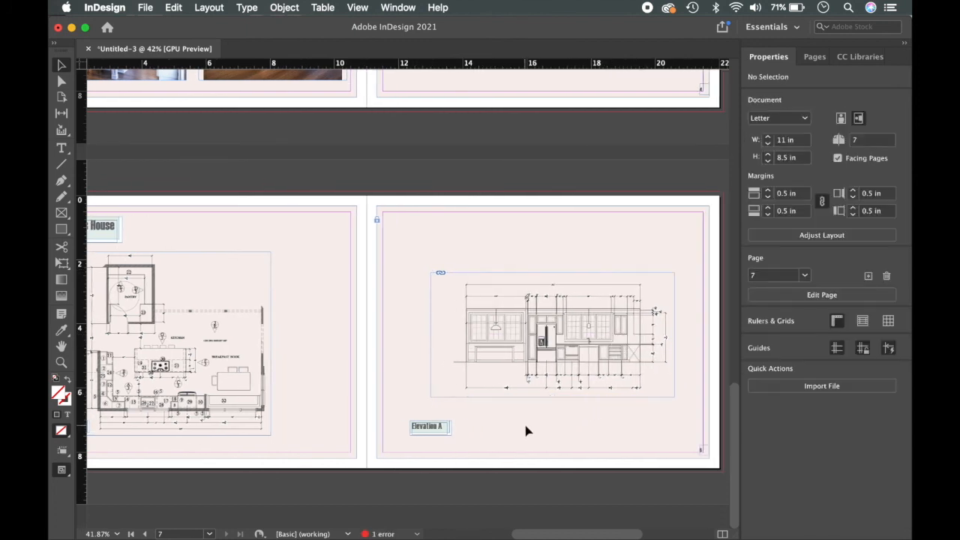
key(w)
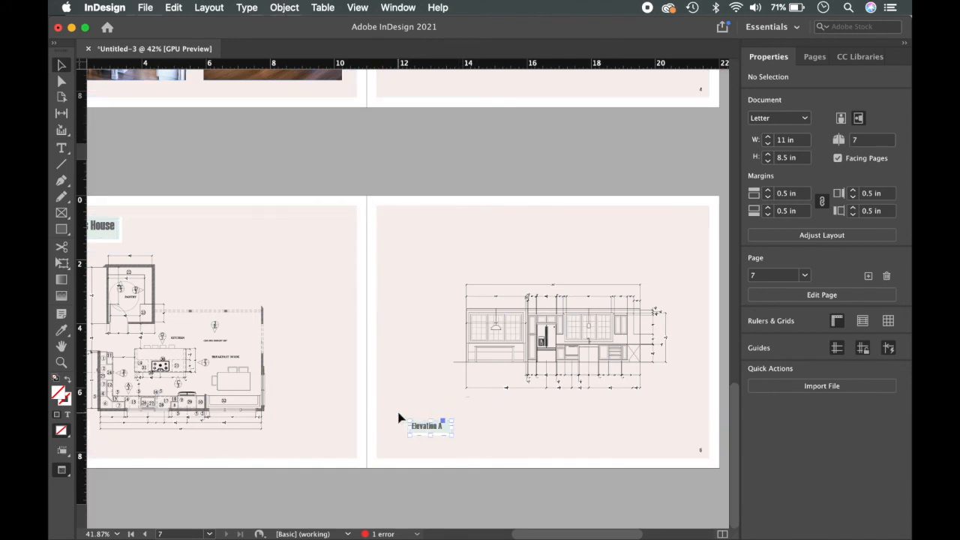
Step: Move the Elevation A label up and right, just beneath the lower-left corner of the elevation drawing on page 7
click(417, 432)
drag(418, 433, 470, 411)
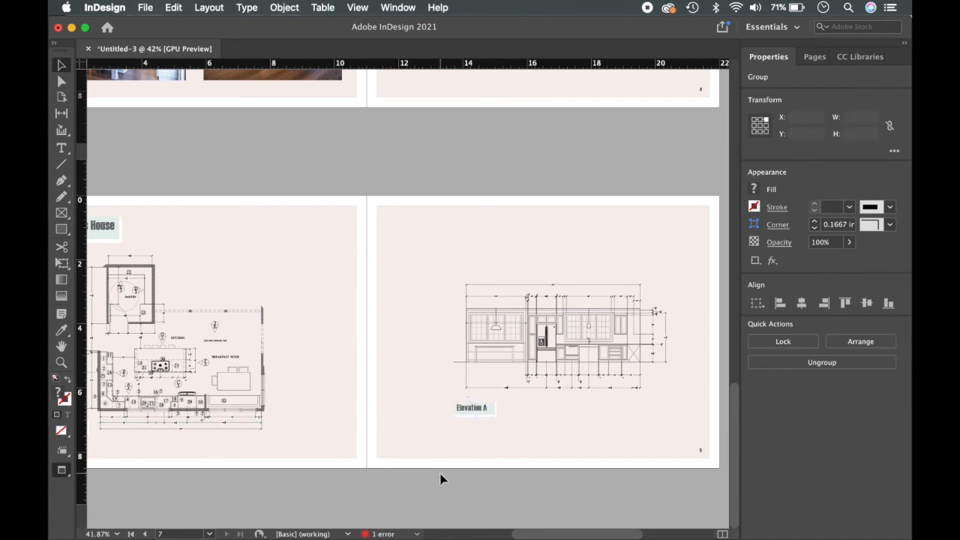
click(441, 477)
scroll(441, 478, down, 2)
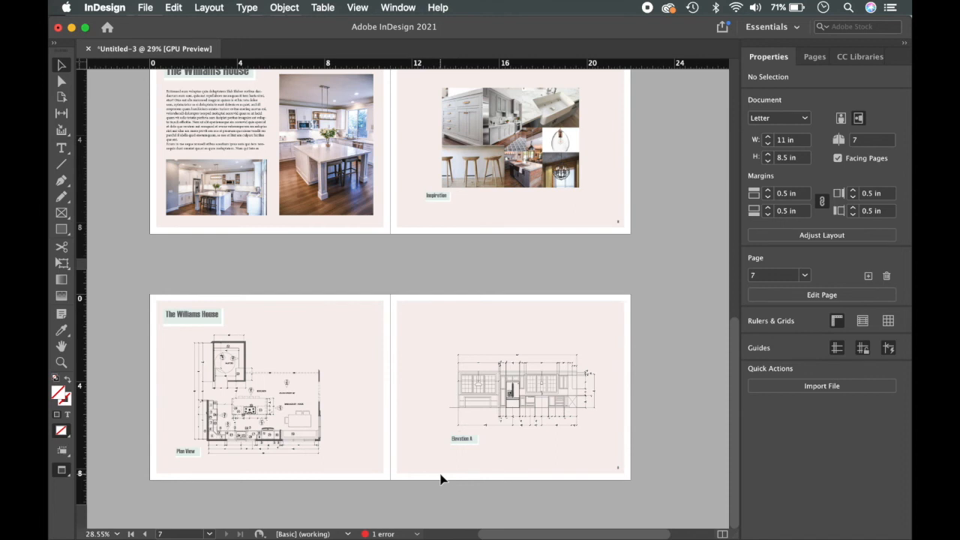
Step: Move the elevation drawing to the upper-left area of page 7 and place the Elevation A label directly beneath it
scroll(441, 478, up, 2)
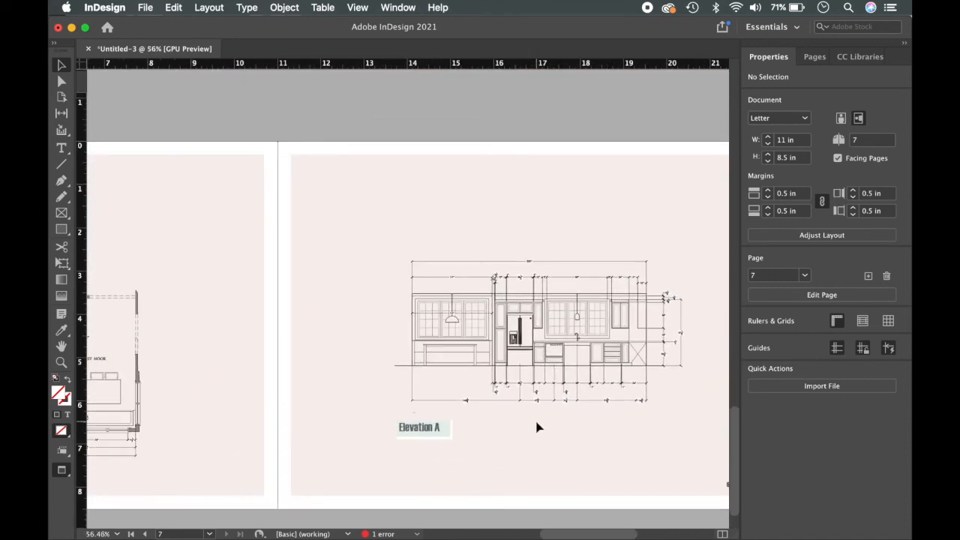
drag(534, 366, 479, 295)
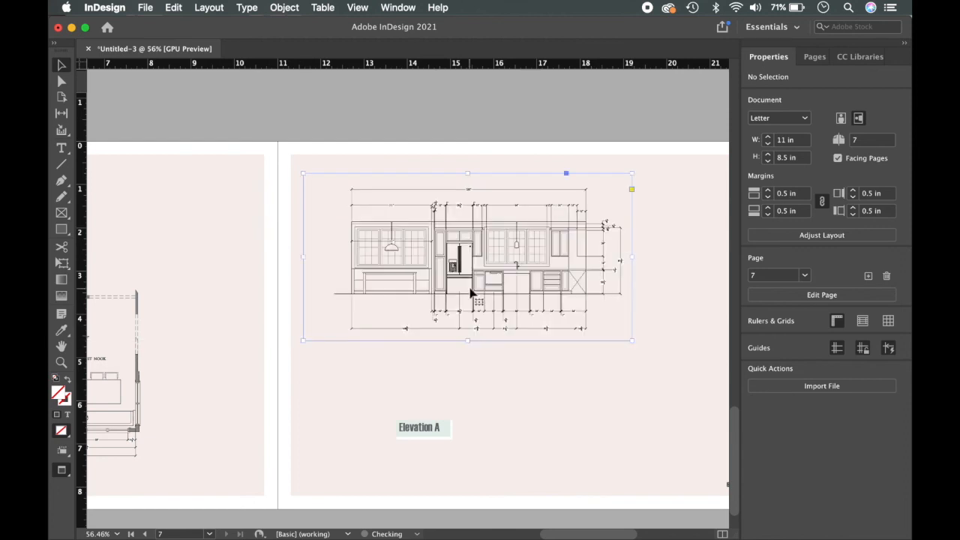
click(538, 373)
mouse_move(432, 427)
mouse_down()
mouse_move(388, 358)
mouse_move(394, 363)
mouse_up()
click(413, 385)
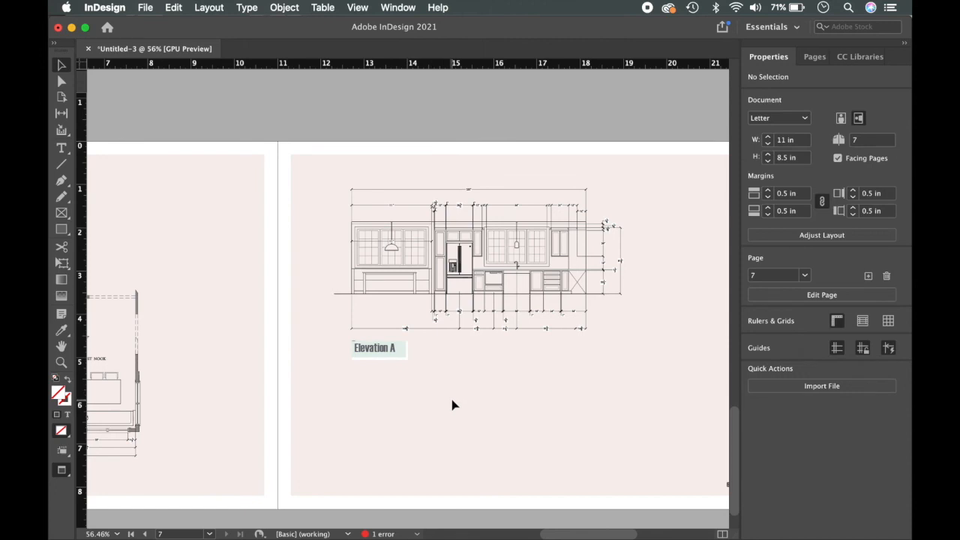
scroll(452, 405, down, 1)
scroll(453, 405, right, 1)
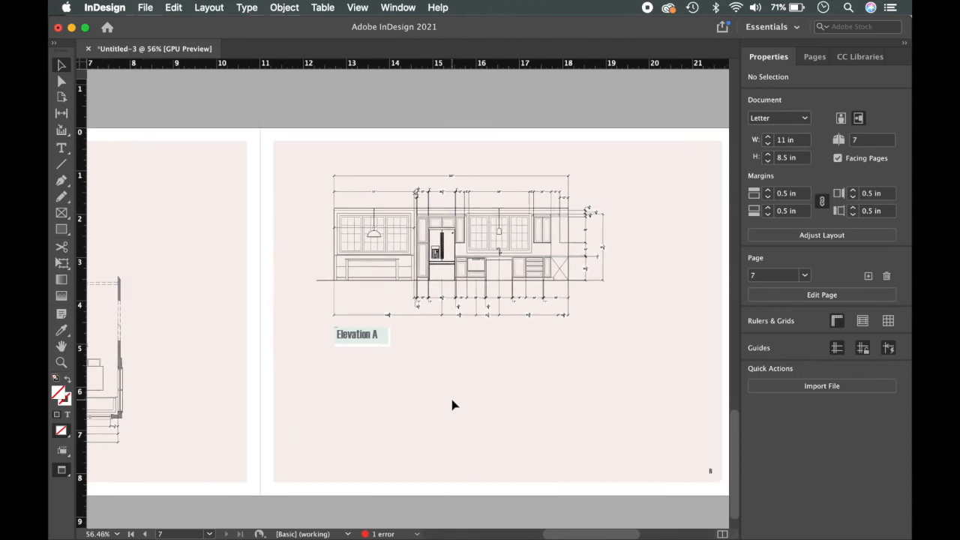
Step: Duplicate the elevation frame twice on page 7, placing the copies side by side below the original
click(62, 216)
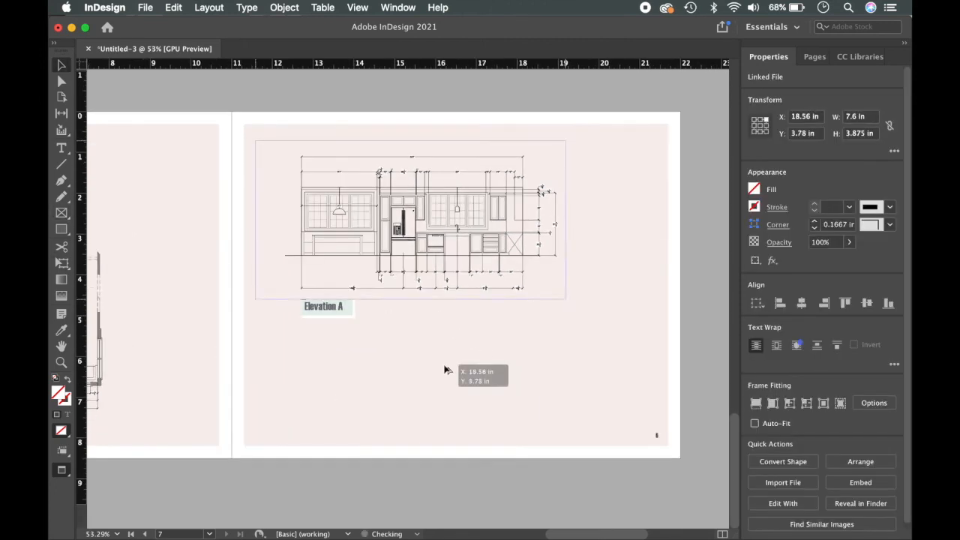
drag(444, 368, 454, 377)
click(411, 221)
drag(578, 309, 258, 366)
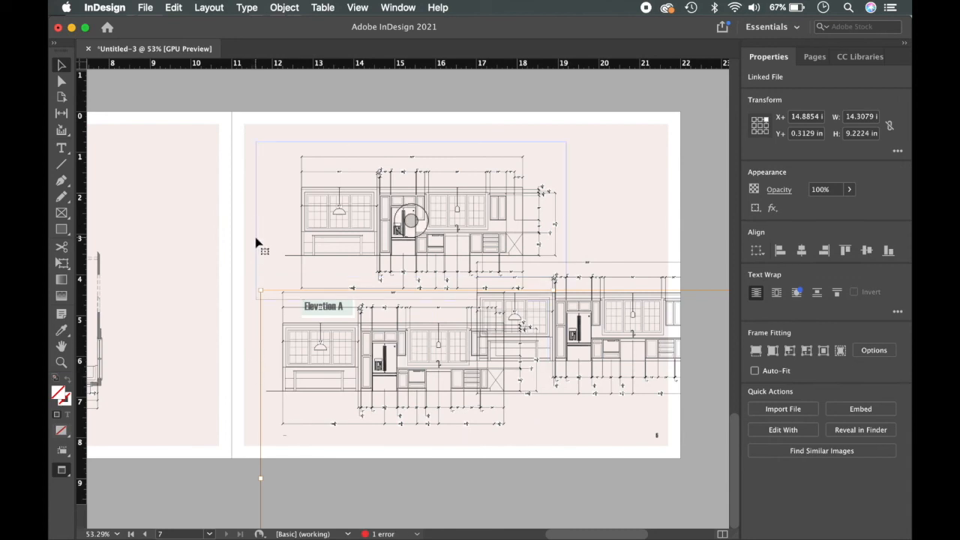
Step: Crop the left copy's frame to about 3.53 in wide and the right copy's frame to about 3.1 in wide
click(256, 239)
click(284, 374)
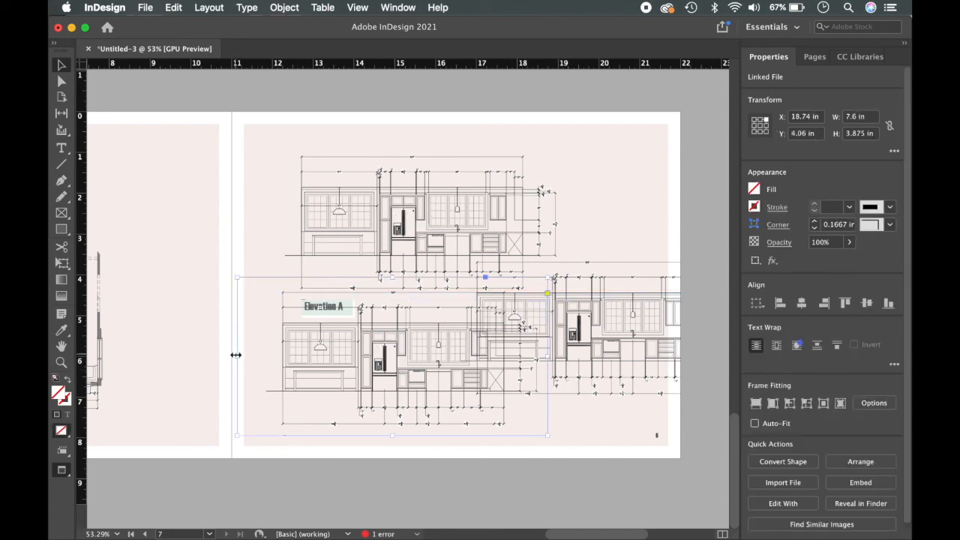
drag(247, 357, 343, 364)
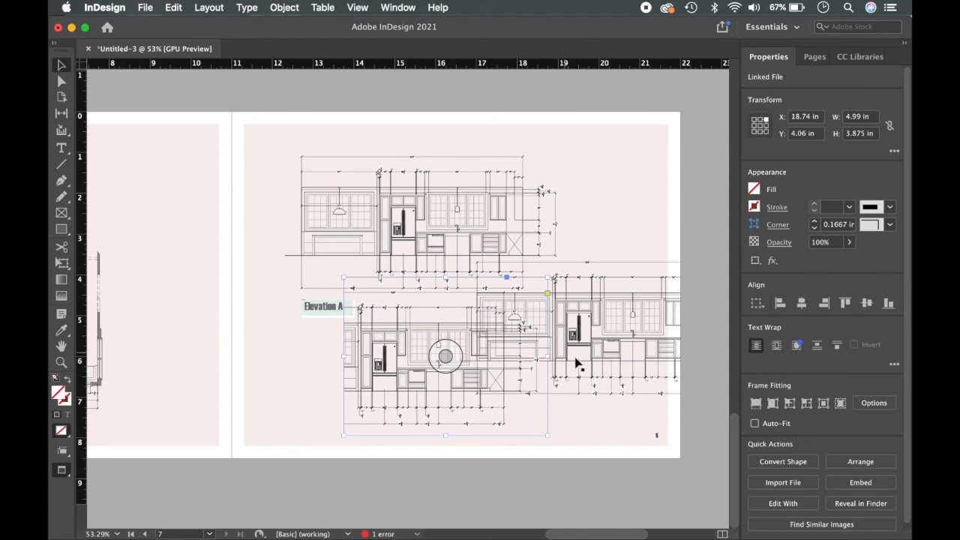
drag(549, 355, 489, 353)
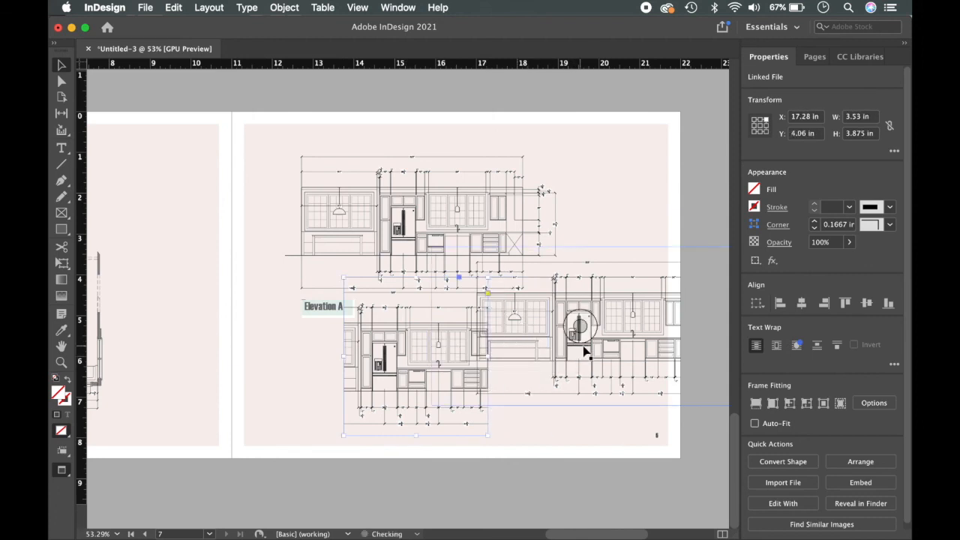
drag(430, 325, 525, 326)
scroll(630, 321, right, 3)
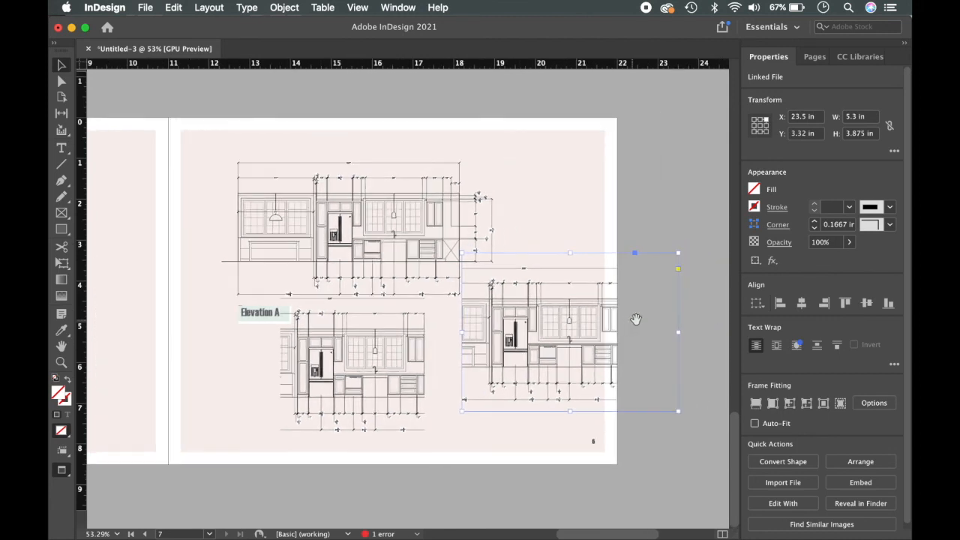
drag(678, 334, 588, 333)
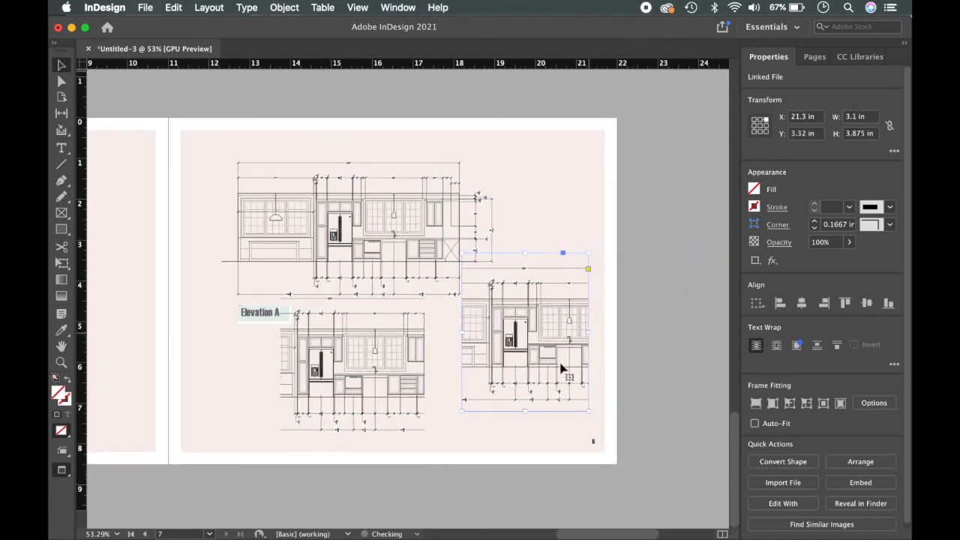
Step: Reposition the drawings inside both copied frames to show the oven wall in the left one and the island with hood in the right
click(514, 441)
click(344, 393)
drag(341, 395, 295, 389)
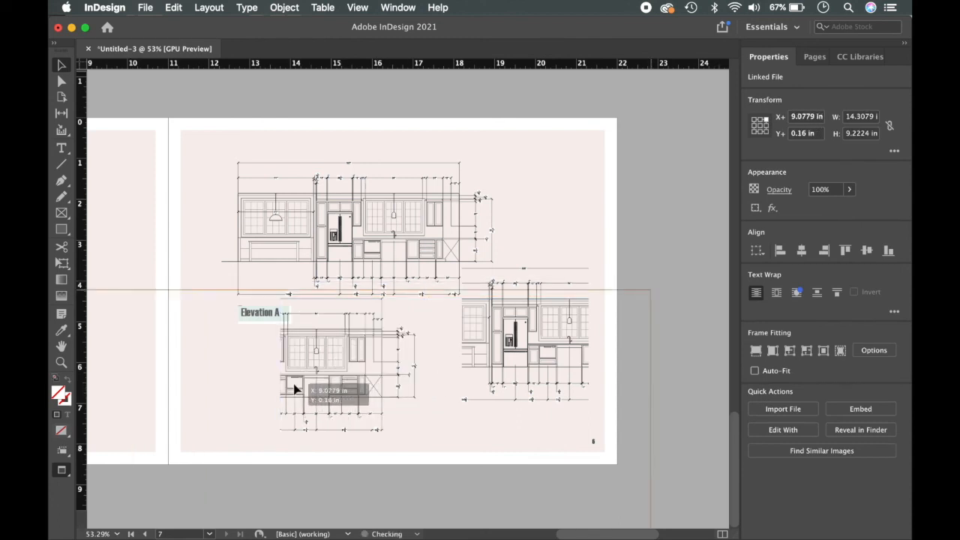
drag(384, 384, 346, 391)
click(444, 378)
drag(524, 357, 246, 379)
Step: Crop the island elevation's frame from its upper and right edges to about 2.75 by 2.58 in
click(615, 379)
click(531, 380)
drag(504, 253, 505, 305)
drag(568, 357, 553, 357)
scroll(348, 363, right, 1)
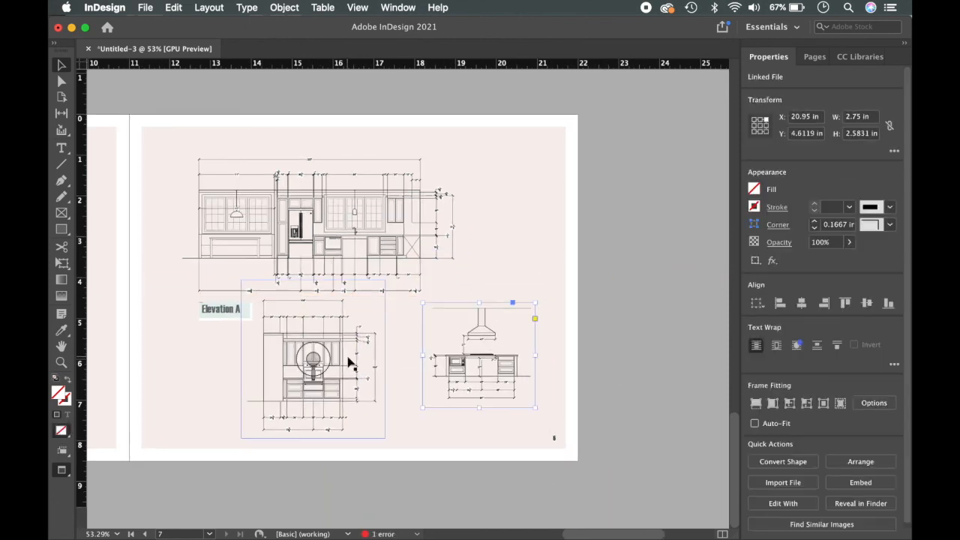
Step: Swap the two lower elevations, placing the island at the left and the oven wall at the right, and adjust the upper elevation's frame
click(646, 386)
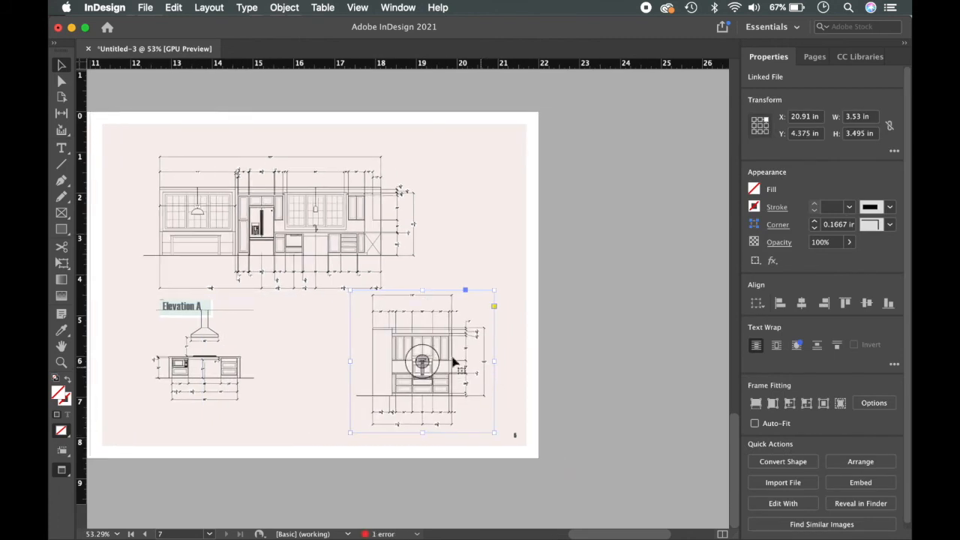
click(326, 240)
drag(102, 211, 125, 212)
click(307, 330)
drag(431, 390, 445, 395)
Step: Move the Elevation A label back under the upper drawing and space the island and oven wall elevations along the lower part of the page
drag(226, 375, 321, 379)
drag(195, 305, 182, 290)
click(358, 407)
drag(315, 388, 220, 395)
drag(419, 370, 396, 376)
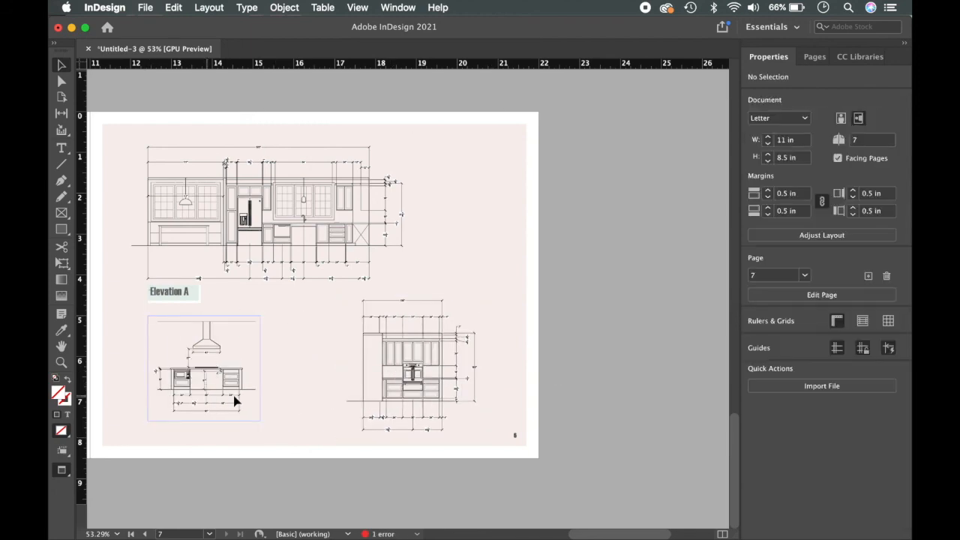
Step: Shift the upper elevation and its label together to the right to centre them, and adjust the island elevation's position below
drag(235, 401, 264, 401)
click(156, 290)
shift+click(157, 293)
drag(194, 213, 234, 214)
click(617, 283)
drag(234, 383, 217, 381)
Step: Copy the Elevation A label beneath each of the two lower elevations
click(203, 296)
drag(202, 295, 319, 427)
click(259, 427)
Step: Change the label copy under the island elevation to "Elevation B"
double_click(167, 424)
key(BackSpace)
text(B)
right_click(166, 424)
click(150, 393)
key(shift+super+a)
key(v)
Step: Change the label copy beside the oven wall elevation to "Elevation C"
click(334, 429)
double_click(334, 426)
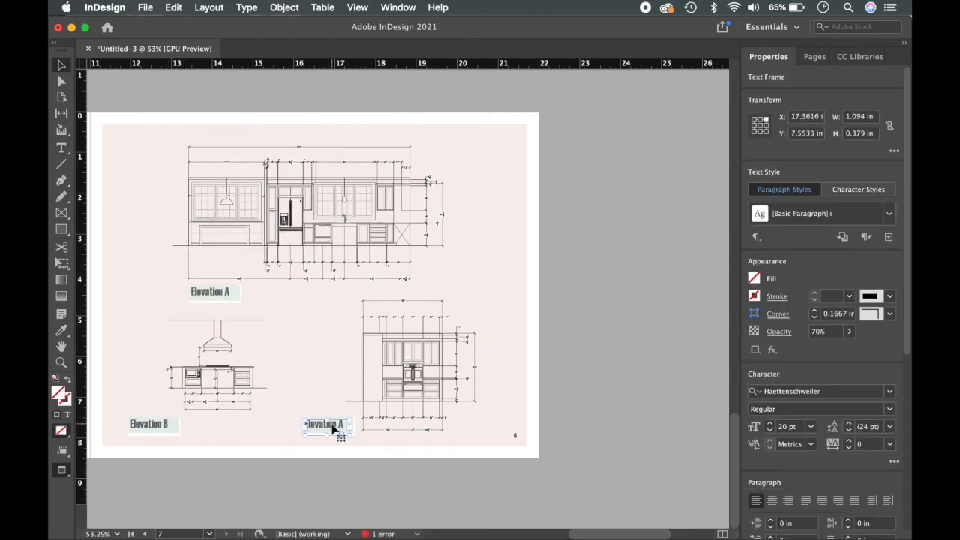
key(BackSpace)
text(C)
click(385, 469)
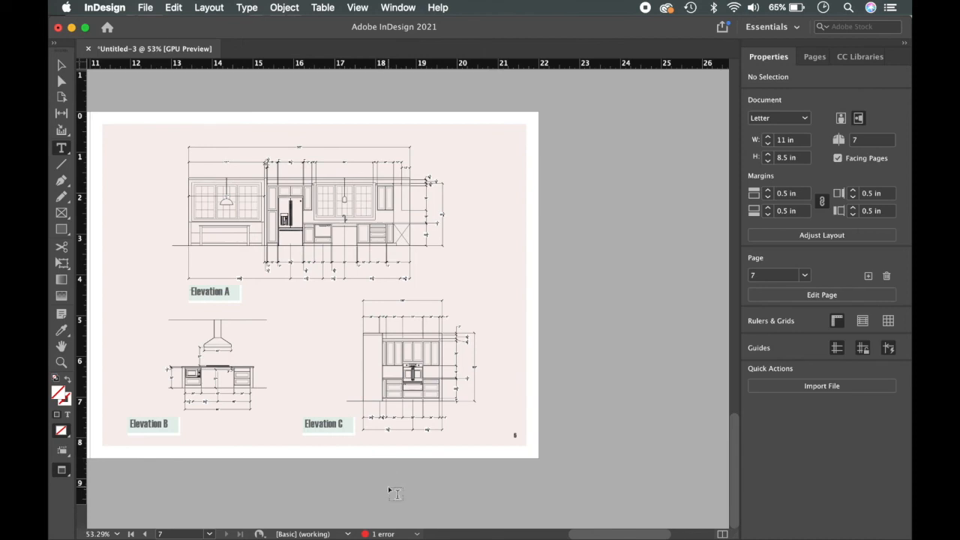
Step: Review the portfolio's spreads from the Williams House drawings on page 7 back up to the cover page
scroll(388, 486, down, 5)
scroll(388, 486, left, 2)
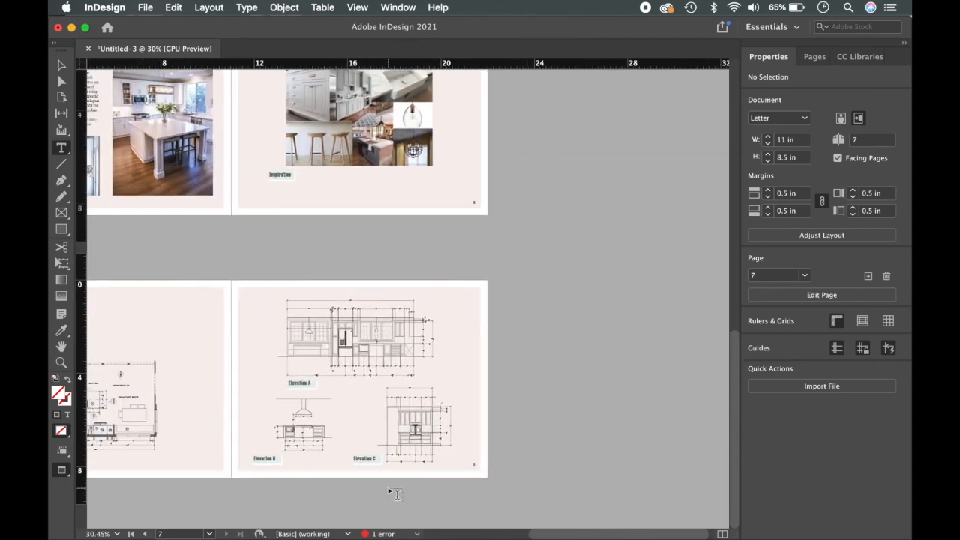
scroll(391, 493, left, 2)
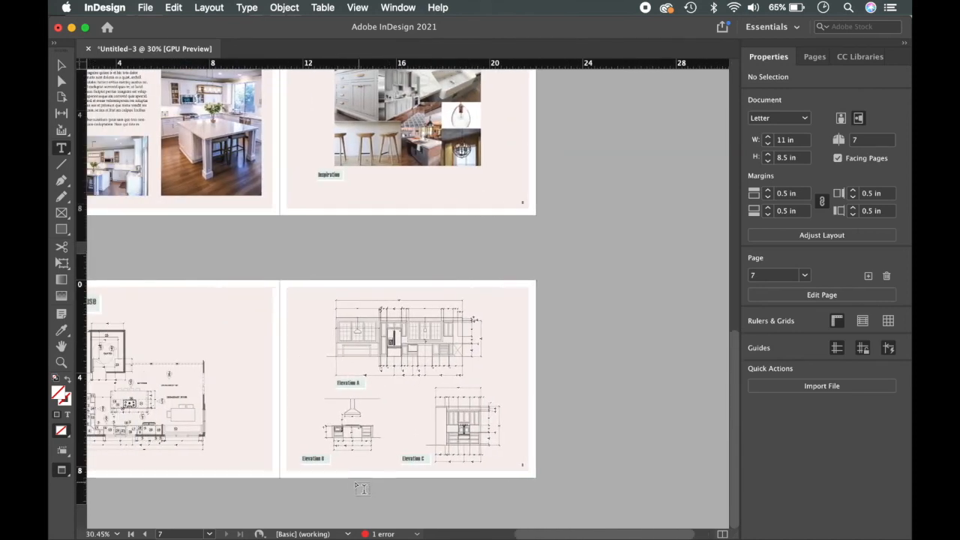
scroll(357, 488, left, 4)
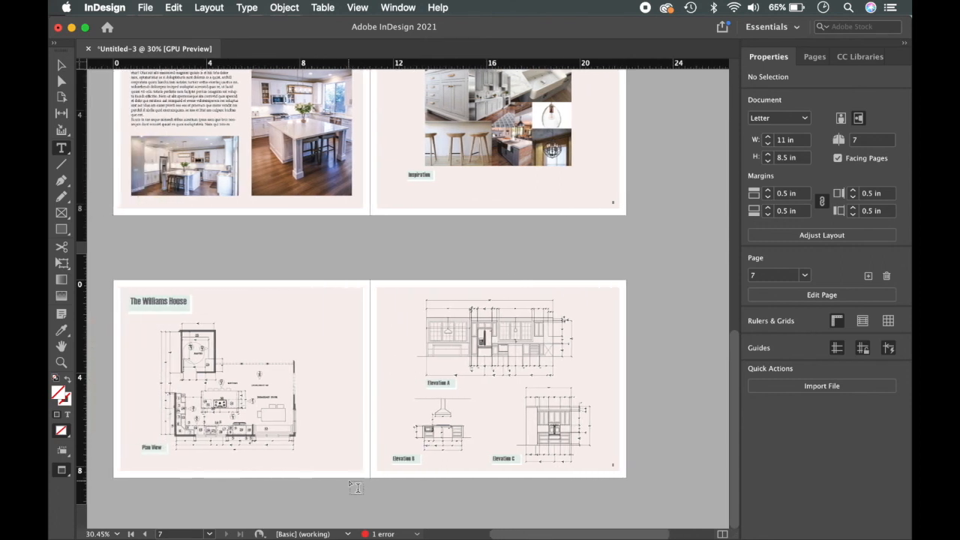
key(v)
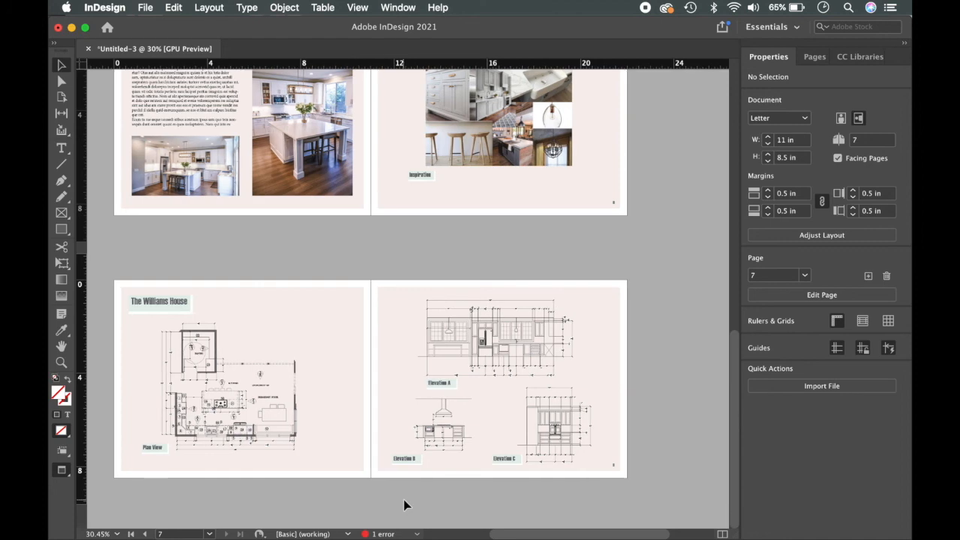
scroll(404, 505, up, 5)
scroll(404, 505, up, 1)
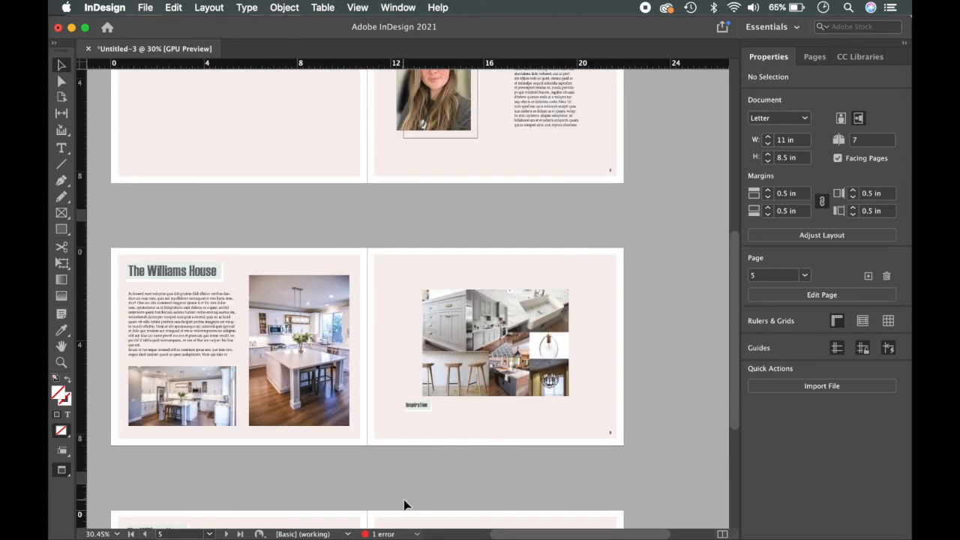
scroll(404, 505, up, 9)
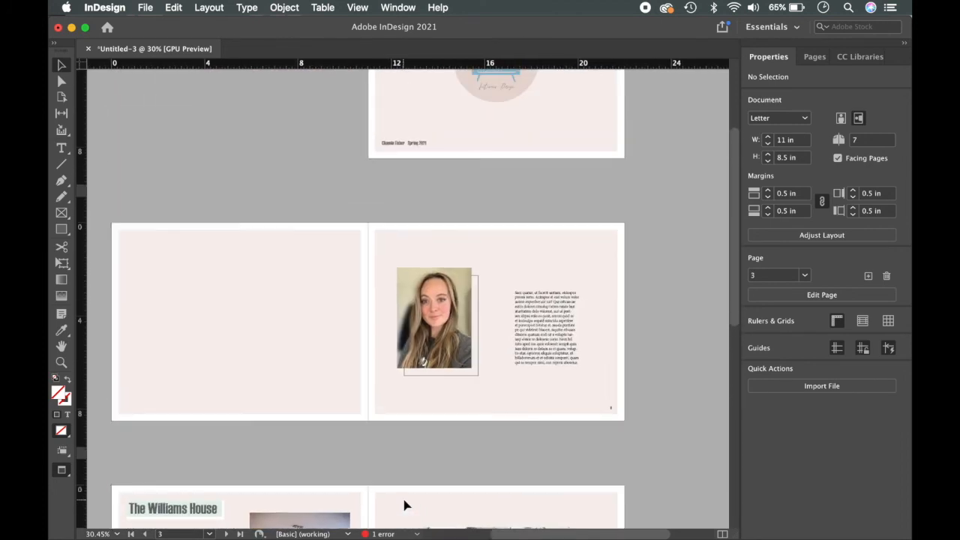
scroll(403, 504, down, 11)
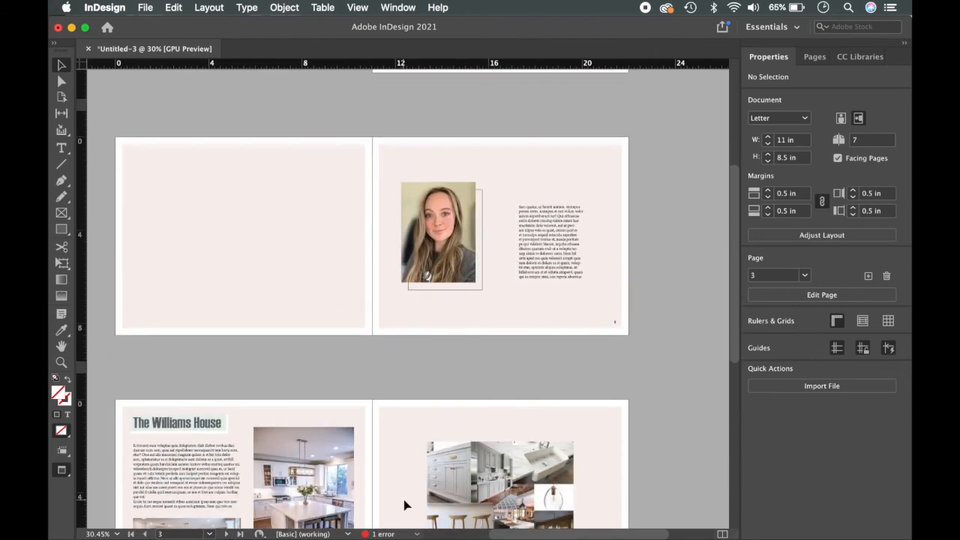
scroll(404, 504, down, 3)
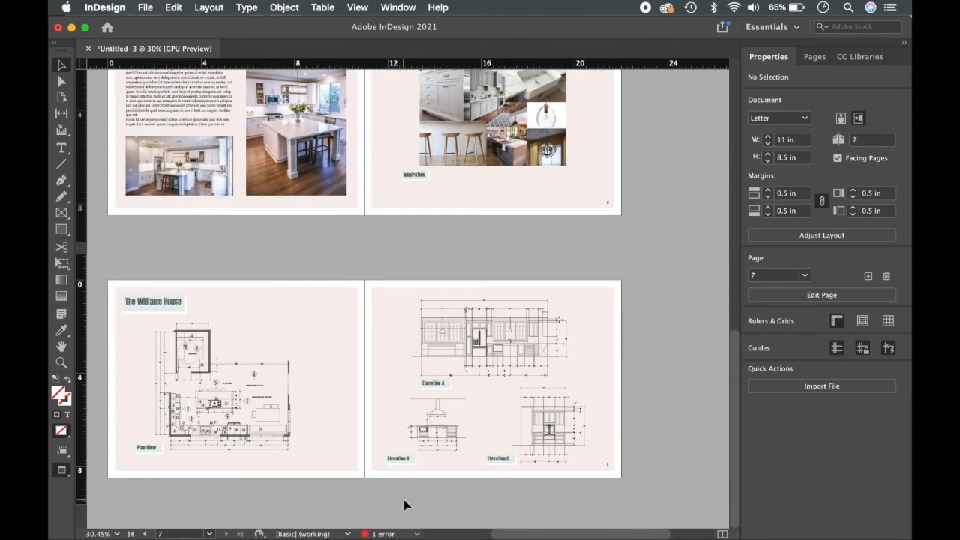
scroll(397, 497, up, 10)
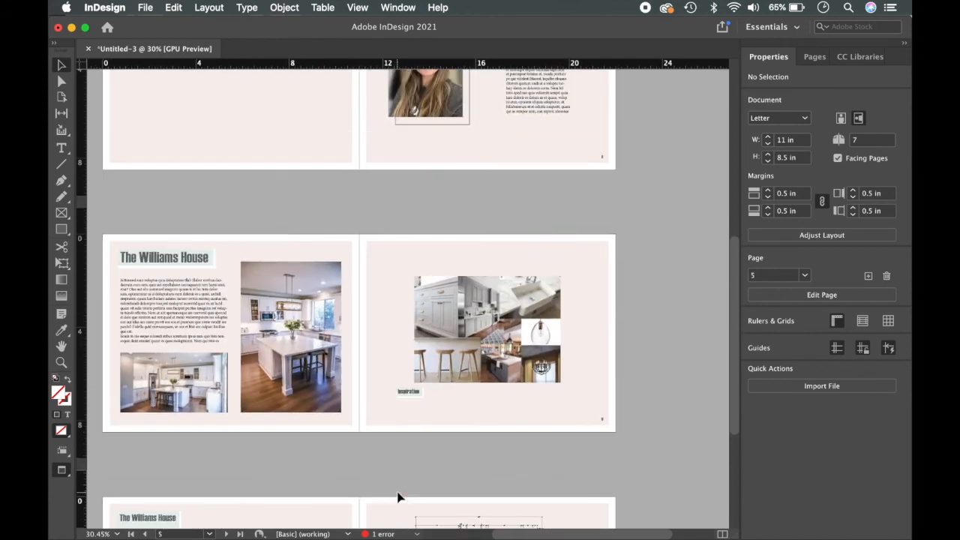
scroll(398, 497, up, 3)
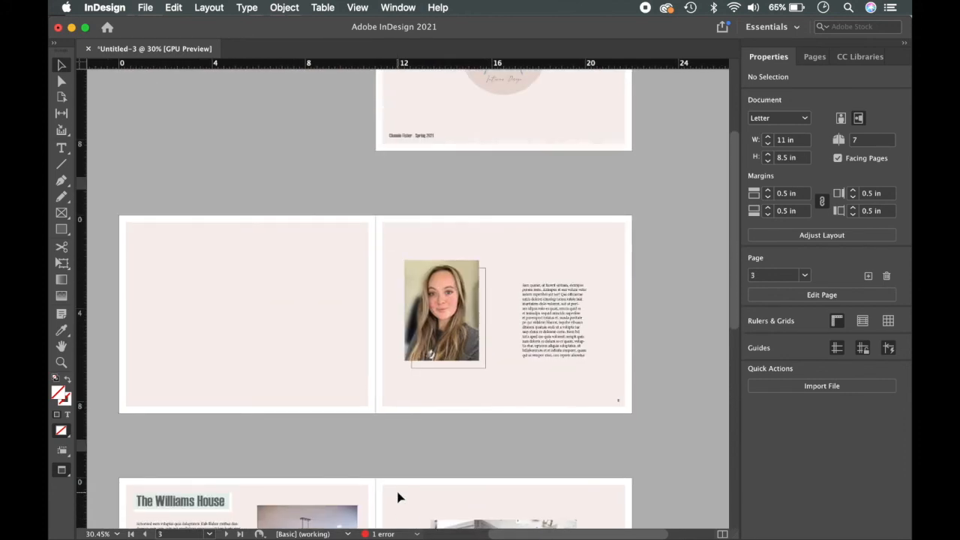
scroll(398, 498, up, 3)
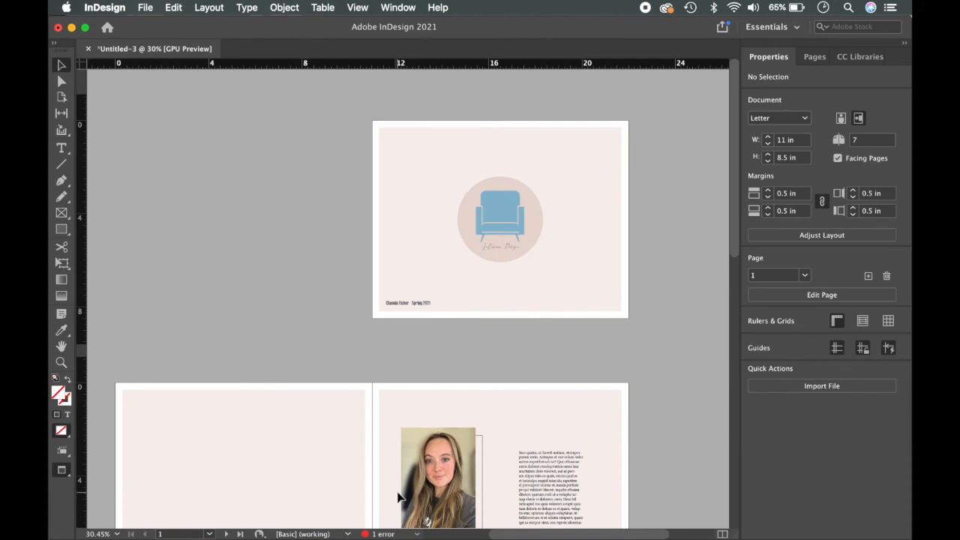
Step: Save the portfolio to the Desktop as an InDesign 2021 document named Port.2
scroll(398, 498, down, 20)
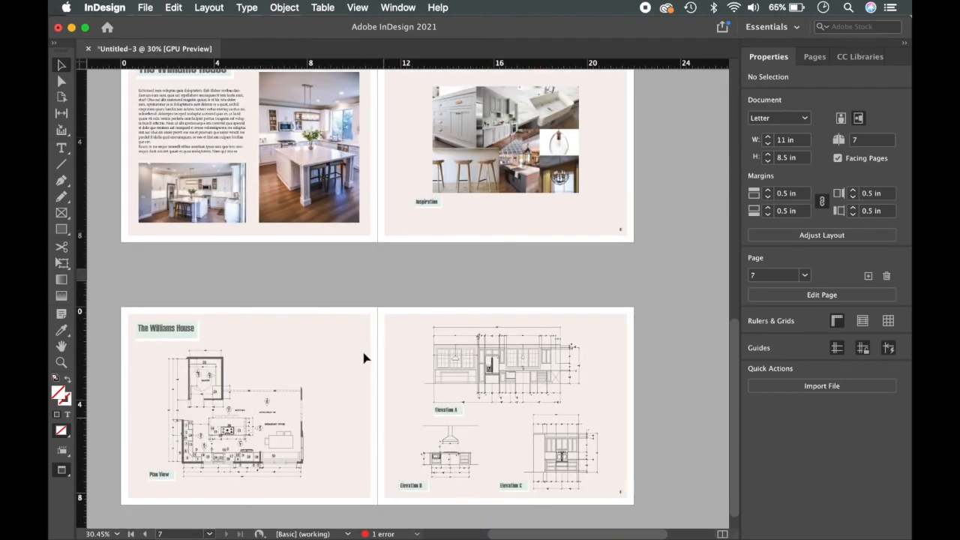
scroll(357, 342, up, 5)
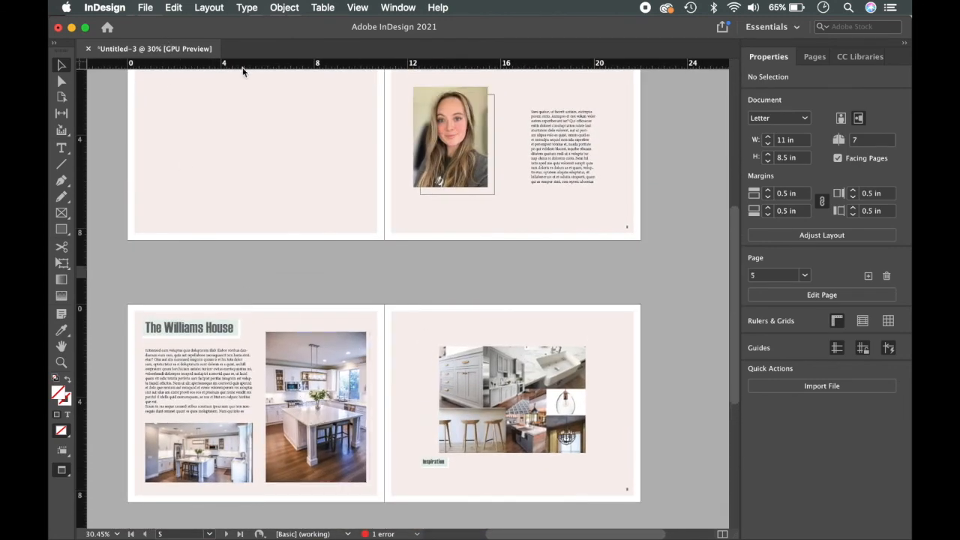
click(145, 8)
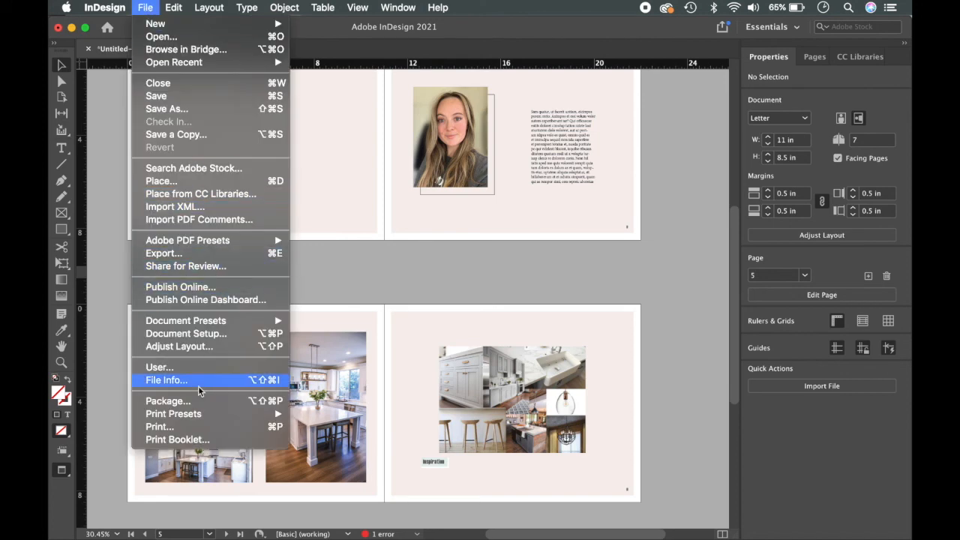
click(234, 110)
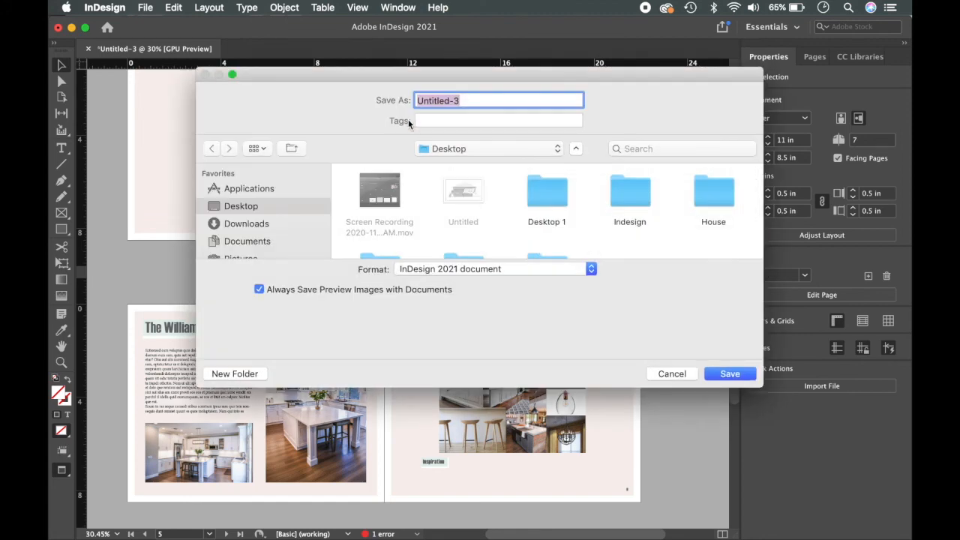
text(Port.2)
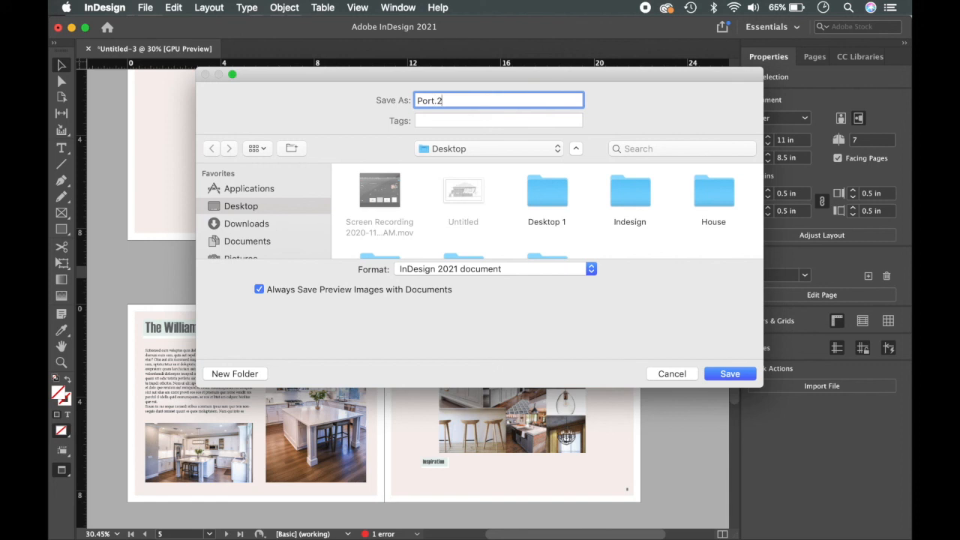
click(717, 379)
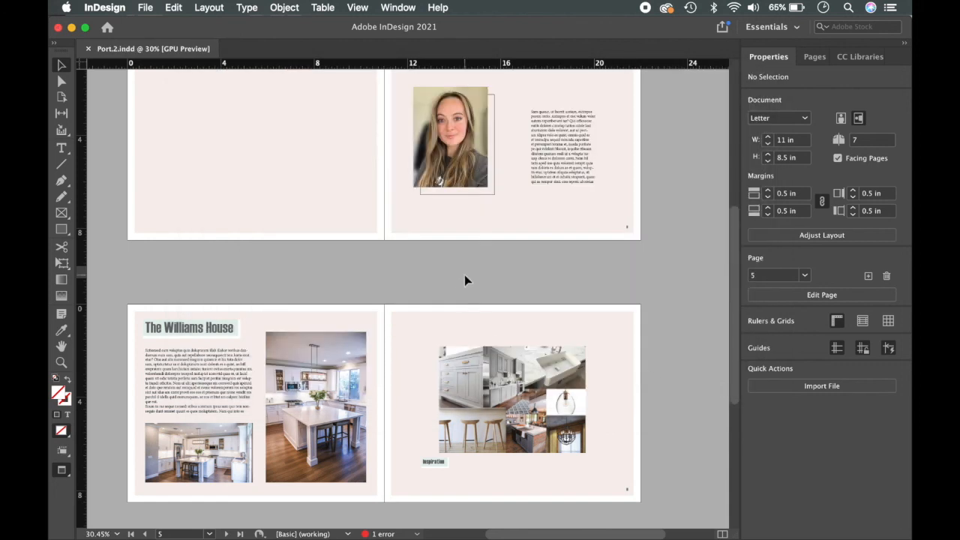
Step: Set up an Adobe PDF (Print) export named Port.2 on the Desktop that outputs all pages as spreads
click(145, 9)
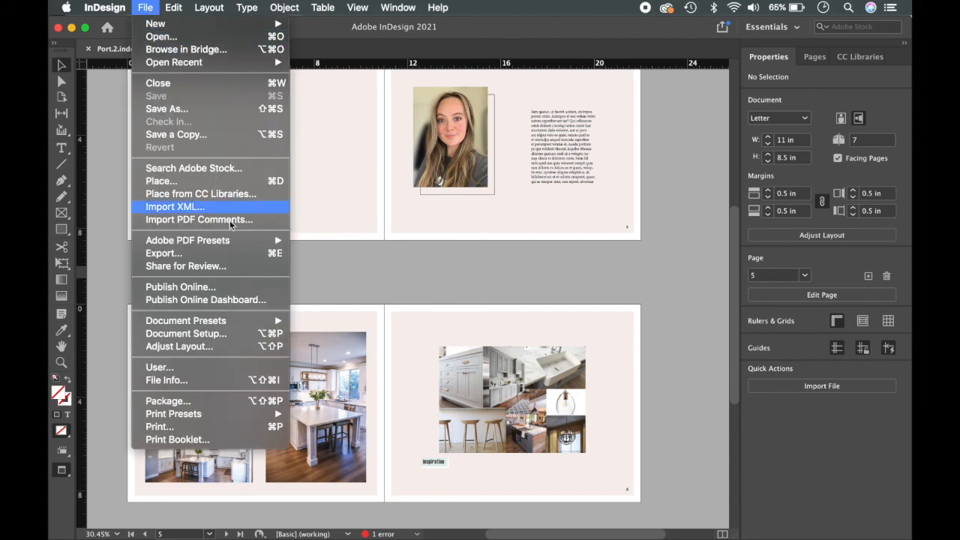
click(229, 253)
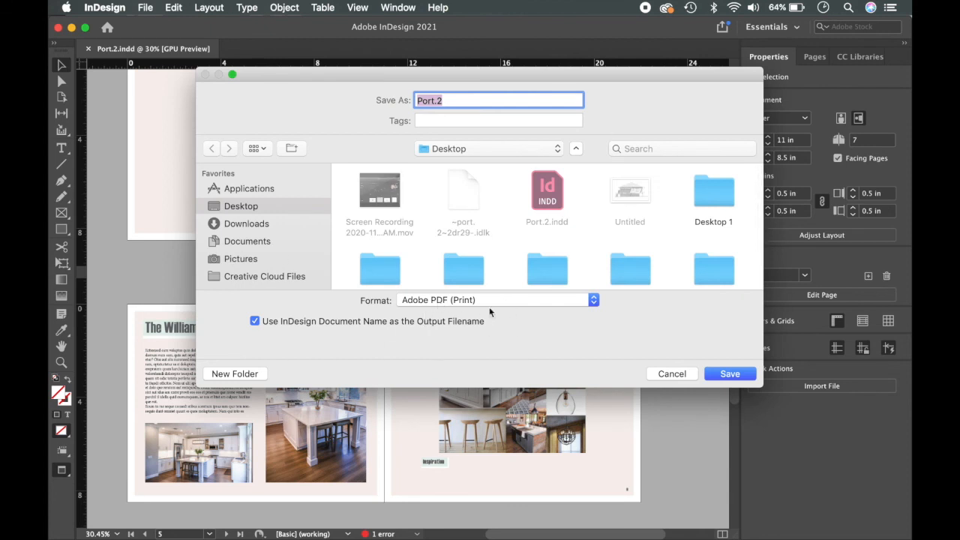
click(730, 374)
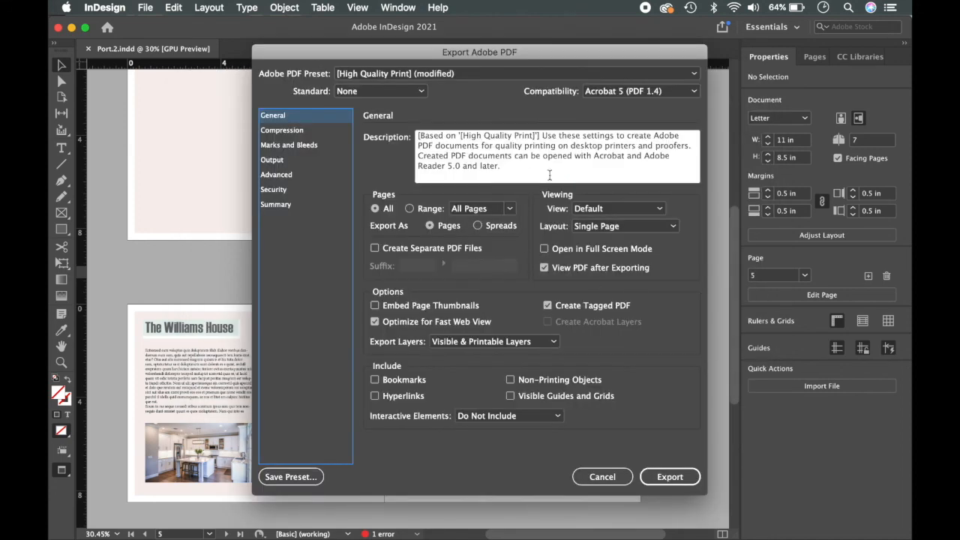
click(613, 226)
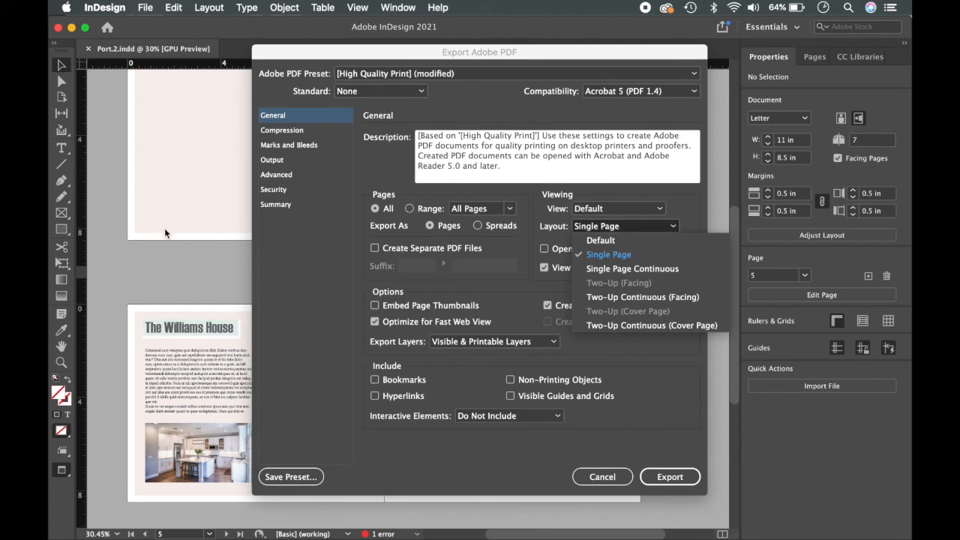
drag(363, 66, 538, 85)
drag(159, 423, 691, 7)
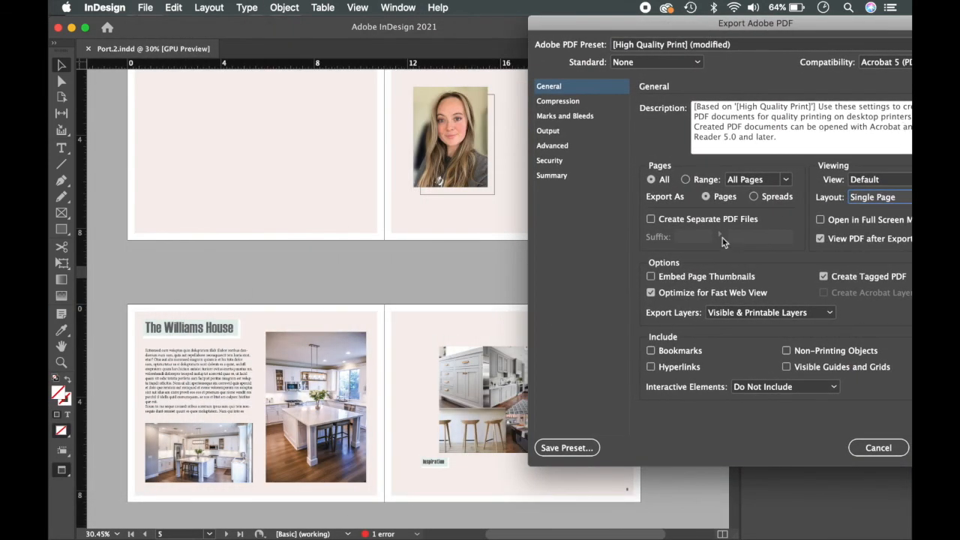
click(754, 197)
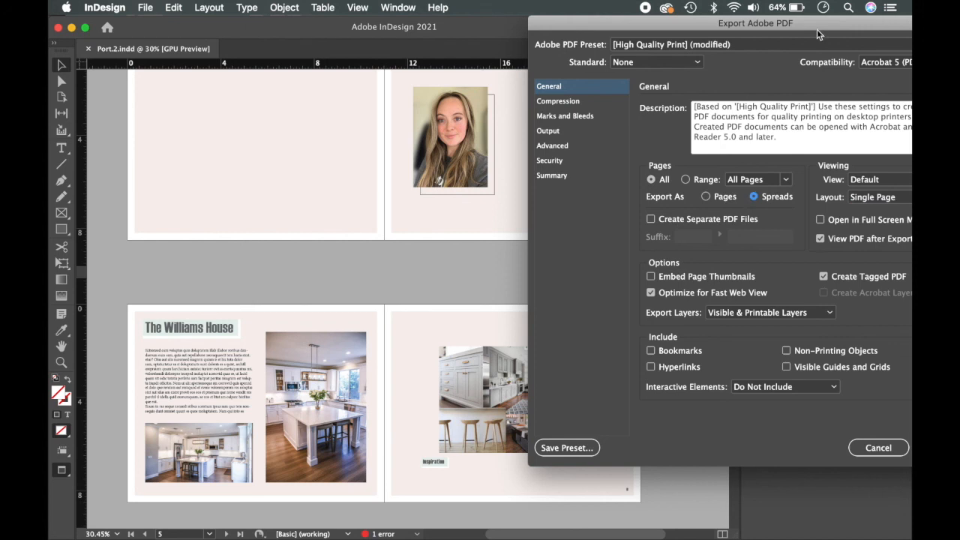
Step: Set the exported PDF's viewing layout to Two-Up Continuous (Facing)
drag(817, 34, 727, 34)
click(840, 199)
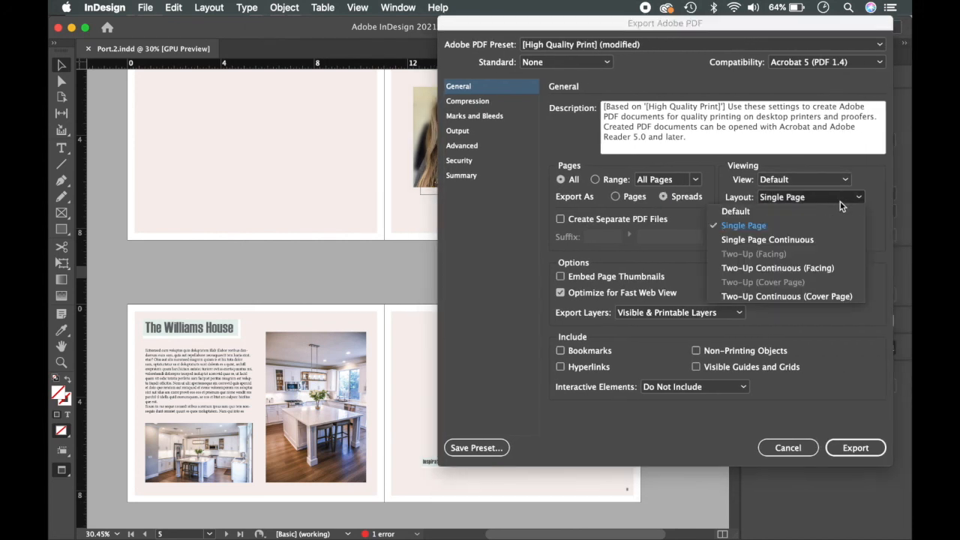
click(793, 240)
click(810, 201)
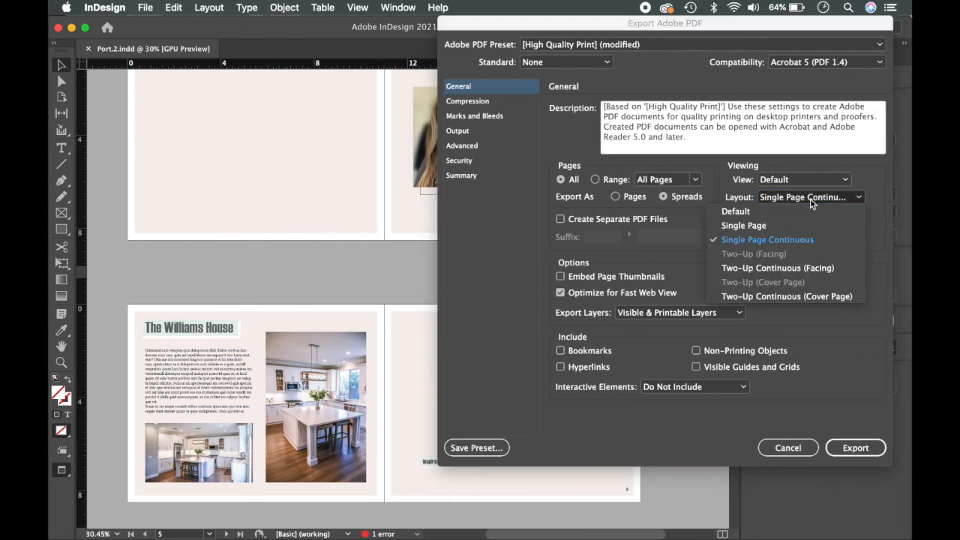
click(804, 275)
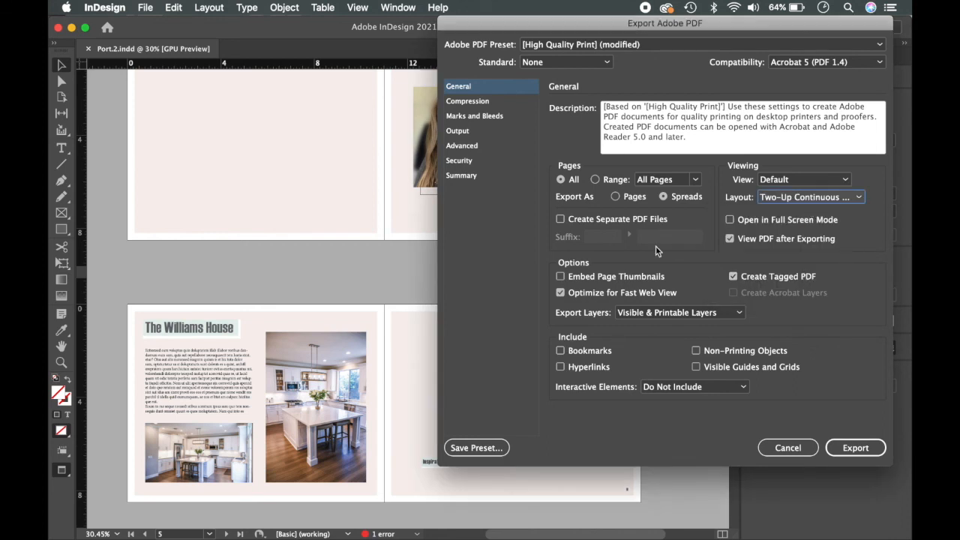
Step: Check the Marks and Bleeds settings, return to the General settings and export the spreads PDF
drag(673, 26, 900, 25)
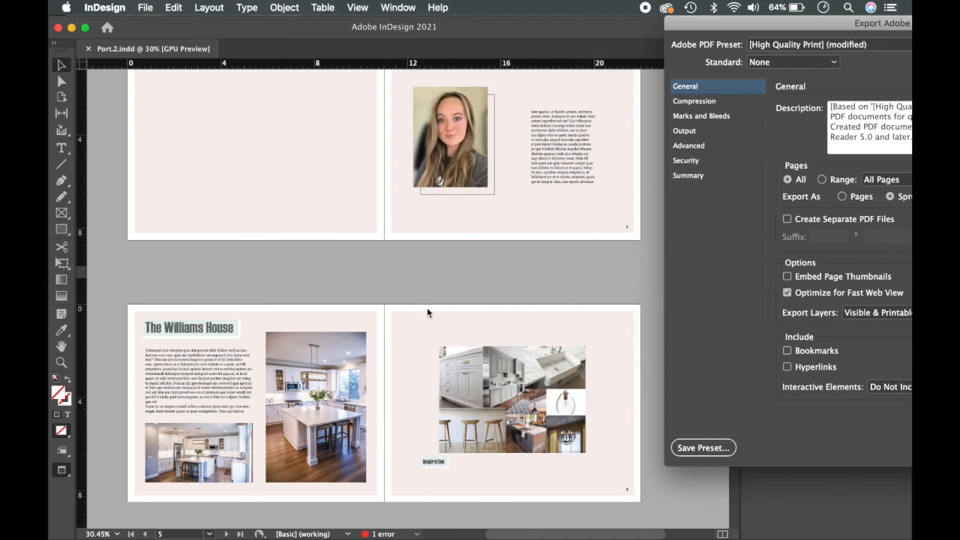
drag(812, 30, 395, 30)
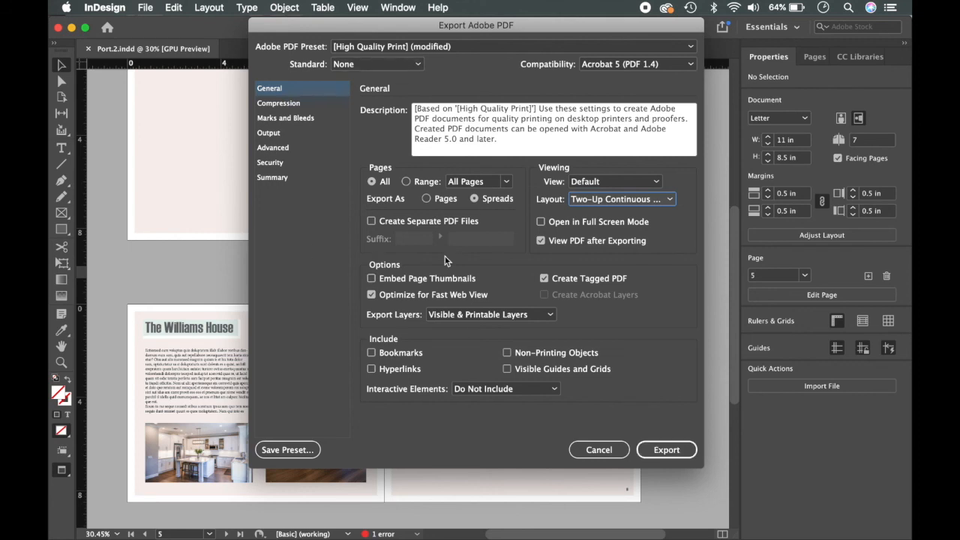
click(299, 120)
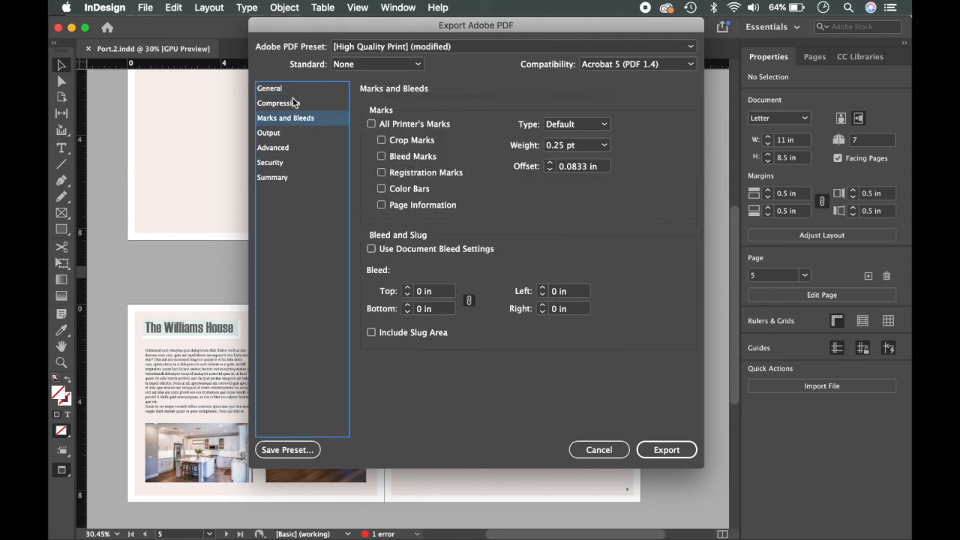
click(288, 91)
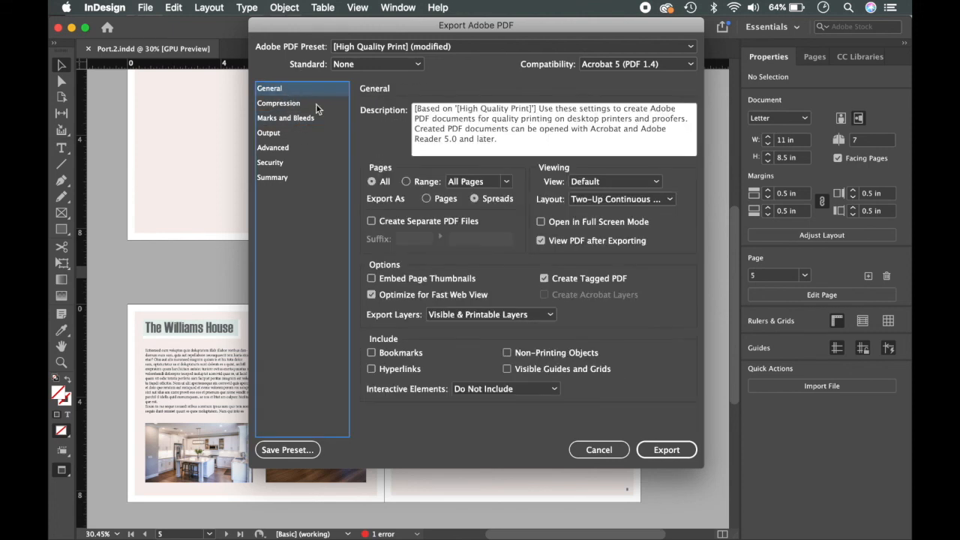
click(679, 450)
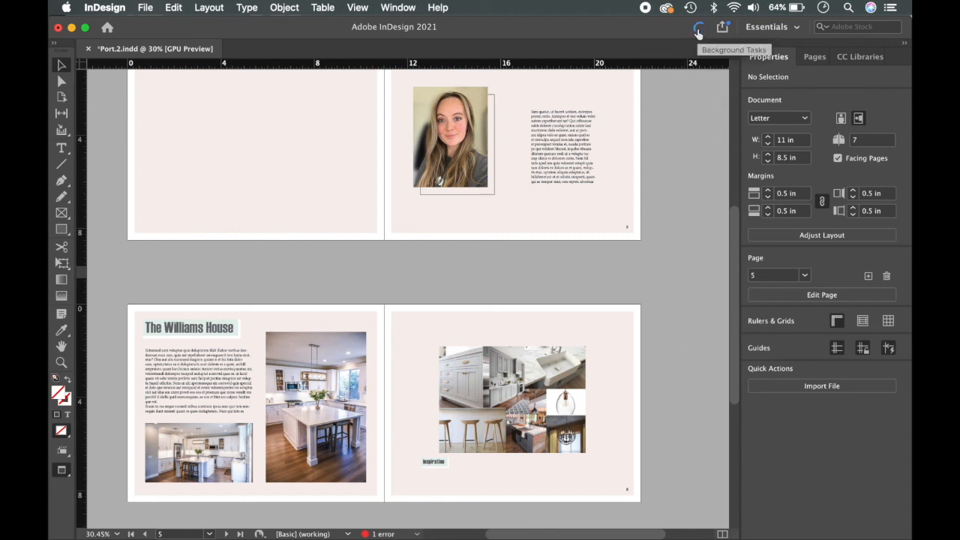
Step: Begin a second Adobe PDF (Print) export named Port.3 on the Desktop, dismissing Illustrator's PDF import options
click(144, 7)
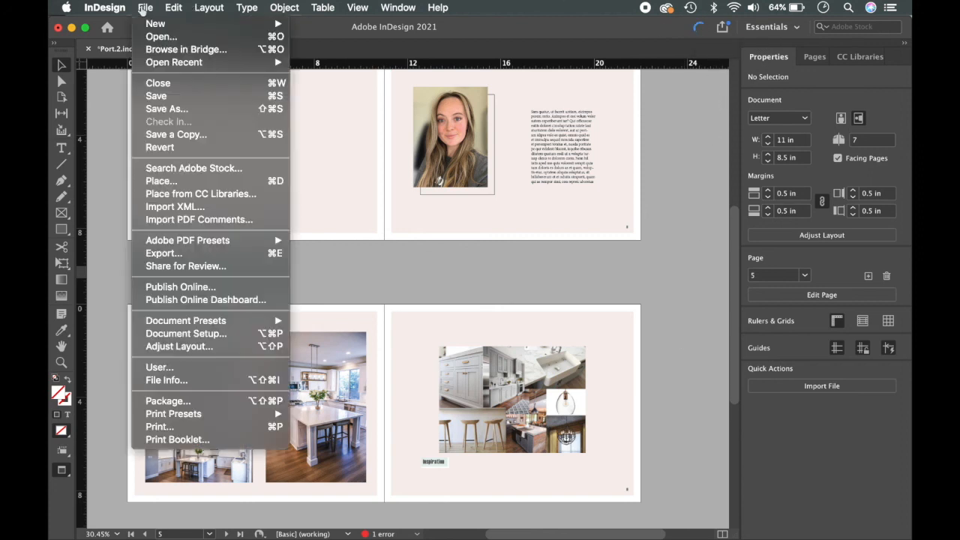
click(224, 255)
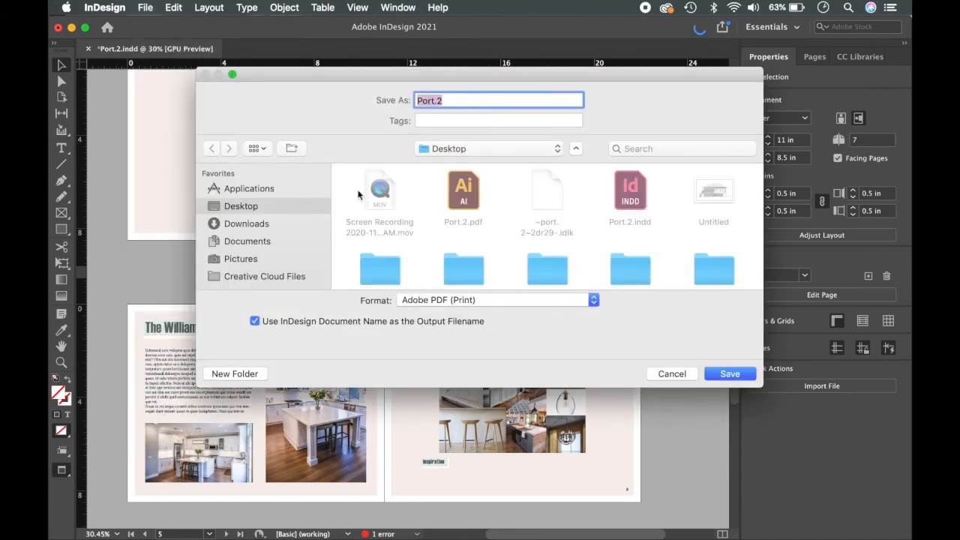
click(486, 102)
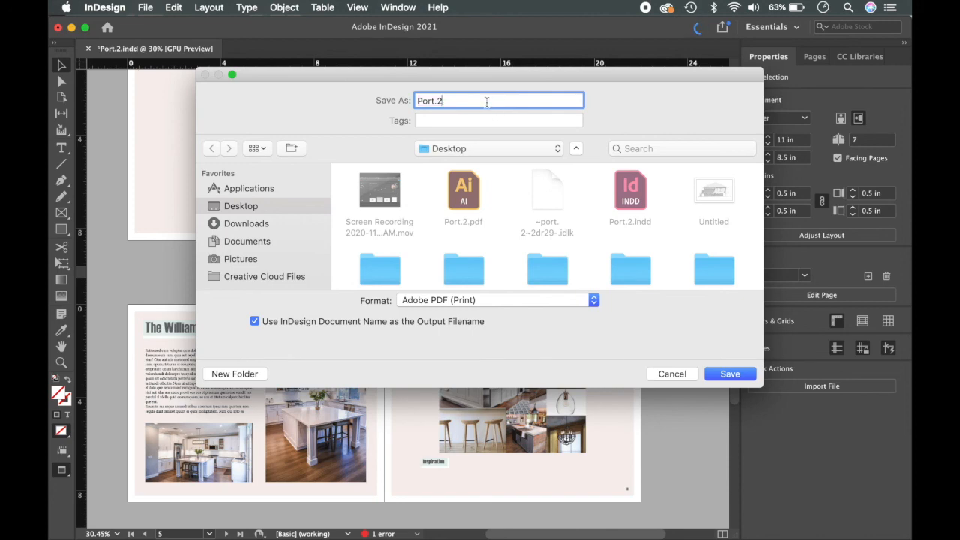
key(BackSpace)
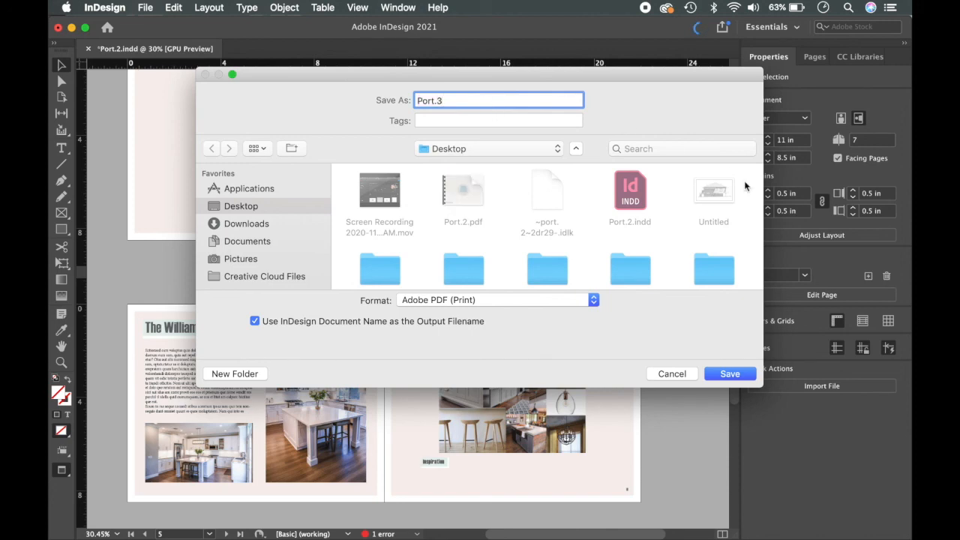
click(730, 374)
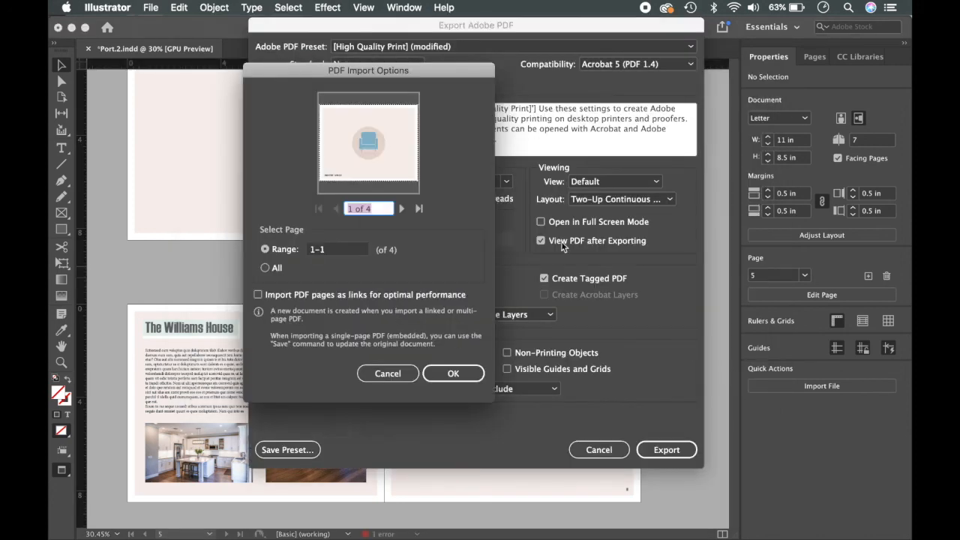
click(405, 373)
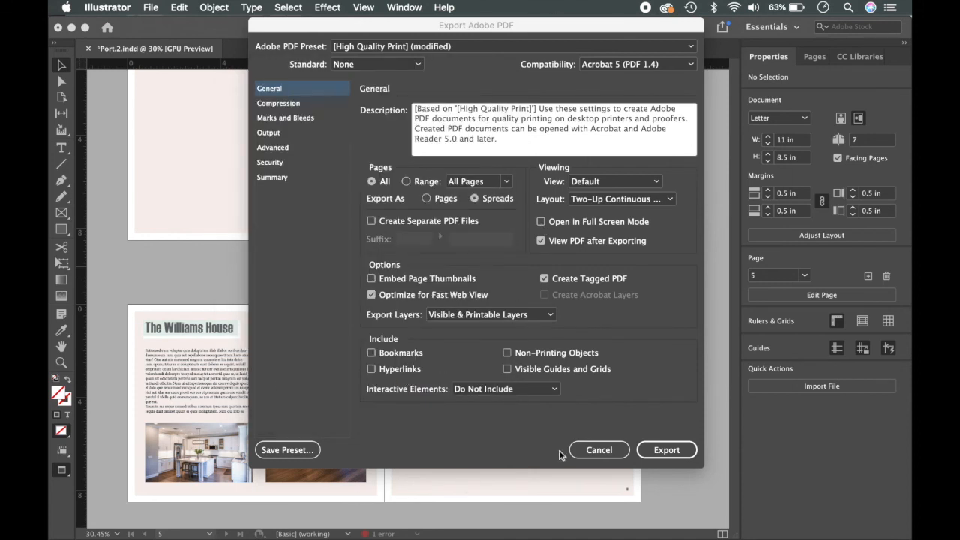
Step: Export the Port.3 PDF as individual pages with the viewing layout set to Single Page
click(430, 199)
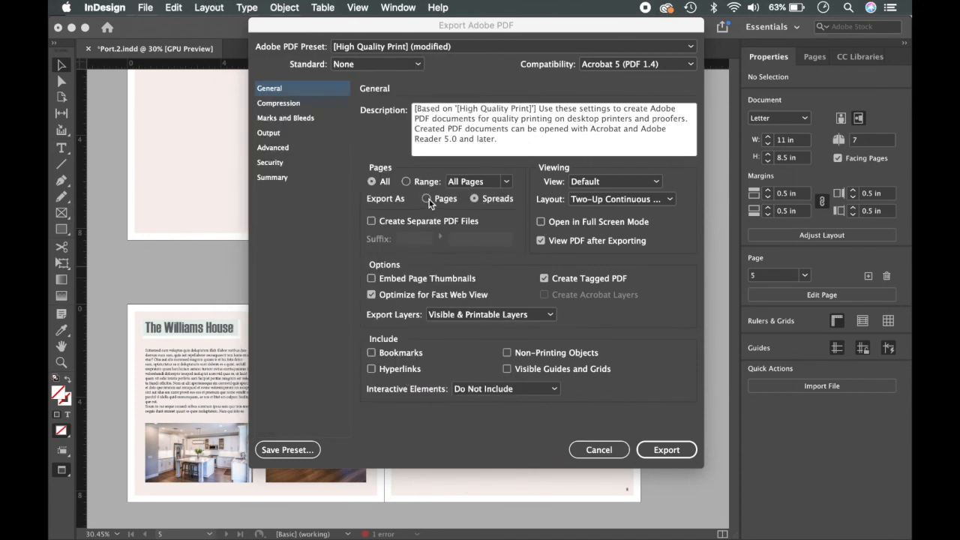
click(425, 200)
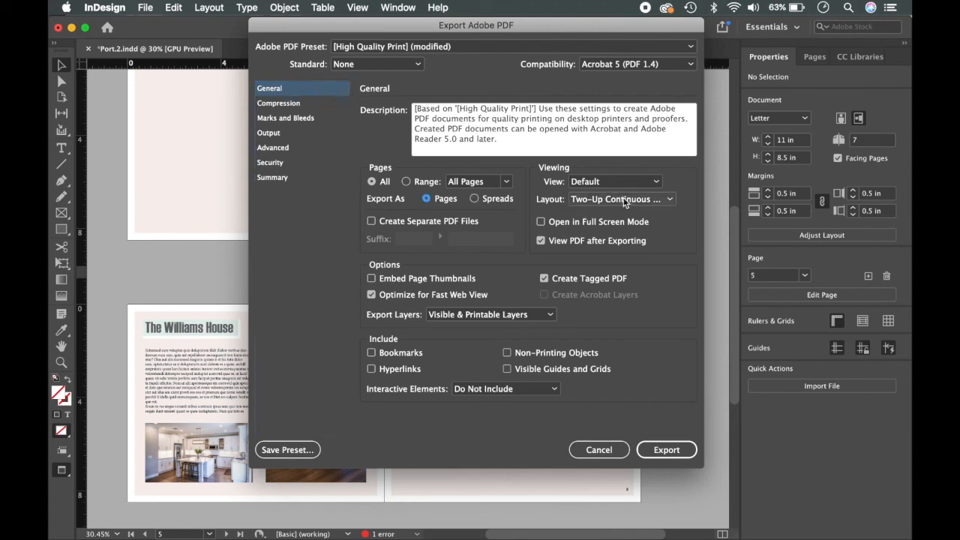
click(651, 200)
click(646, 227)
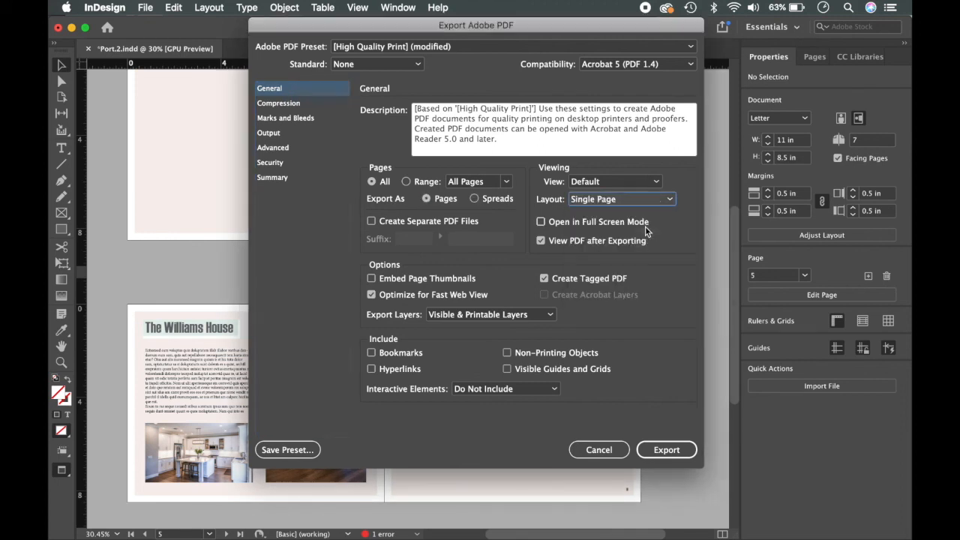
click(665, 449)
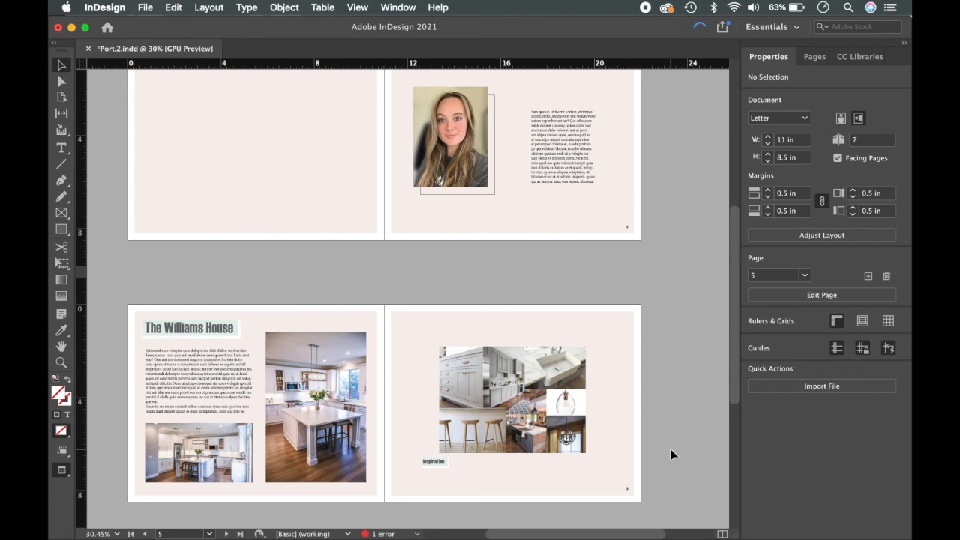
Step: Switch to Finder and show the Desktop folder with the exported portfolio files
mouse_move(310, 524)
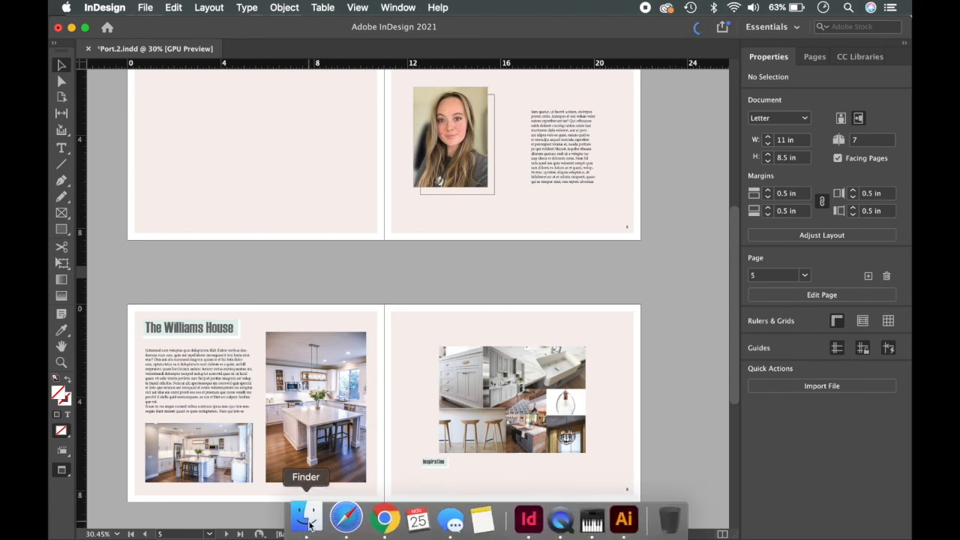
click(308, 517)
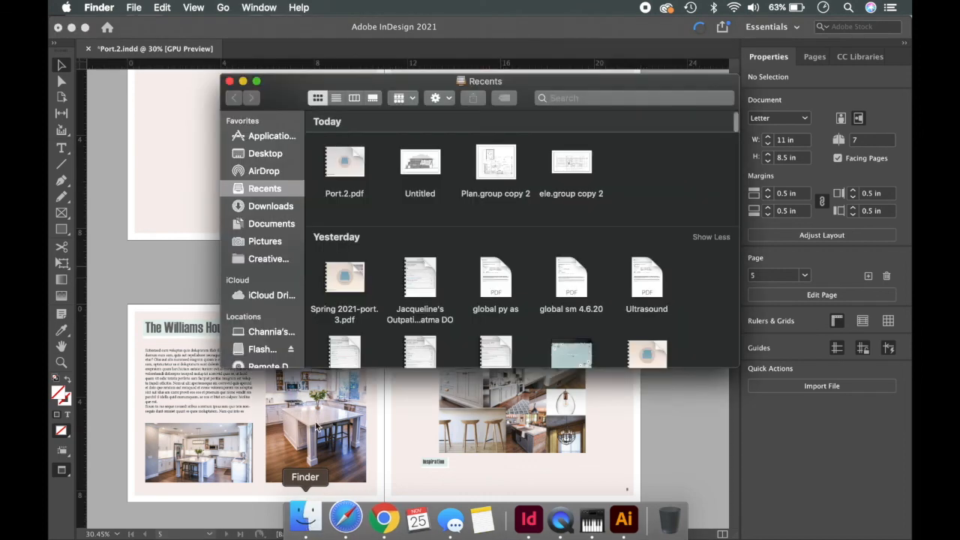
click(262, 153)
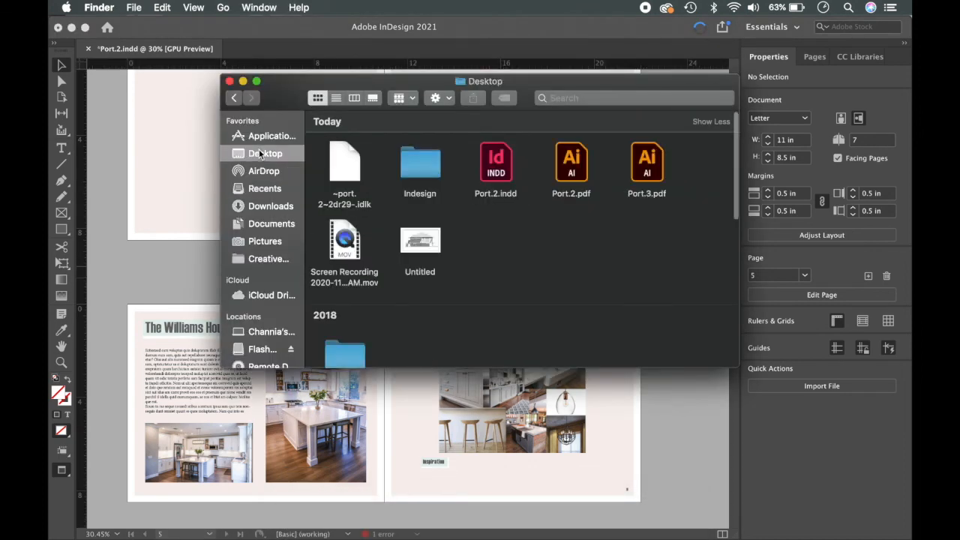
scroll(538, 234, down, 1)
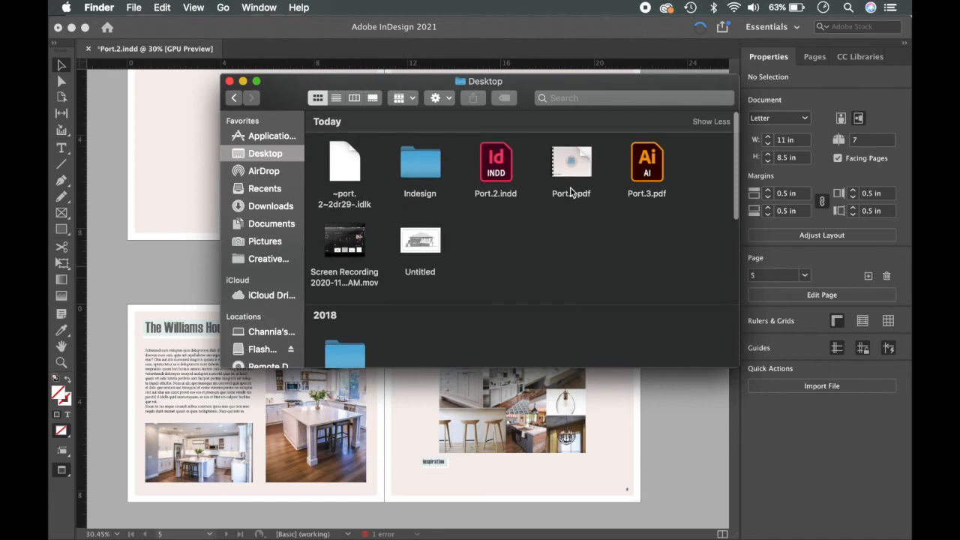
Step: Open Port.2.pdf in Preview, cancelling Illustrator's PDF import options
double_click(577, 161)
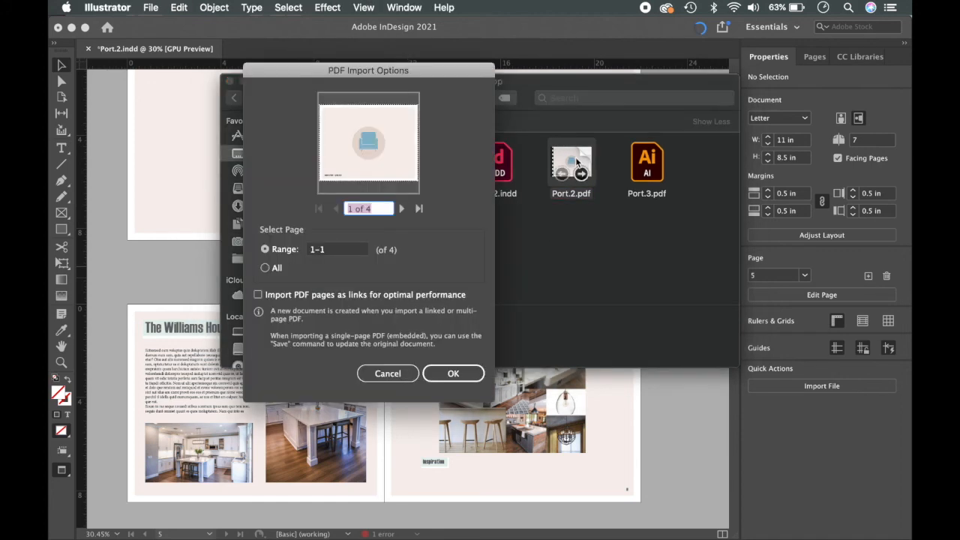
click(388, 373)
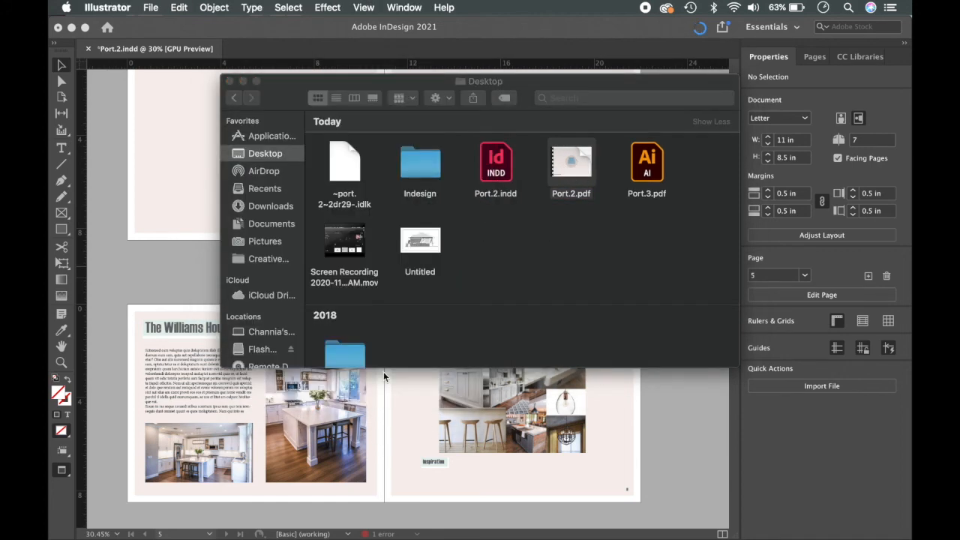
right_click(572, 172)
mouse_move(612, 191)
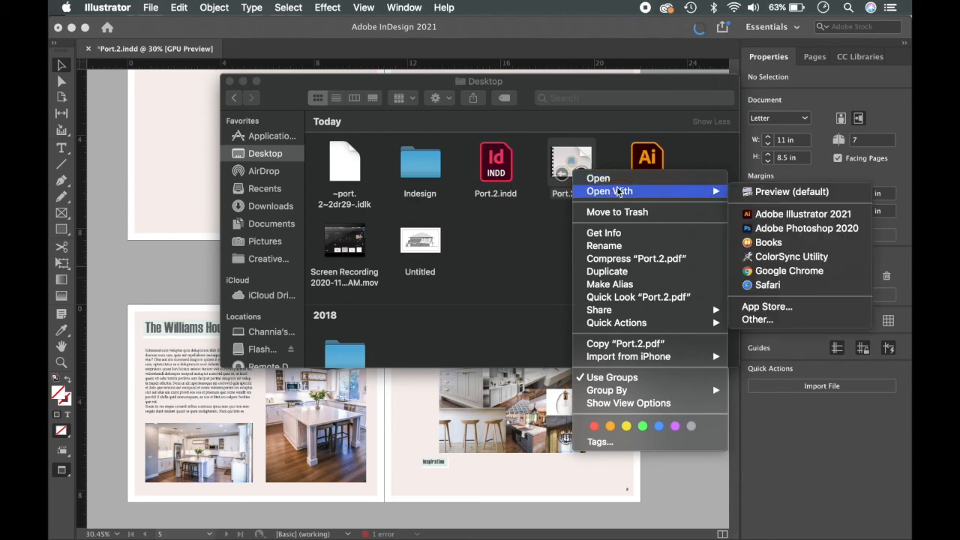
click(766, 193)
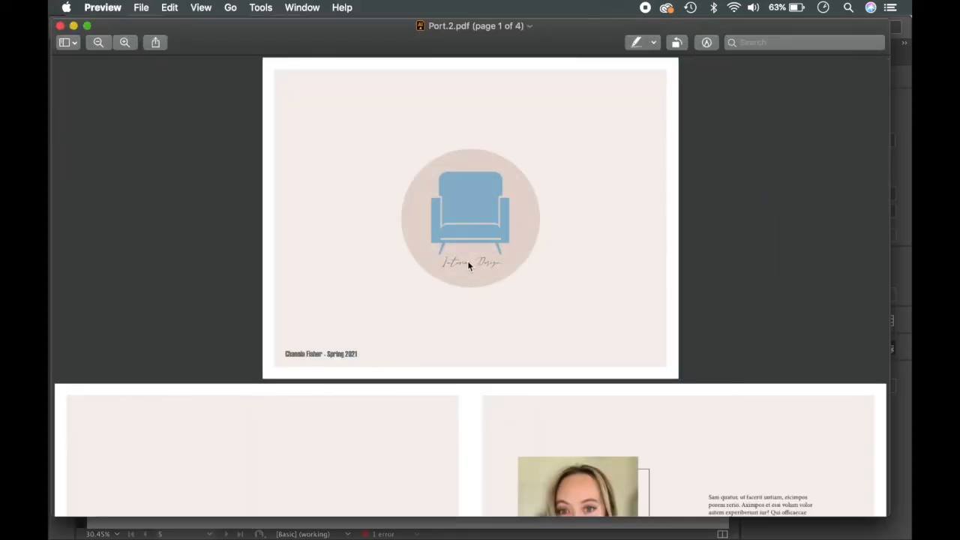
Step: Inspect the cover's Interior Design logo up close and look through the spreads of Port.2.pdf
scroll(468, 264, up, 5)
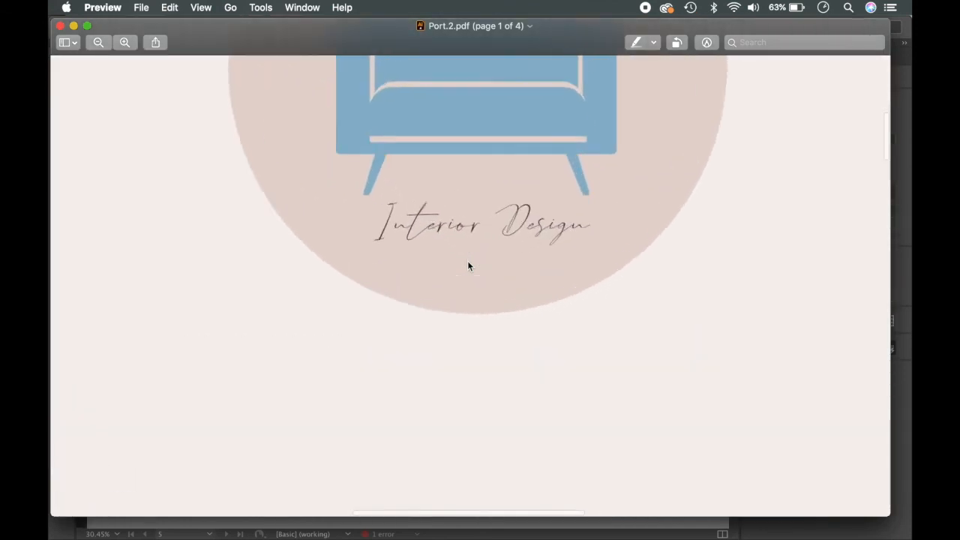
scroll(467, 264, up, 5)
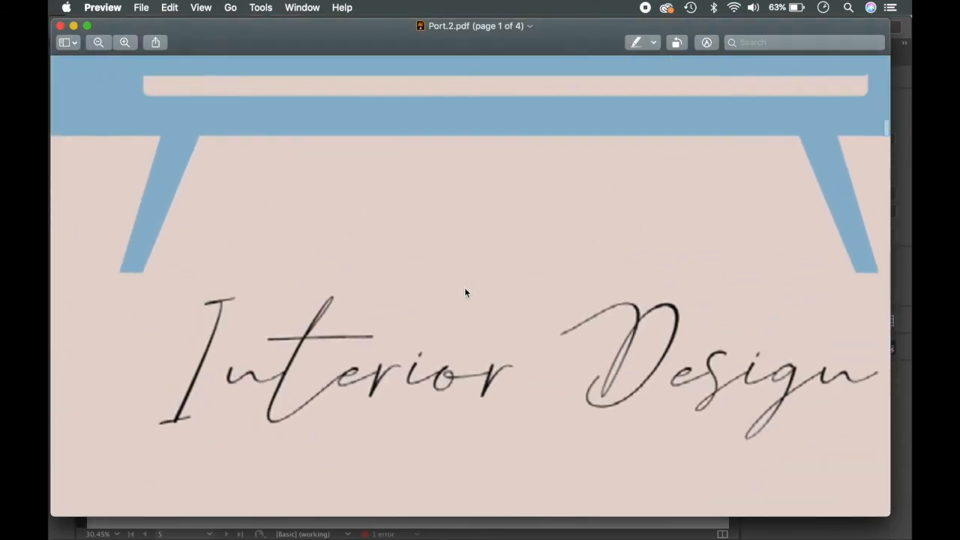
scroll(465, 292, down, 10)
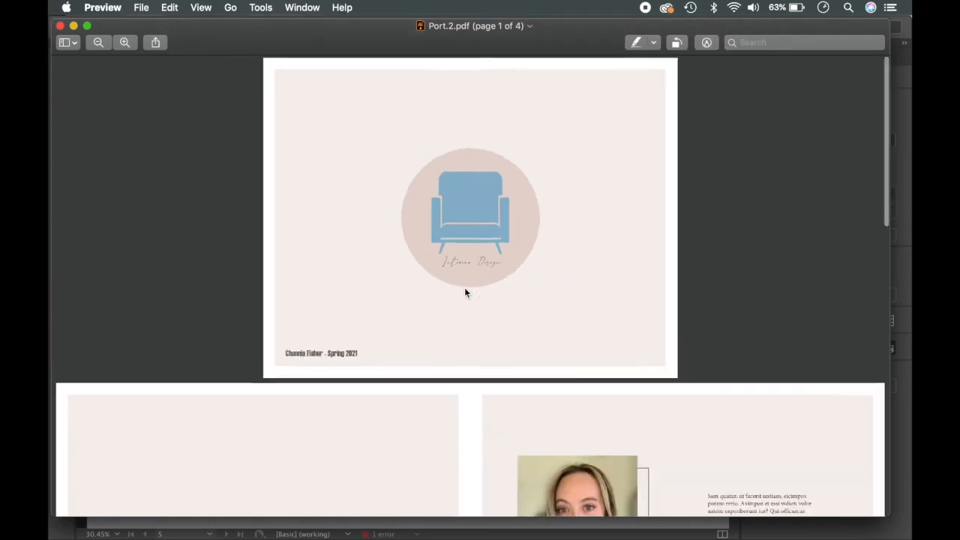
scroll(465, 293, down, 6)
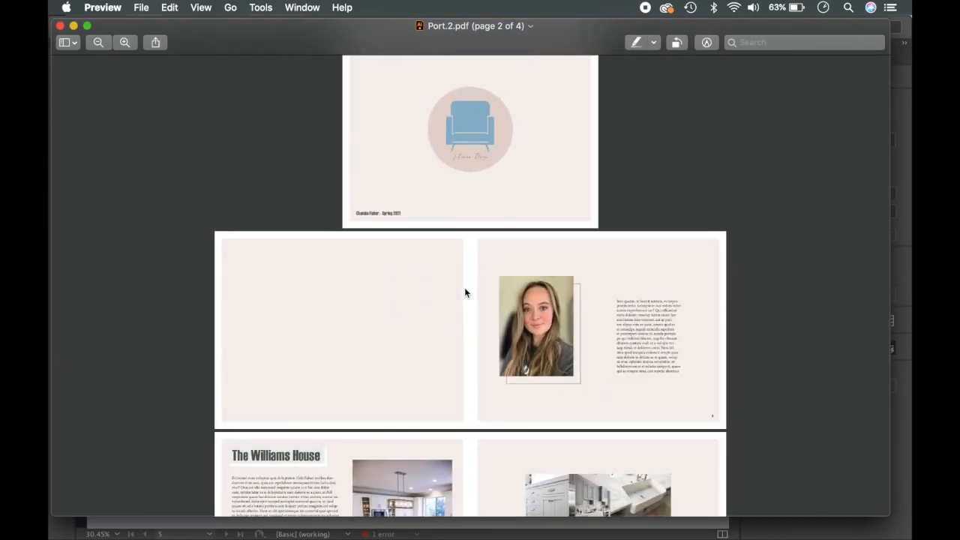
scroll(465, 293, down, 10)
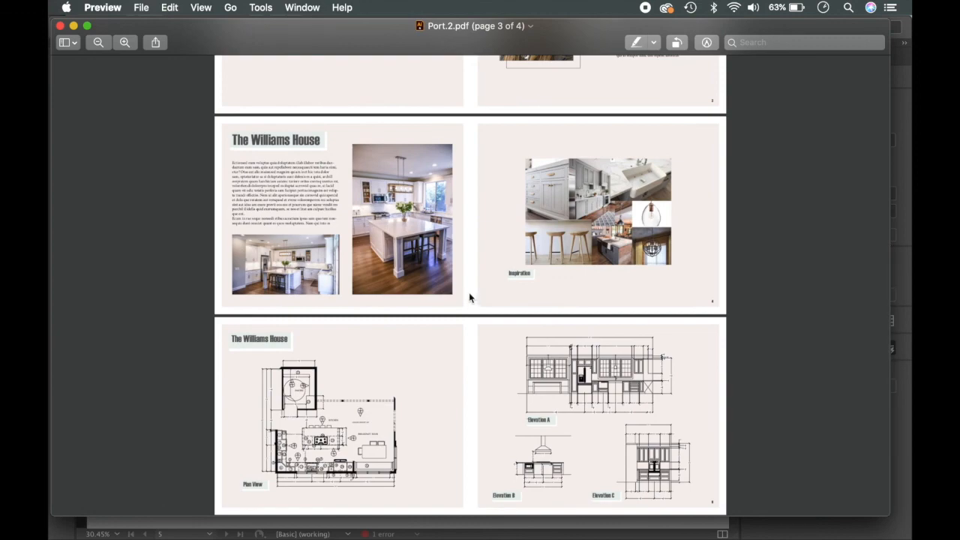
Step: Examine the Elevation A drawing's line quality up close, review the spreads once more and close Port.2.pdf
scroll(606, 364, up, 10)
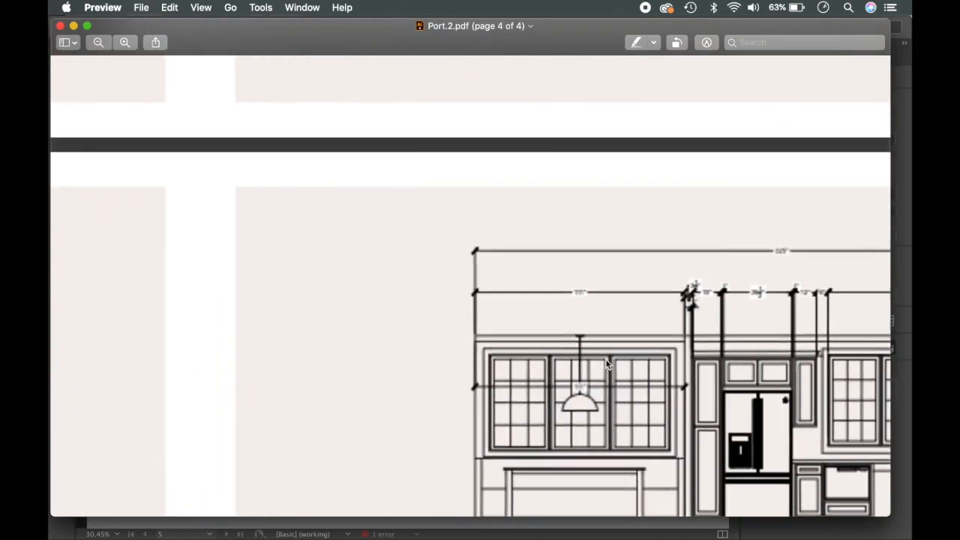
scroll(605, 359, down, 5)
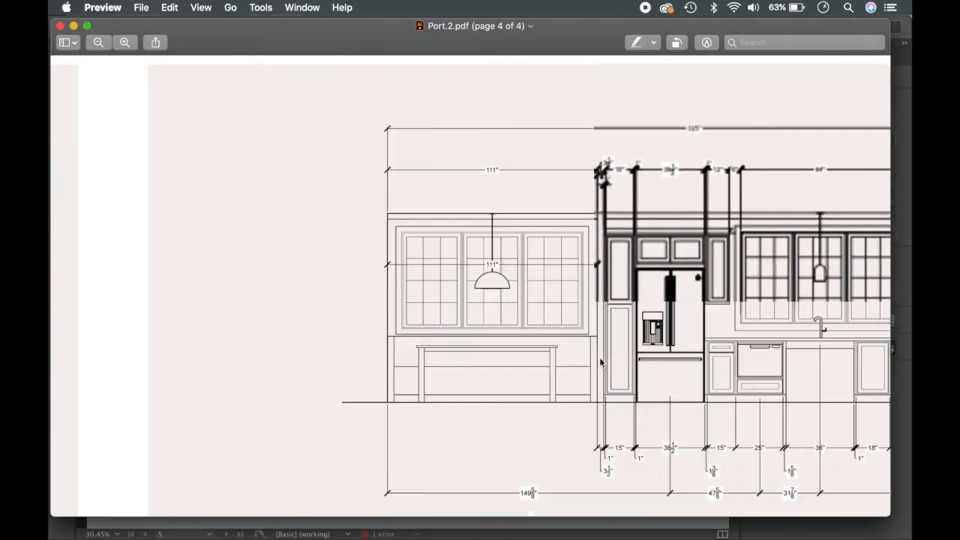
scroll(600, 362, down, 10)
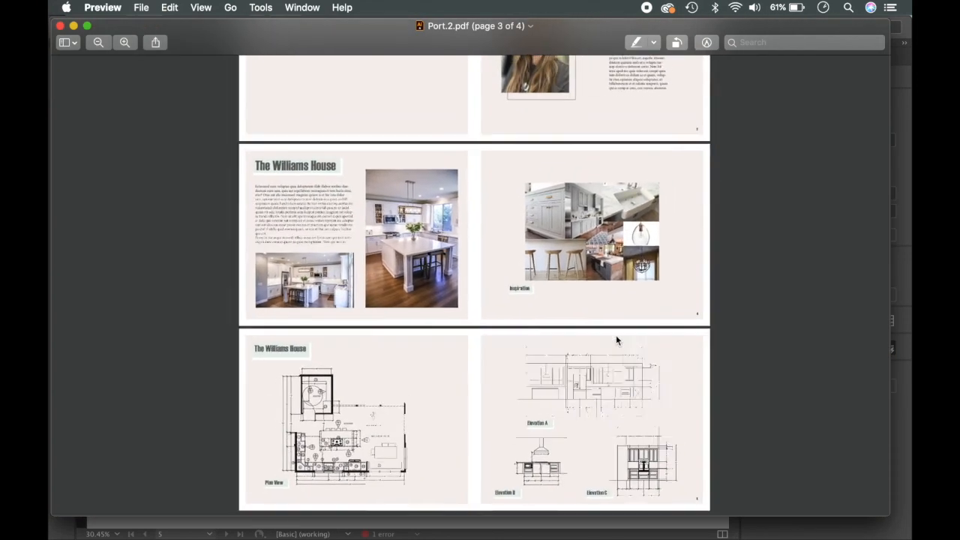
scroll(616, 334, down, 5)
scroll(582, 276, up, 2)
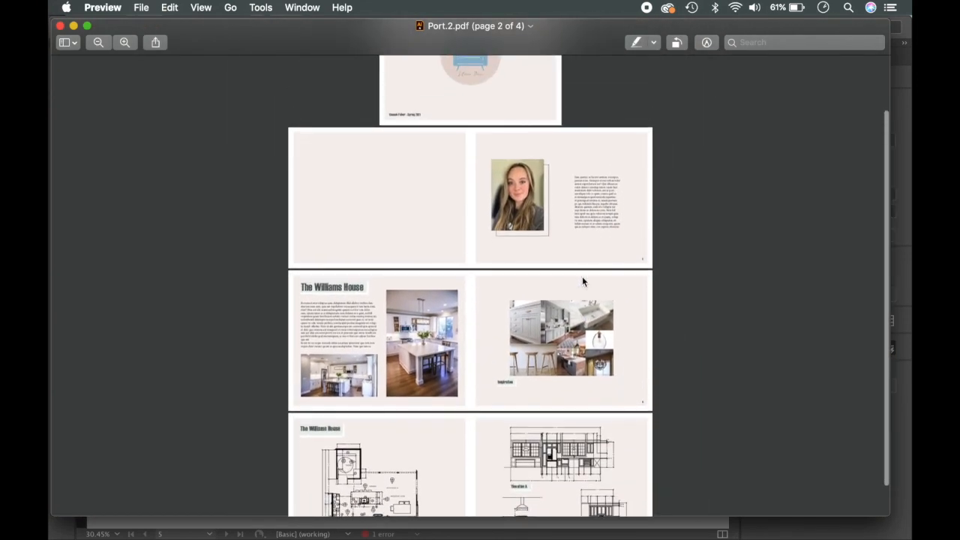
drag(352, 43, 422, 46)
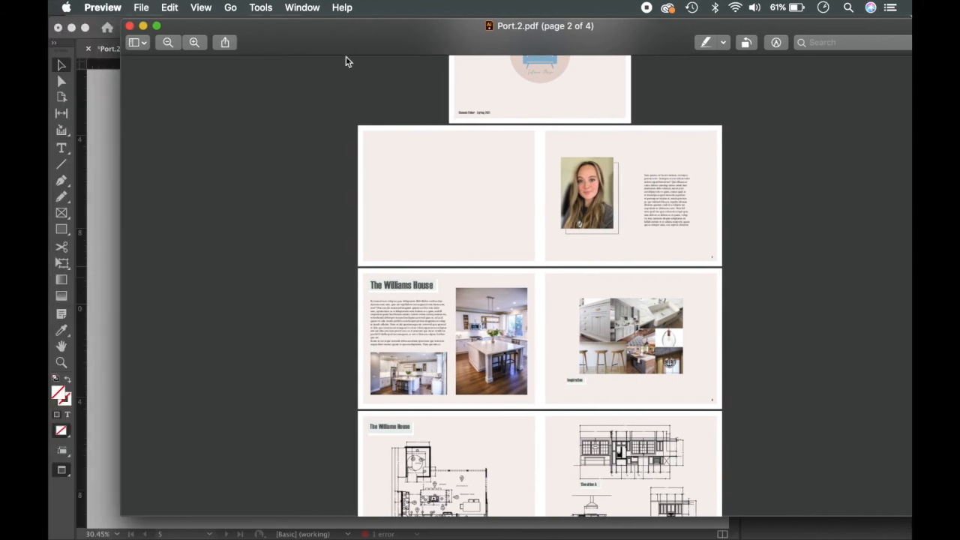
click(130, 27)
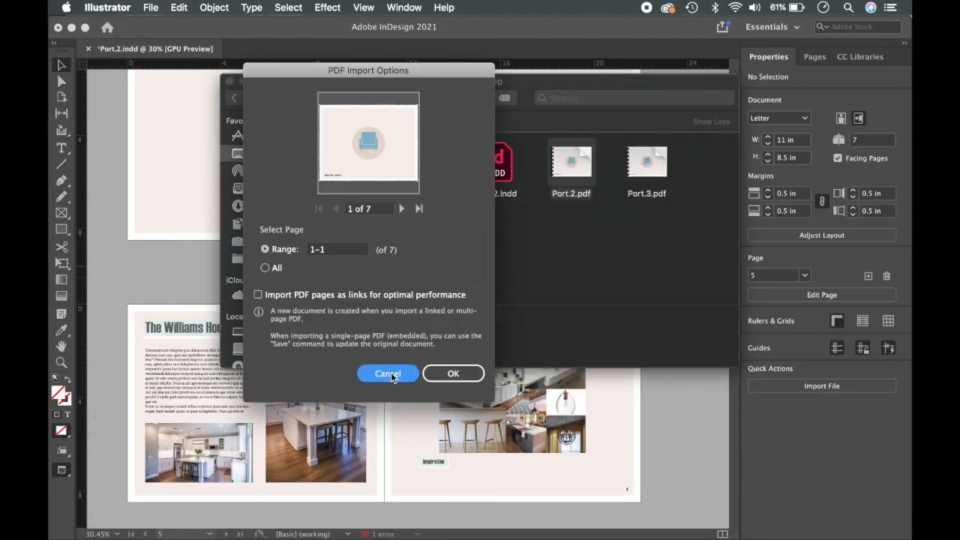
Step: Cancel Illustrator's pending PDF import options and open Port.3.pdf from the Desktop in Preview
click(391, 372)
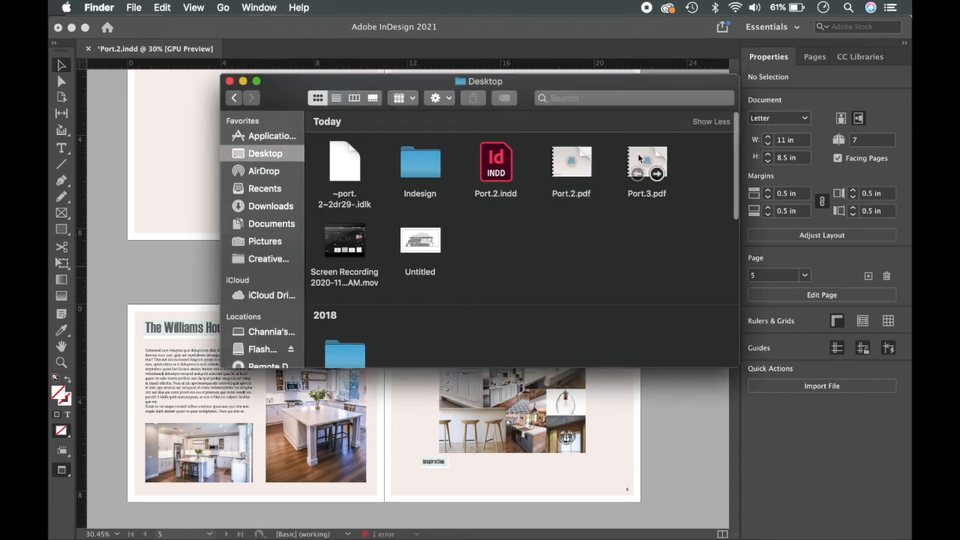
right_click(637, 153)
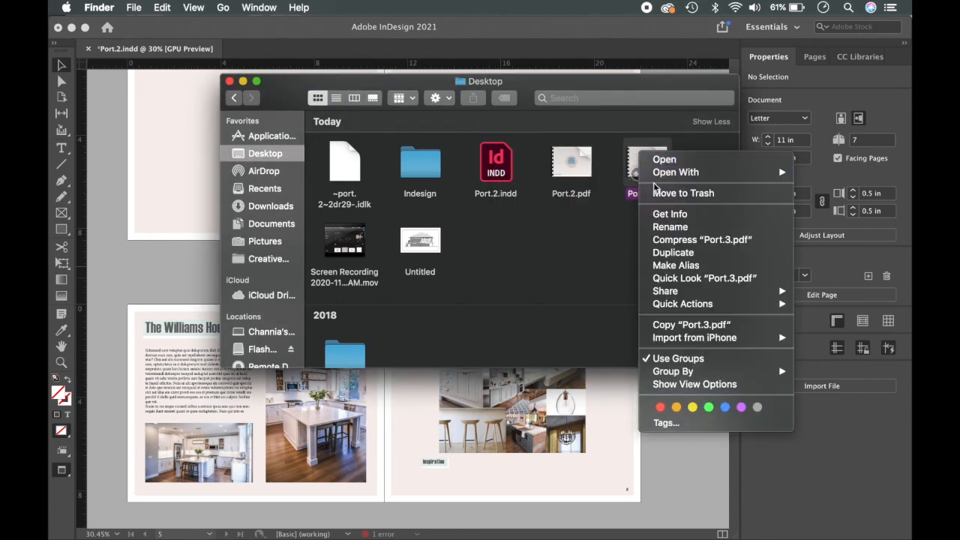
mouse_move(657, 174)
click(587, 174)
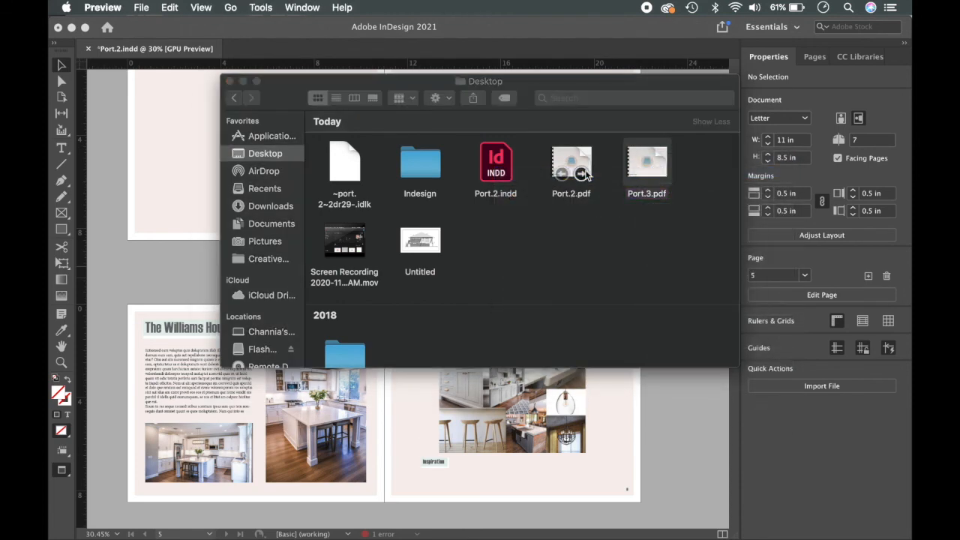
Step: Review every single page of Port.3.pdf from the cover to the elevations, return to the cover and close the file
scroll(495, 352, down, 3)
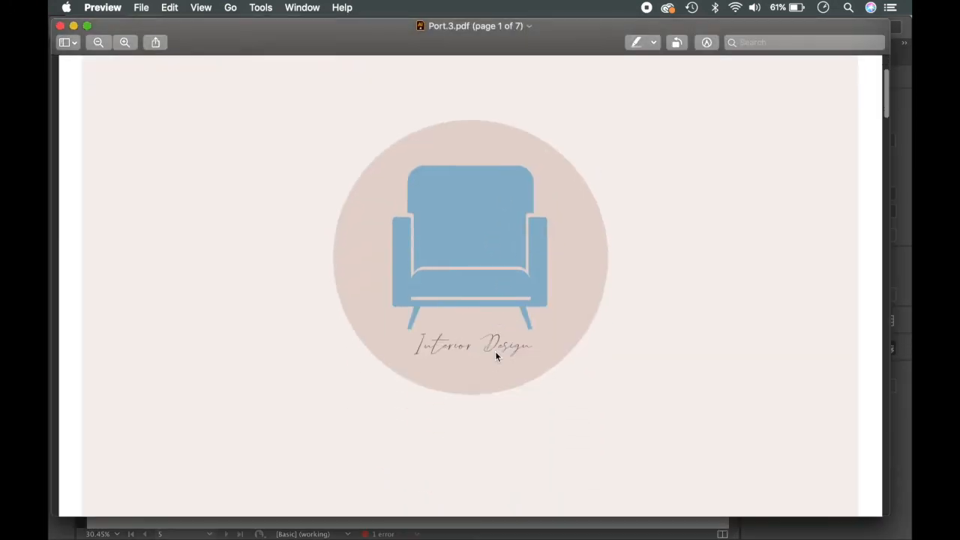
scroll(495, 351, down, 3)
scroll(495, 352, down, 5)
scroll(495, 358, down, 5)
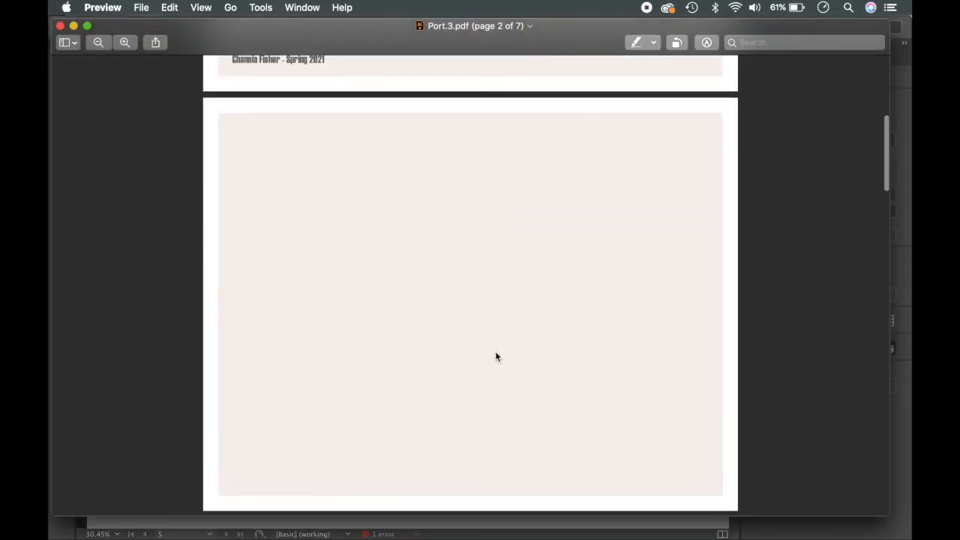
scroll(476, 483, down, 5)
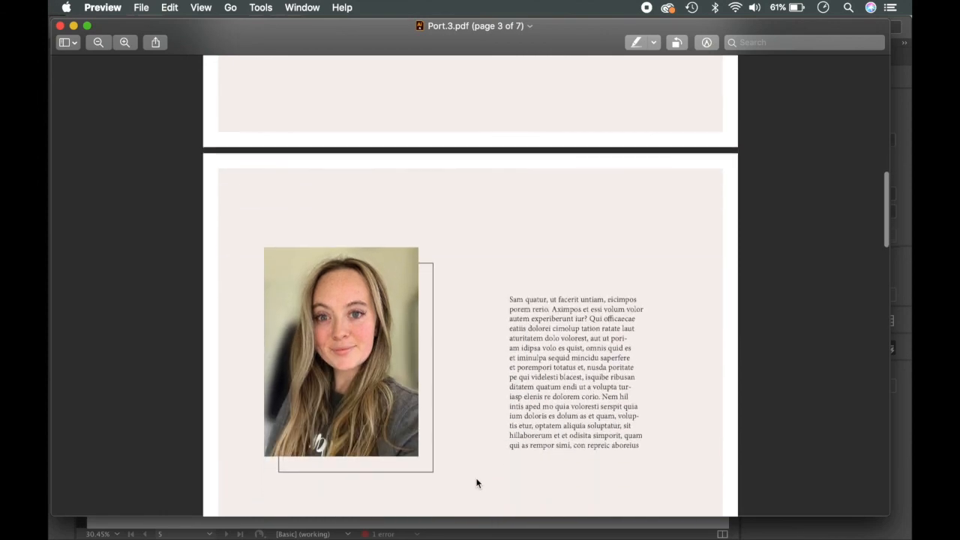
scroll(477, 483, down, 15)
scroll(476, 484, down, 15)
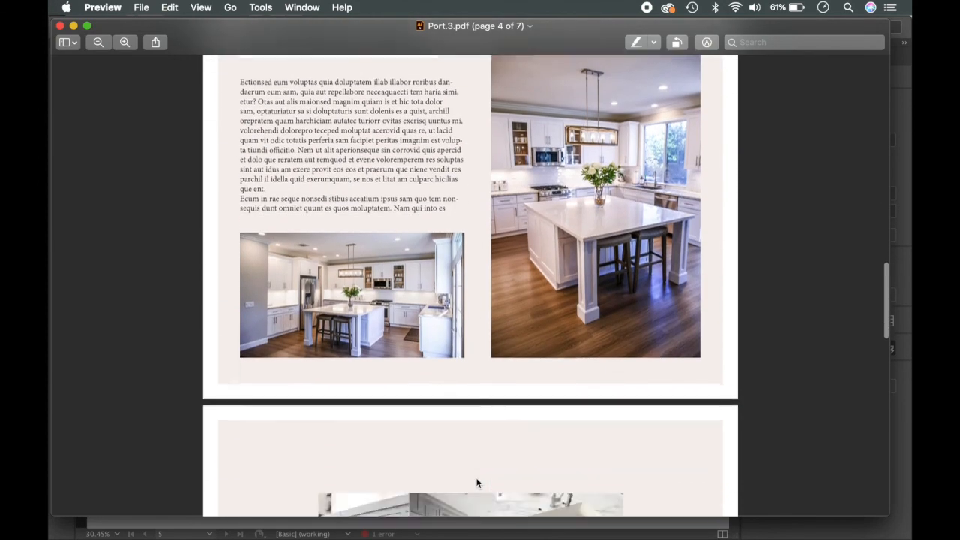
scroll(476, 483, up, 10)
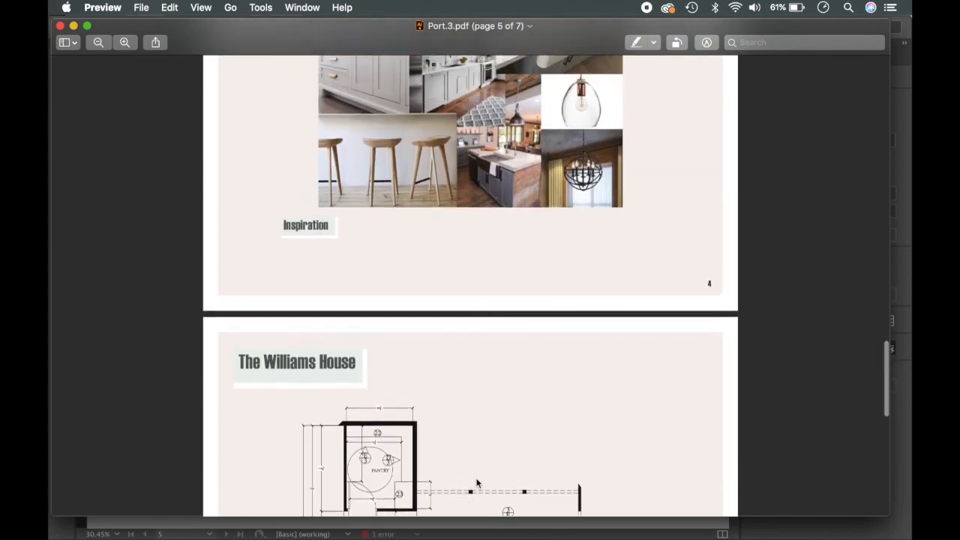
scroll(477, 483, down, 7)
scroll(476, 483, down, 15)
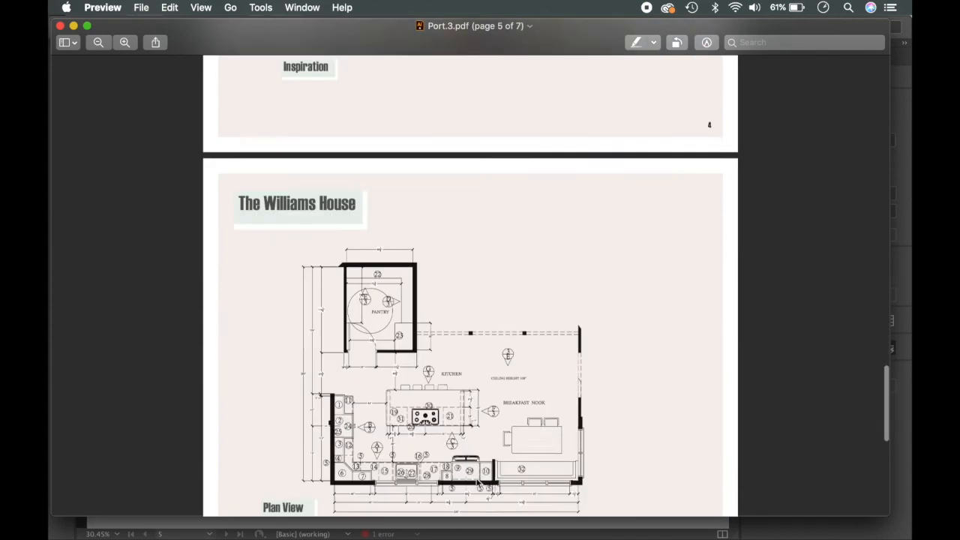
scroll(476, 483, down, 10)
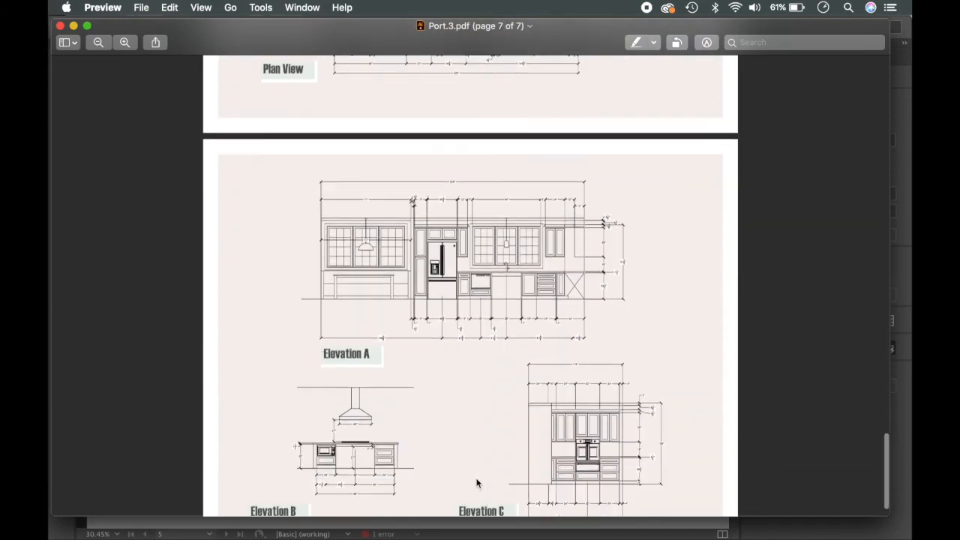
scroll(476, 483, up, 5)
scroll(476, 483, up, 20)
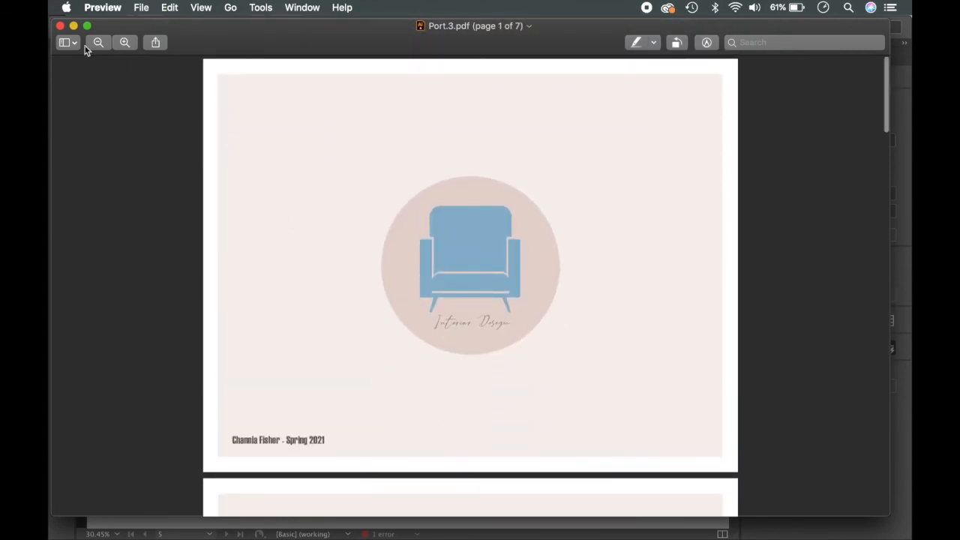
click(61, 26)
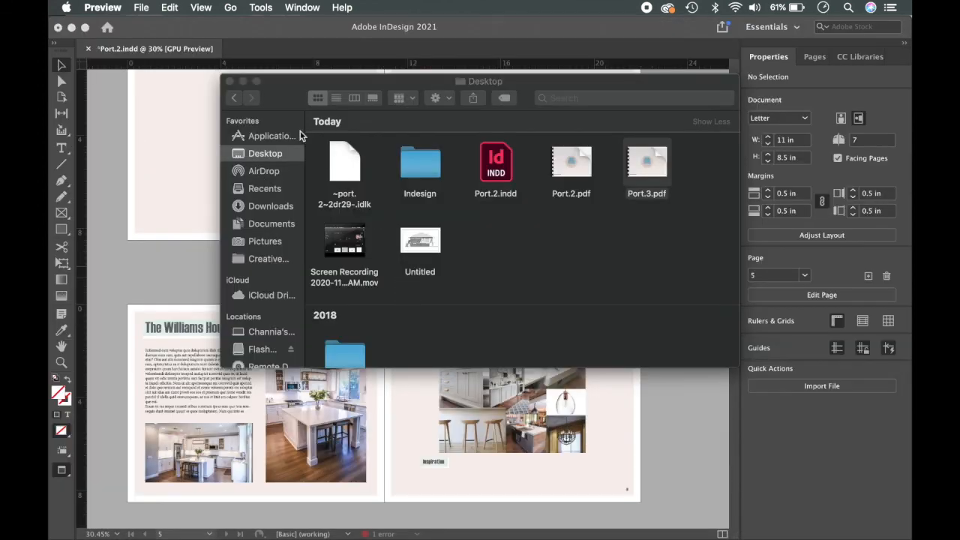